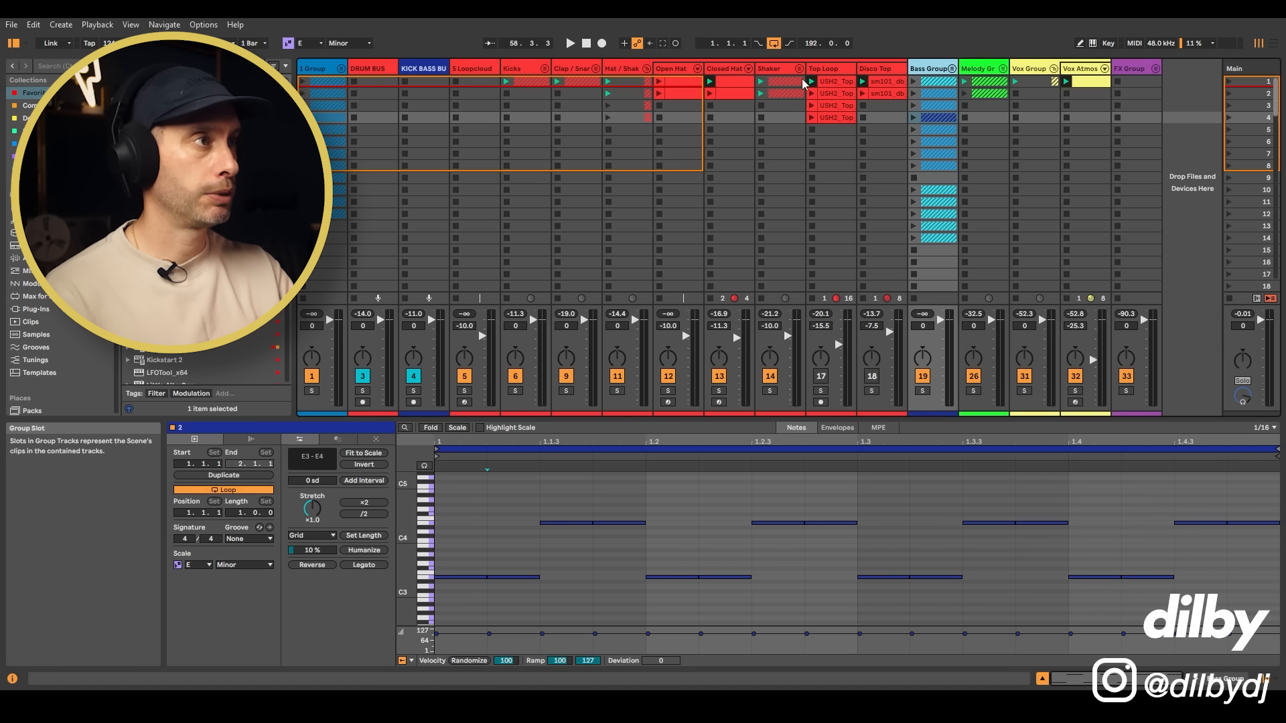
Step: Open the first Top Loop clip and audition its track soloed alongside the hat group
{"action": "left_click", "coordinate": [832, 82]}
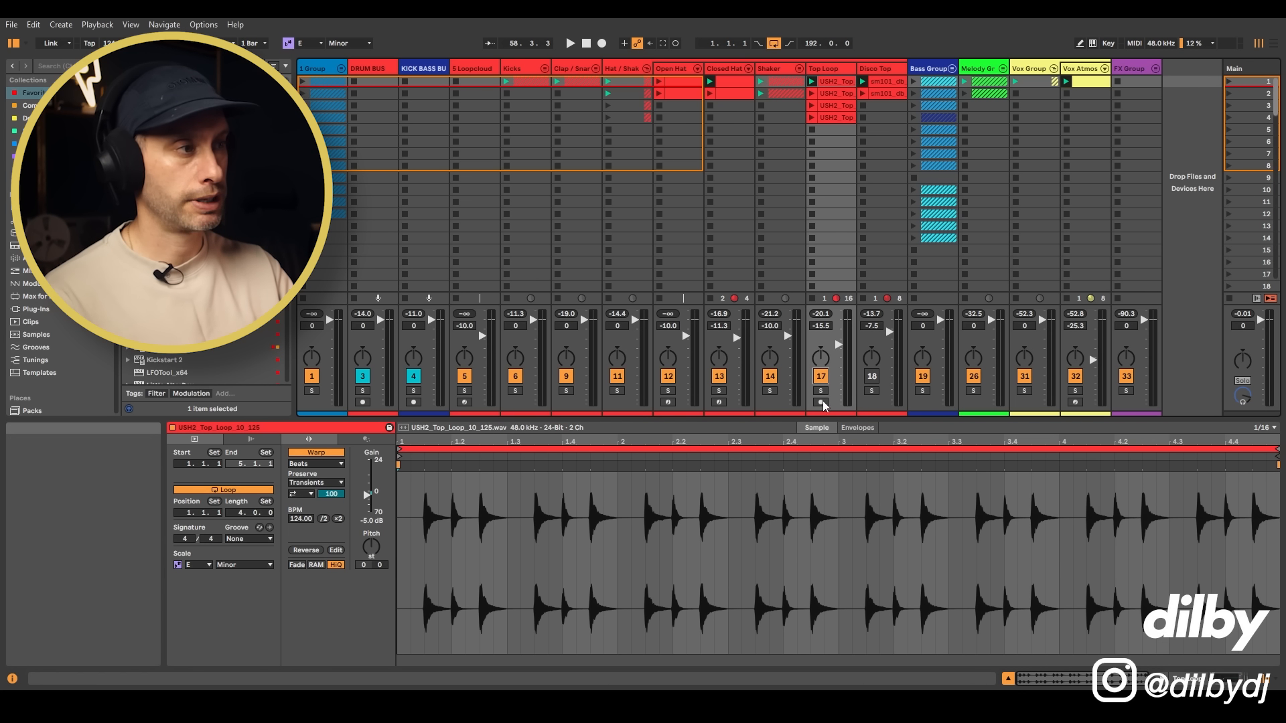
{"action": "left_click", "coordinate": [821, 391]}
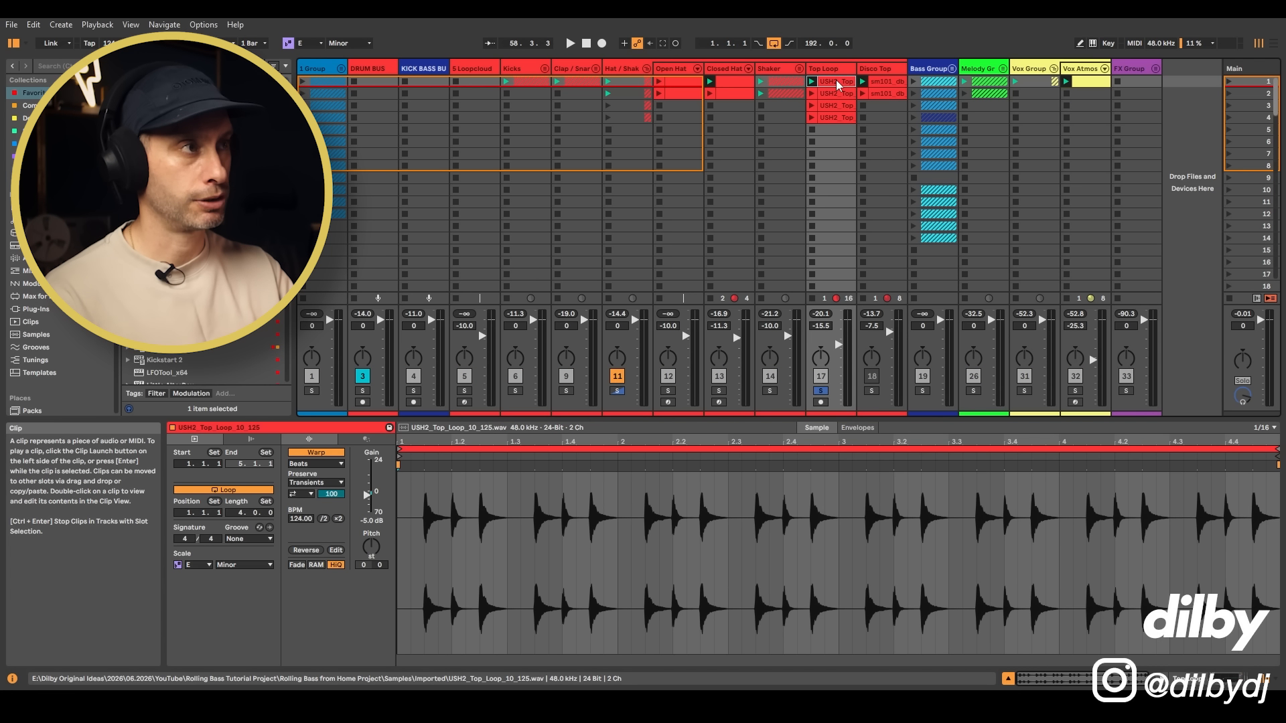
{"action": "key", "text": "space"}
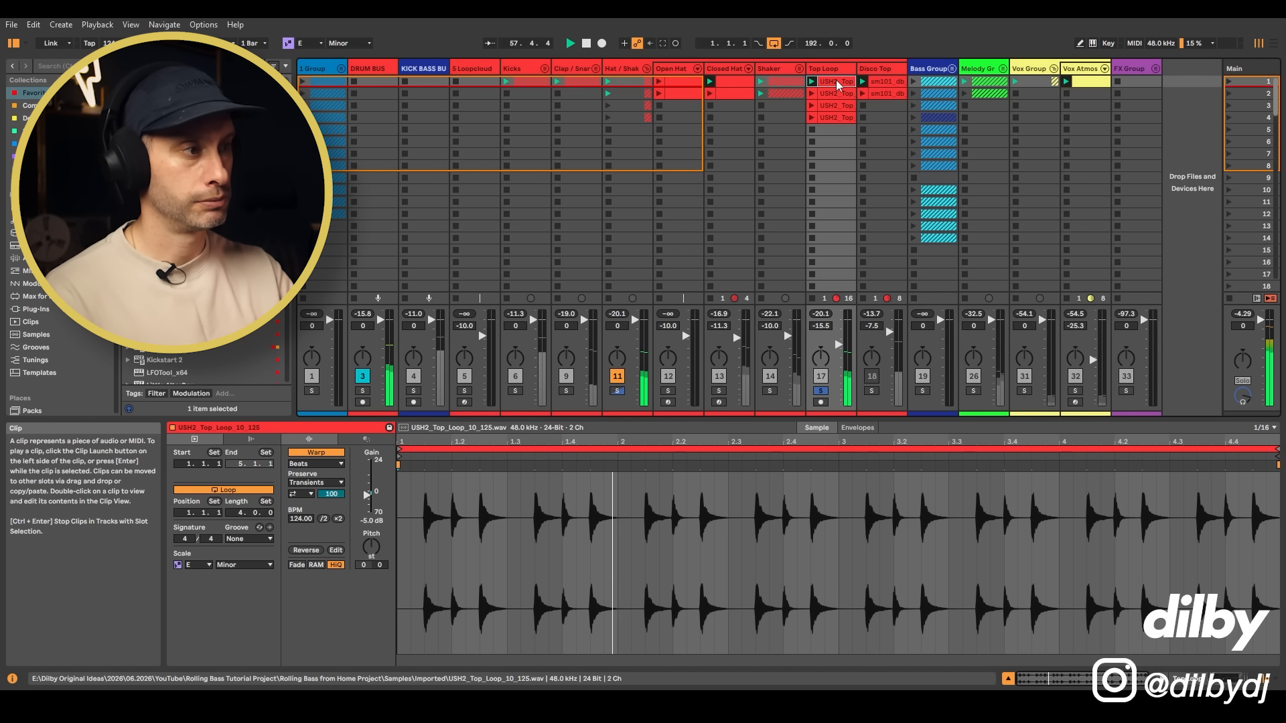
{"action": "key", "text": "space"}
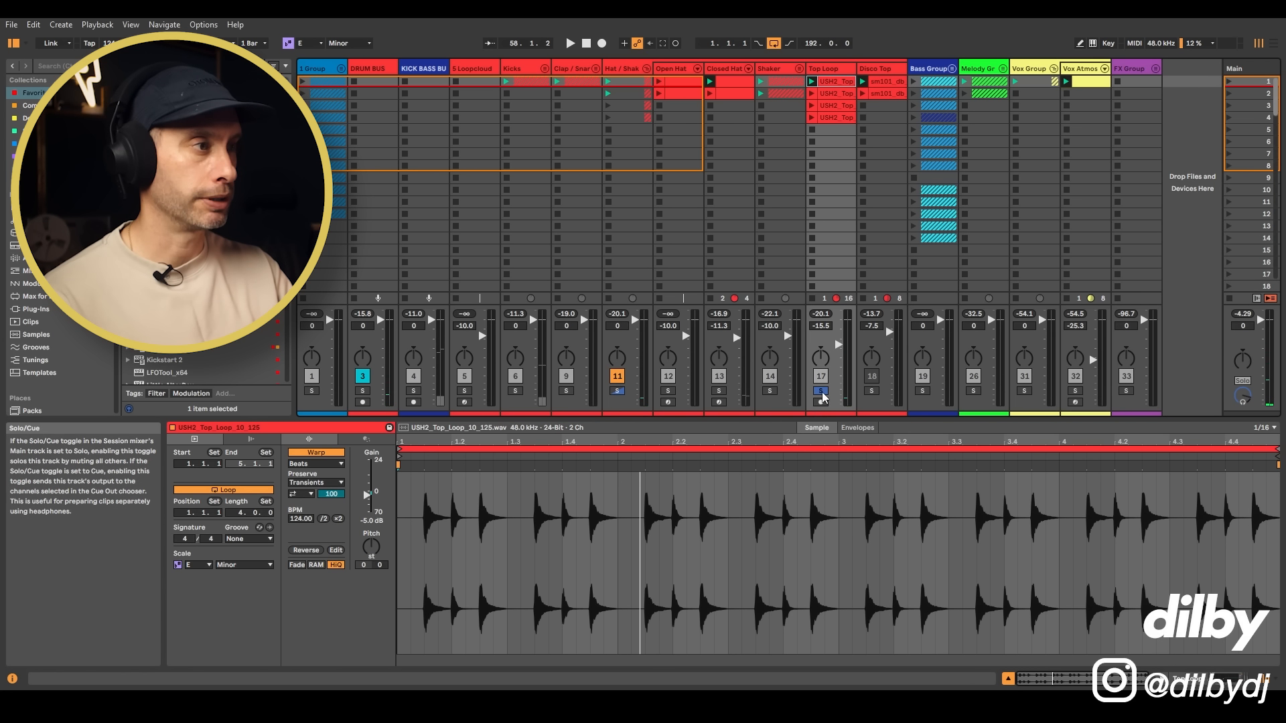
Step: Take the Top Loop track out of solo and check its level against the full mix
{"action": "left_click", "coordinate": [821, 392]}
{"action": "key", "text": "space"}
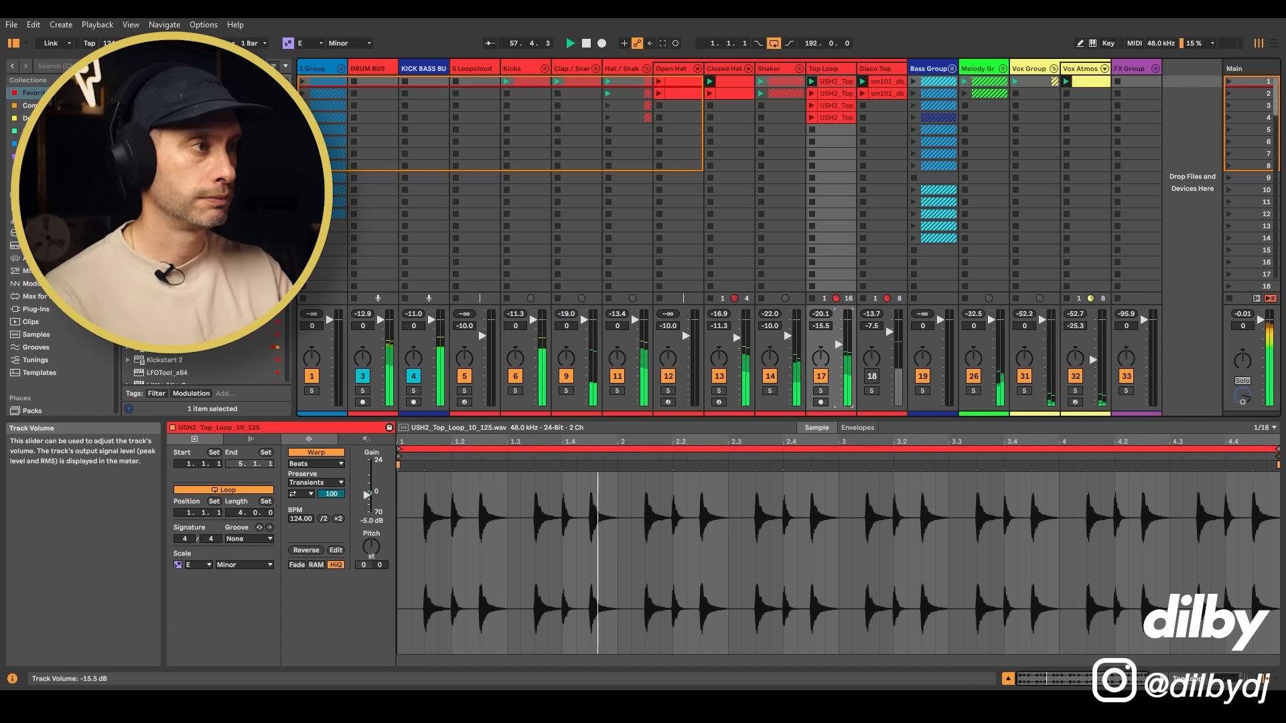
{"action": "left_click_drag", "start_coordinate": [839, 344], "coordinate": [839, 346]}
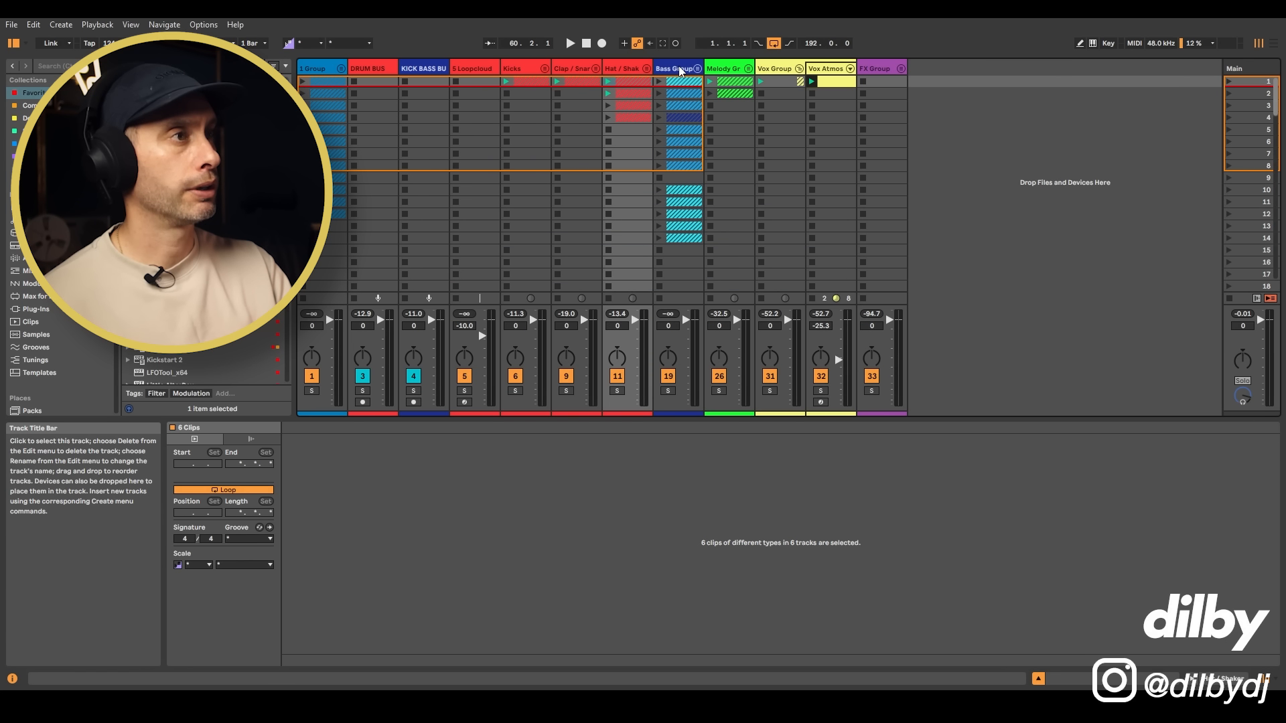
Step: Unfold the Bass Group and open the Basic track's first clip with only the scale's notes displayed
{"action": "left_click", "coordinate": [678, 70]}
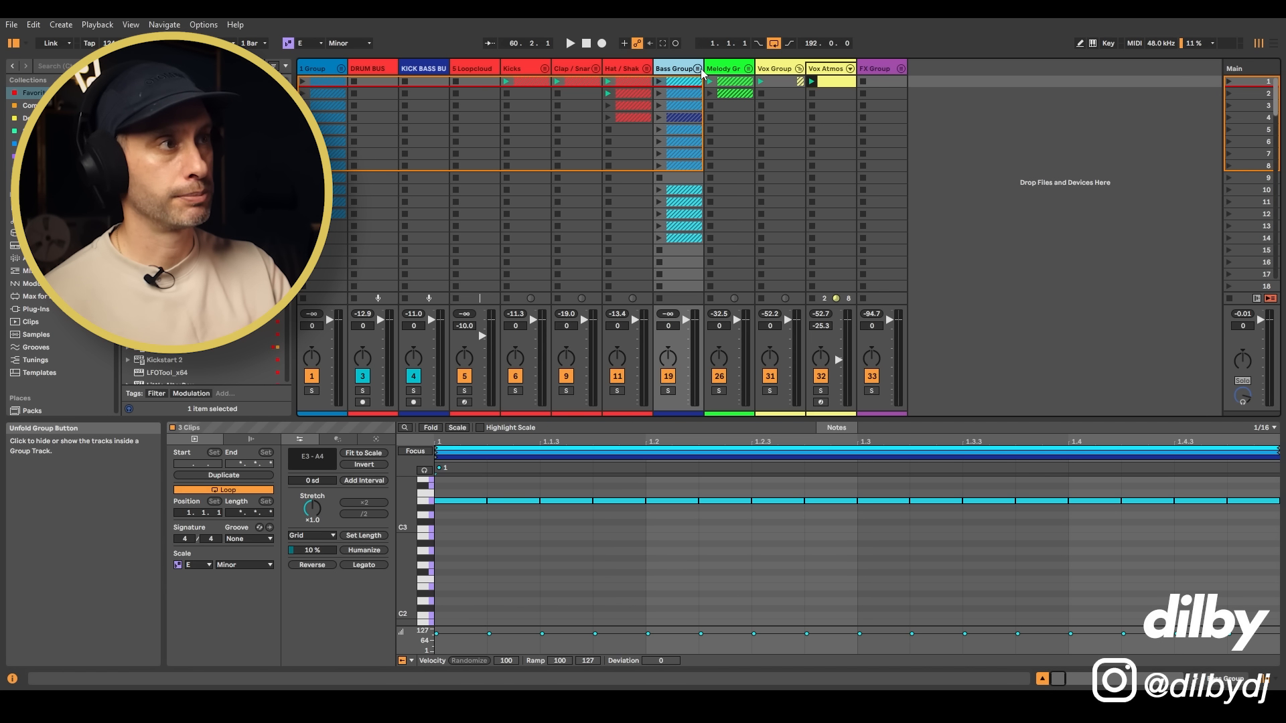
{"action": "left_click", "coordinate": [697, 69]}
{"action": "left_click", "coordinate": [731, 81]}
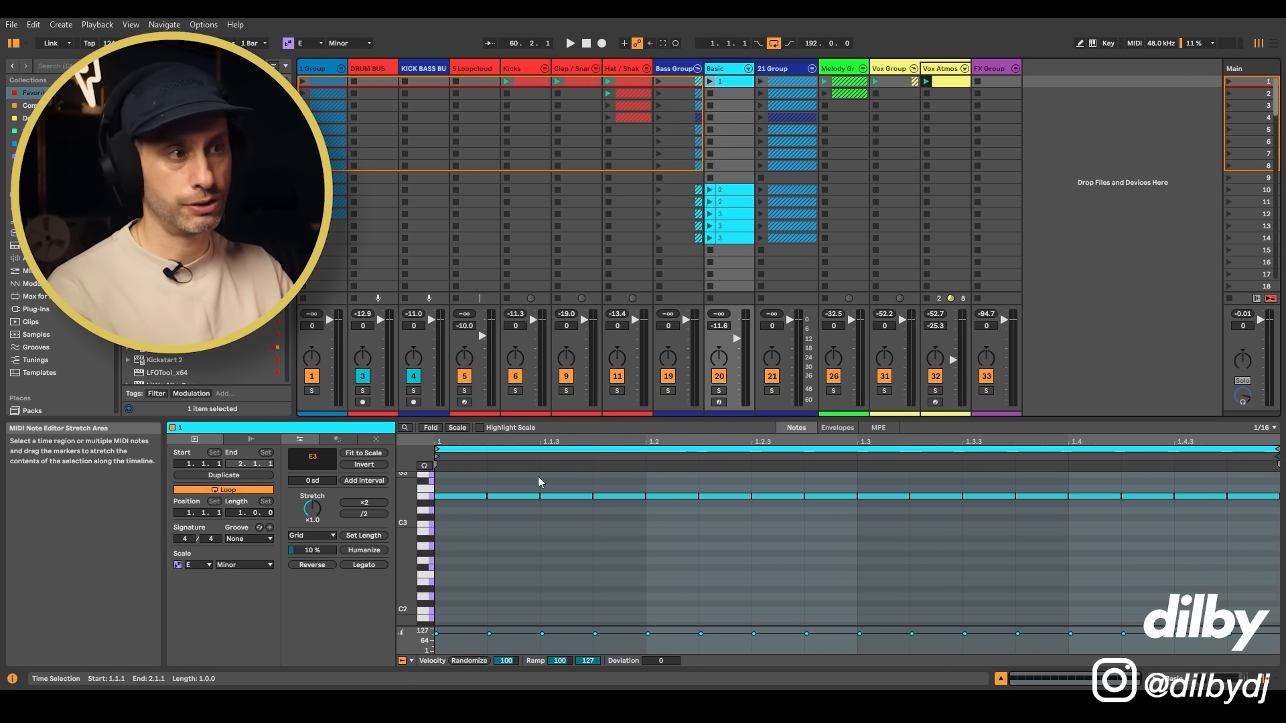
{"action": "left_click", "coordinate": [457, 428]}
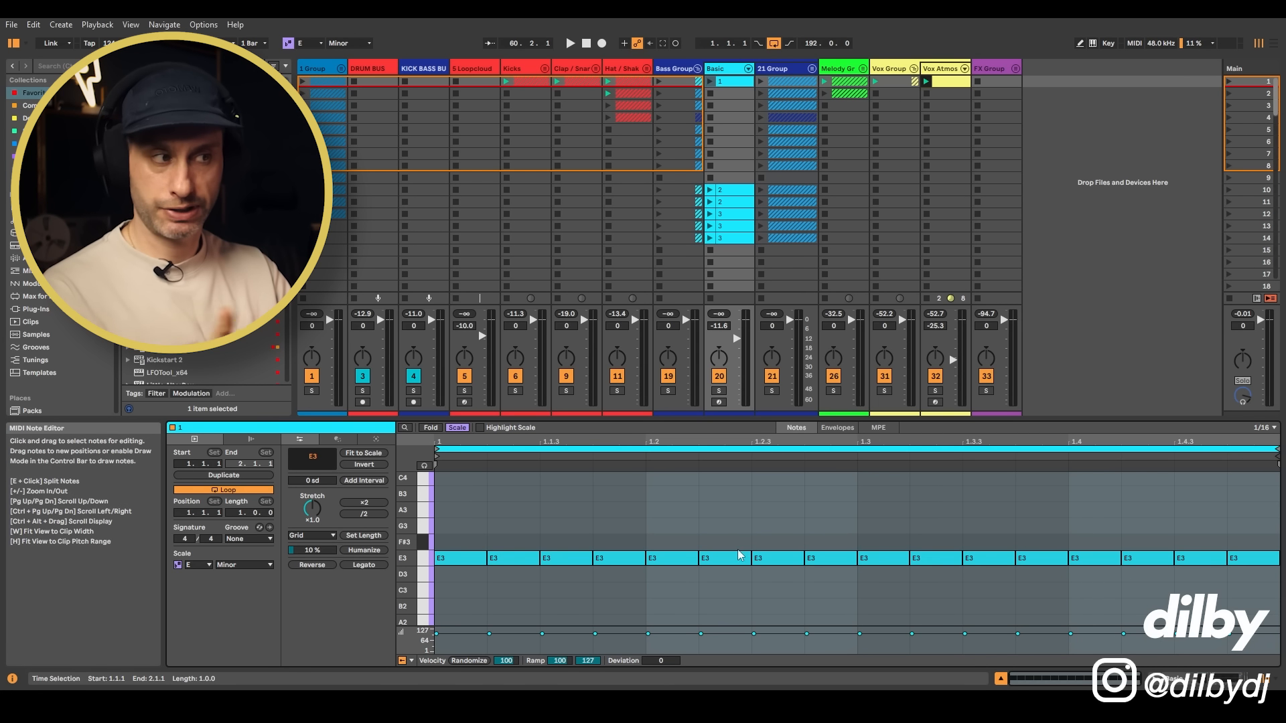
Step: Open the Diva synth on the Basic track and set its voice mode to mono
{"action": "left_click", "coordinate": [729, 70]}
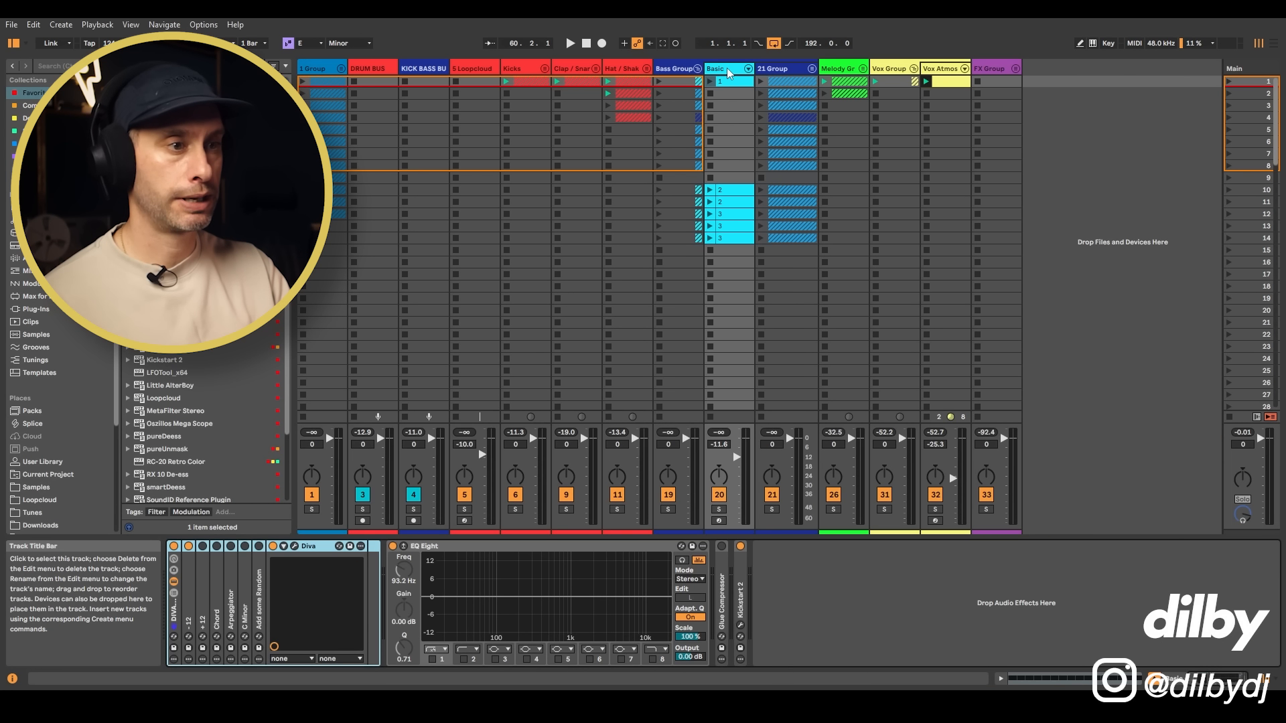
{"action": "left_click", "coordinate": [294, 546]}
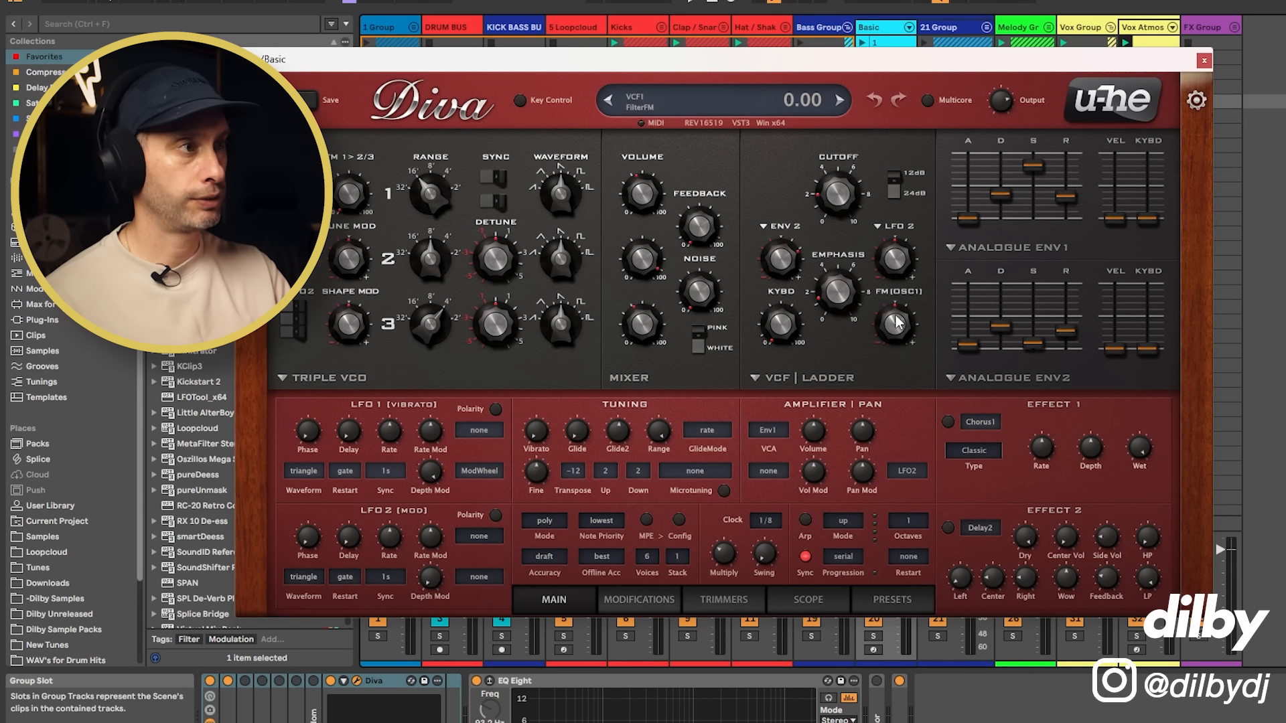
{"action": "left_click", "coordinate": [545, 520]}
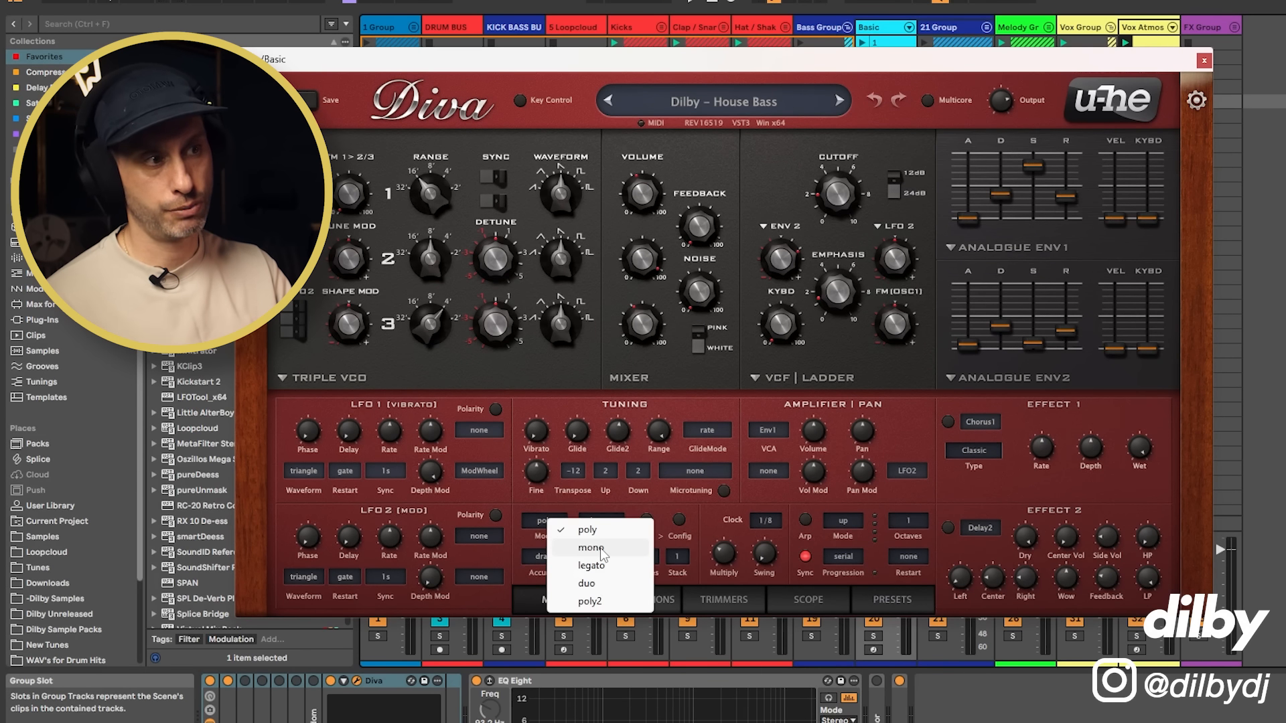
{"action": "left_click", "coordinate": [601, 549]}
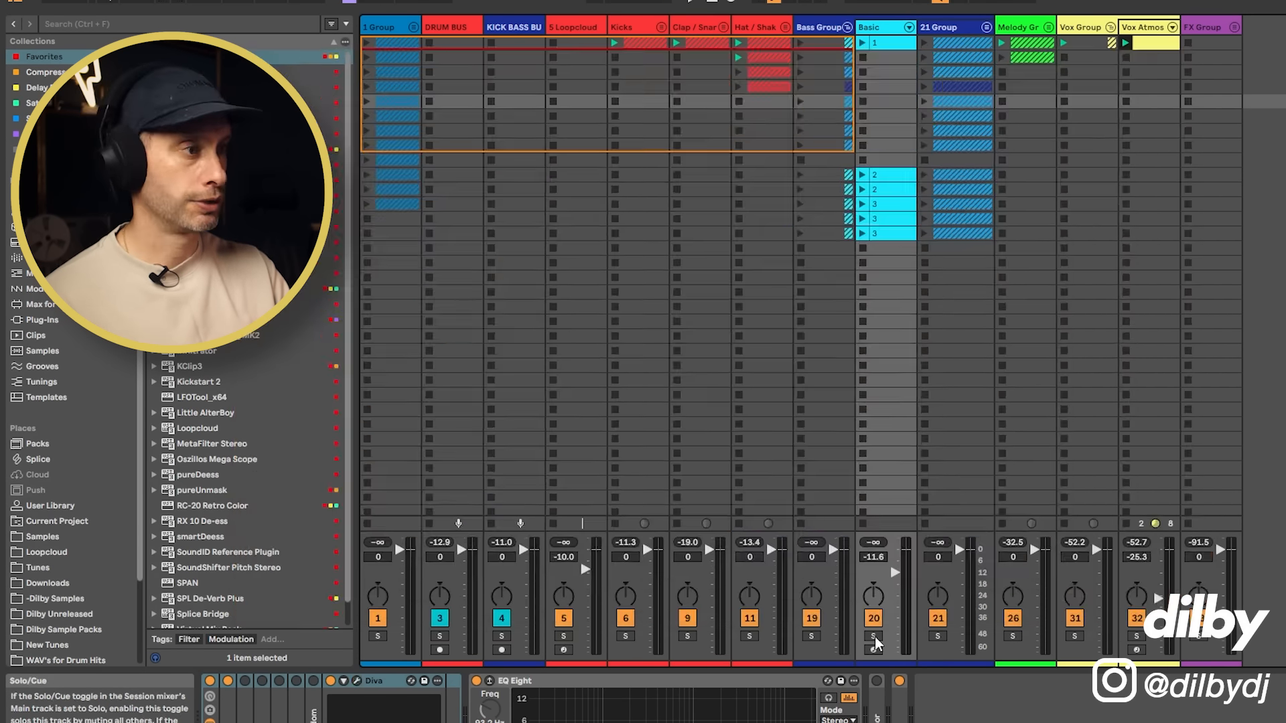
Step: Review the E3 notes in the Basic track's first clip, play it soloed with the kick, and turn the solo off
{"action": "left_click", "coordinate": [874, 635]}
{"action": "left_click", "coordinate": [901, 44]}
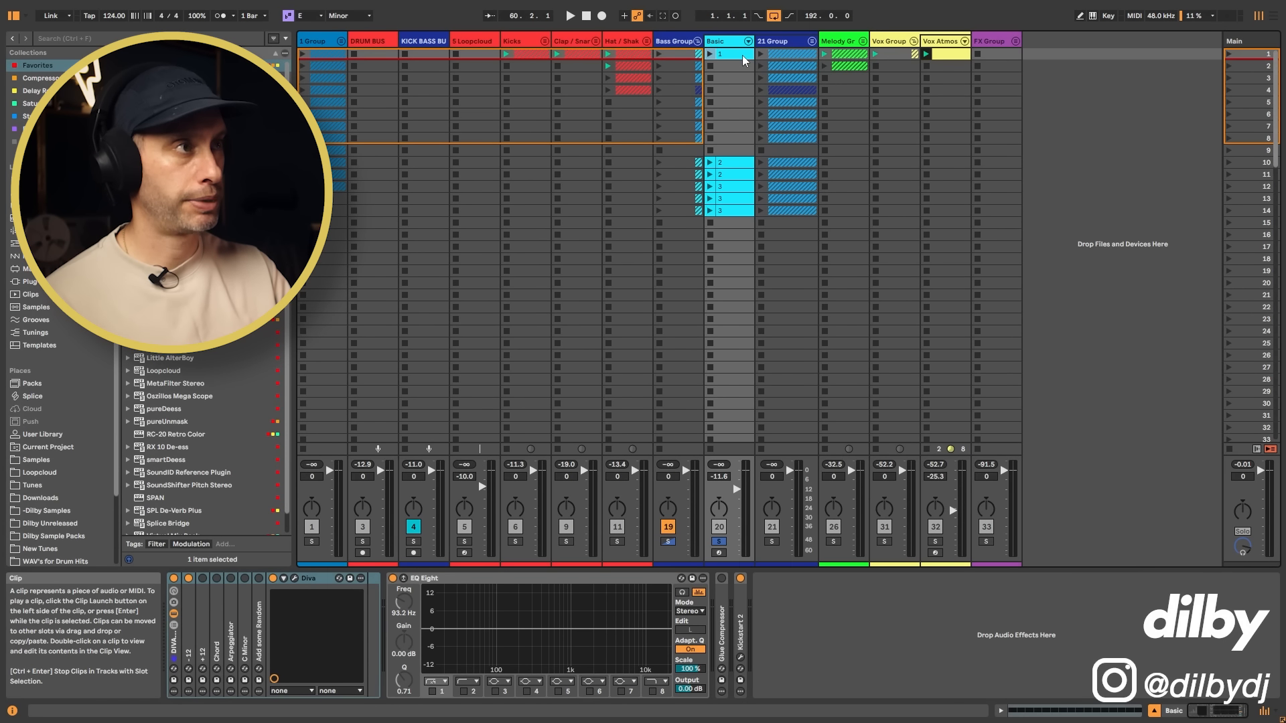
{"action": "double_click", "coordinate": [742, 55]}
{"action": "left_click_drag", "start_coordinate": [453, 567], "coordinate": [1256, 609]}
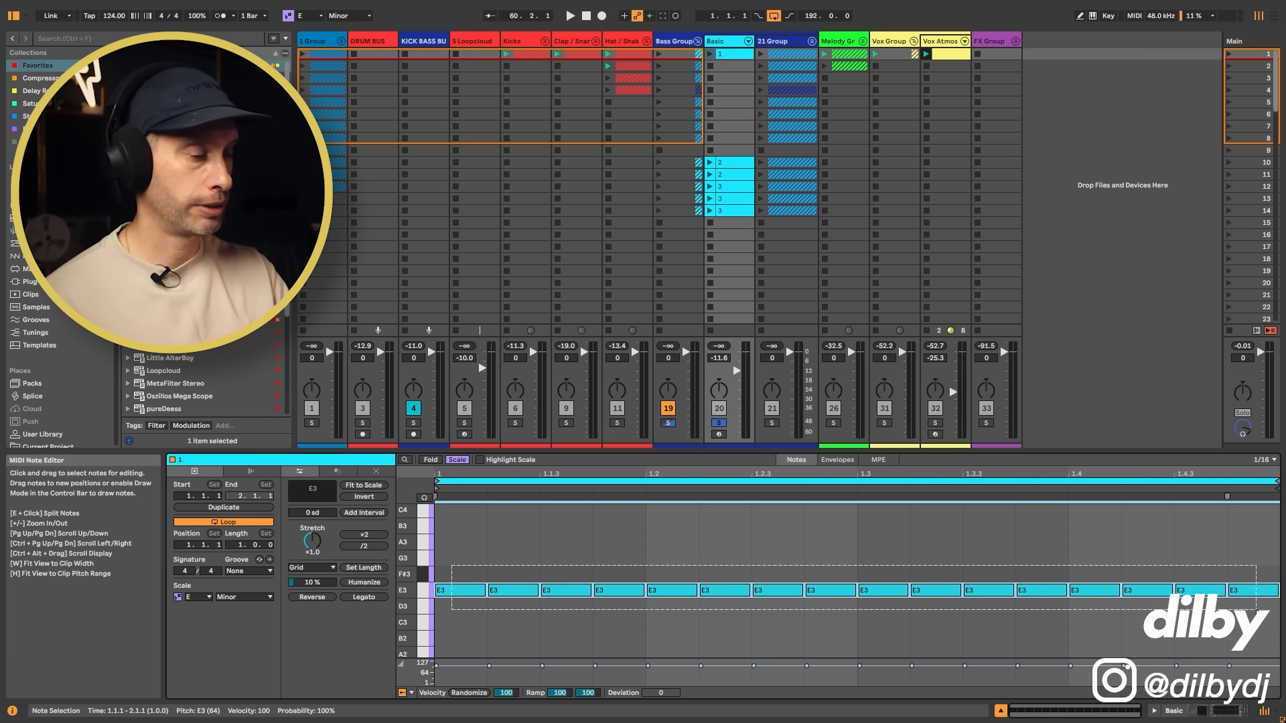
{"action": "key", "text": "shift+Tab"}
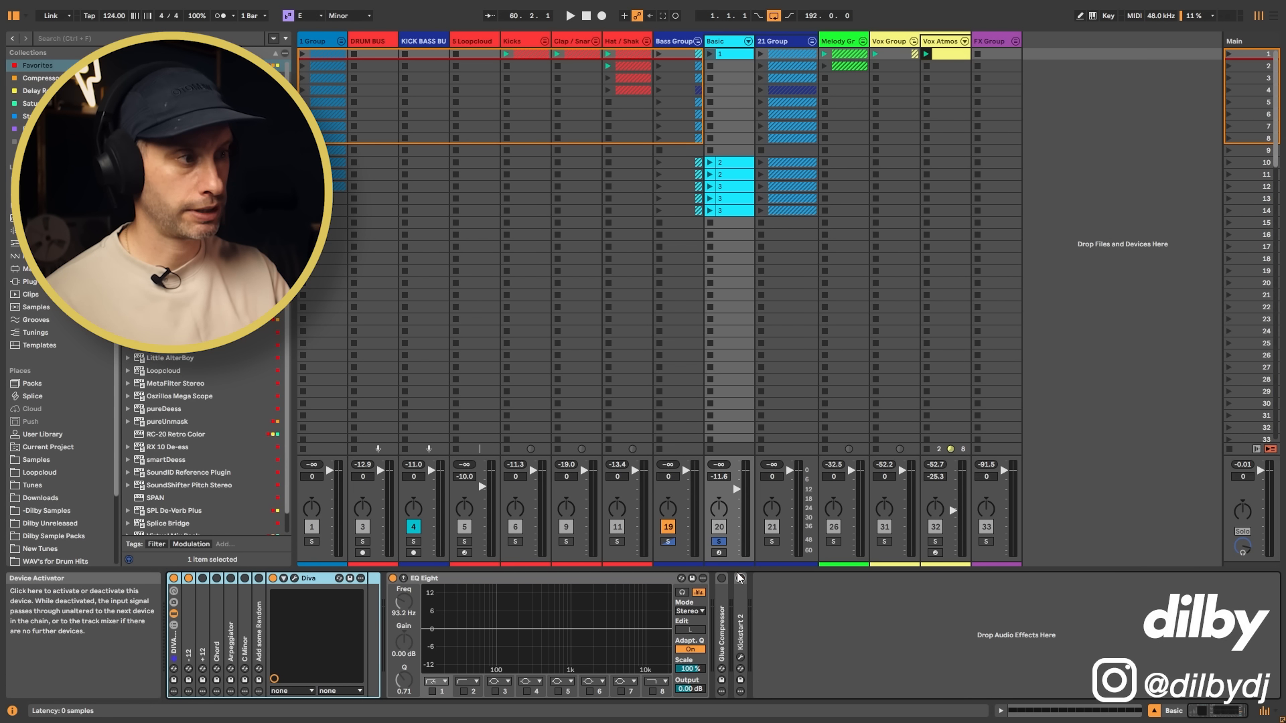
{"action": "left_click", "coordinate": [710, 55]}
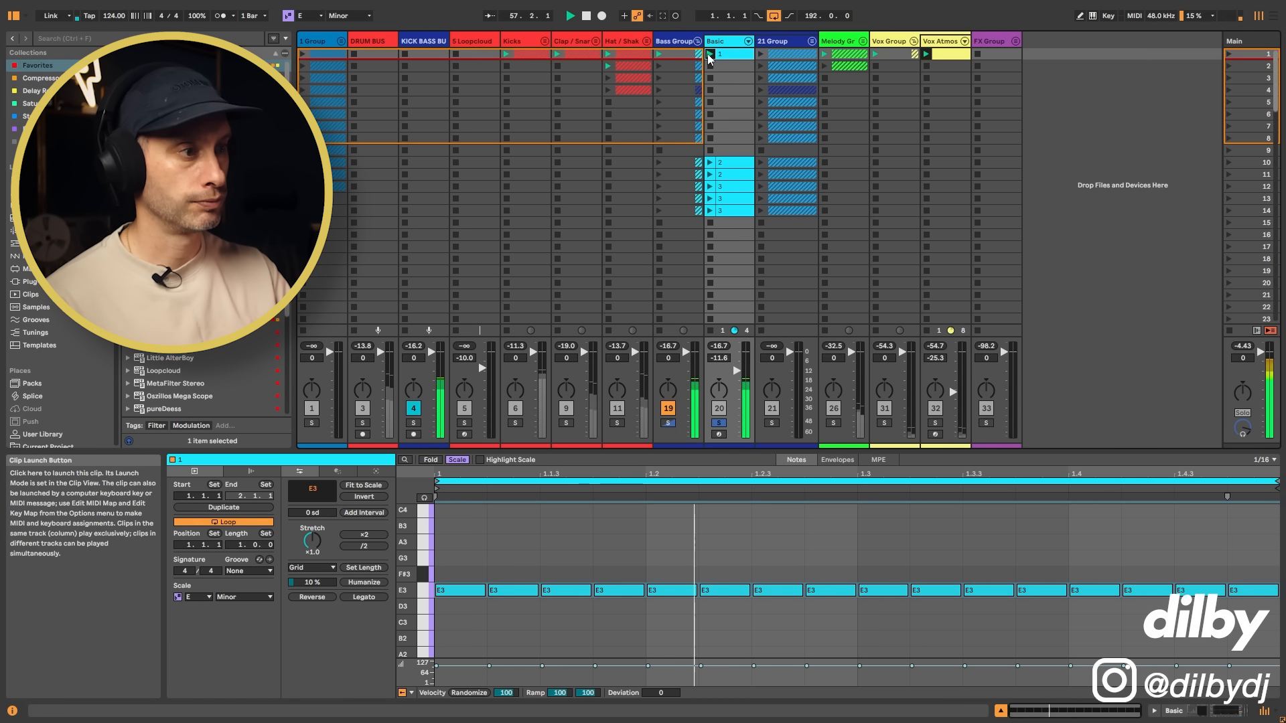
{"action": "left_click", "coordinate": [718, 423]}
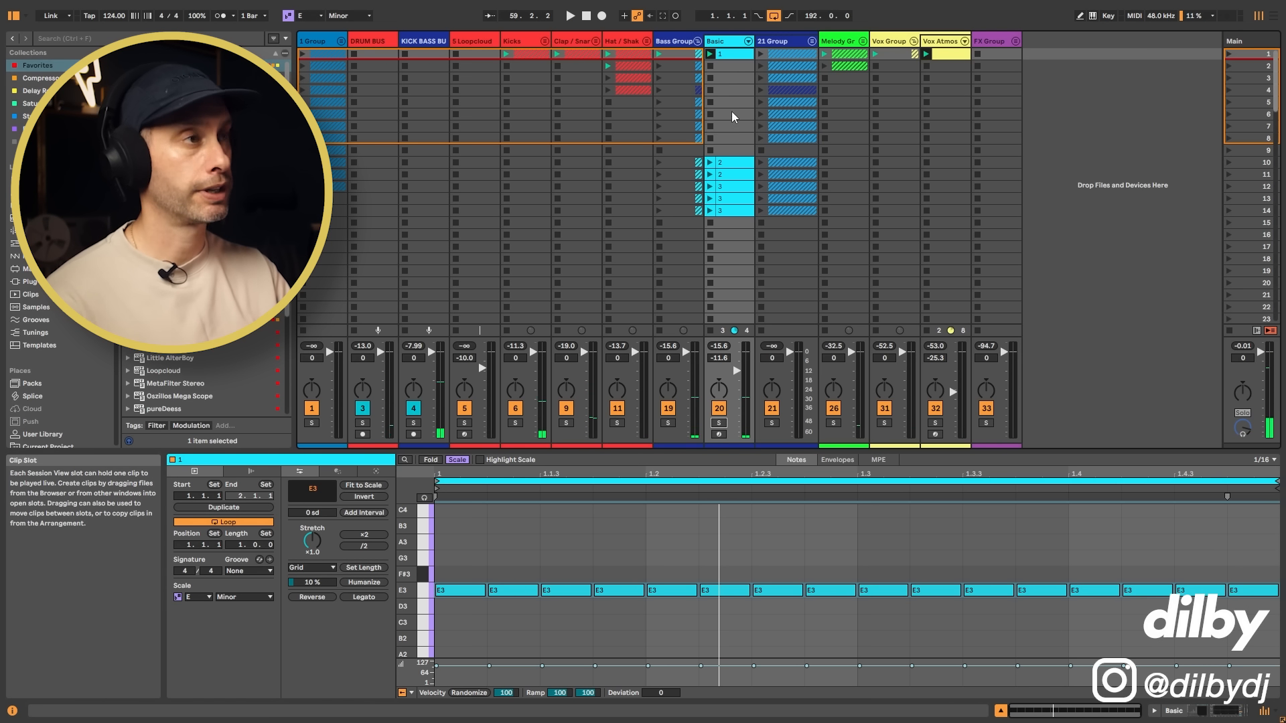
Step: Open the Kickstart 2 sidechain plugin window from the Basic track's device chain
{"action": "double_click", "coordinate": [729, 45]}
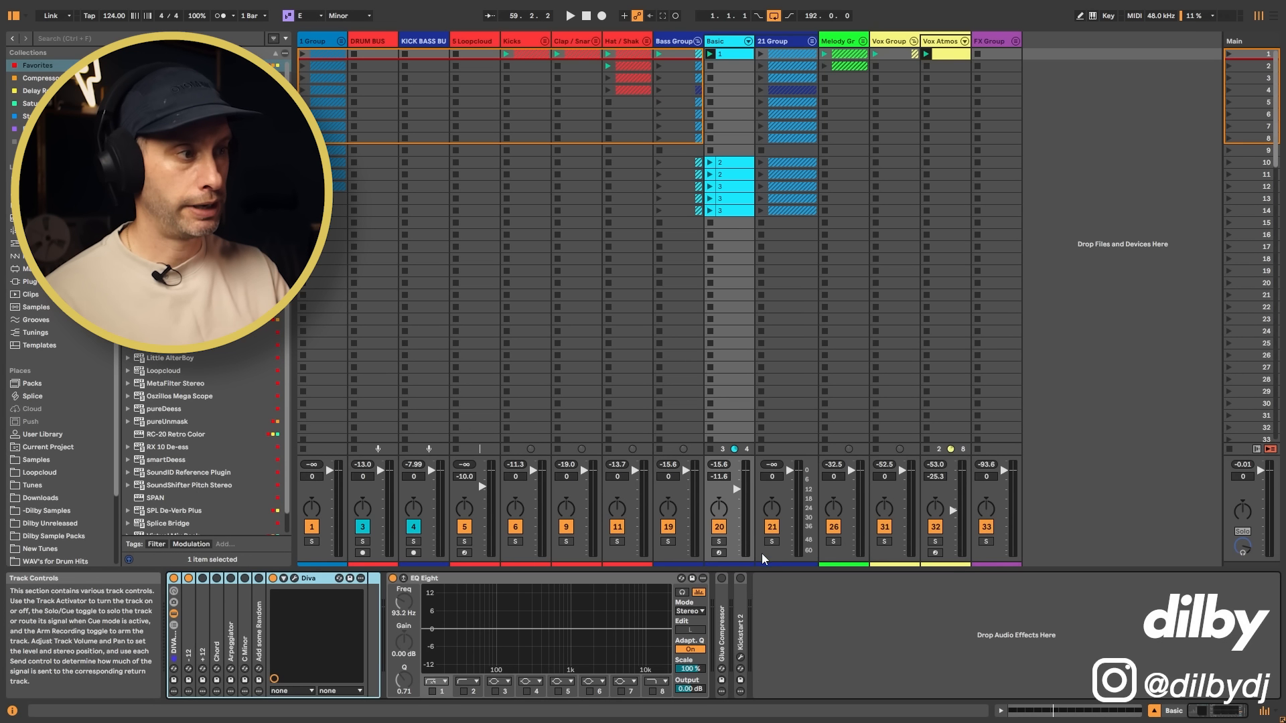
{"action": "double_click", "coordinate": [741, 609]}
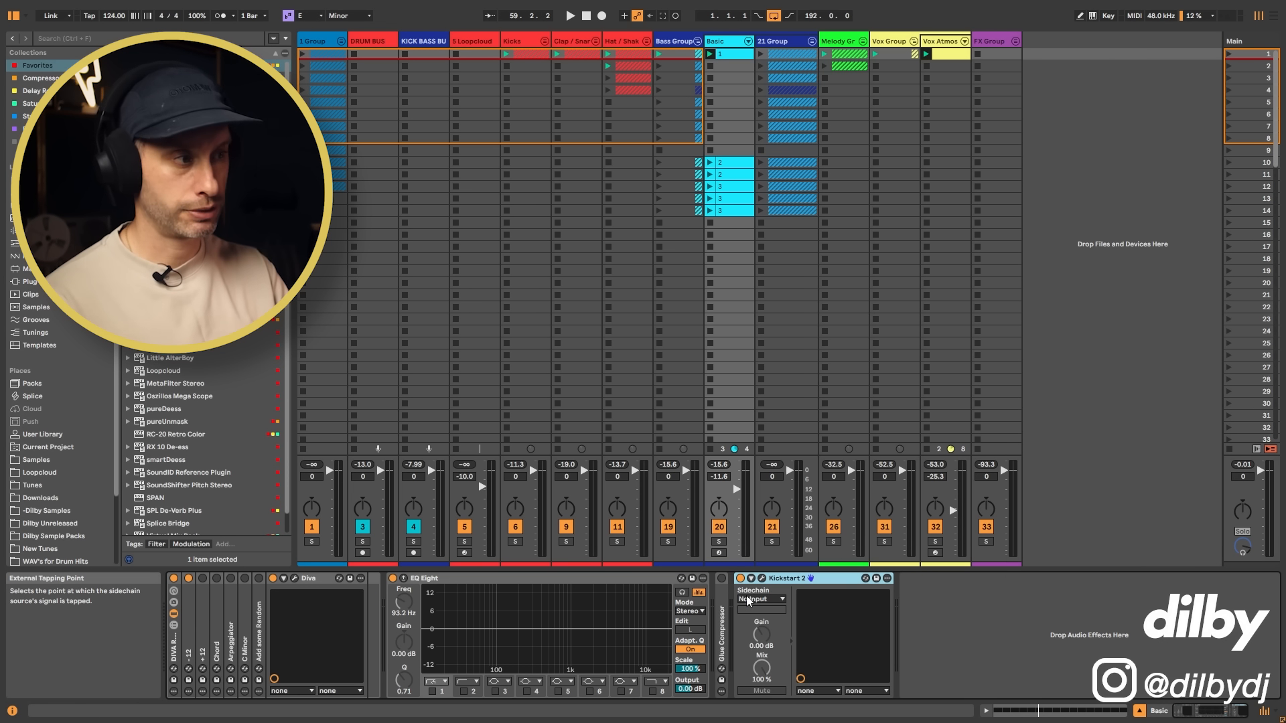
{"action": "left_click", "coordinate": [763, 580]}
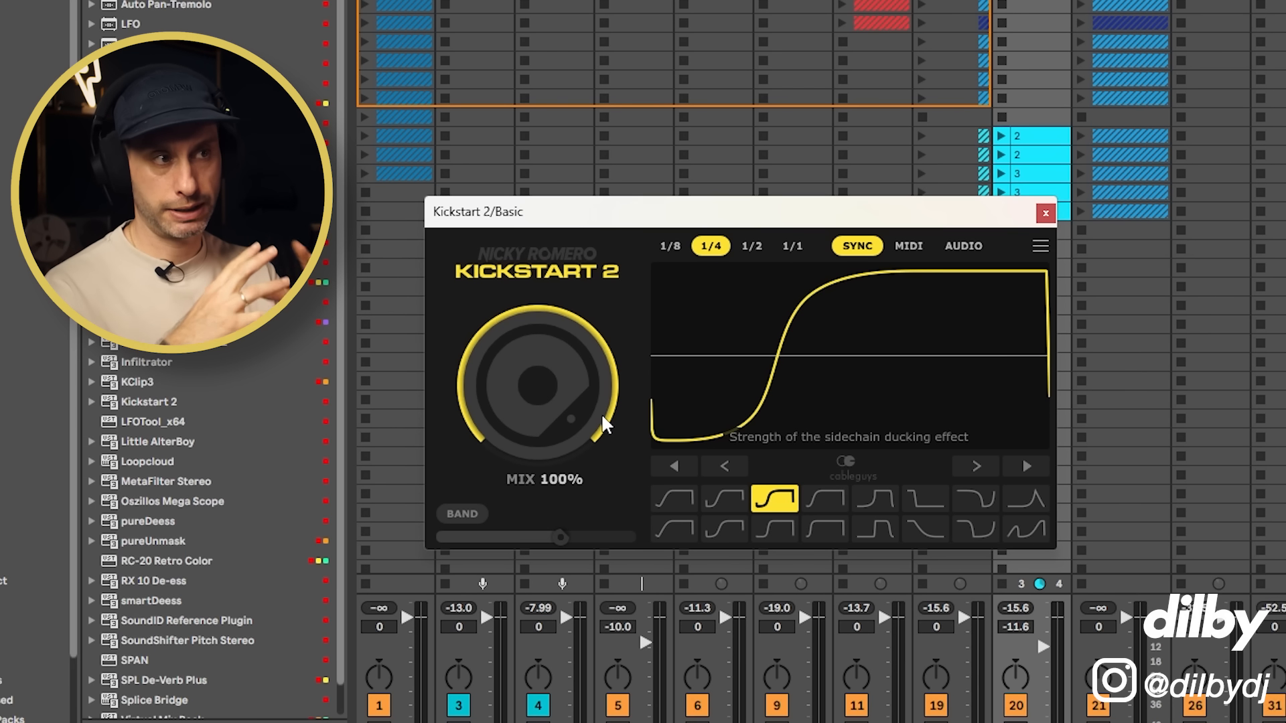
Step: Play the bass with the full mix and examine Kickstart 2's ducking curve at 100% mix
{"action": "left_click_drag", "start_coordinate": [605, 425], "coordinate": [594, 354]}
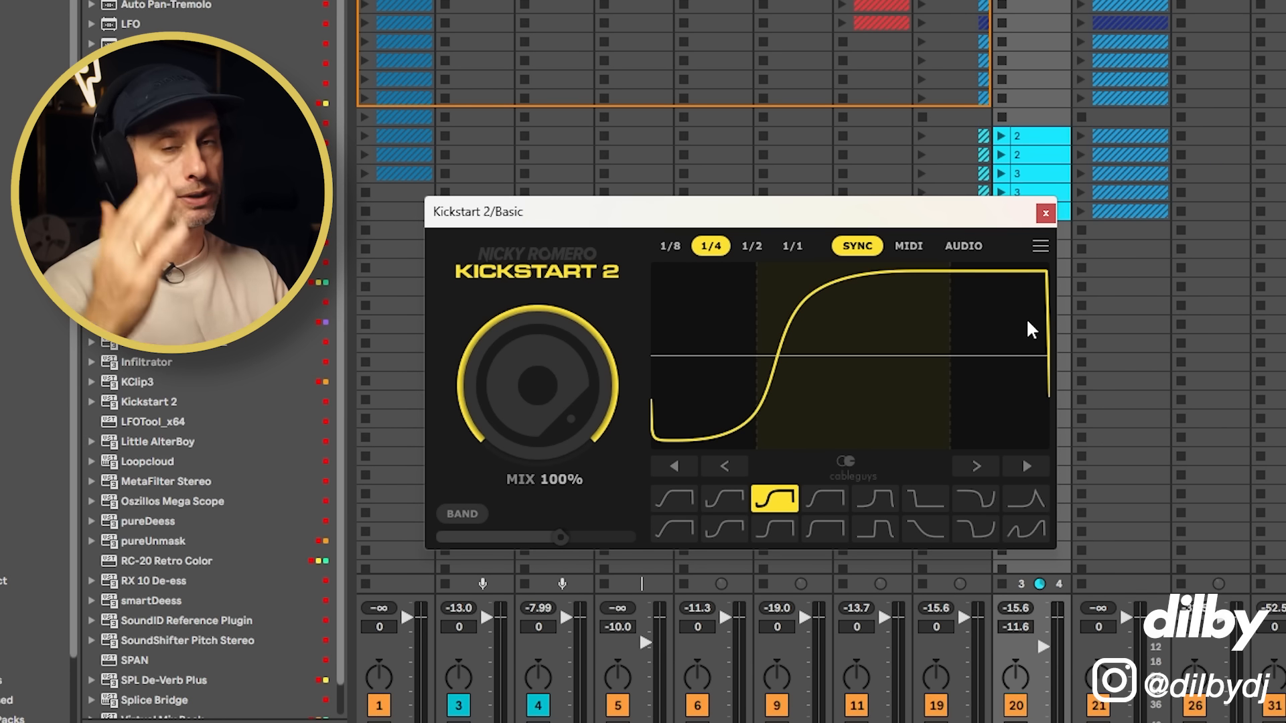
{"action": "key", "text": "space"}
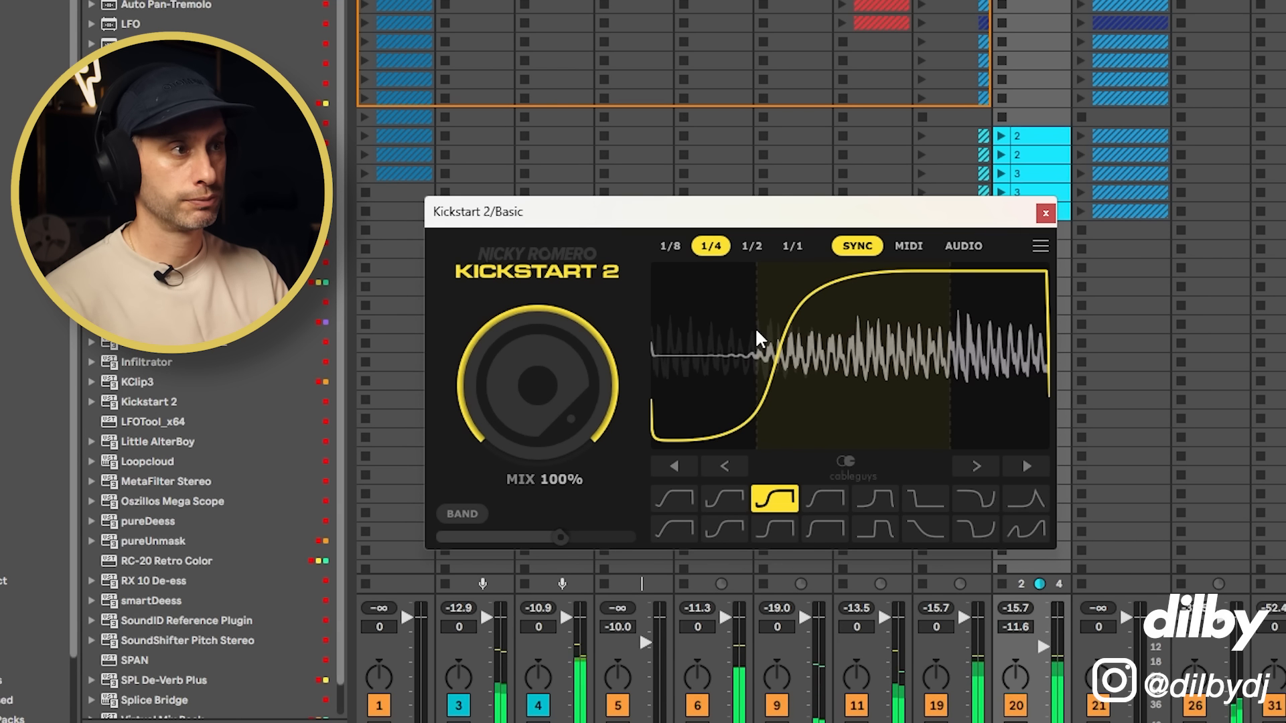
{"action": "key", "text": "space"}
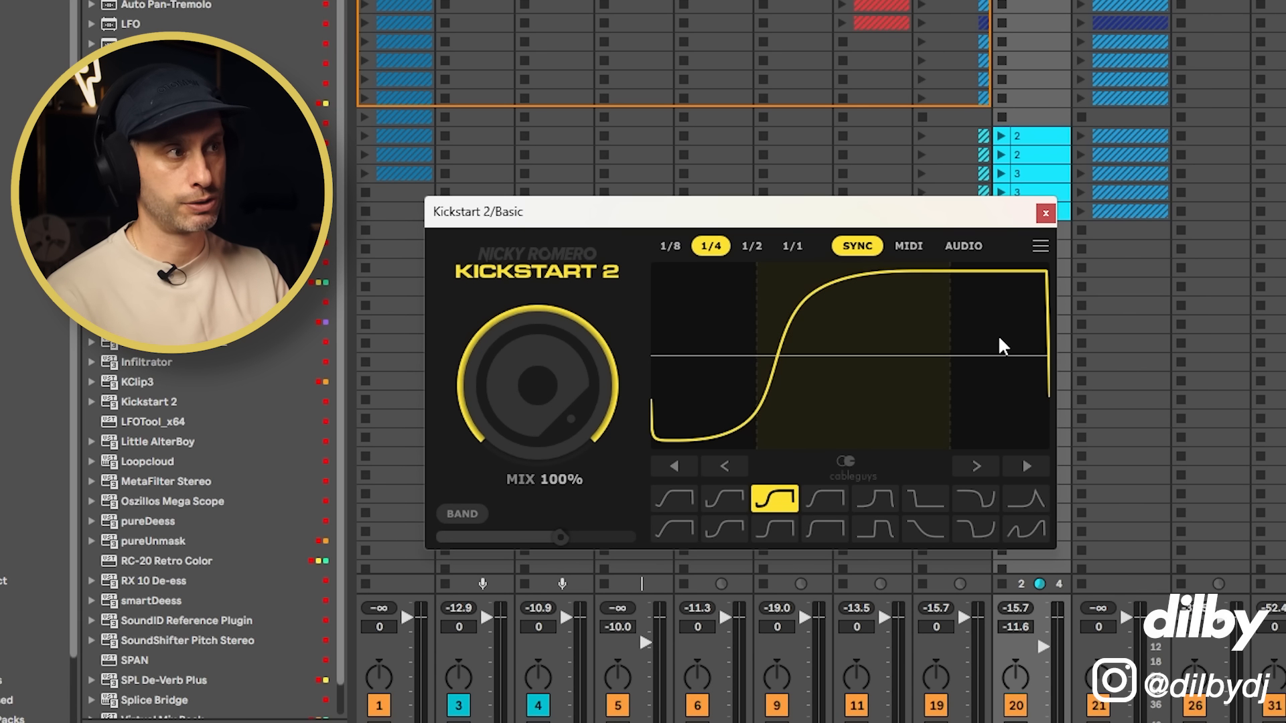
{"action": "key", "text": "space"}
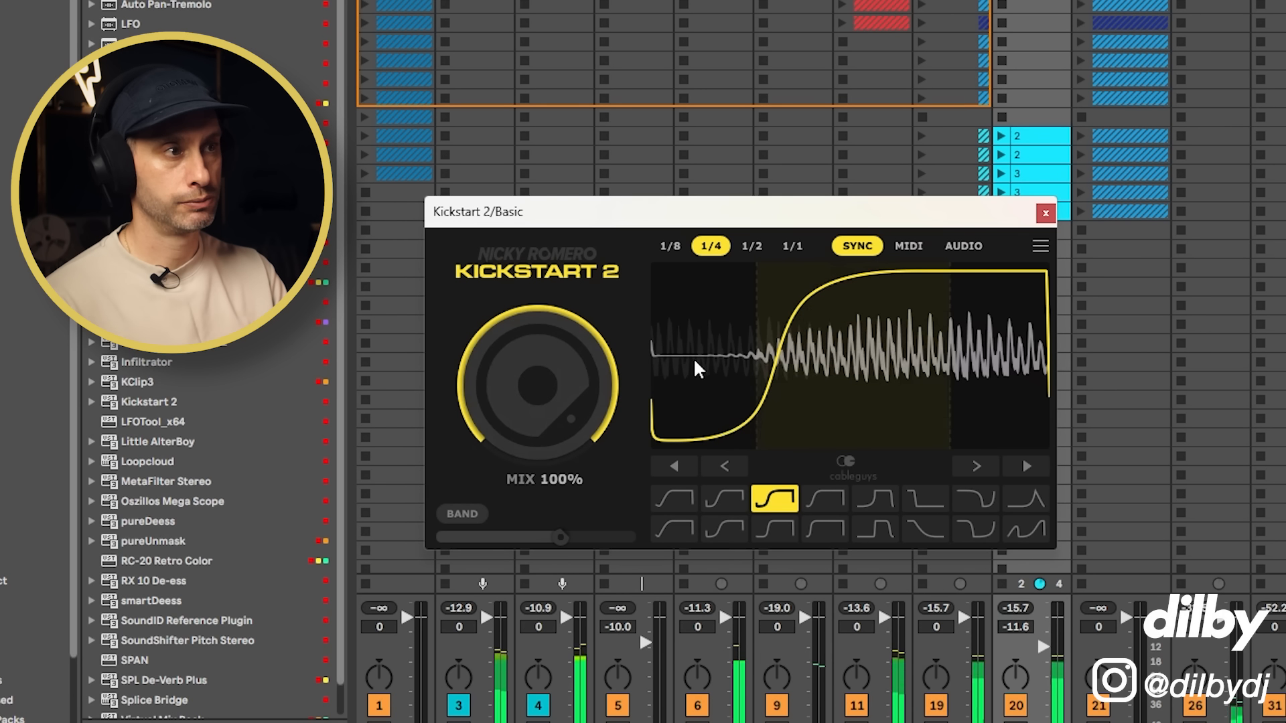
{"action": "key", "text": "space"}
Step: Try Kickstart 2 at 76% mix during playback, and return the mix to 100%
{"action": "left_click_drag", "start_coordinate": [575, 392], "coordinate": [575, 429]}
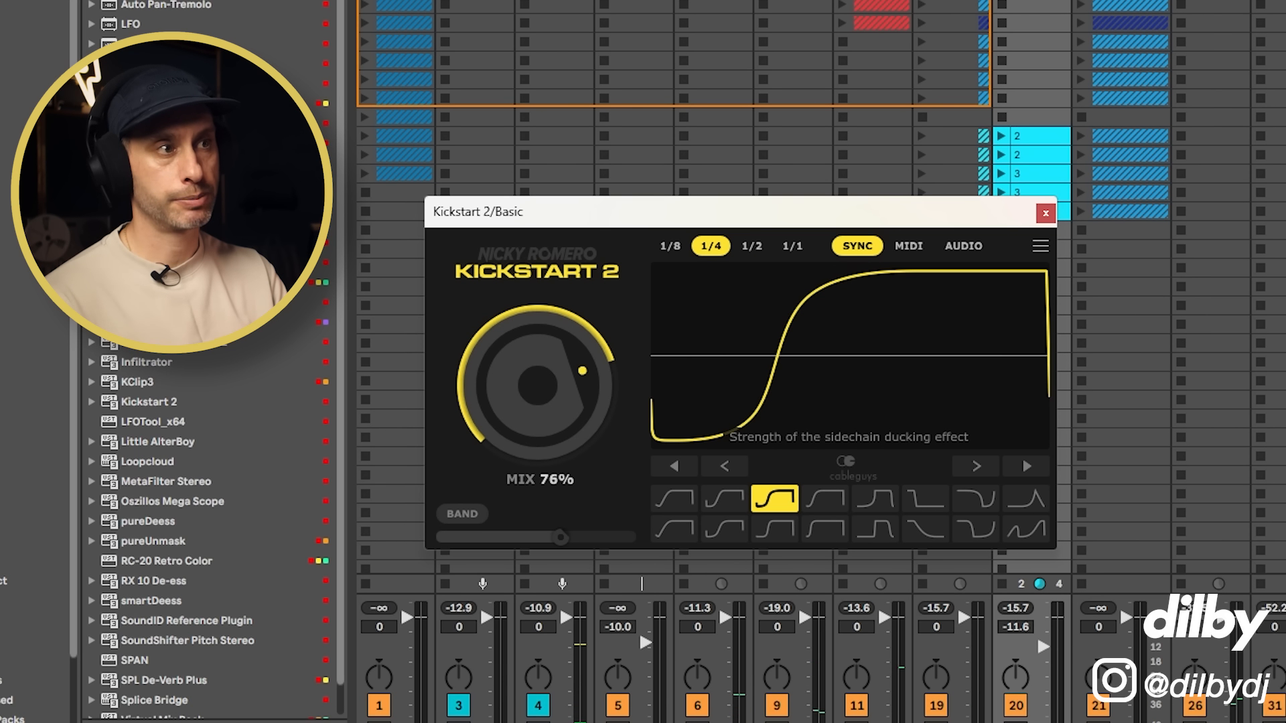
{"action": "key", "text": "space"}
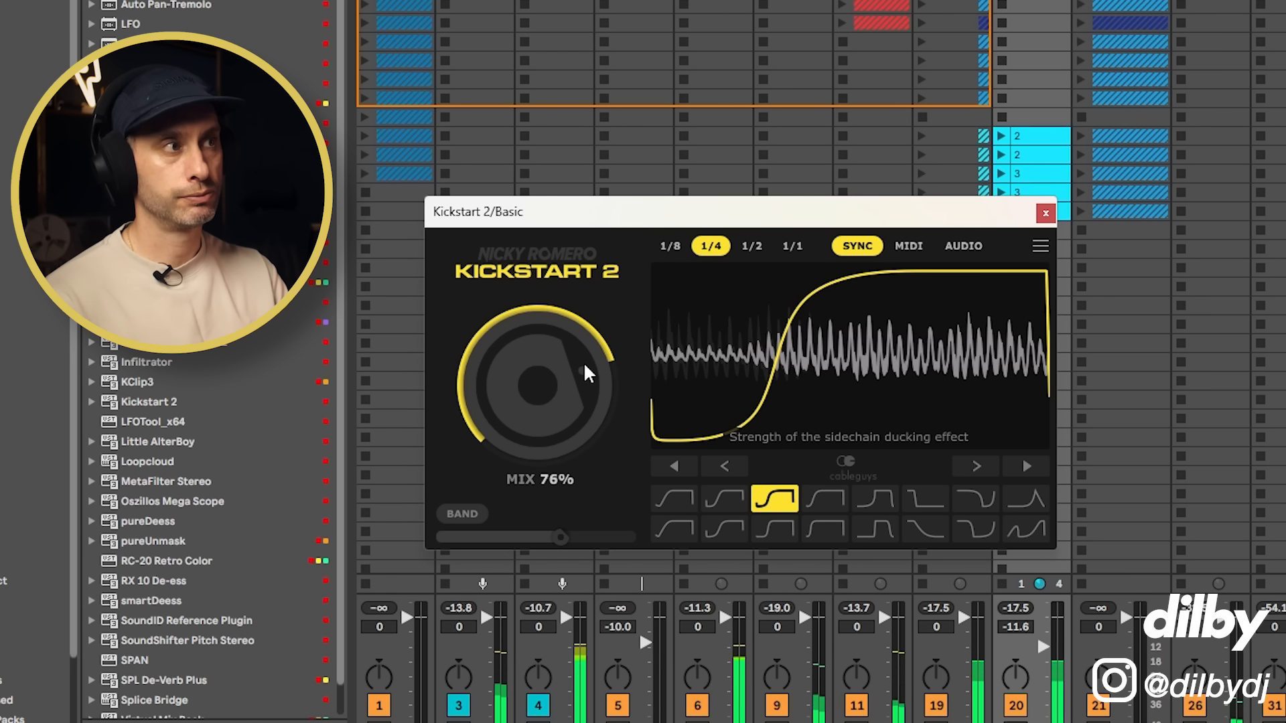
{"action": "key", "text": "space"}
{"action": "double_click", "coordinate": [585, 365]}
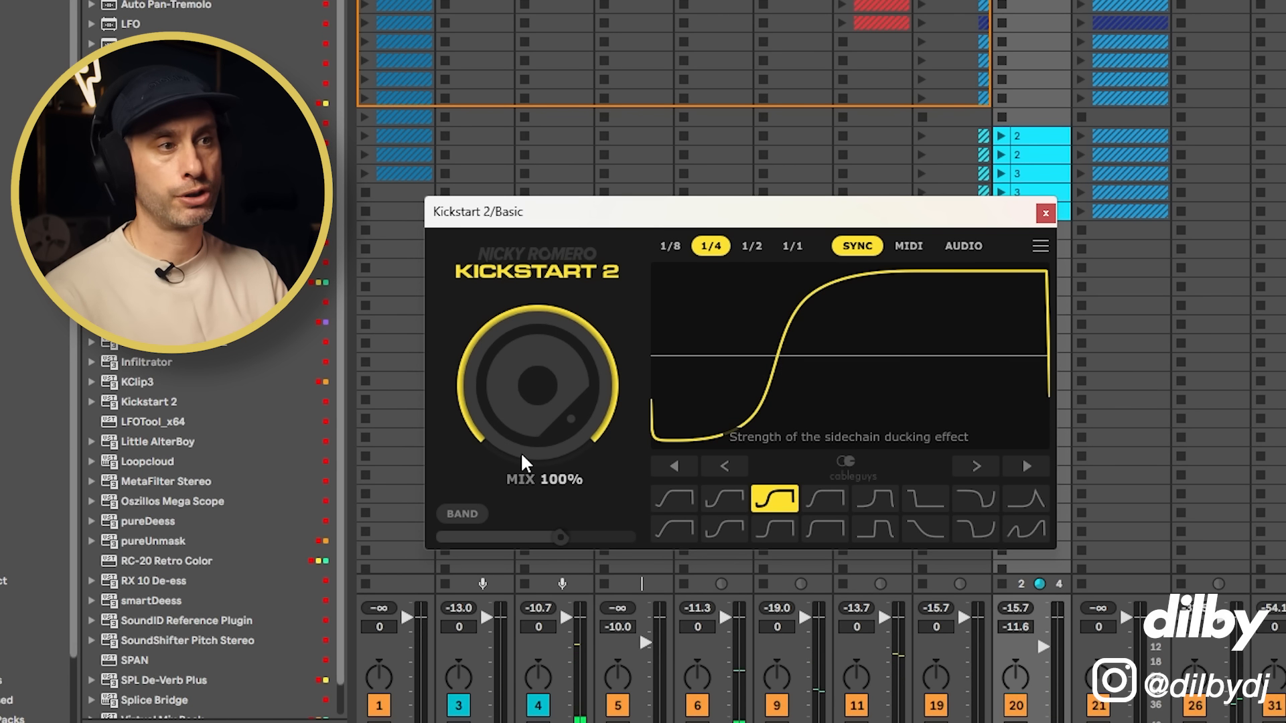
Step: Try ducking only the low frequencies with Kickstart 2's Band option, play the result, and switch the option off
{"action": "left_click", "coordinate": [464, 514]}
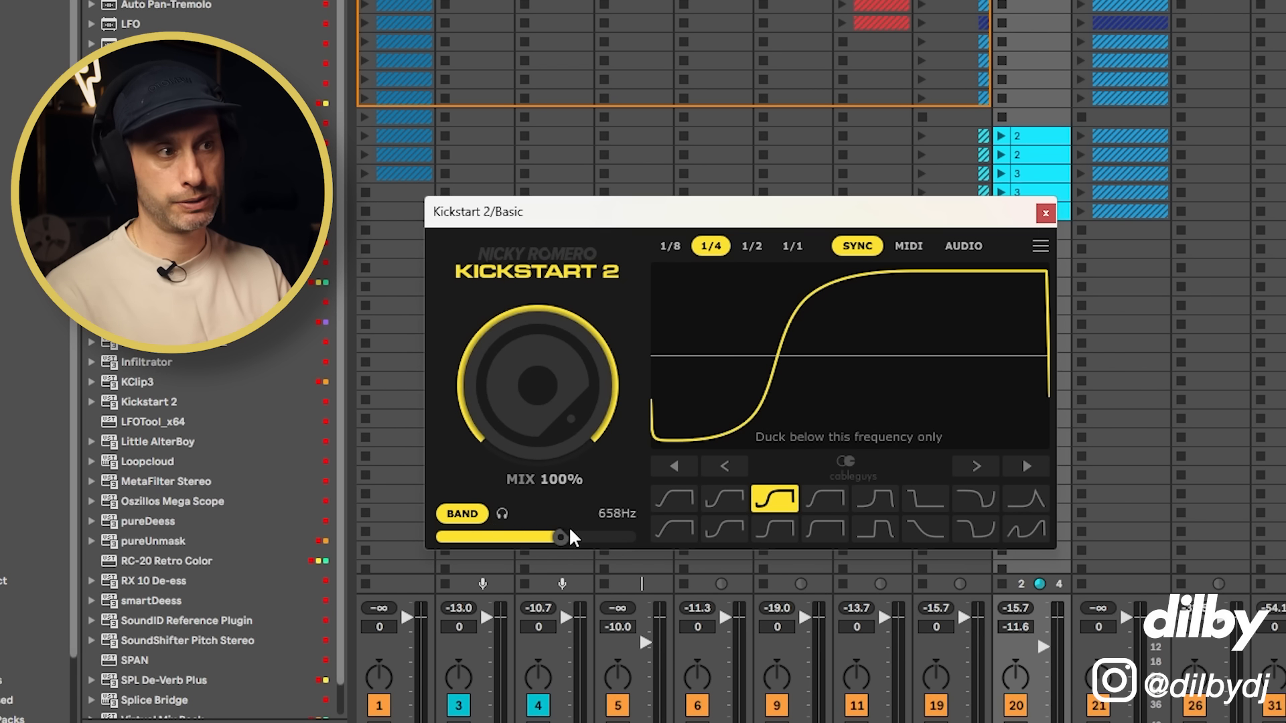
{"action": "left_click_drag", "start_coordinate": [560, 538], "coordinate": [558, 538]}
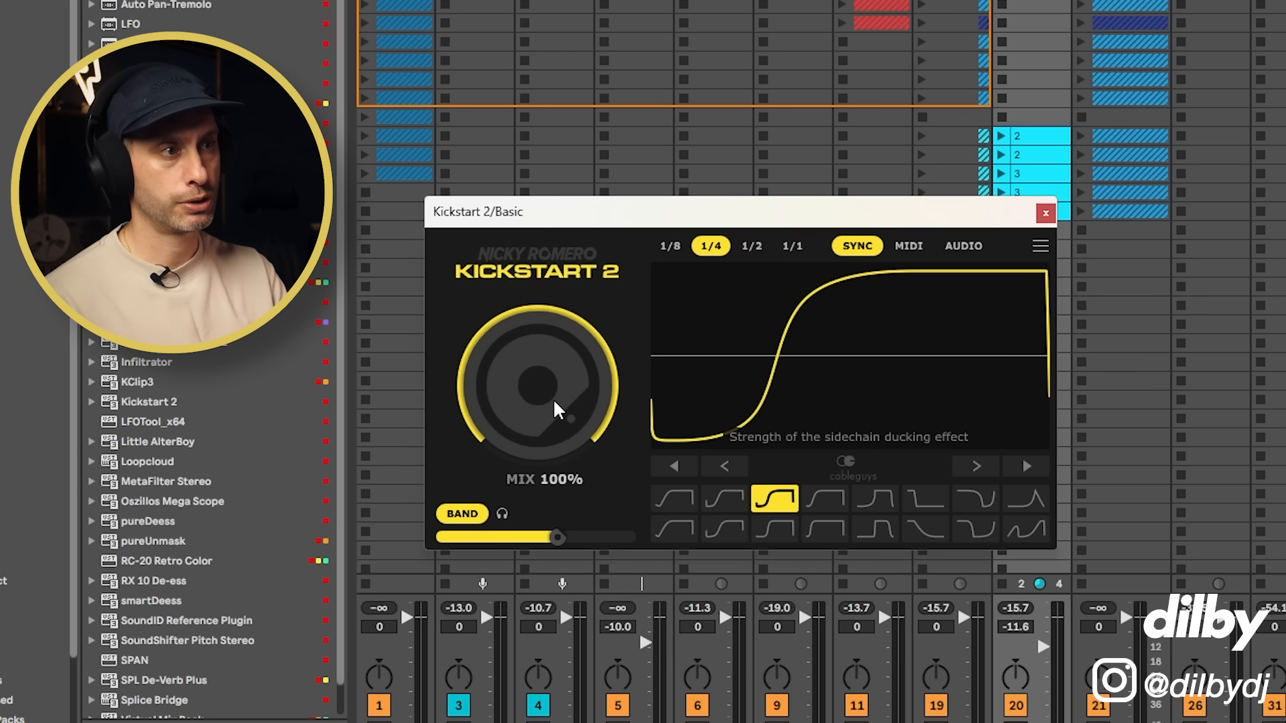
{"action": "key", "text": "space"}
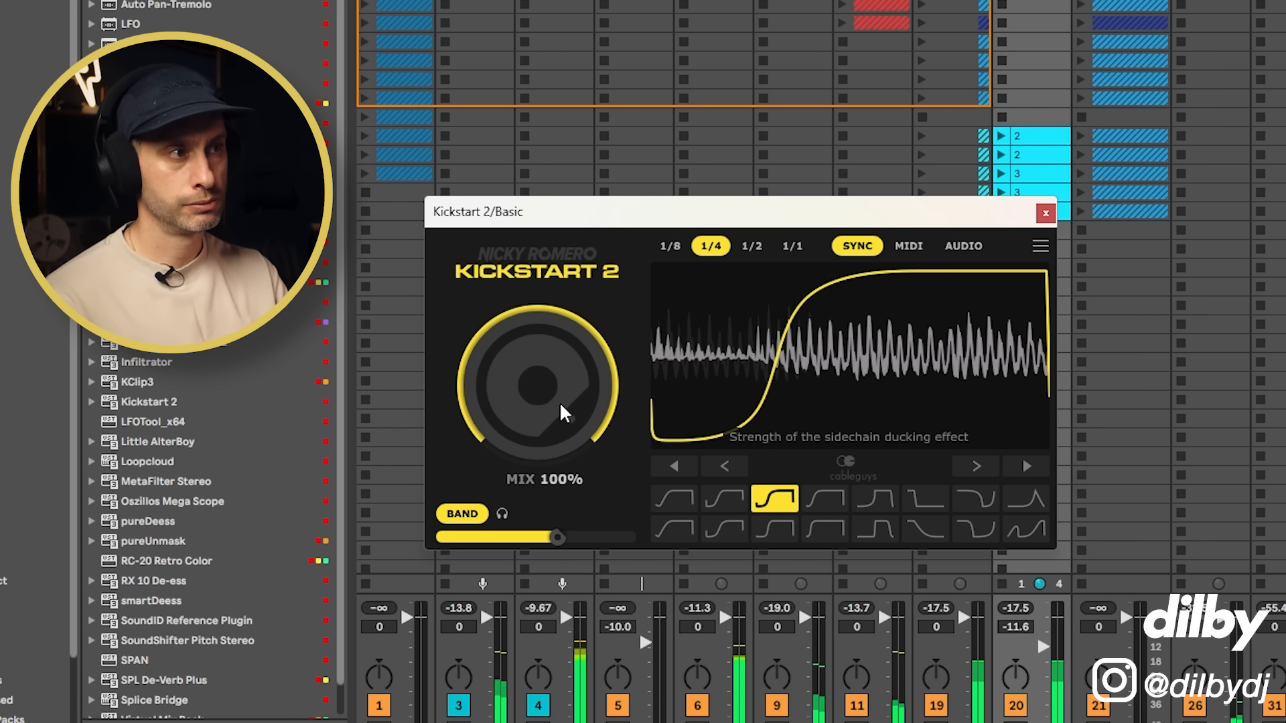
{"action": "key", "text": "space"}
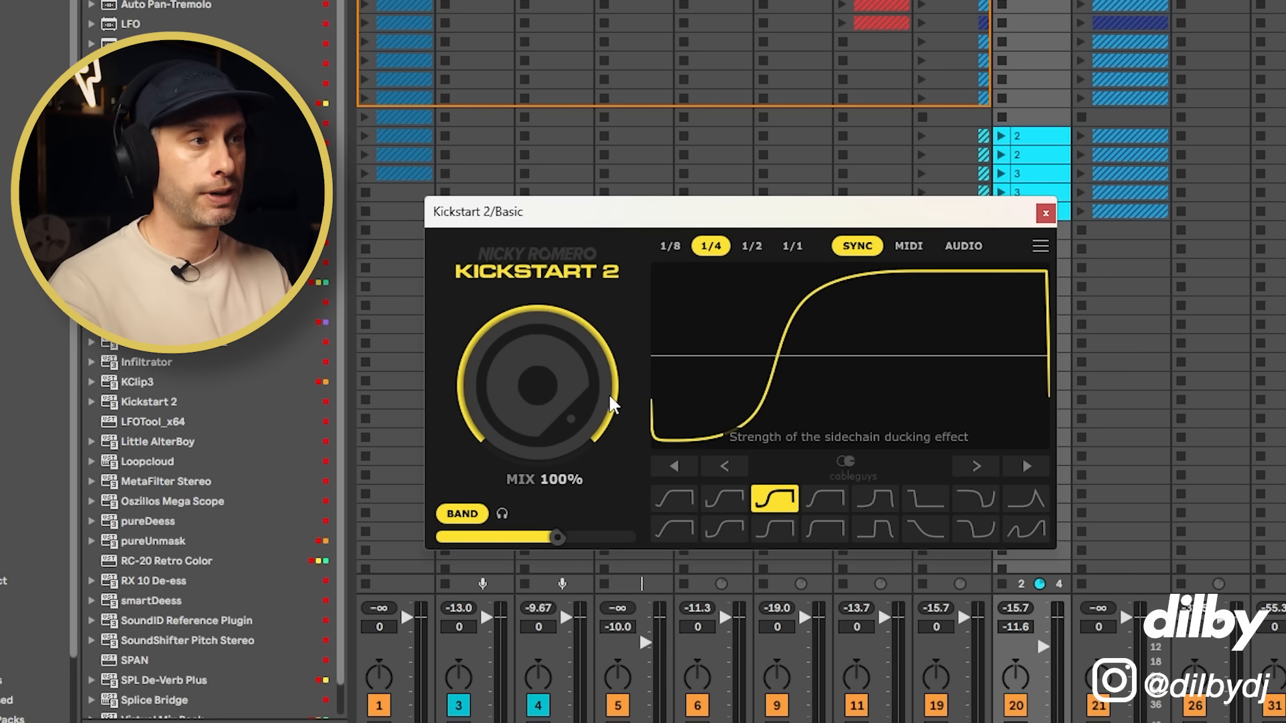
{"action": "left_click", "coordinate": [461, 514]}
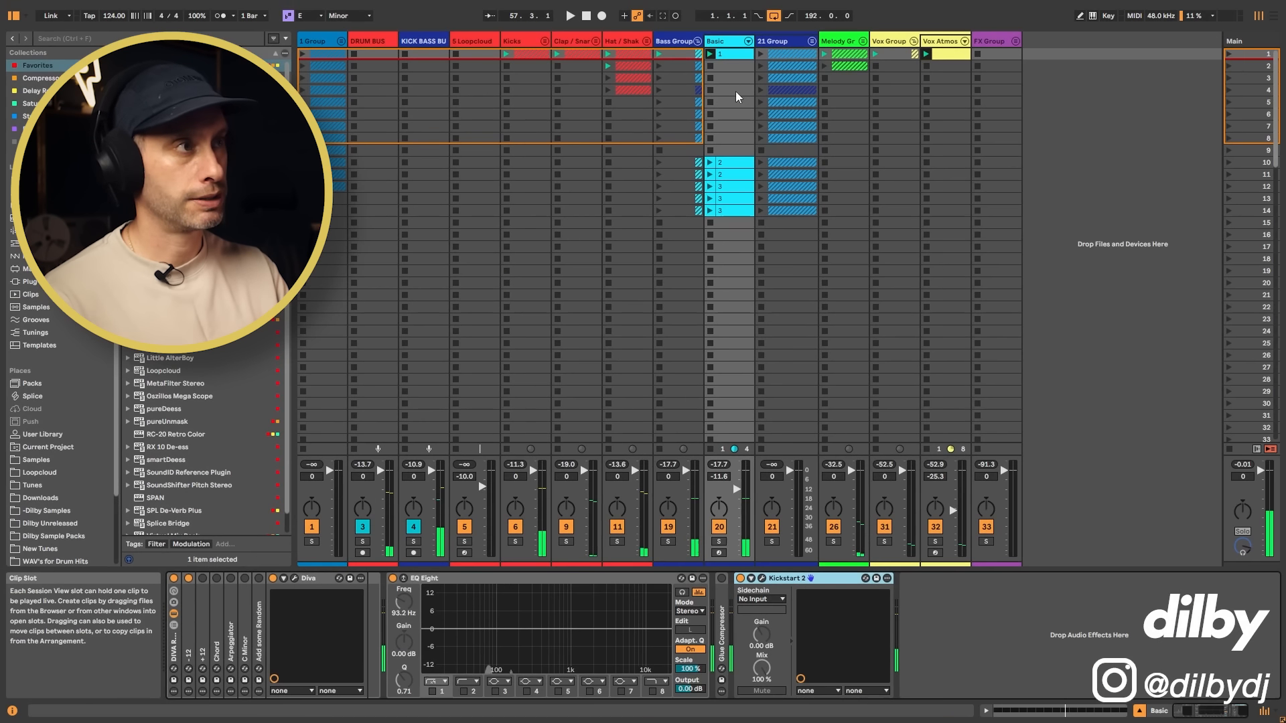
Step: Create a new one-bar MIDI clip in the Basic track's second slot and fill it with 1/16 E3 notes
{"action": "double_click", "coordinate": [736, 65]}
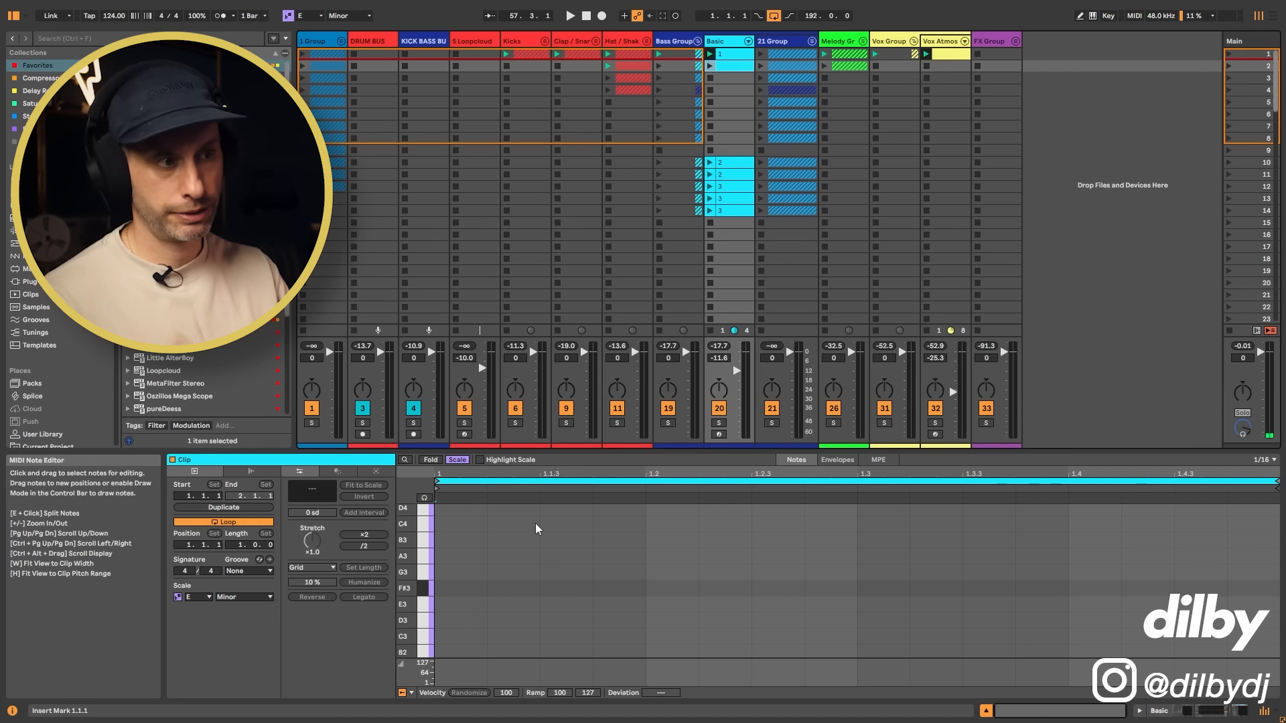
{"action": "double_click", "coordinate": [453, 603]}
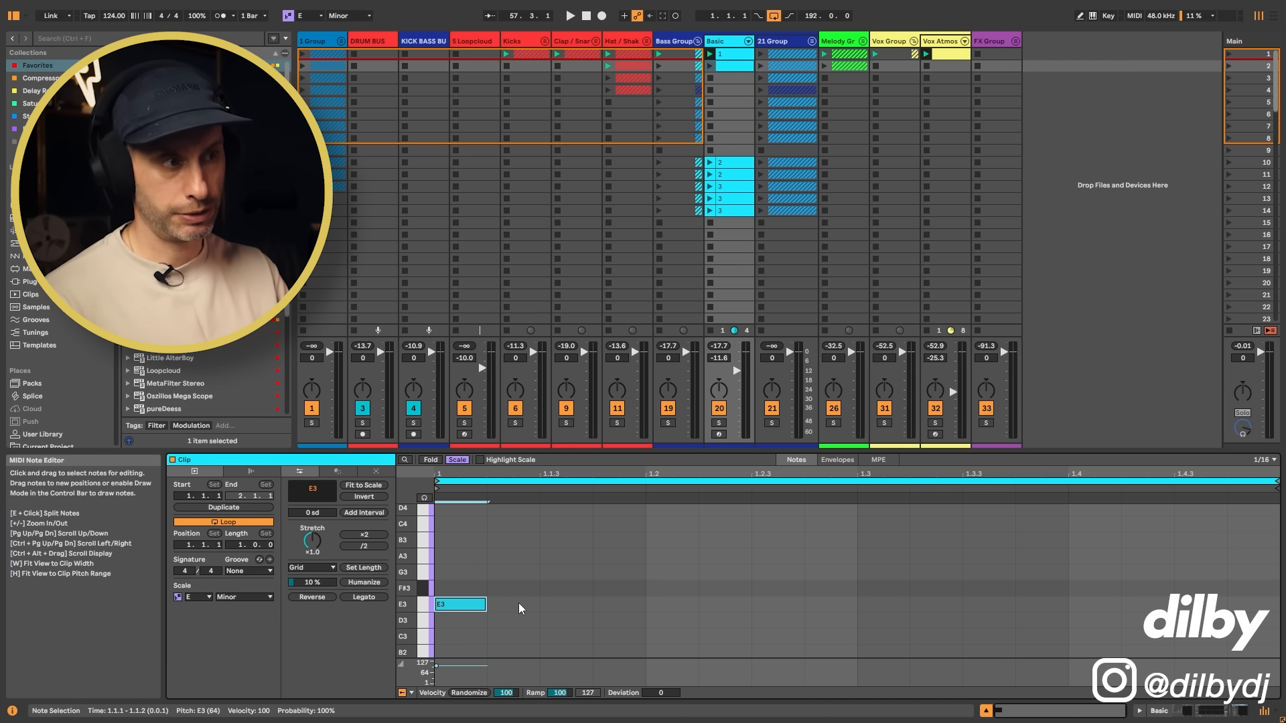
{"action": "key", "text": "b"}
{"action": "left_click_drag", "start_coordinate": [513, 601], "coordinate": [1252, 598]}
Step: Fill the new clip with 1/16 E3 notes and move the two clips named 2 to the Basic track's fourth and fifth slots
{"action": "right_click", "coordinate": [600, 527]}
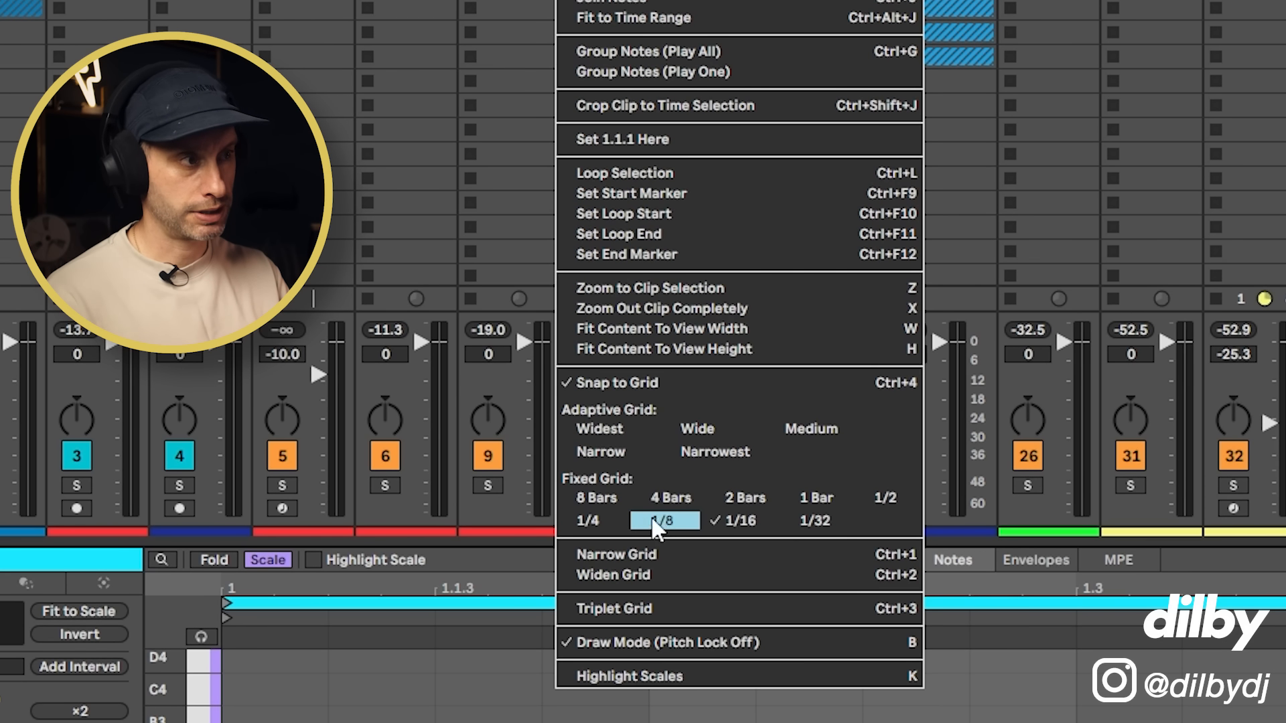
{"action": "left_click", "coordinate": [662, 525]}
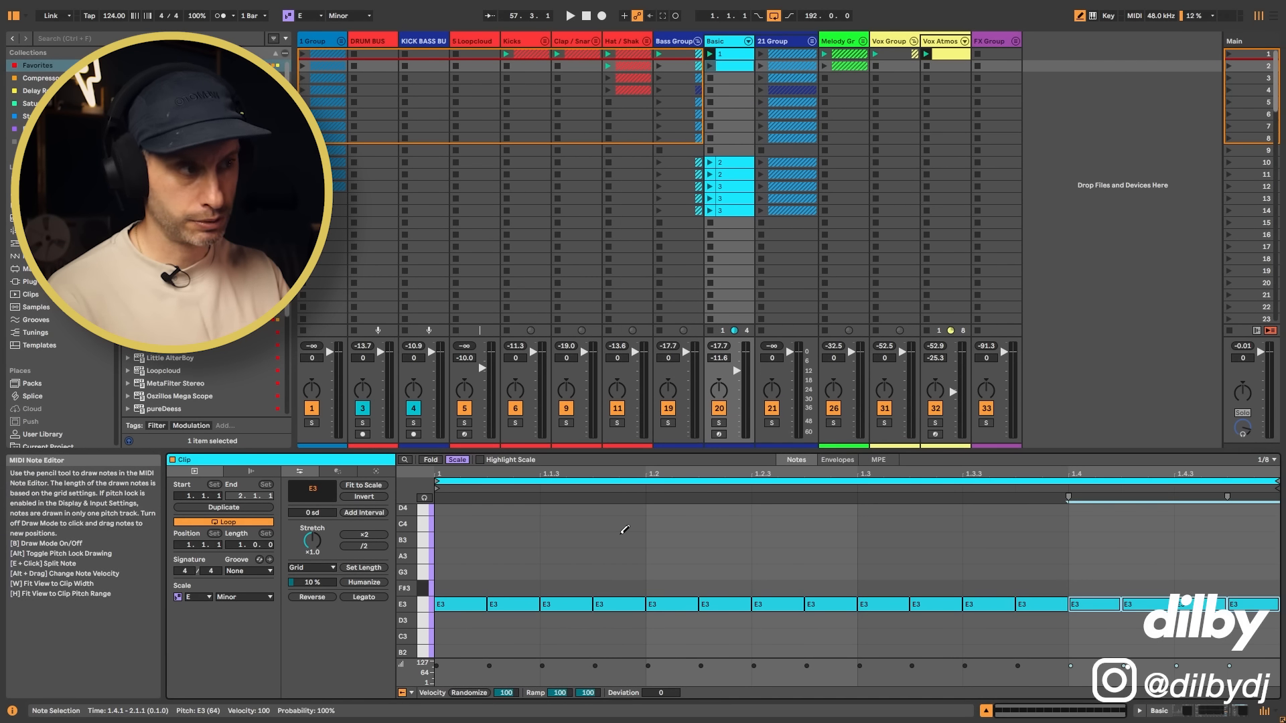
{"action": "left_click", "coordinate": [734, 162]}
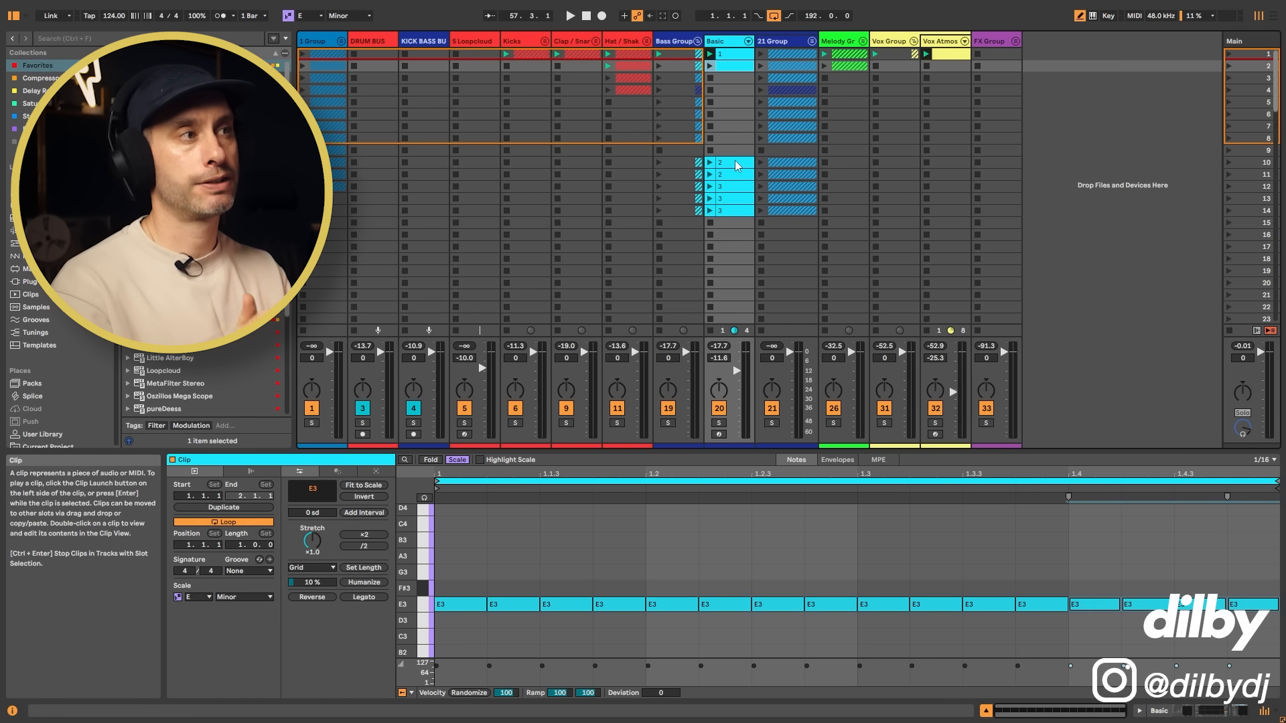
{"action": "left_click_drag", "start_coordinate": [737, 178], "coordinate": [737, 105]}
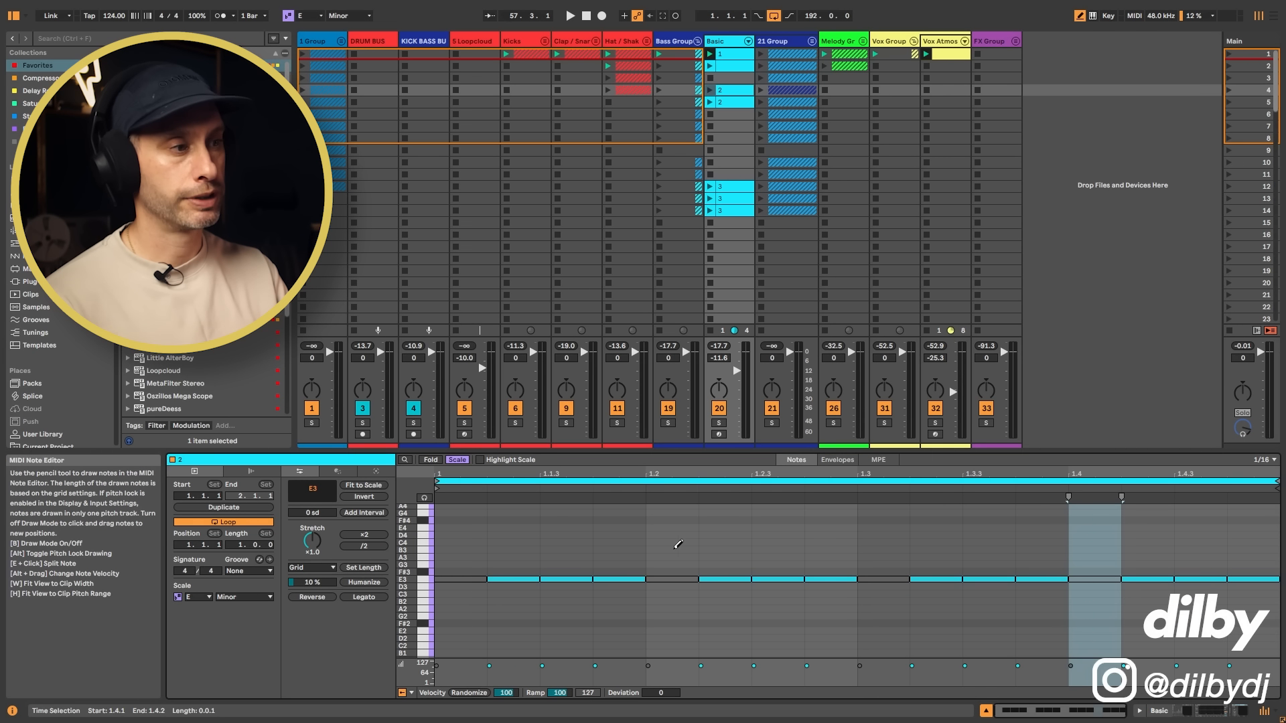
Step: Compare the fourth-slot clip with clip 1 while the Basic track is soloed, and play it in the full mix
{"action": "left_click", "coordinate": [719, 424]}
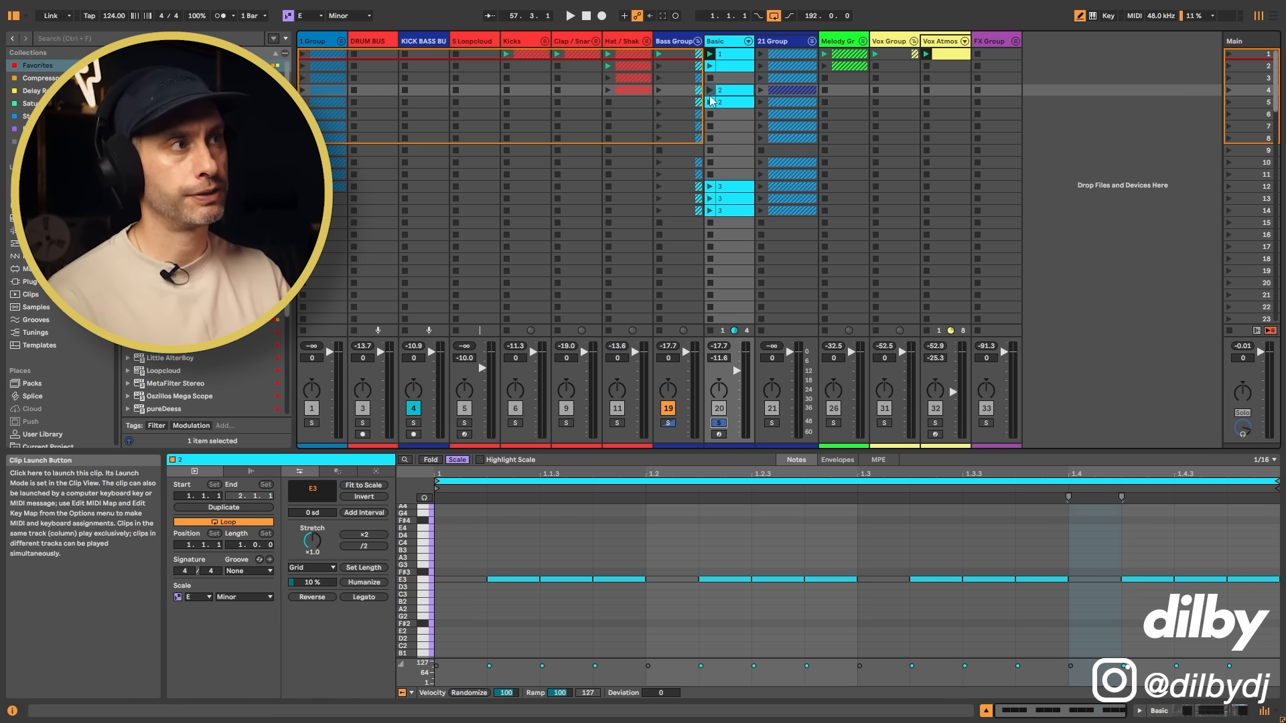
{"action": "key", "text": "space"}
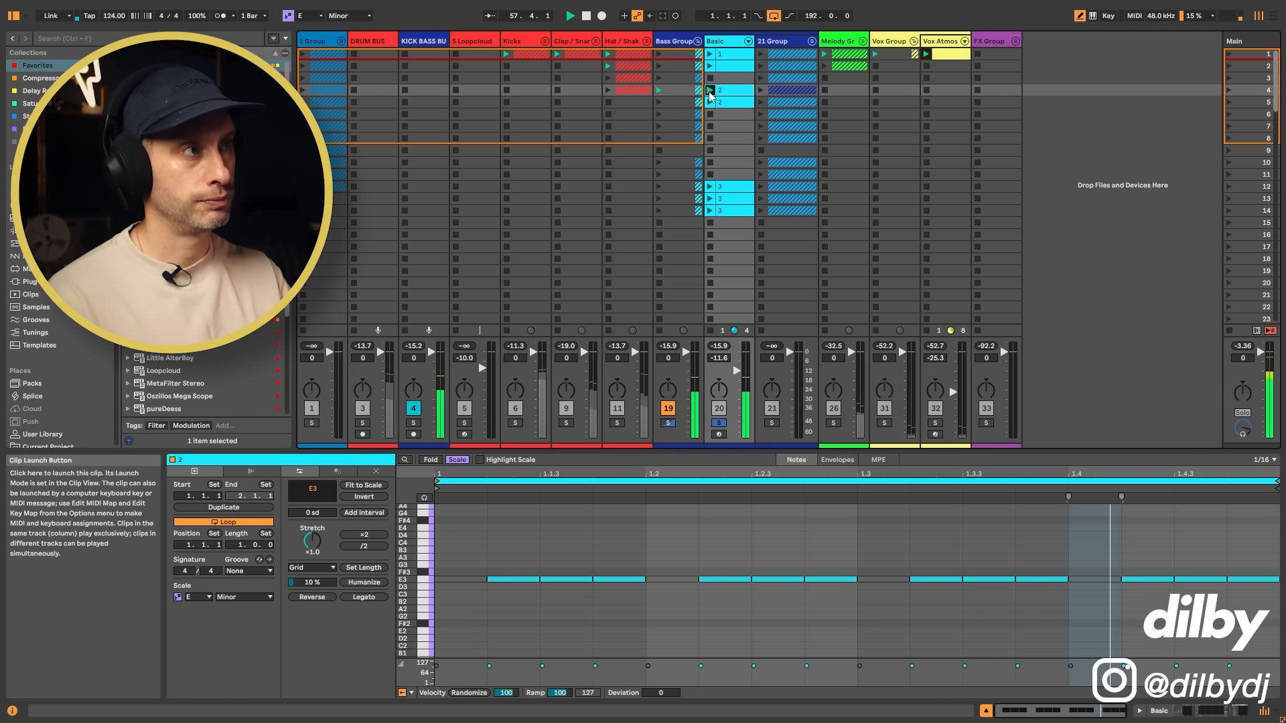
{"action": "left_click", "coordinate": [712, 57]}
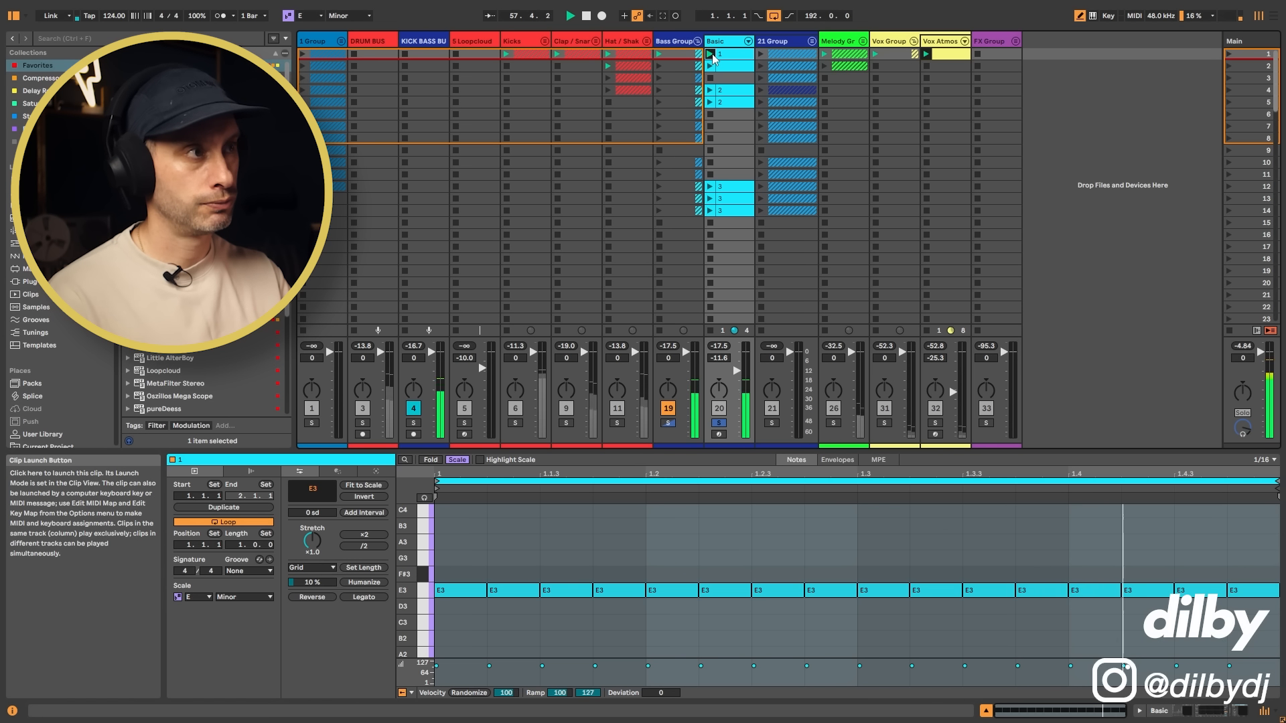
{"action": "left_click", "coordinate": [712, 91]}
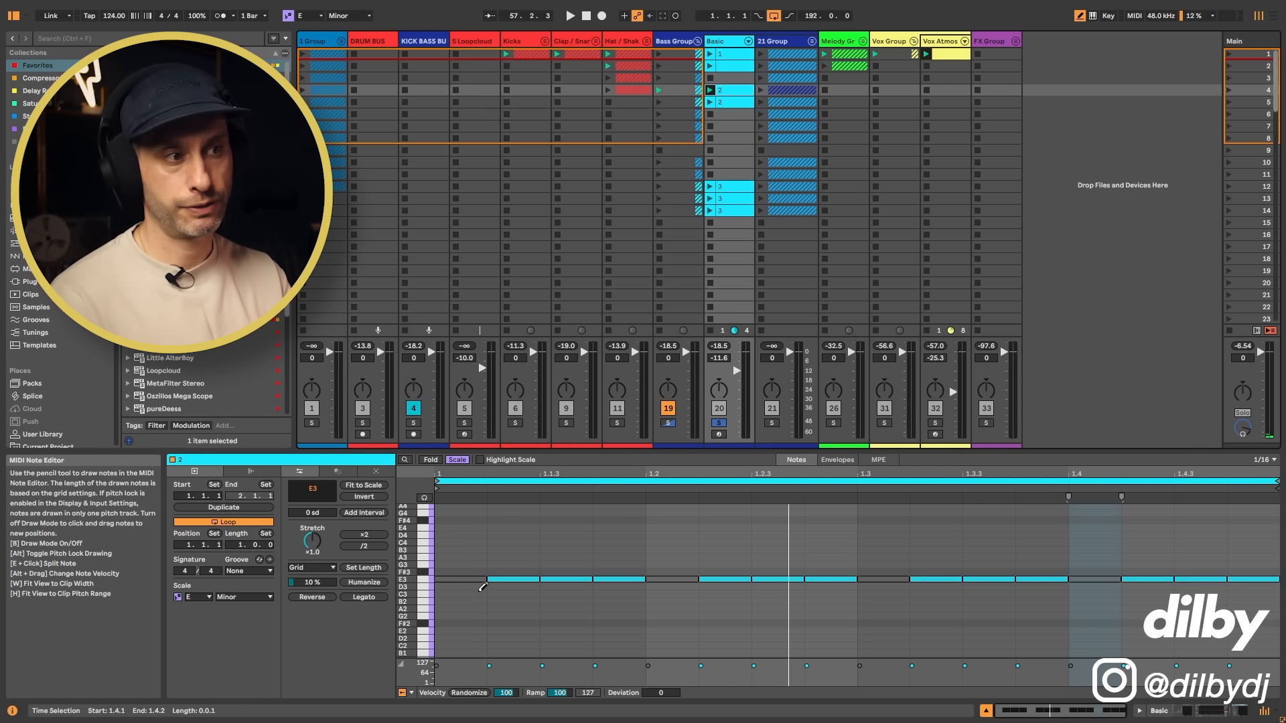
{"action": "left_click", "coordinate": [721, 424]}
{"action": "key", "text": "space"}
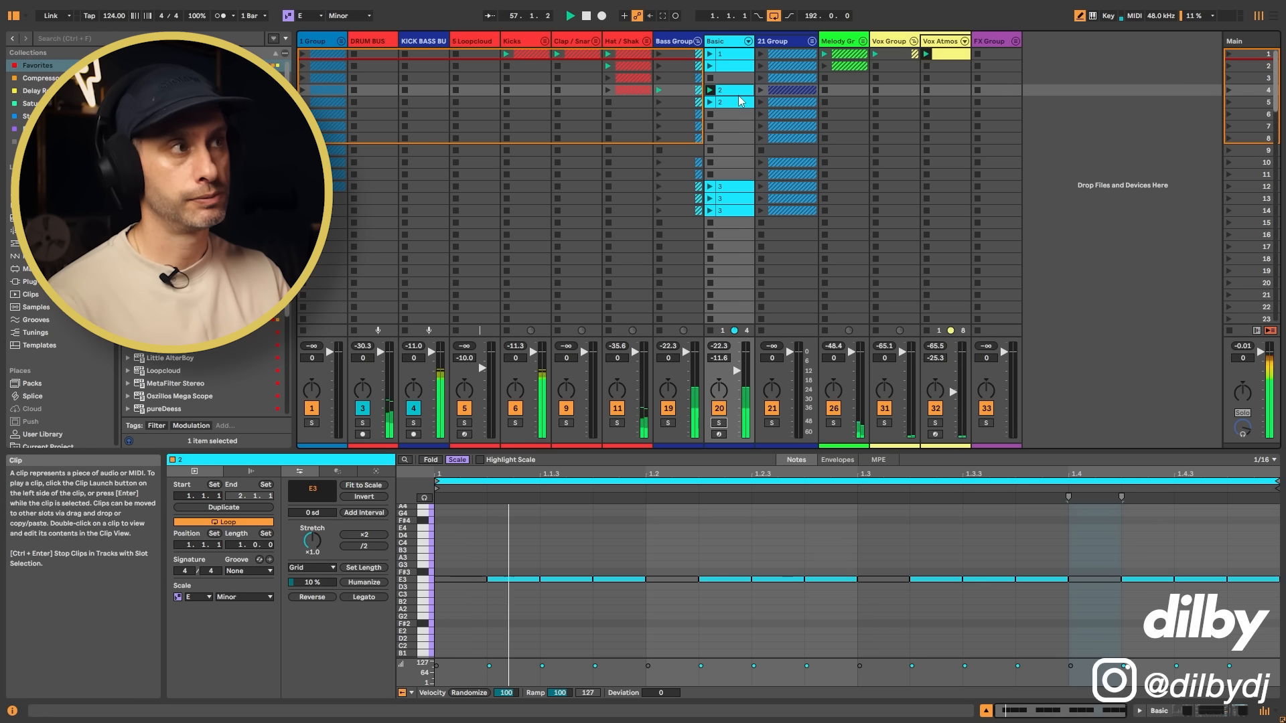
Step: Try Kickstart 2 on the Basic track at 71% mix during playback, and return the mix to 100%
{"action": "left_click", "coordinate": [734, 45]}
{"action": "left_click", "coordinate": [762, 579]}
{"action": "left_click_drag", "start_coordinate": [425, 335], "coordinate": [425, 365]}
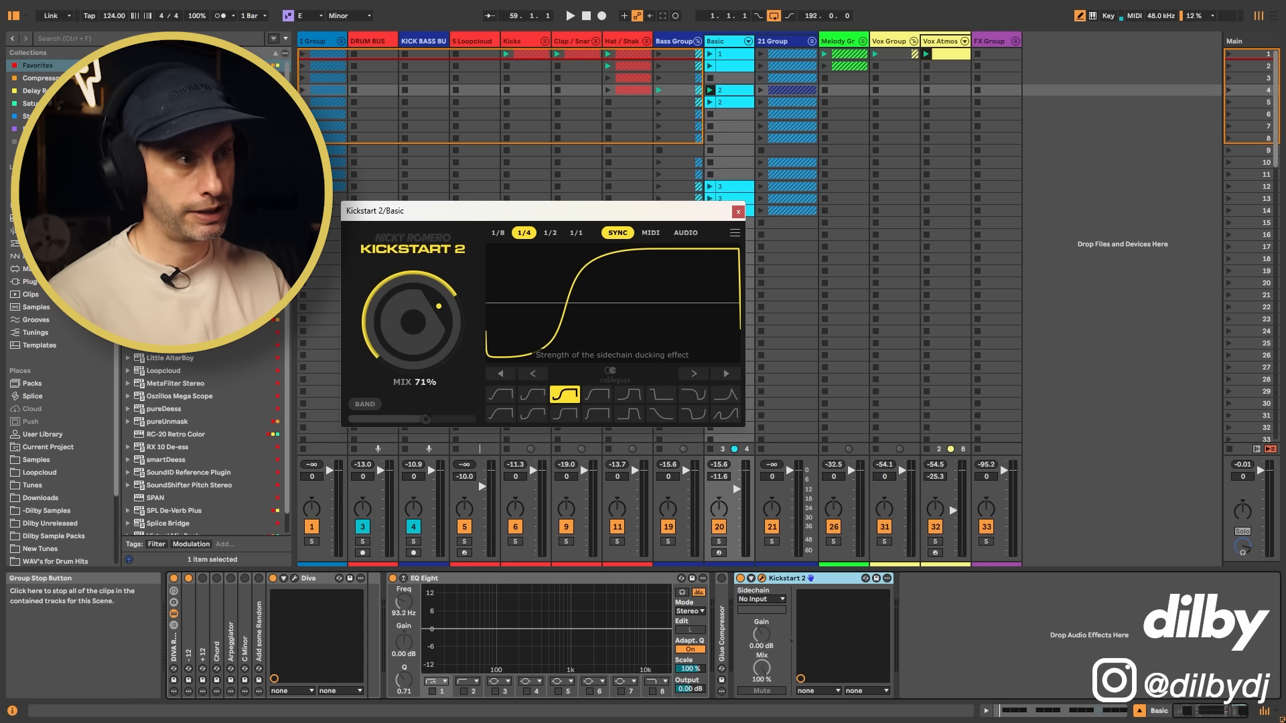
{"action": "key", "text": "space"}
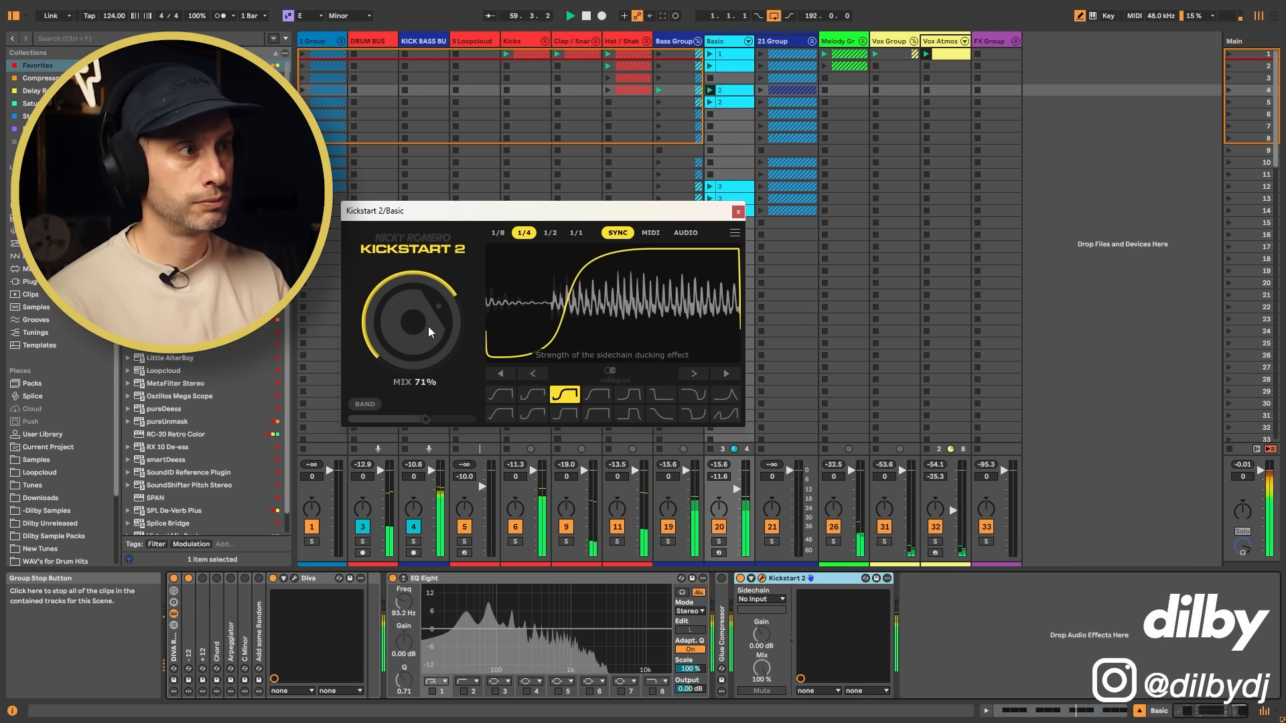
{"action": "key", "text": "space"}
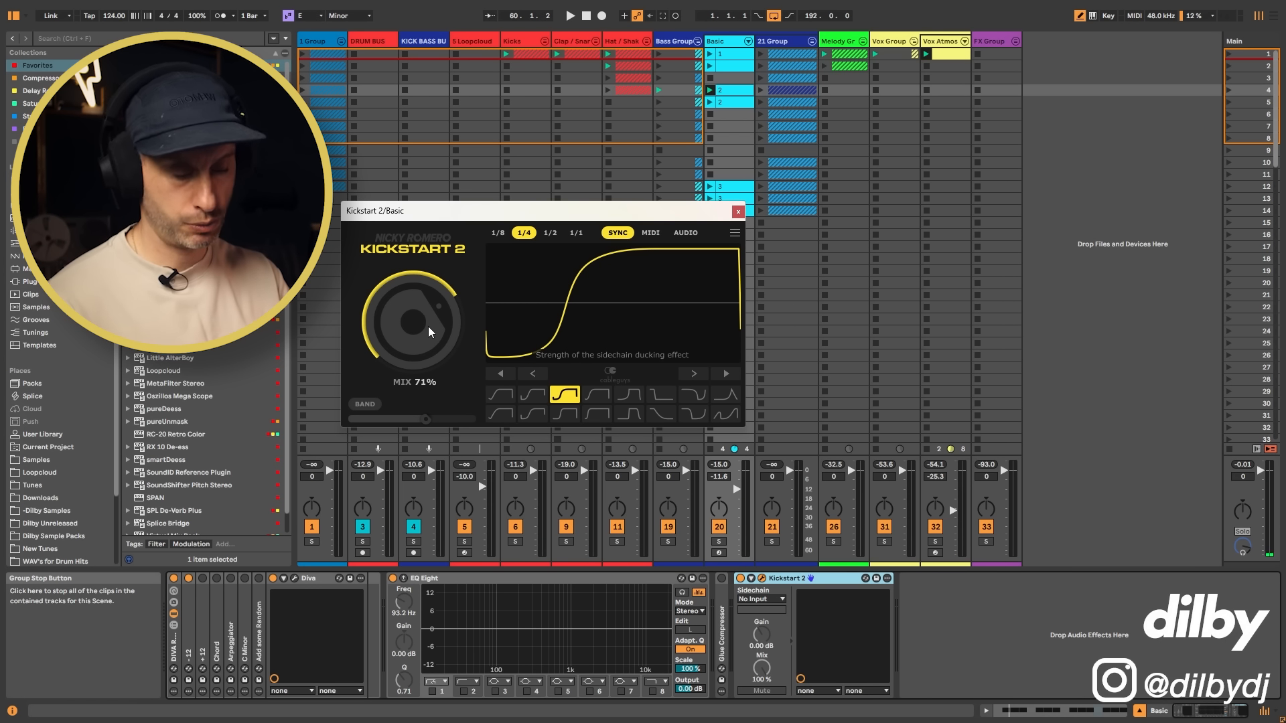
{"action": "left_click_drag", "start_coordinate": [429, 327], "coordinate": [743, 130]}
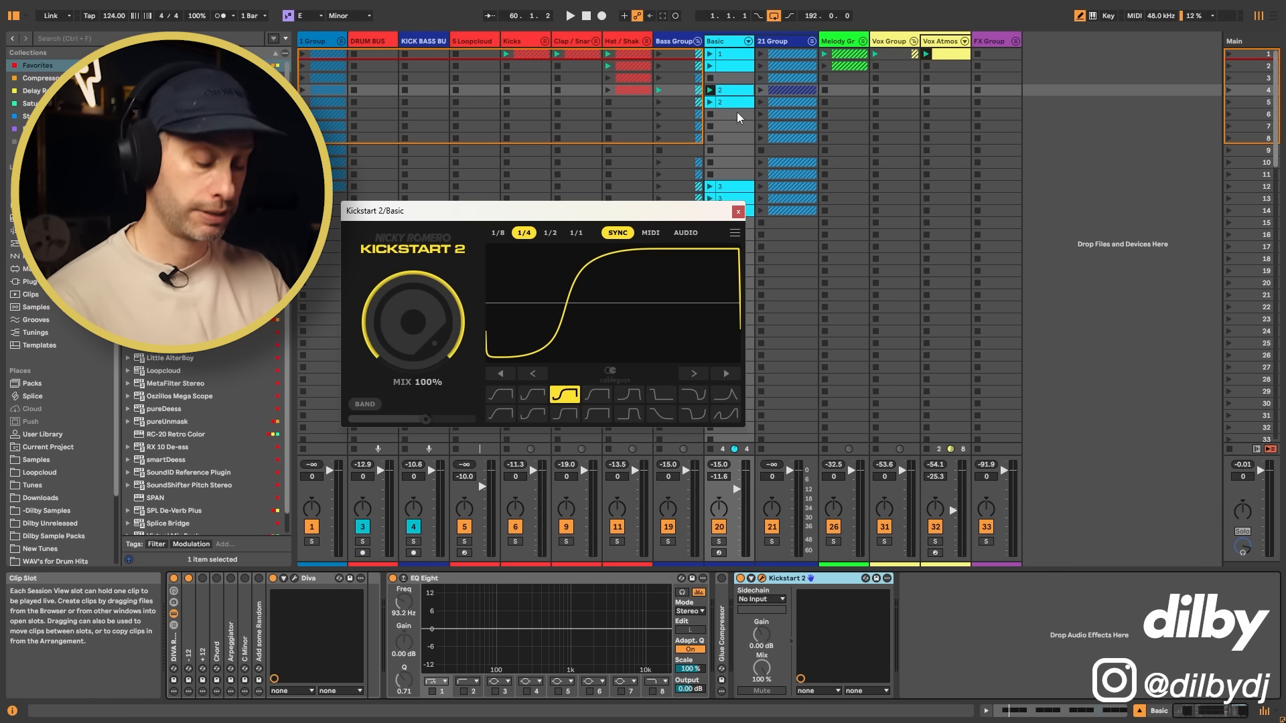
Step: Open the Basic track's fifth-slot clip, examine its E3 pattern and play it with the full mix
{"action": "key", "text": "shift+Tab"}
{"action": "left_click", "coordinate": [730, 103]}
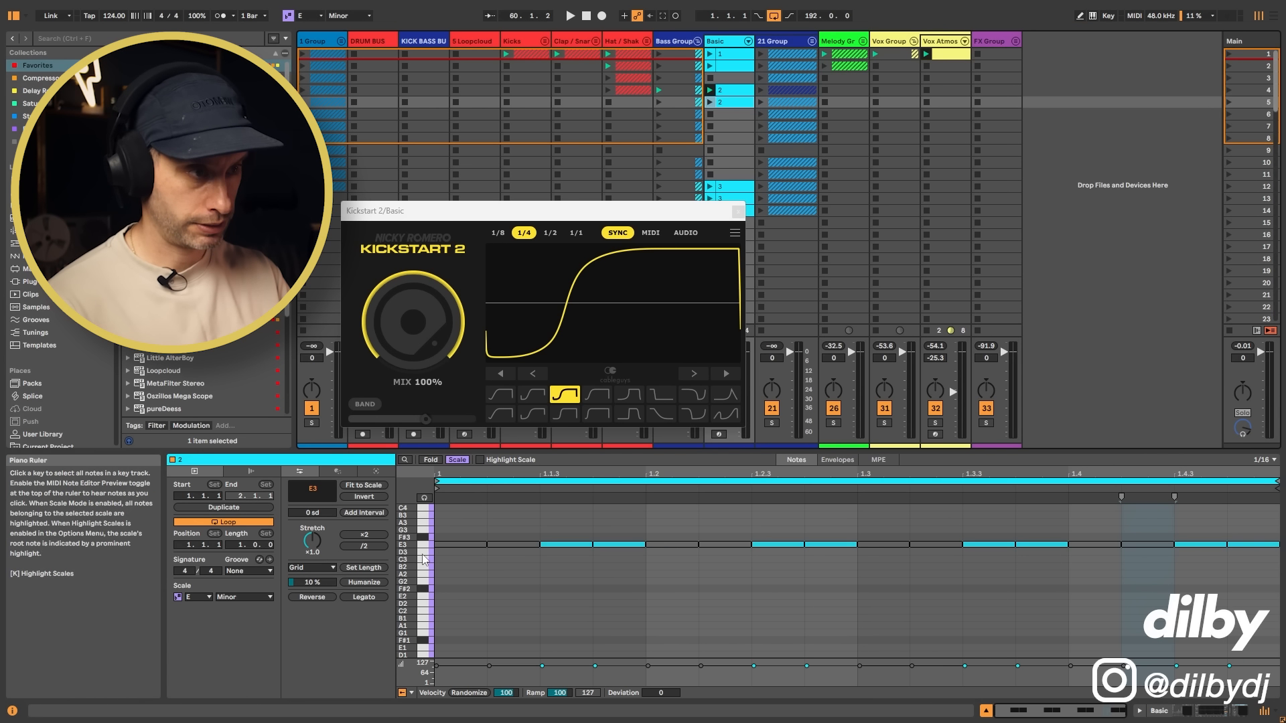
{"action": "key", "text": "b"}
{"action": "key", "text": "h"}
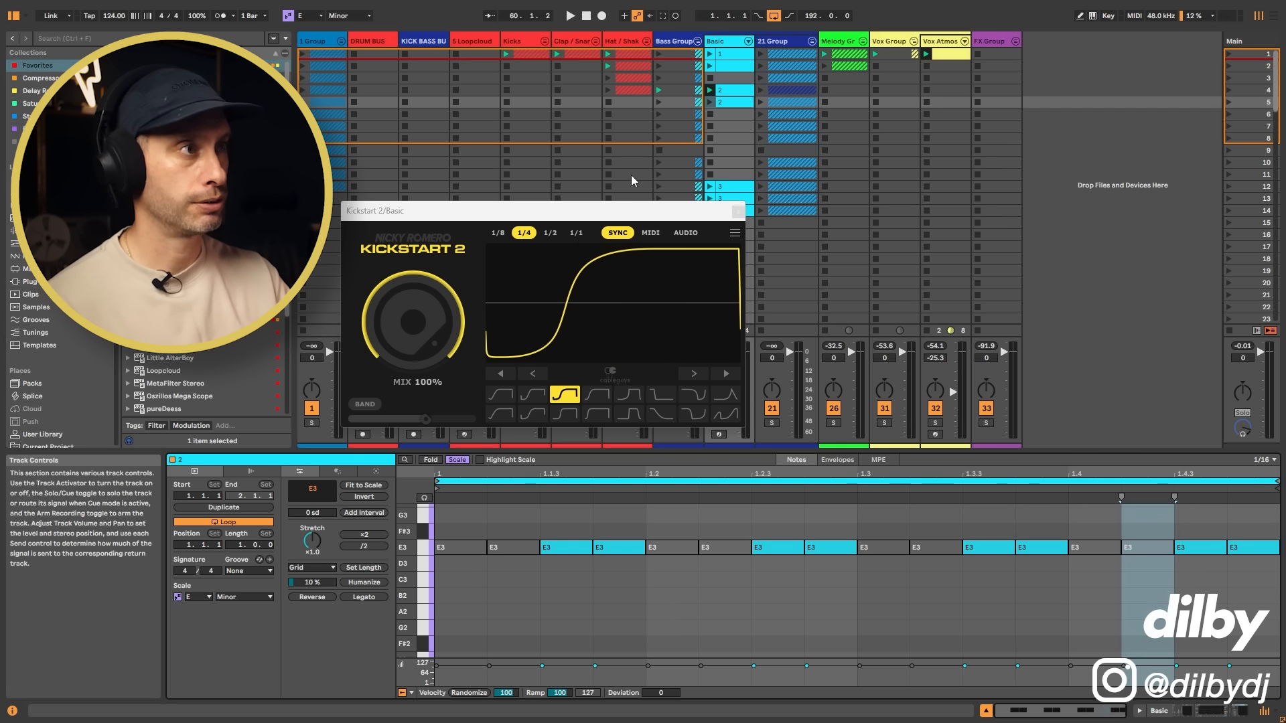
{"action": "left_click", "coordinate": [711, 102]}
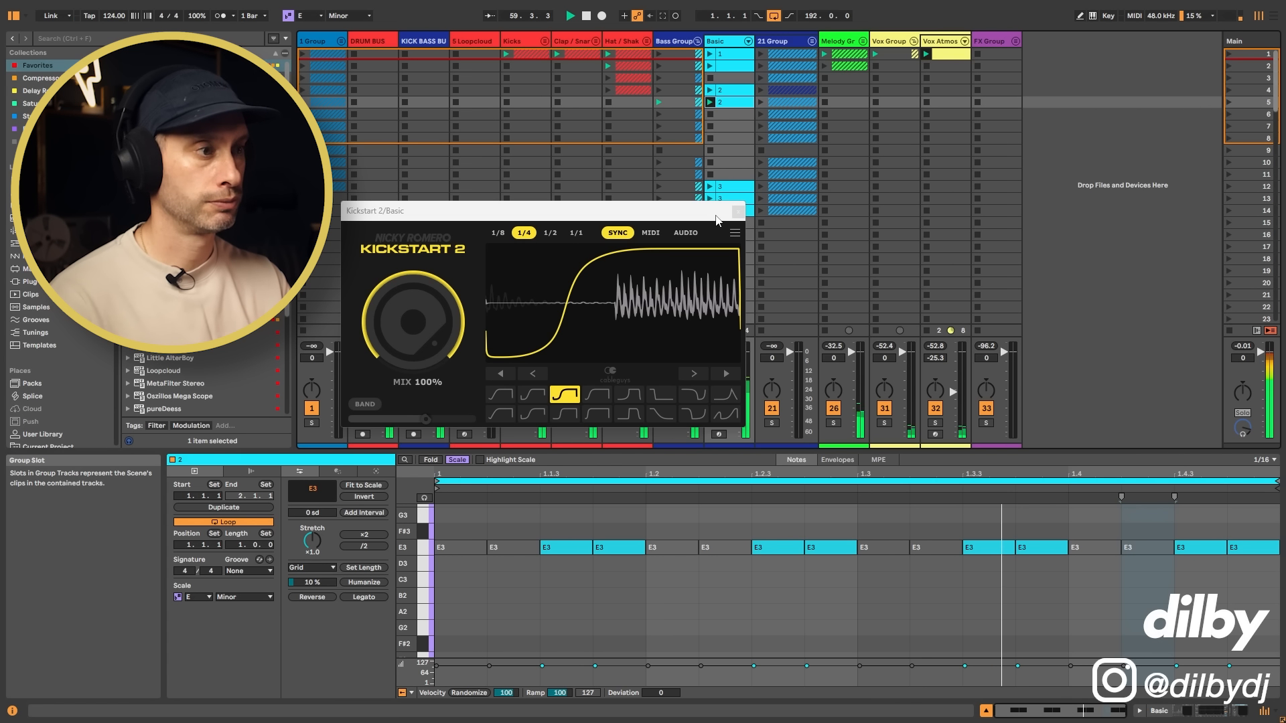
{"action": "key", "text": "space"}
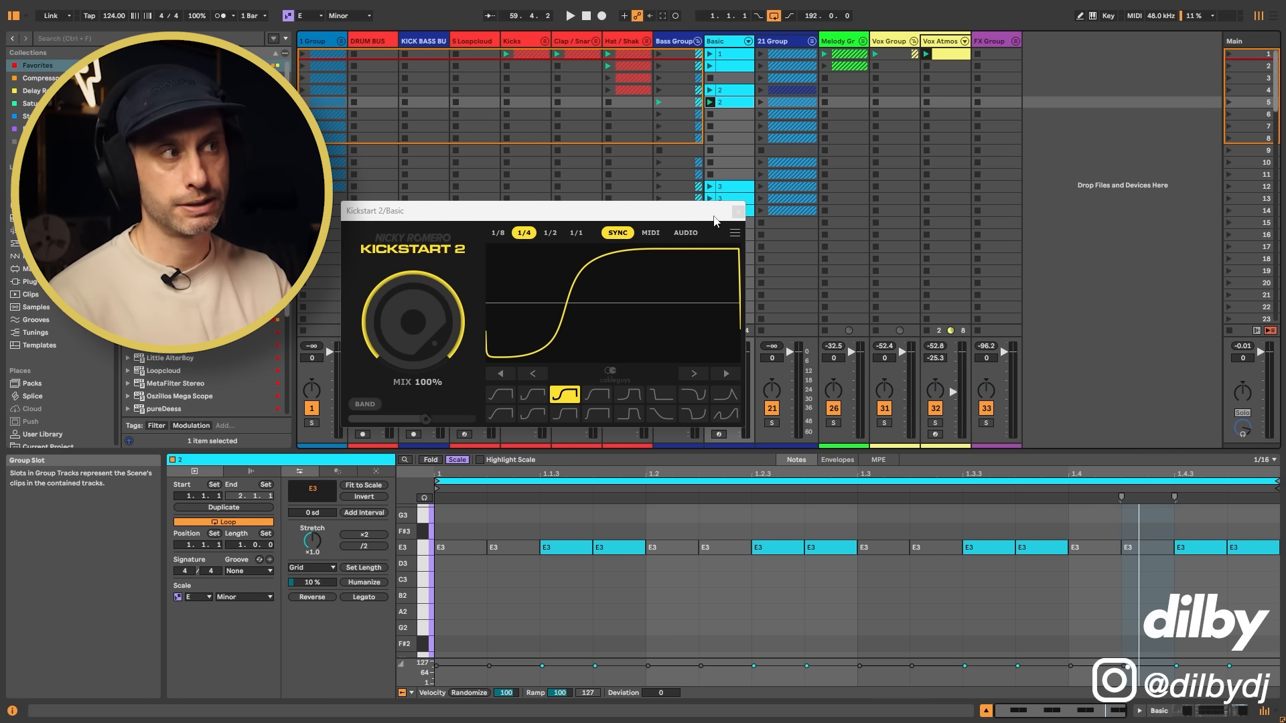
{"action": "key", "text": "space"}
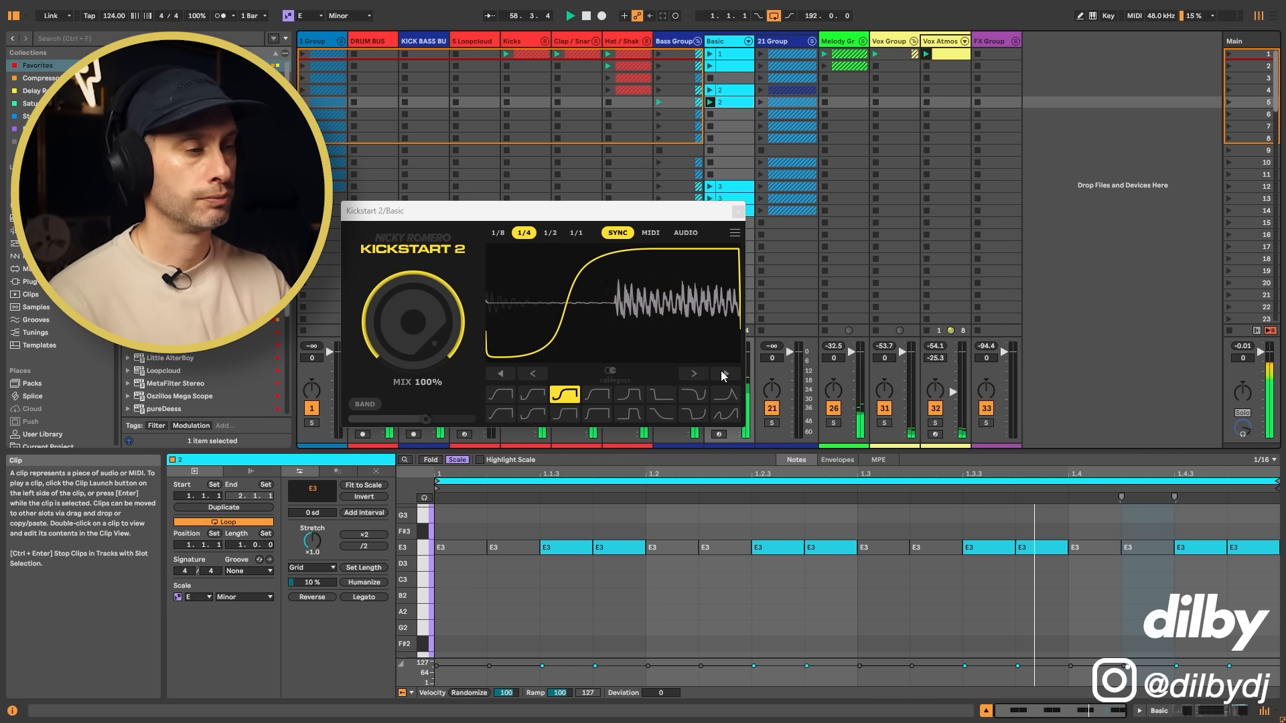
{"action": "left_click", "coordinate": [738, 212]}
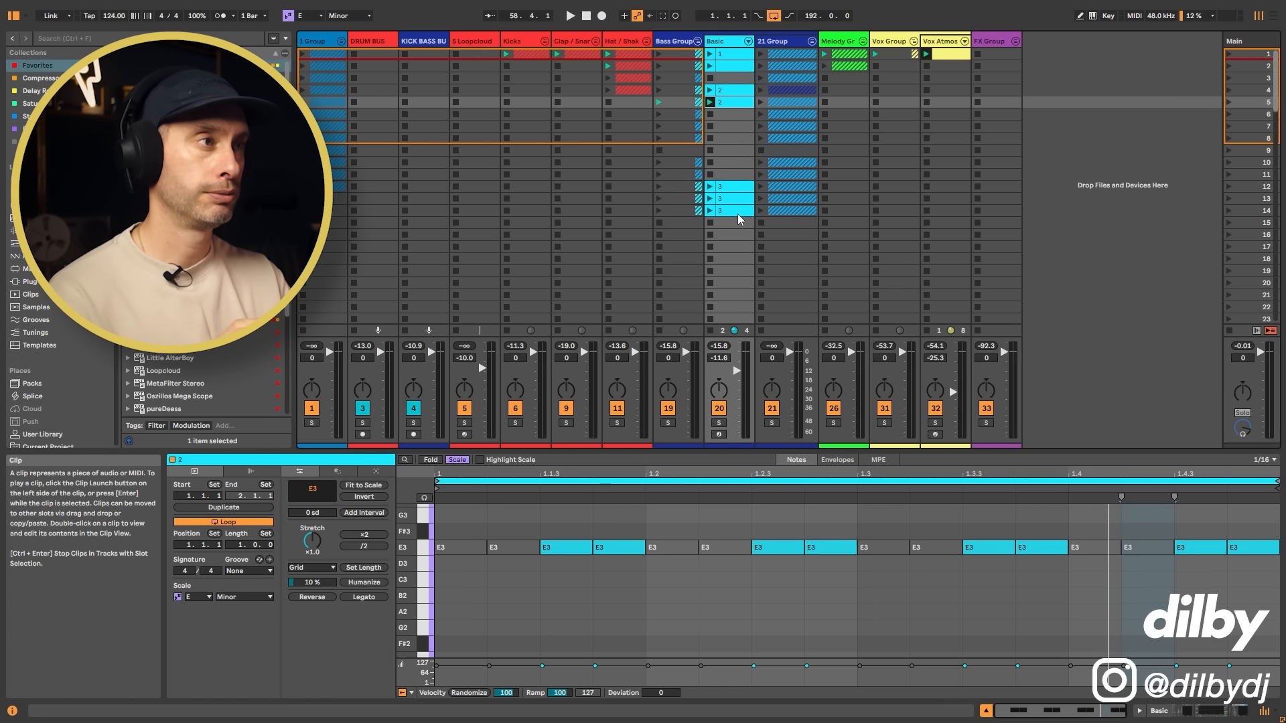
Step: Move the first clip named 3 to the Basic track's seventh slot and enlarge its velocity lane and note rows
{"action": "left_click", "coordinate": [733, 188]}
{"action": "left_click_drag", "start_coordinate": [735, 194], "coordinate": [732, 138]}
{"action": "left_click_drag", "start_coordinate": [494, 659], "coordinate": [494, 582]}
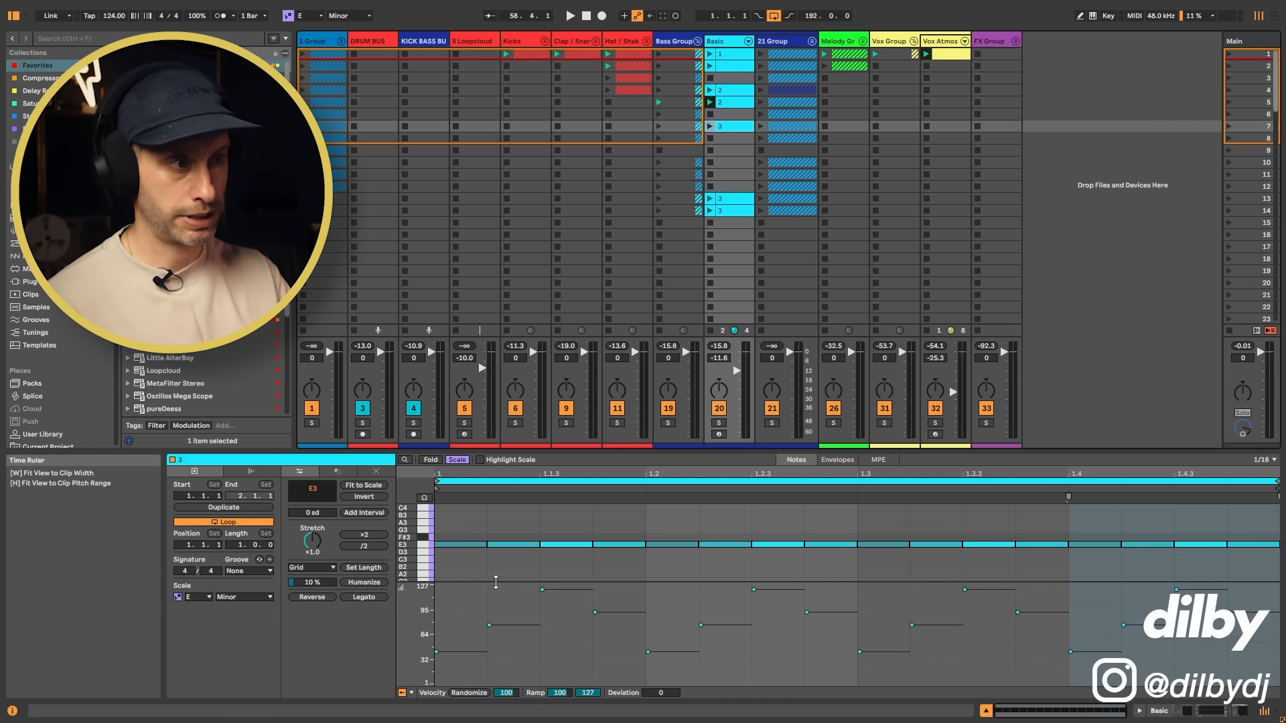
{"action": "left_click_drag", "start_coordinate": [406, 548], "coordinate": [435, 548]}
Step: Open Diva on the Basic track and raise the velocity amount of analogue envelope 1
{"action": "left_click", "coordinate": [730, 44]}
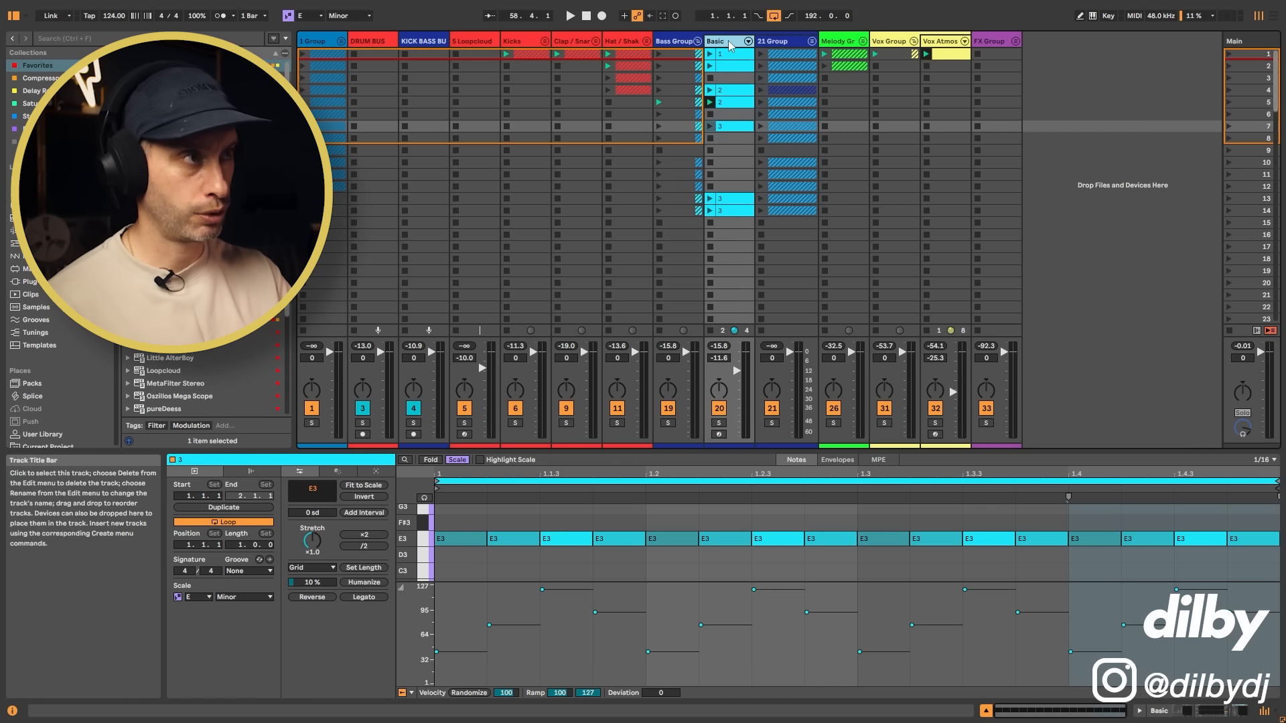
{"action": "double_click", "coordinate": [730, 45]}
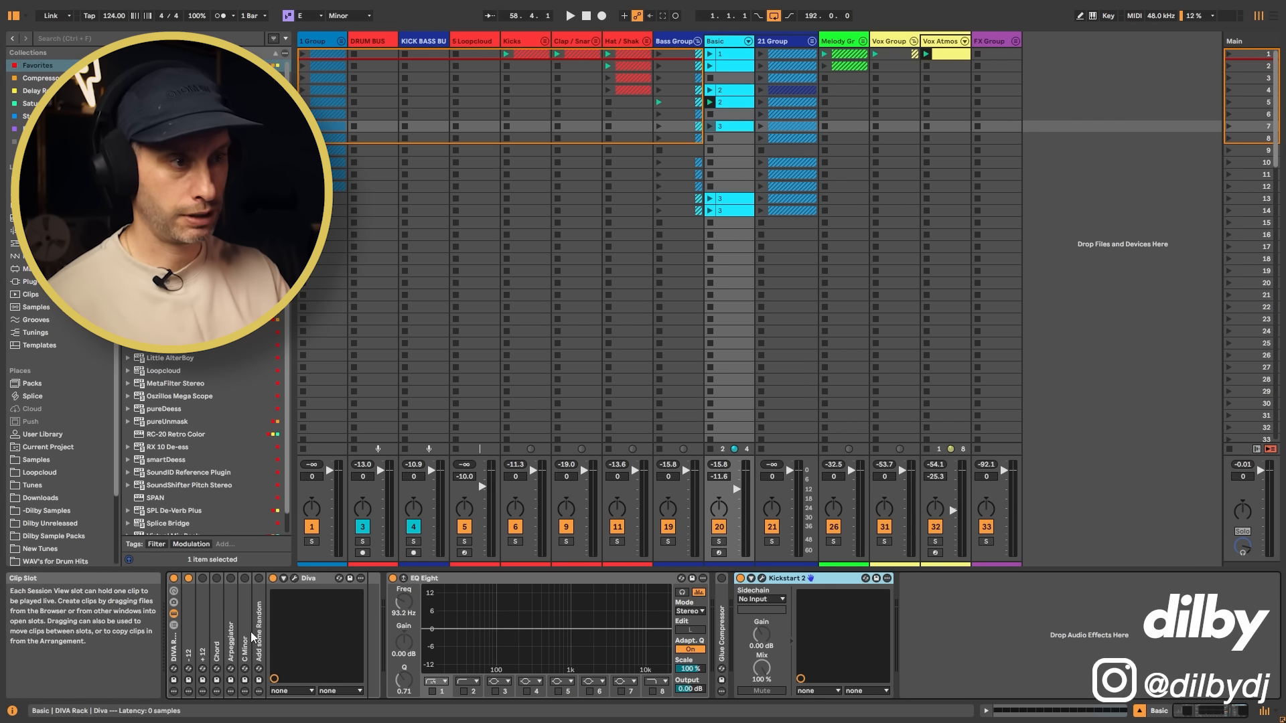
{"action": "left_click", "coordinate": [294, 578]}
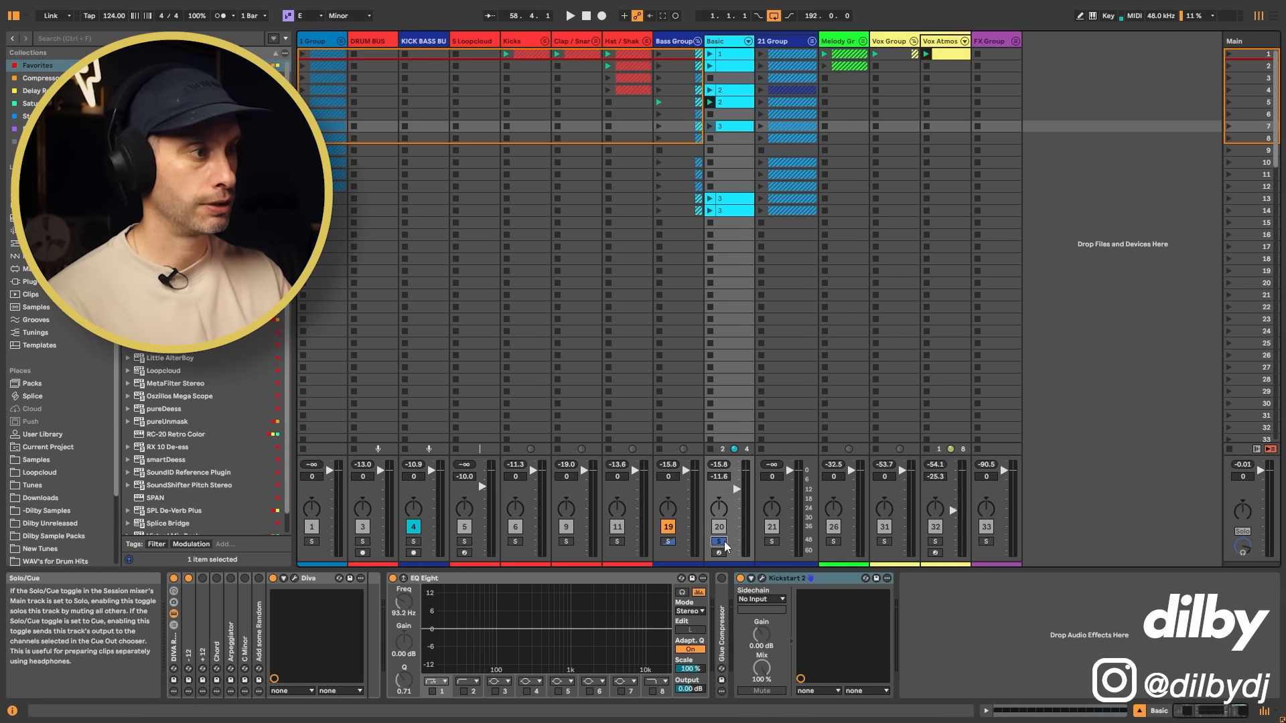
Step: Play clip 3 with the bass soloed and compare it with clip 1
{"action": "left_click", "coordinate": [710, 128]}
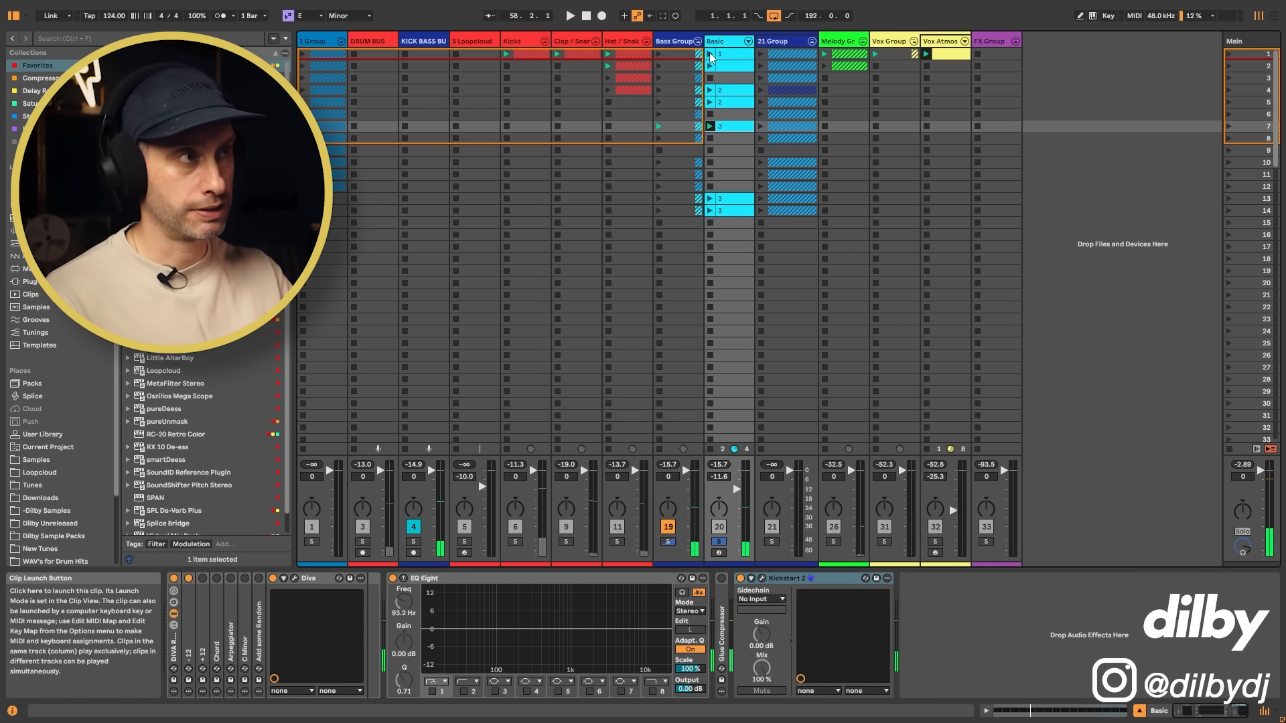
{"action": "left_click", "coordinate": [711, 55]}
{"action": "left_click", "coordinate": [711, 127]}
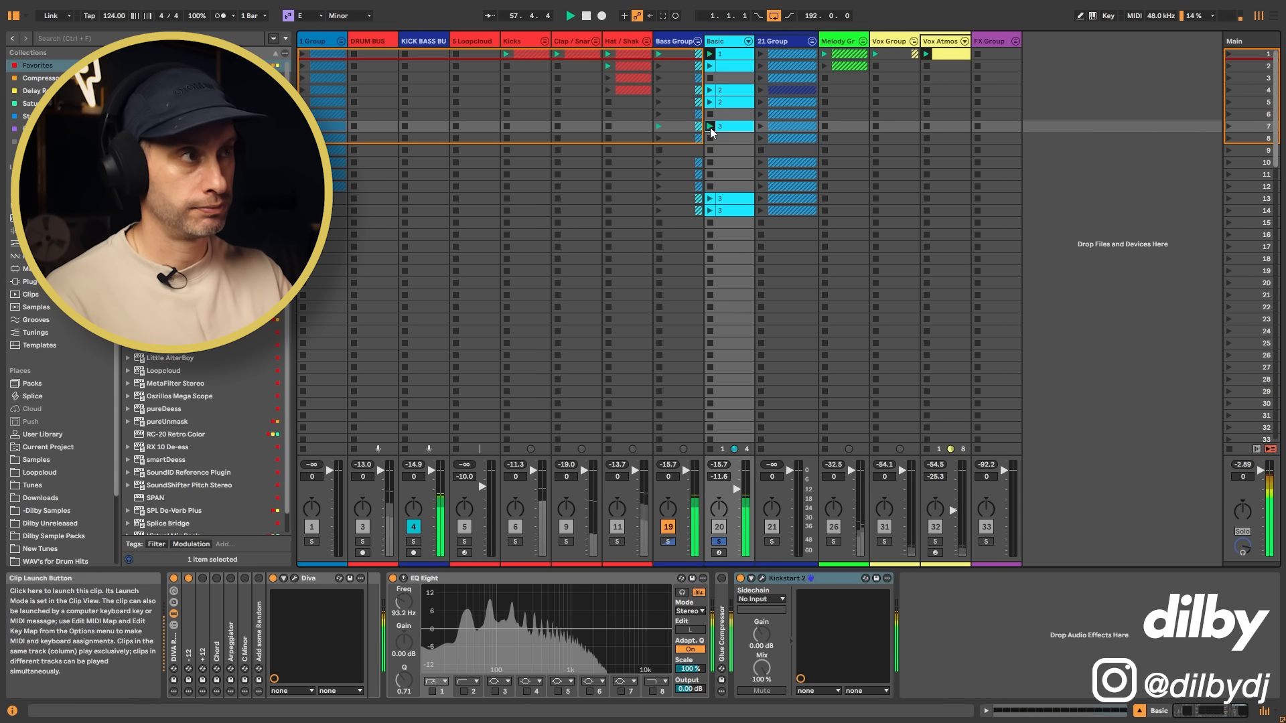
Step: Show Diva above clip 3's note editor and examine the loud and soft notes against the Env1 velocity setting
{"action": "left_click", "coordinate": [294, 578]}
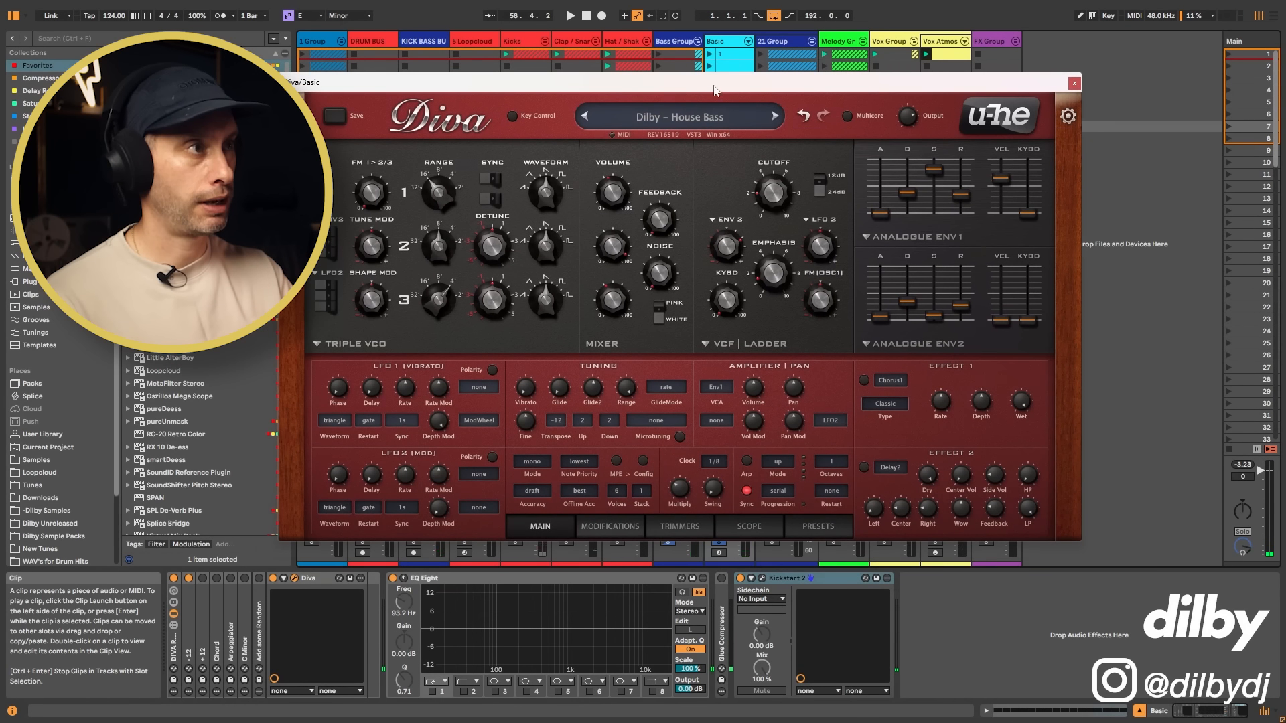
{"action": "left_click_drag", "start_coordinate": [716, 90], "coordinate": [690, 172]}
{"action": "double_click", "coordinate": [734, 126]}
{"action": "left_click_drag", "start_coordinate": [860, 167], "coordinate": [870, 49]}
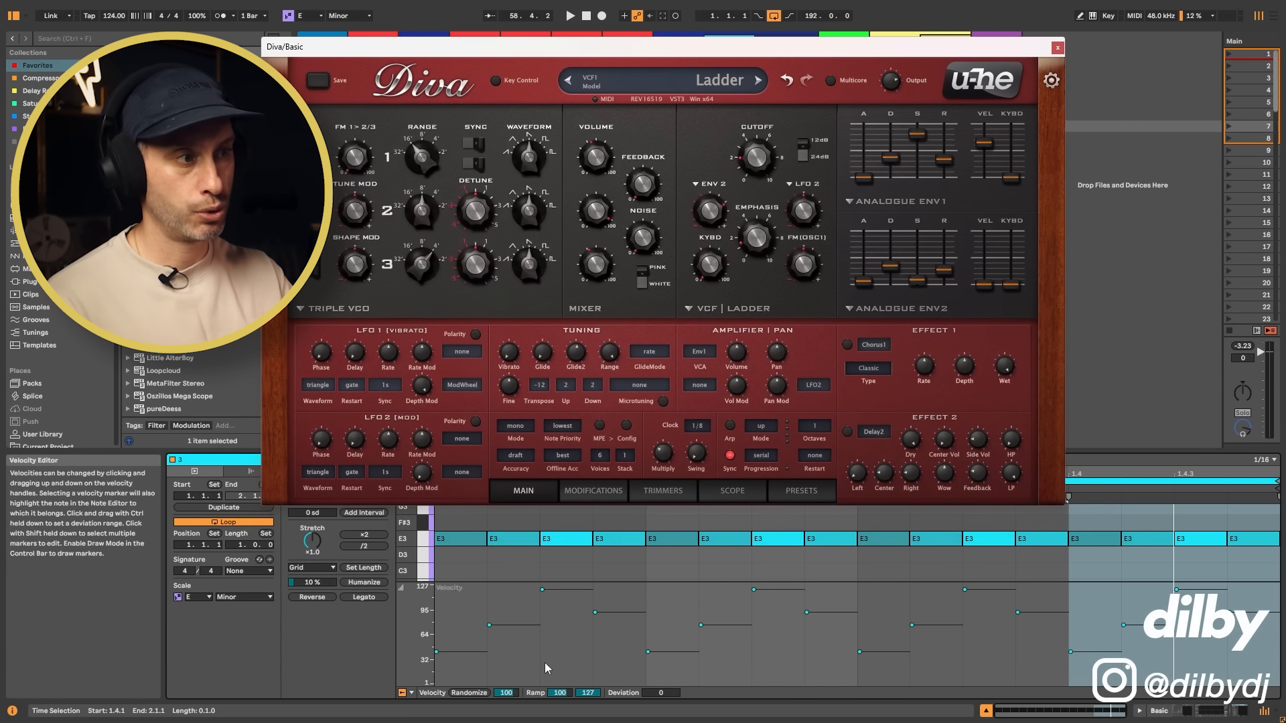
{"action": "left_click", "coordinate": [997, 541]}
{"action": "left_click", "coordinate": [453, 541]}
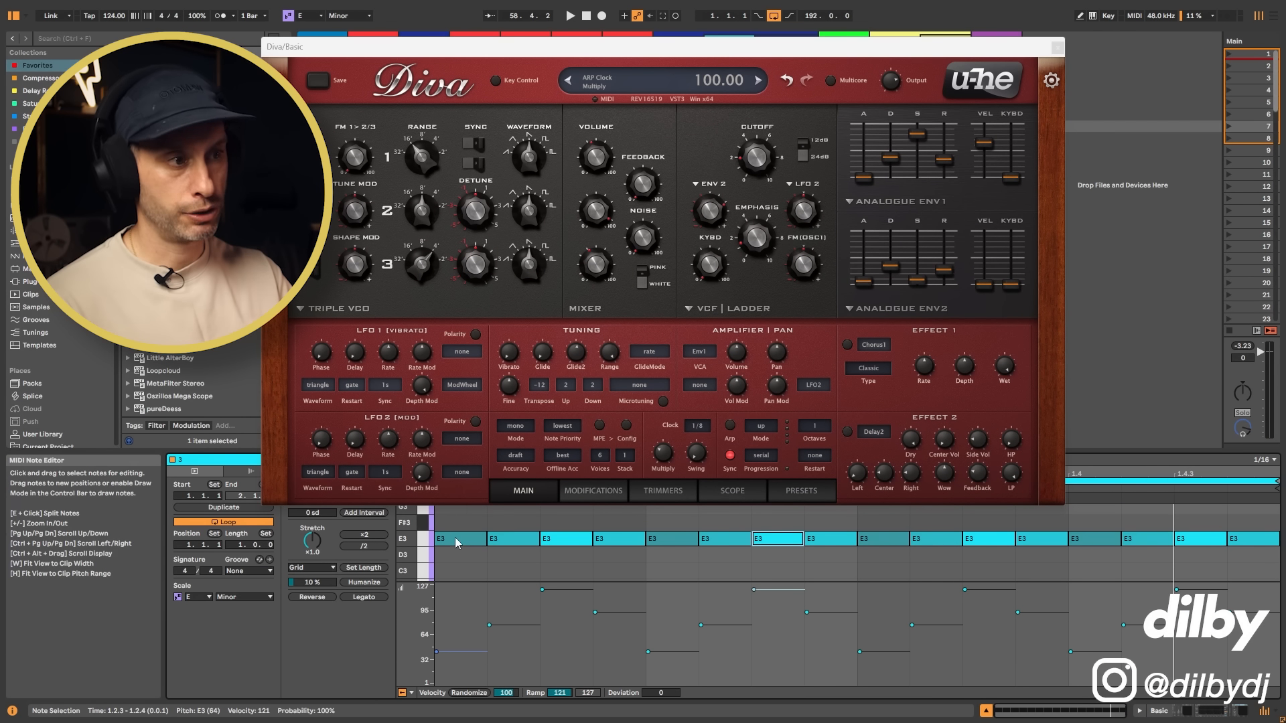
{"action": "left_click", "coordinate": [675, 536]}
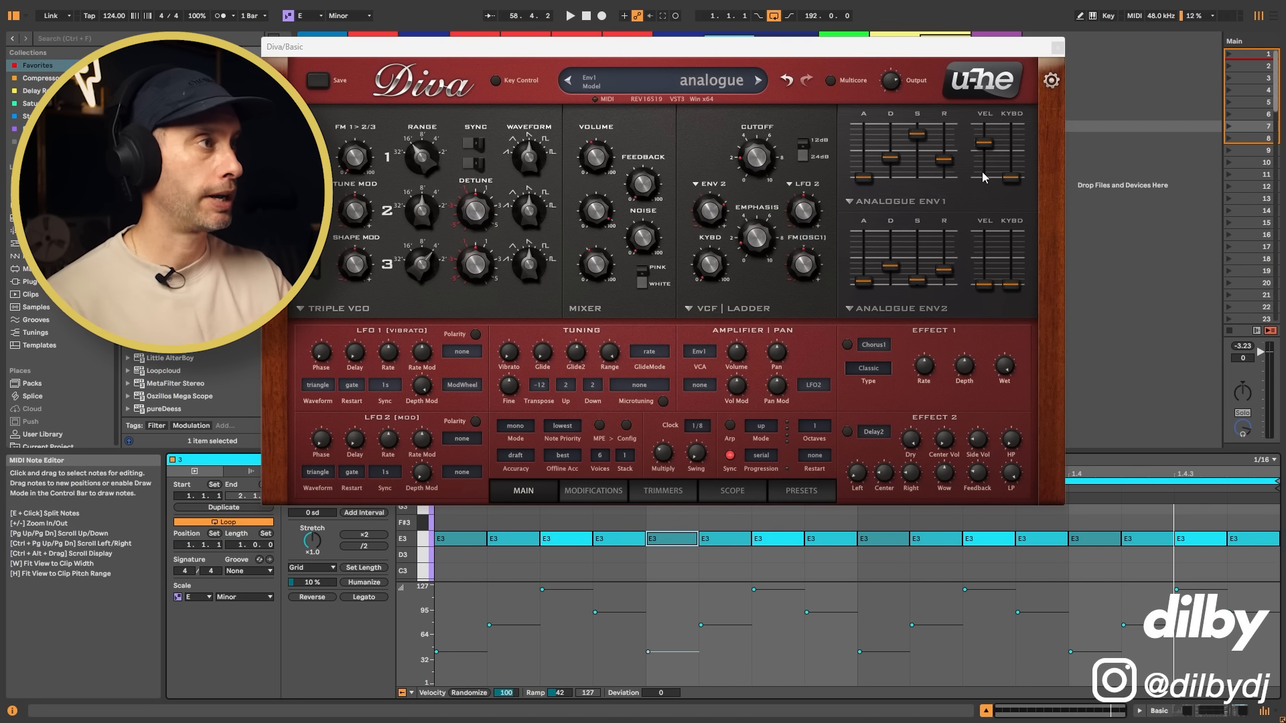
Step: Open Oszillos Mega Scope on the Main track and examine the soloed bass waveform during playback
{"action": "double_click", "coordinate": [1236, 41]}
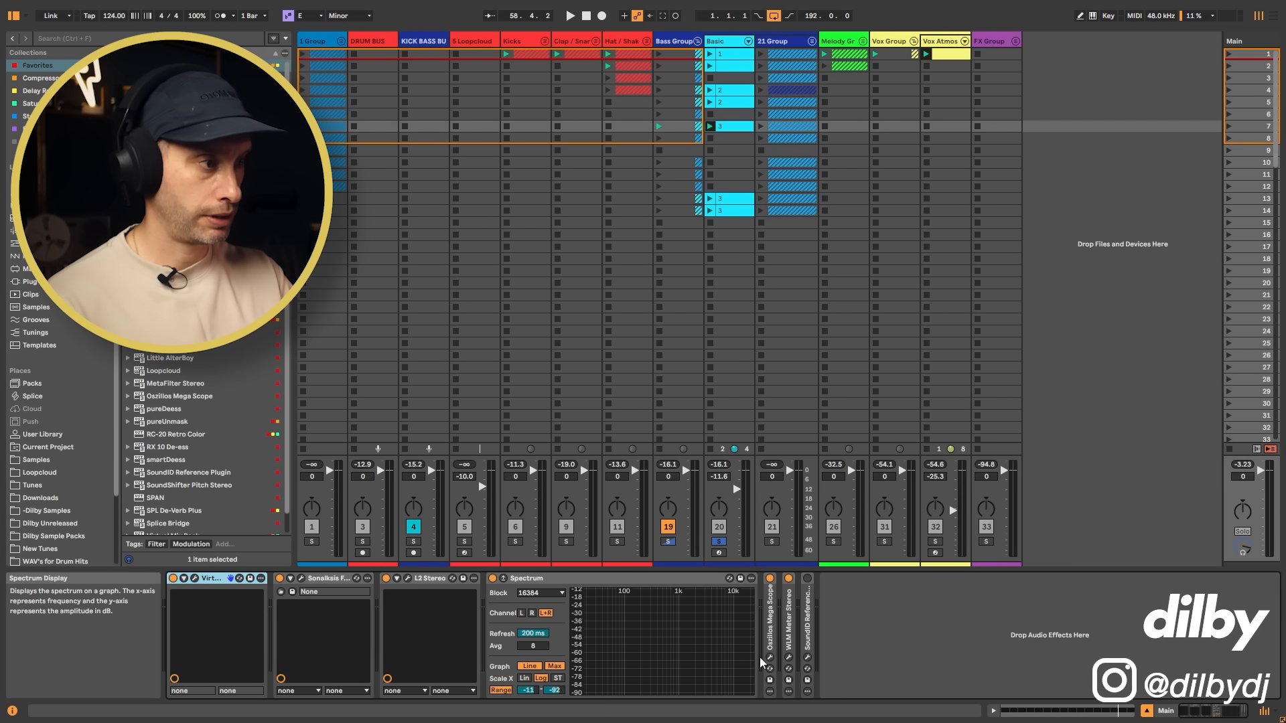
{"action": "left_click", "coordinate": [771, 658]}
{"action": "key", "text": "space"}
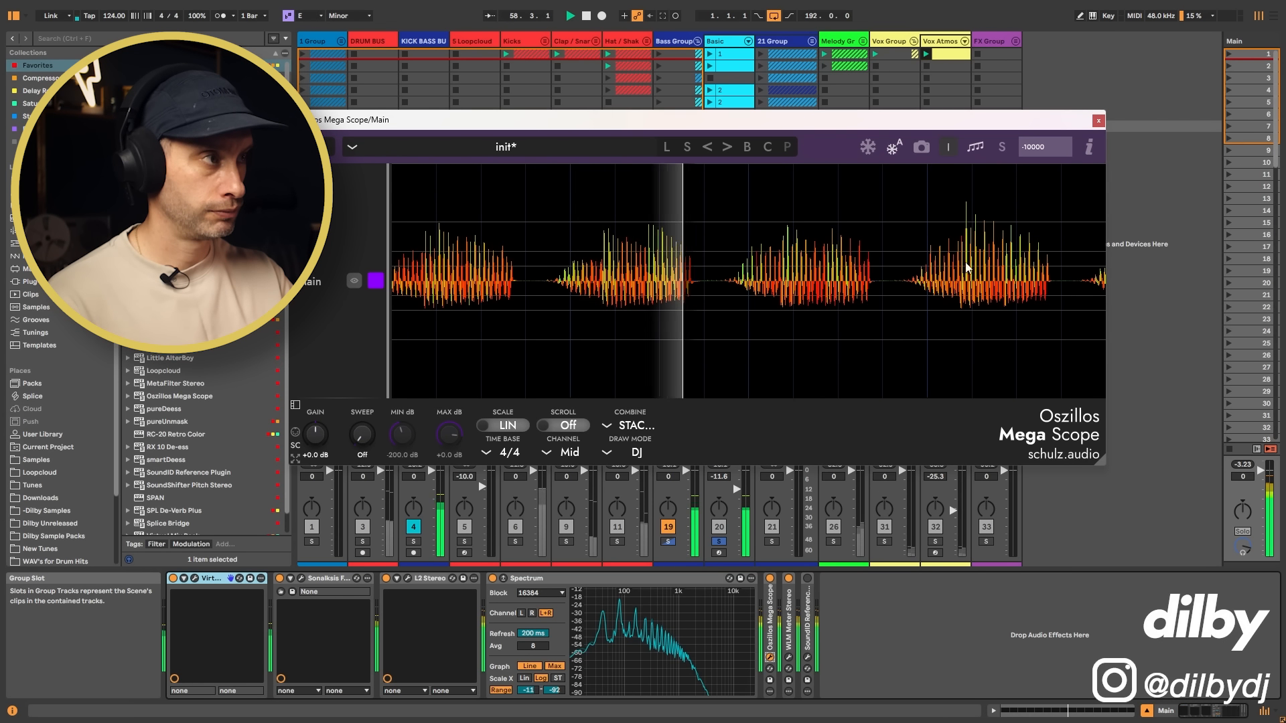
{"action": "left_click", "coordinate": [724, 41]}
{"action": "key", "text": "space"}
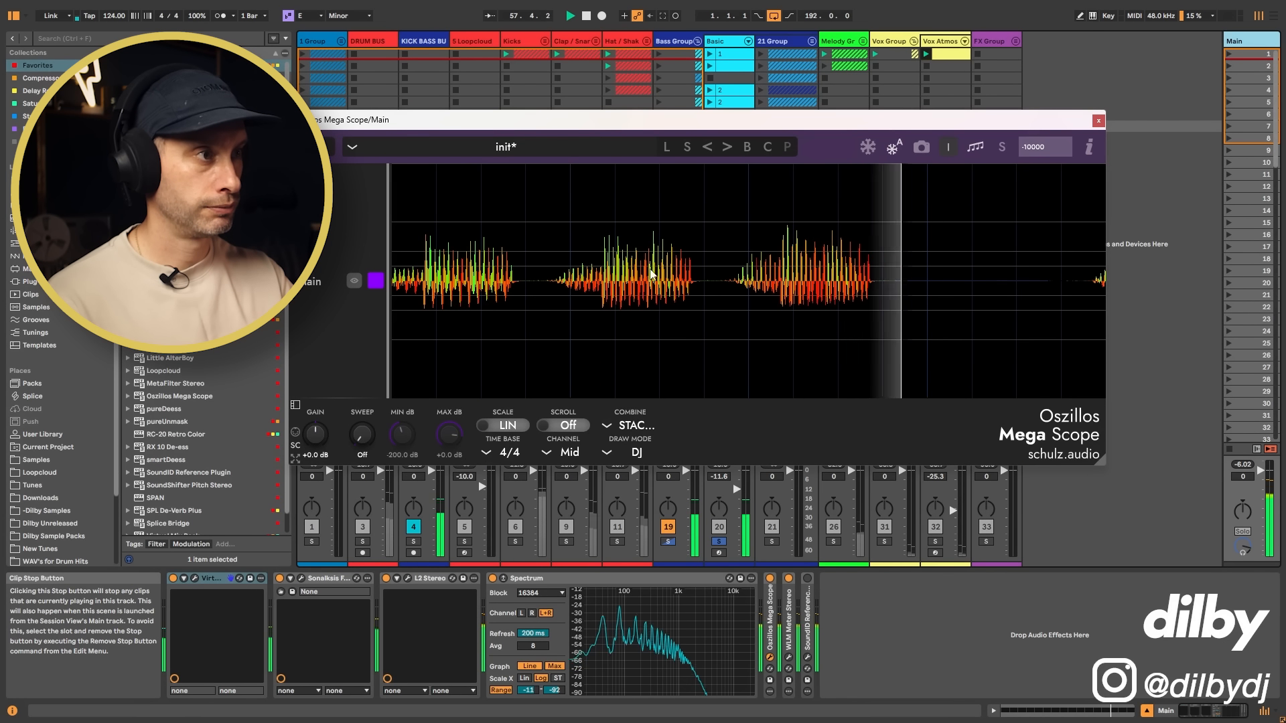
Step: Set Diva's Env1 velocity amount to its maximum and lower the Env1 sustain to 41
{"action": "left_click", "coordinate": [734, 45]}
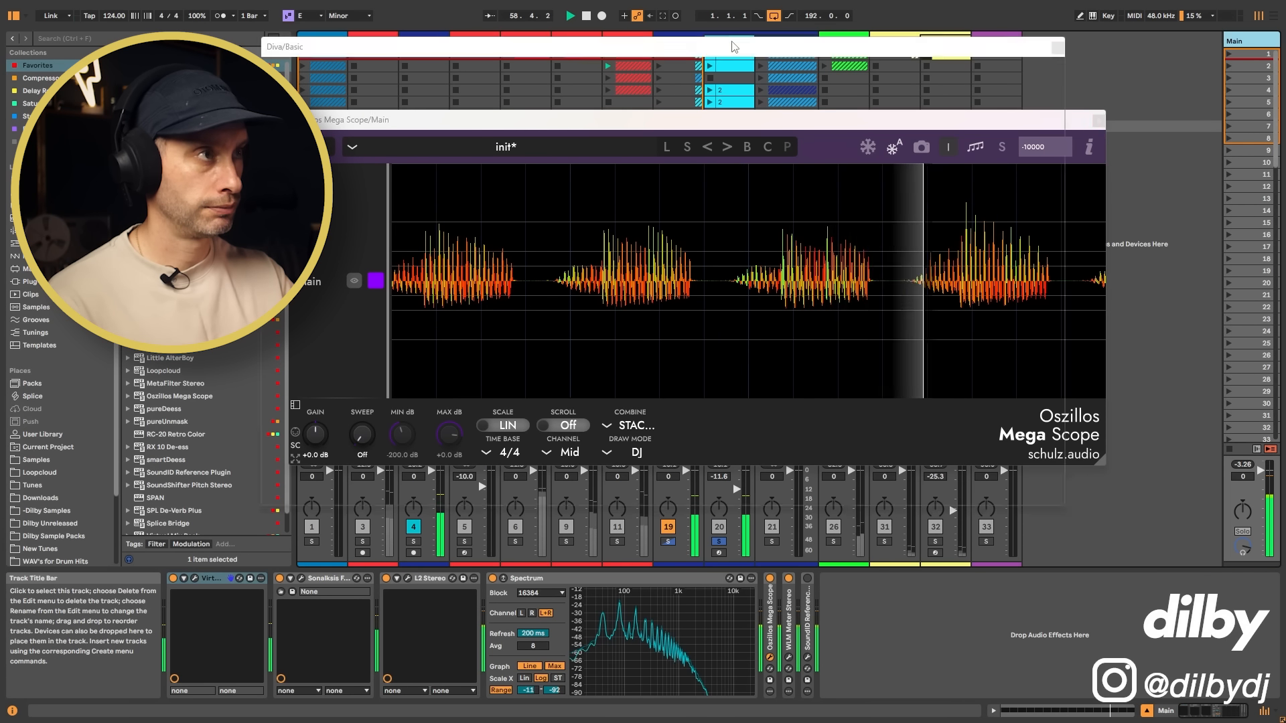
{"action": "left_click_drag", "start_coordinate": [918, 135], "coordinate": [918, 143]}
{"action": "key", "text": "space"}
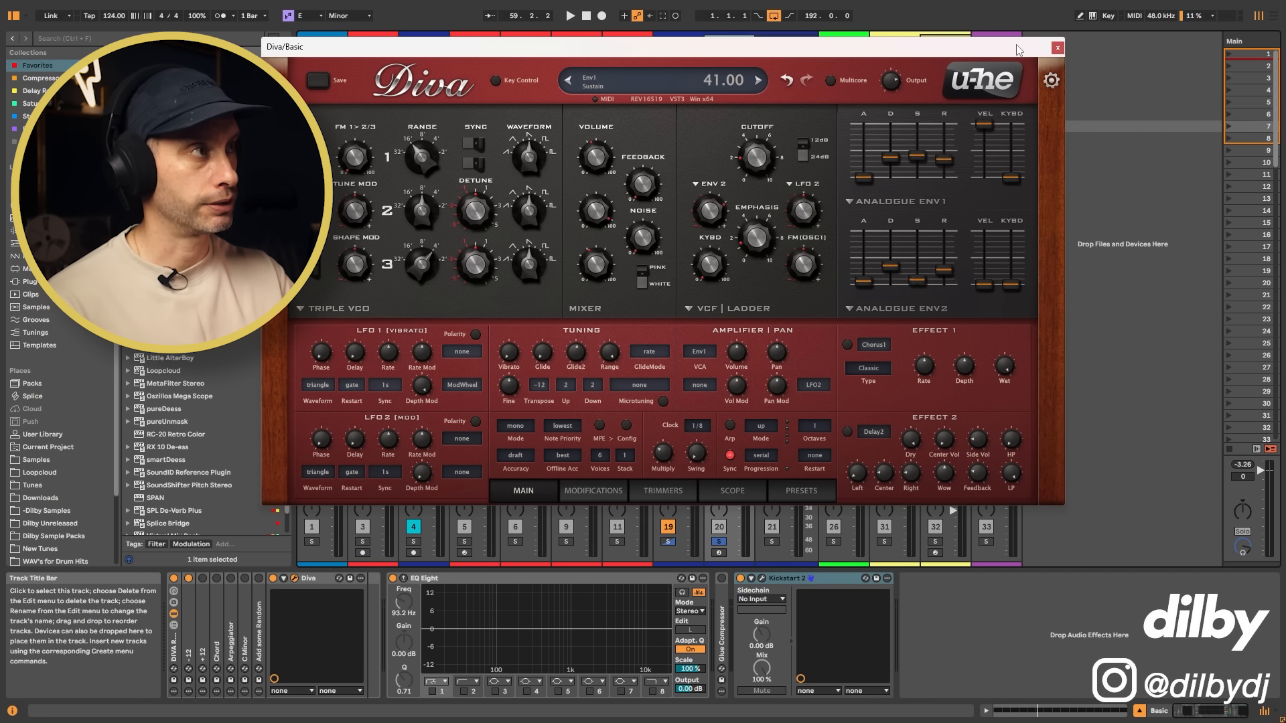
Step: Examine the bass in Oszillos Mega Scope during playback, and return Diva's Env1 sustain to its earlier level
{"action": "left_click_drag", "start_coordinate": [1020, 48], "coordinate": [999, 94]}
{"action": "left_click", "coordinate": [1243, 41]}
{"action": "key", "text": "space"}
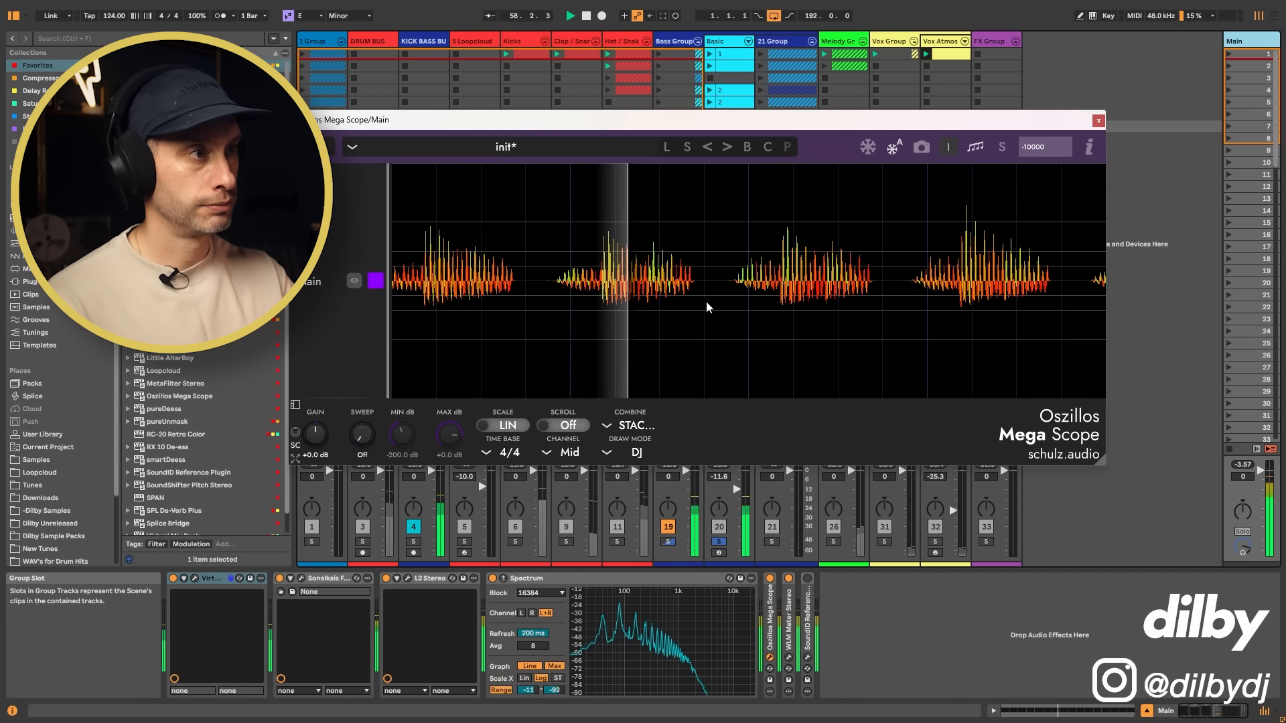
{"action": "key", "text": "space"}
{"action": "left_click", "coordinate": [728, 41]}
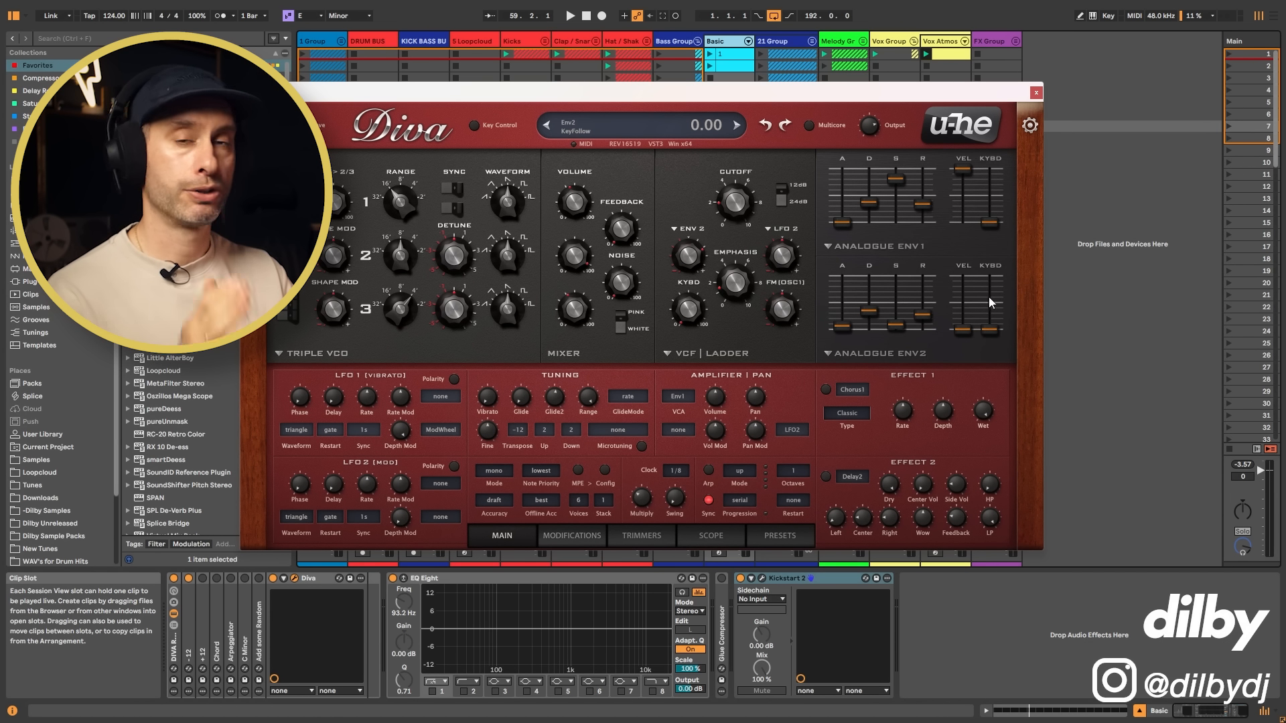
Step: Raise Diva's Env2 velocity amount to about two thirds, lower Env1's to about three quarters, and audition the soloed bass
{"action": "left_click_drag", "start_coordinate": [962, 331], "coordinate": [969, 297]}
{"action": "key", "text": "space"}
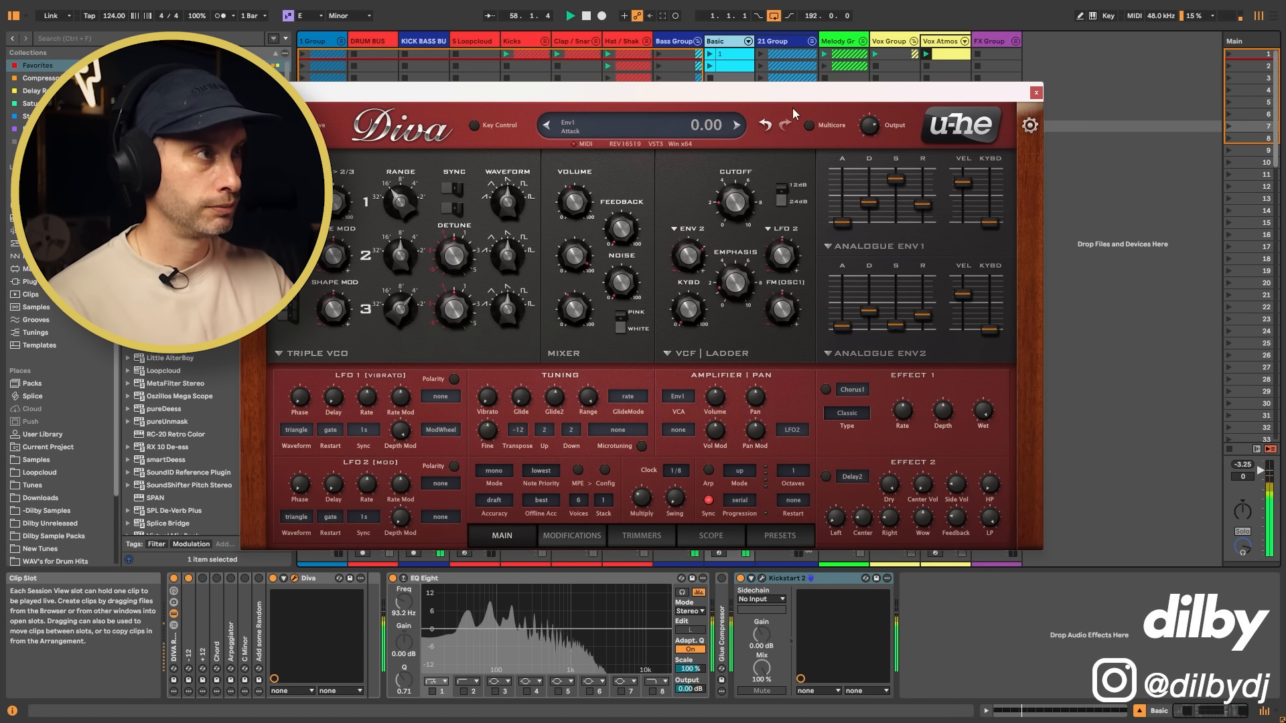
{"action": "left_click_drag", "start_coordinate": [794, 102], "coordinate": [822, 99]}
{"action": "key", "text": "space"}
{"action": "left_click", "coordinate": [727, 43]}
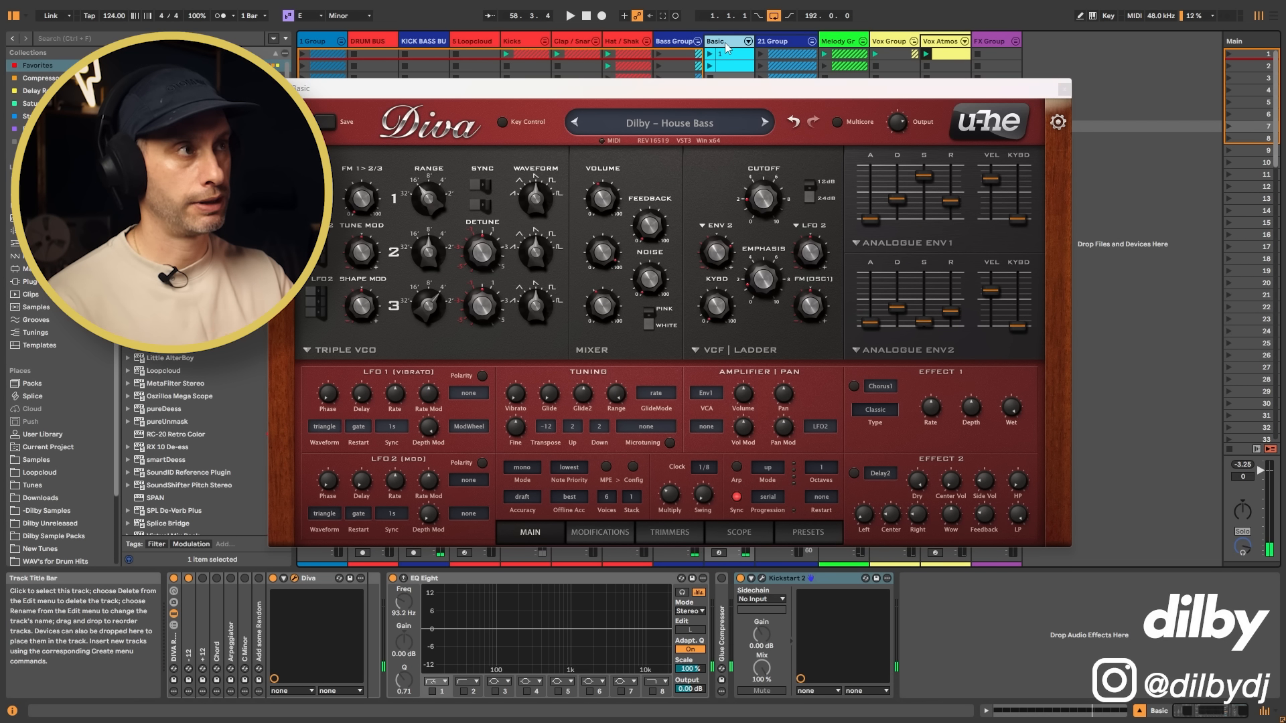
{"action": "left_click", "coordinate": [1064, 90]}
Step: Open the Basic track's scene 7 clip and examine the loud and soft E3 notes in its velocity pattern
{"action": "double_click", "coordinate": [734, 126]}
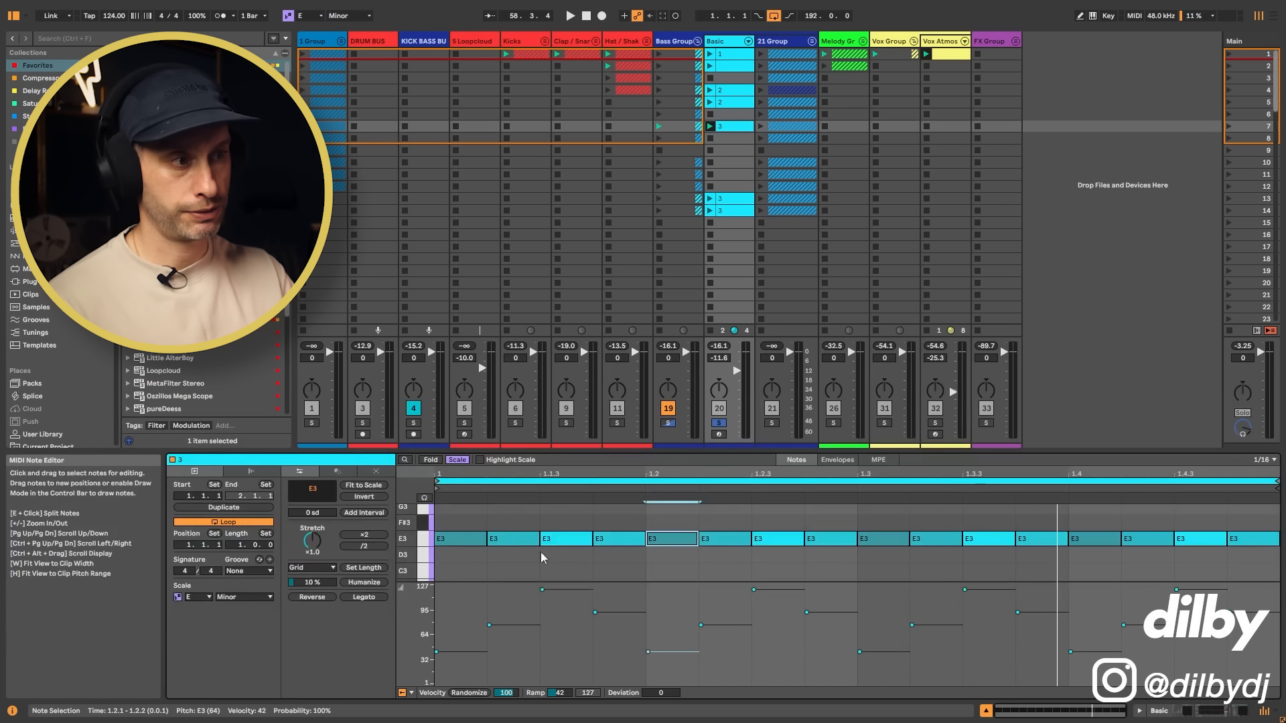
{"action": "left_click", "coordinate": [566, 538]}
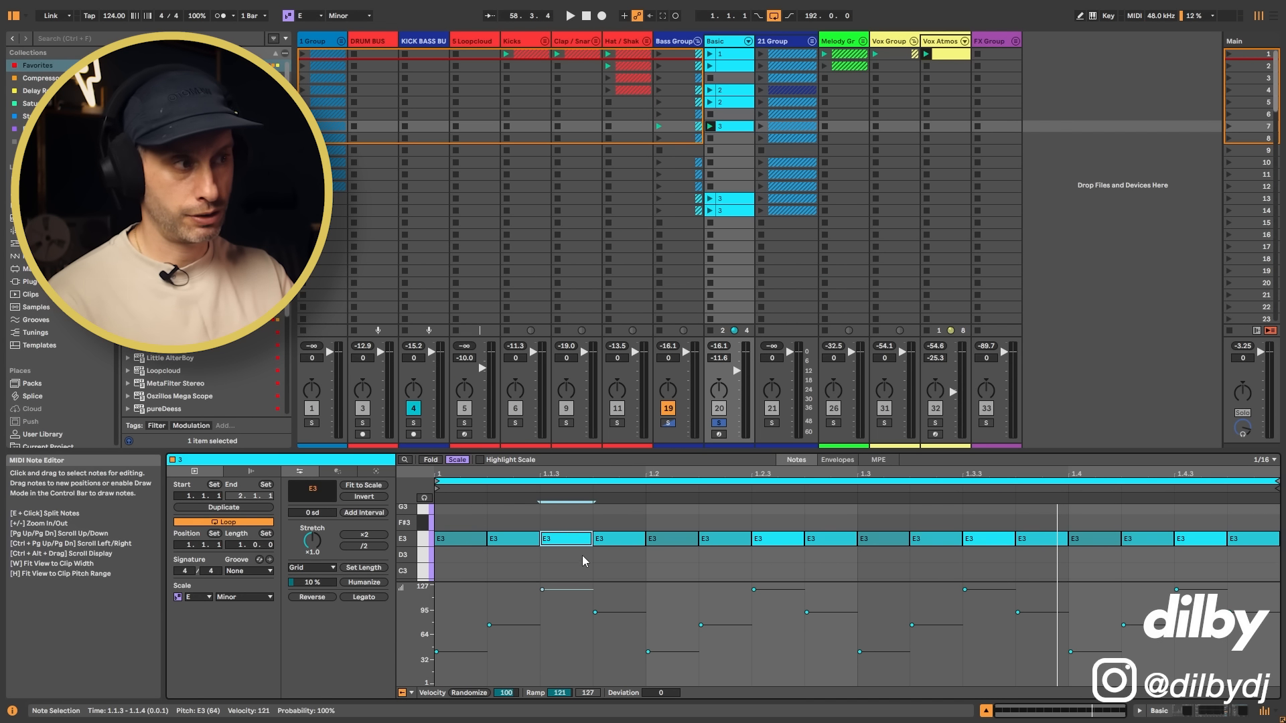
{"action": "left_click", "coordinate": [797, 520]}
{"action": "left_click", "coordinate": [989, 538]}
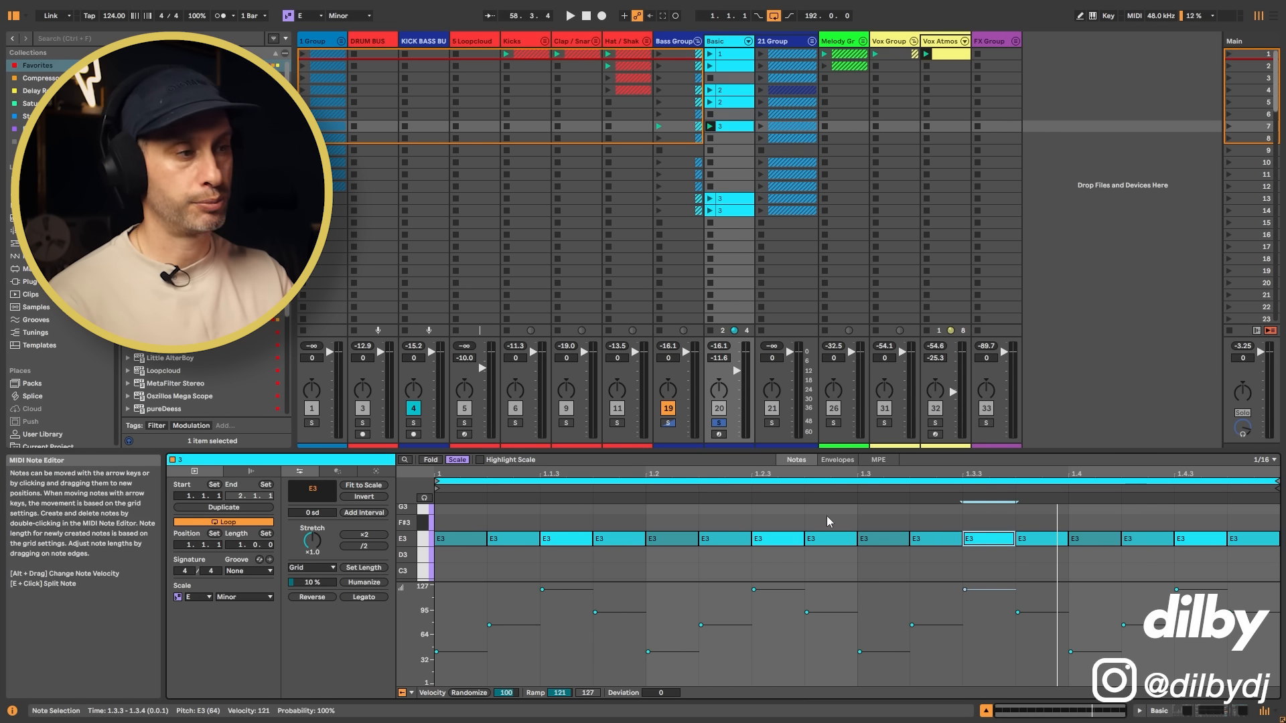
{"action": "left_click", "coordinate": [520, 510]}
{"action": "left_click", "coordinate": [624, 536]}
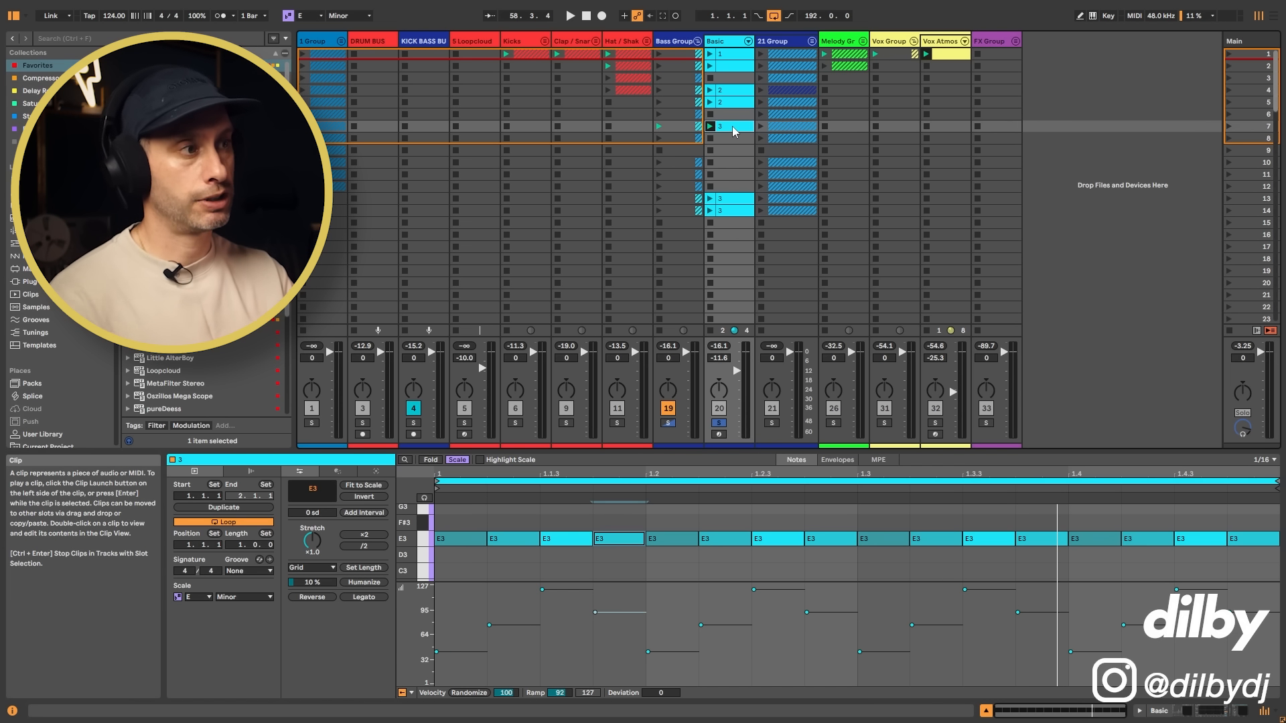
Step: Unsolo the Basic track and launch its first clip to hear it in the full mix
{"action": "left_click", "coordinate": [718, 423]}
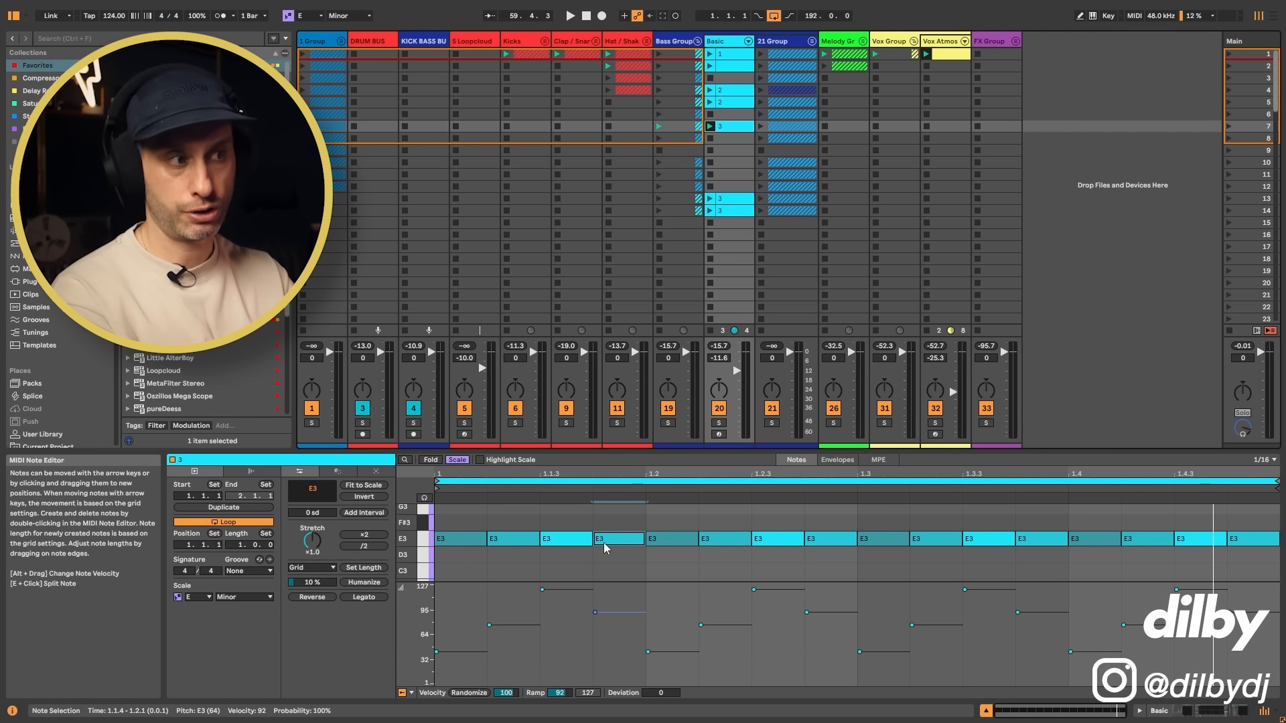
{"action": "left_click", "coordinate": [711, 57]}
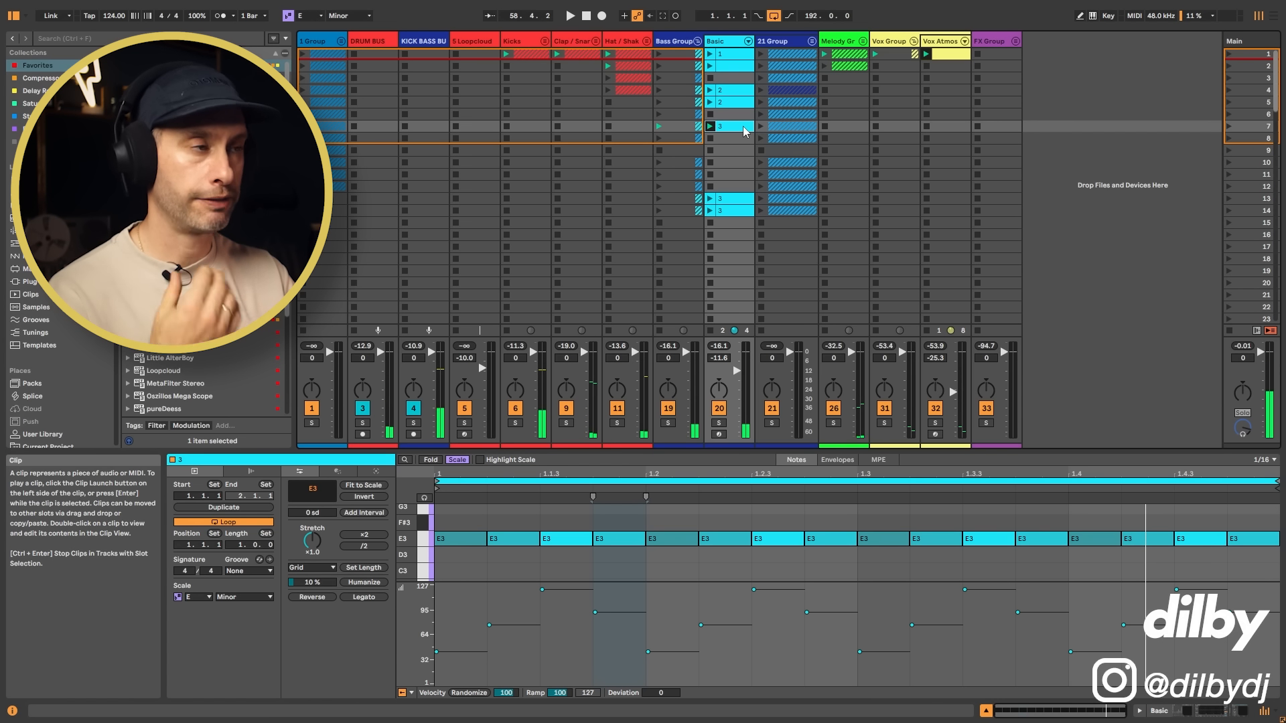
Step: Move the Basic track's scene 13 clip up to scene 8, then examine and audition its paired velocity accents
{"action": "left_click", "coordinate": [736, 203]}
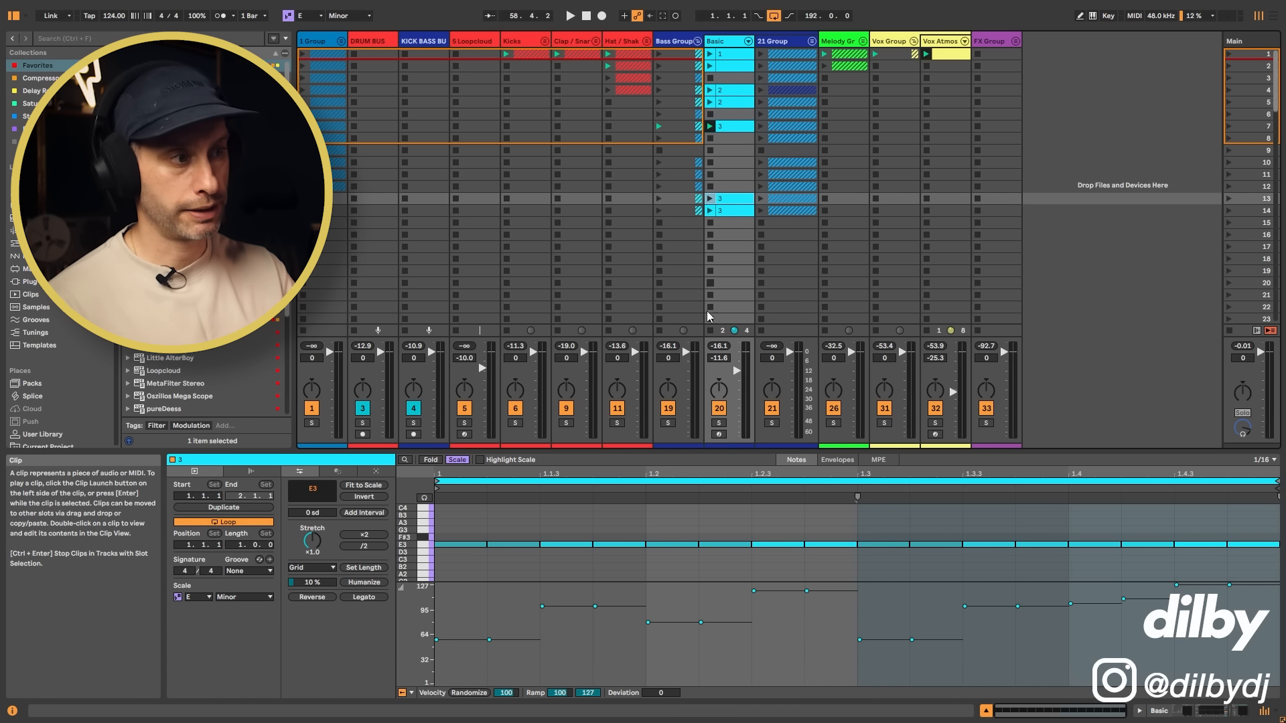
{"action": "left_click_drag", "start_coordinate": [745, 200], "coordinate": [741, 140]}
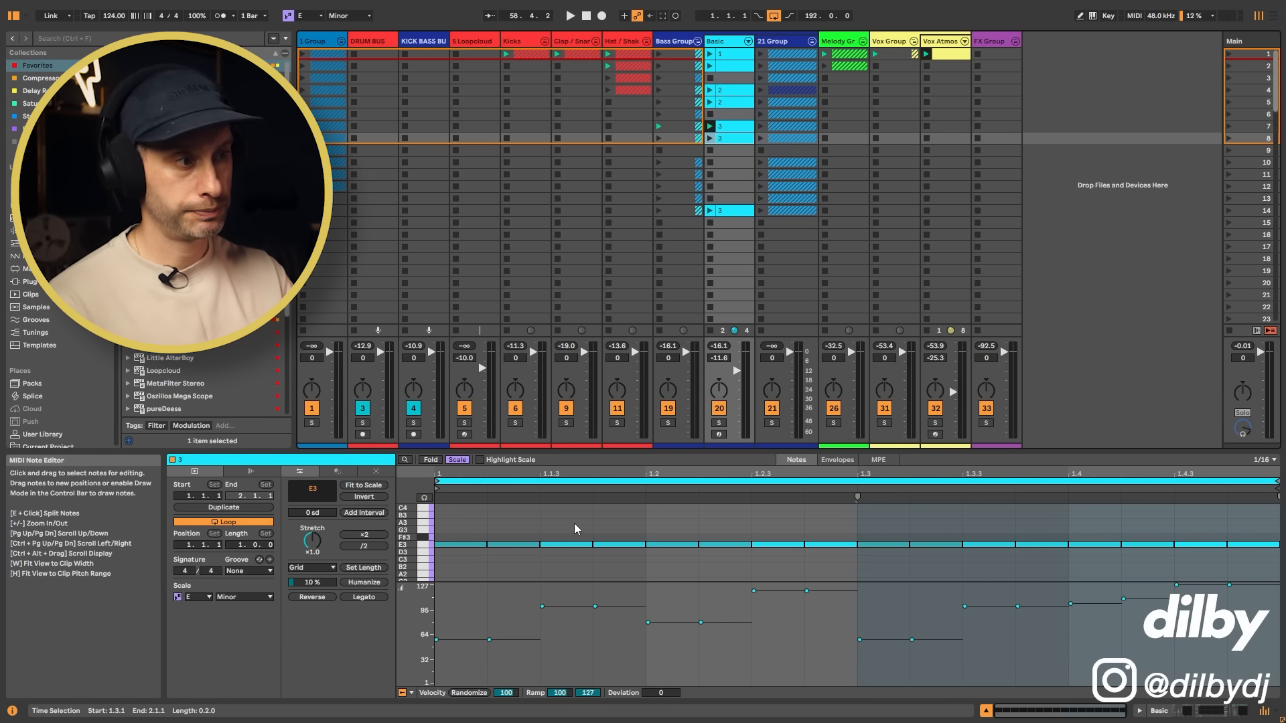
{"action": "left_click_drag", "start_coordinate": [588, 519], "coordinate": [612, 556]}
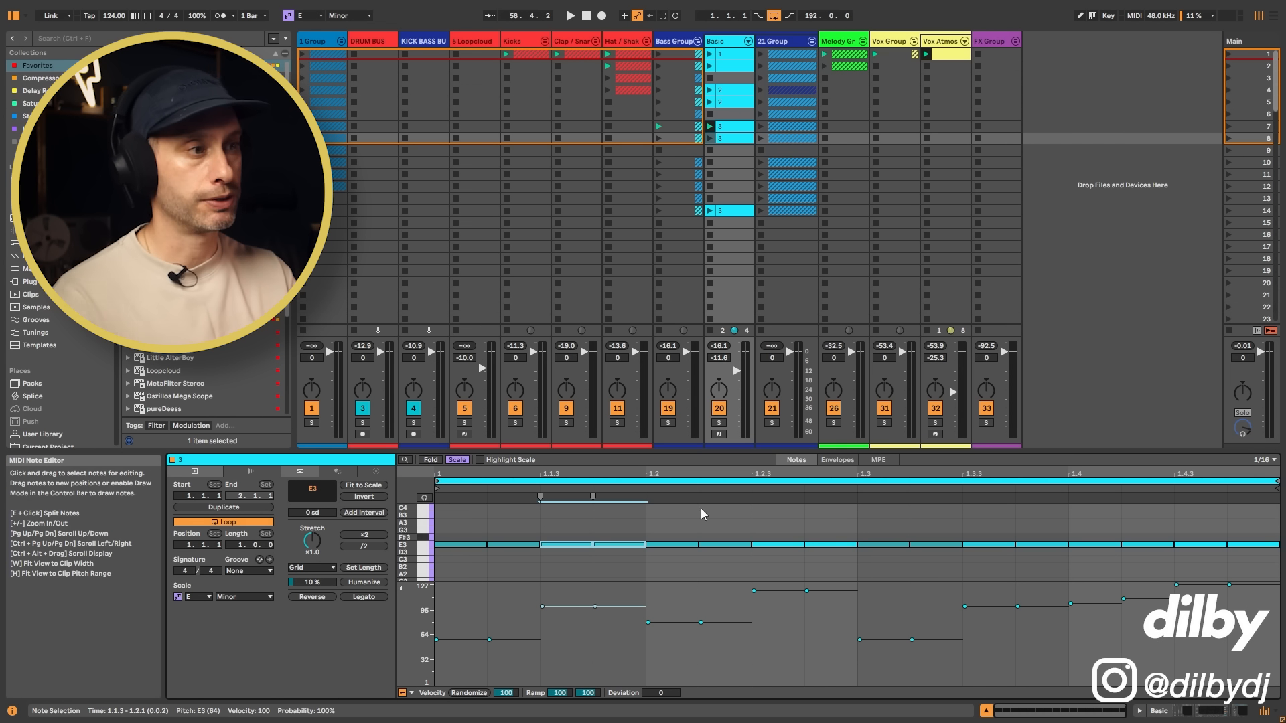
{"action": "left_click_drag", "start_coordinate": [473, 514], "coordinate": [801, 584]}
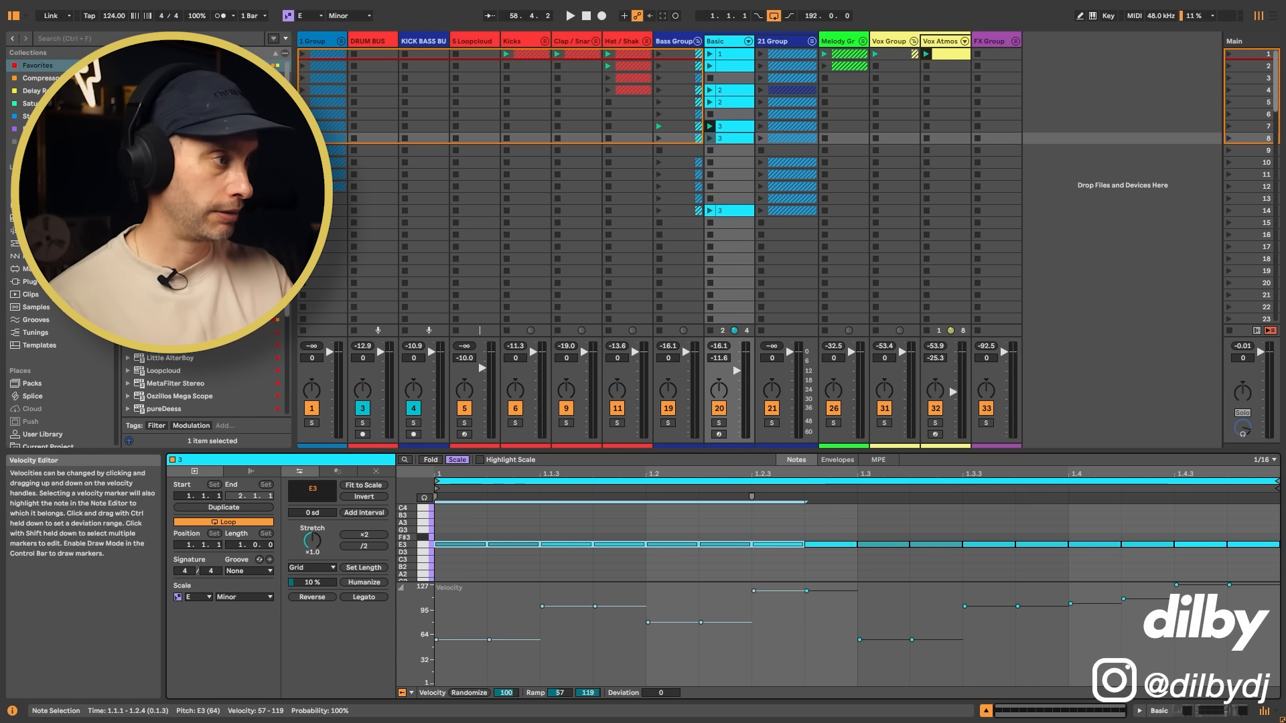
{"action": "left_click_drag", "start_coordinate": [1008, 521], "coordinate": [1273, 551]}
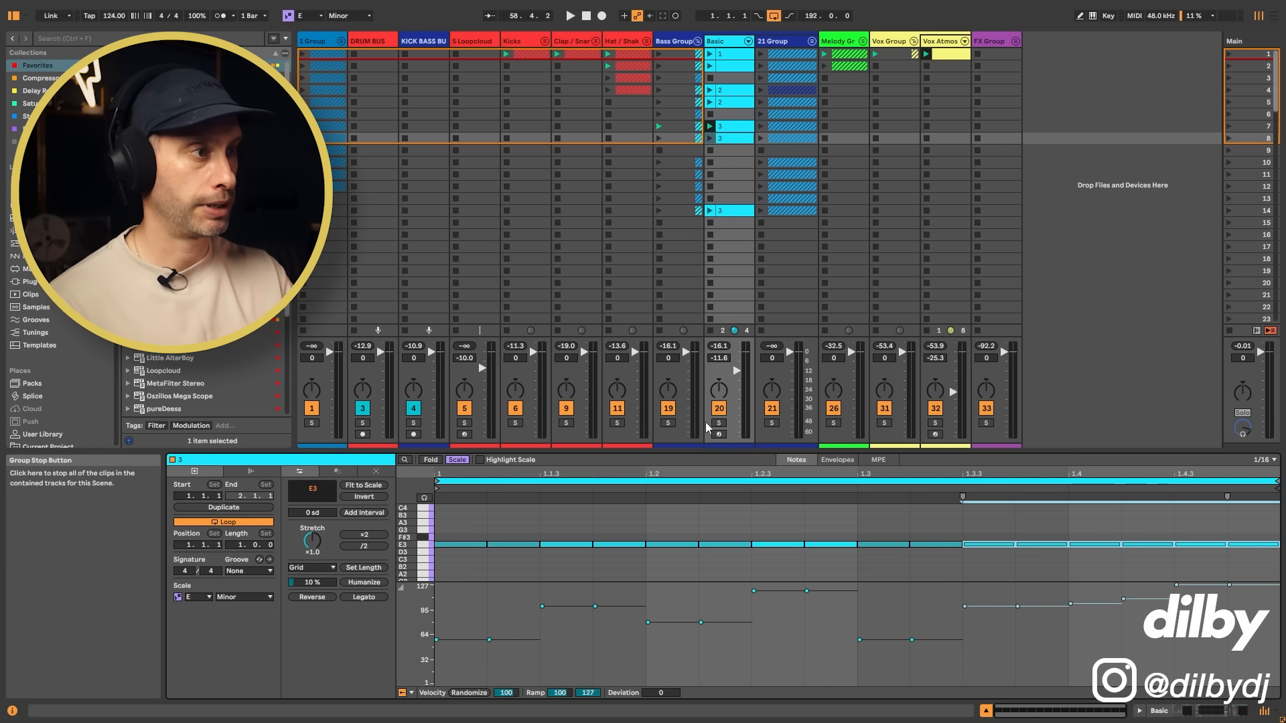
{"action": "left_click", "coordinate": [712, 138]}
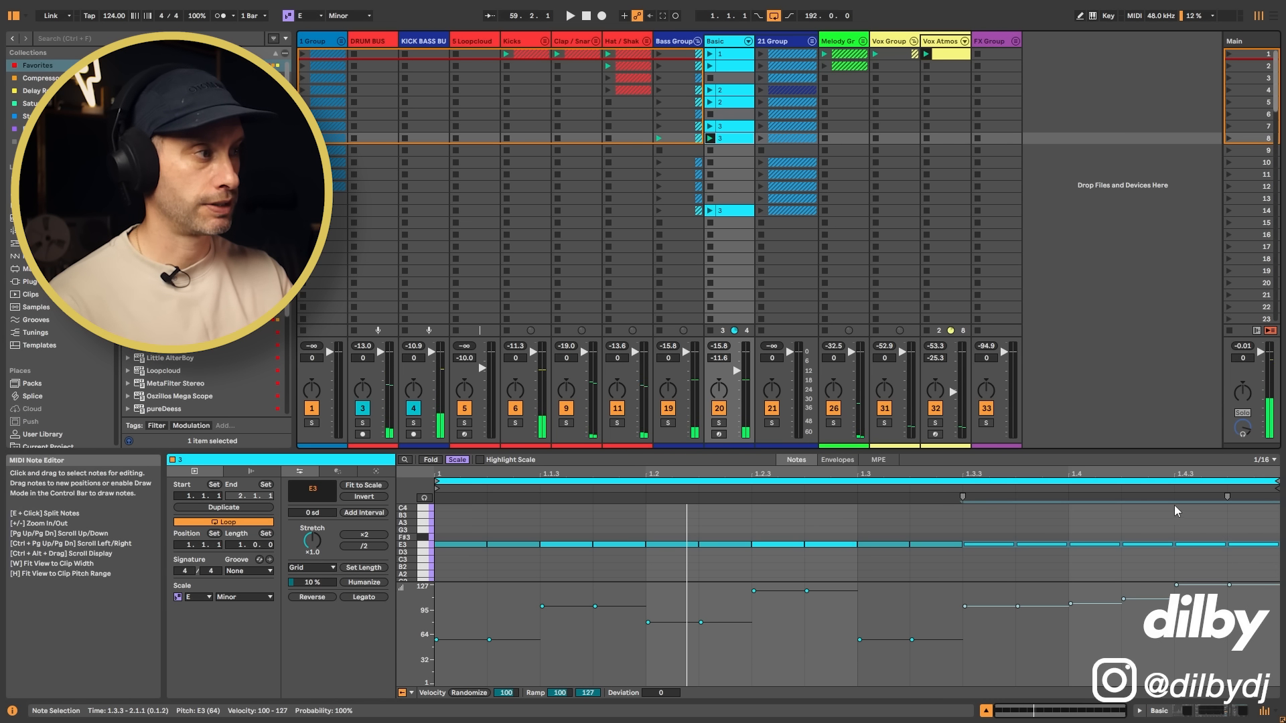
Step: Lower Diva's Env2 velocity amount to just above halfway and fine-tune Env1's to about two thirds during playback
{"action": "left_click", "coordinate": [732, 45]}
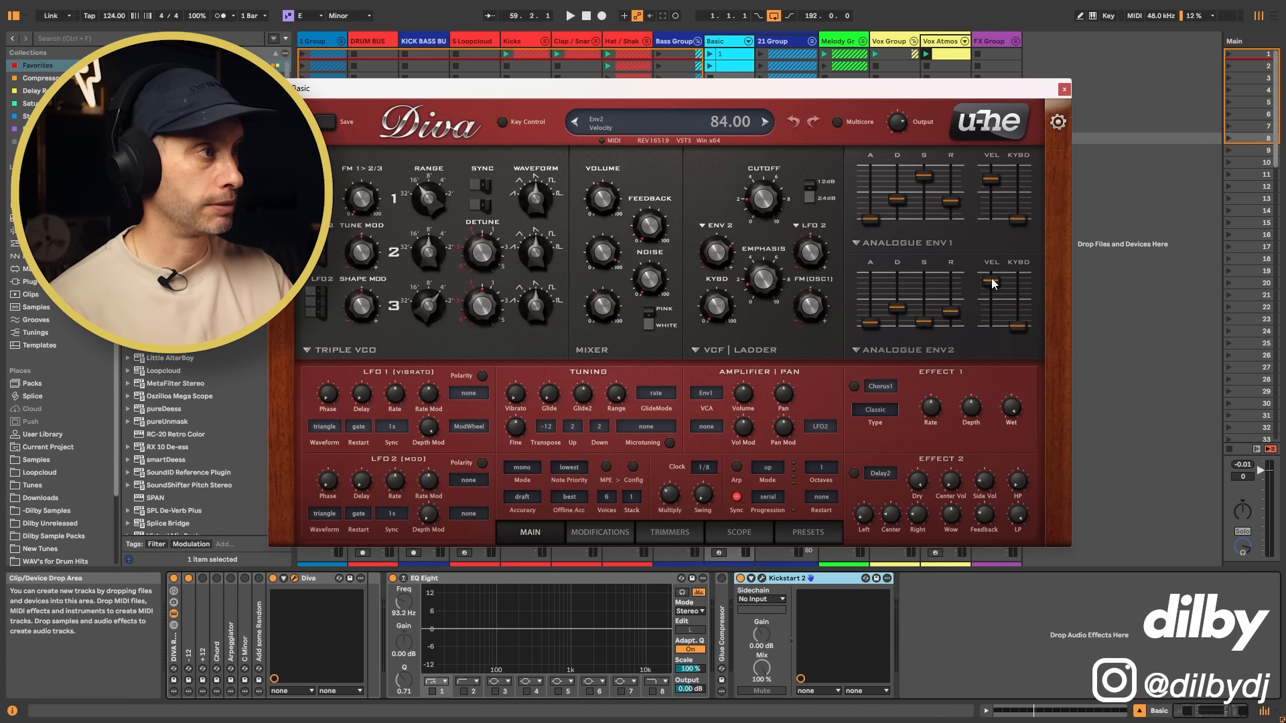
{"action": "key", "text": "space"}
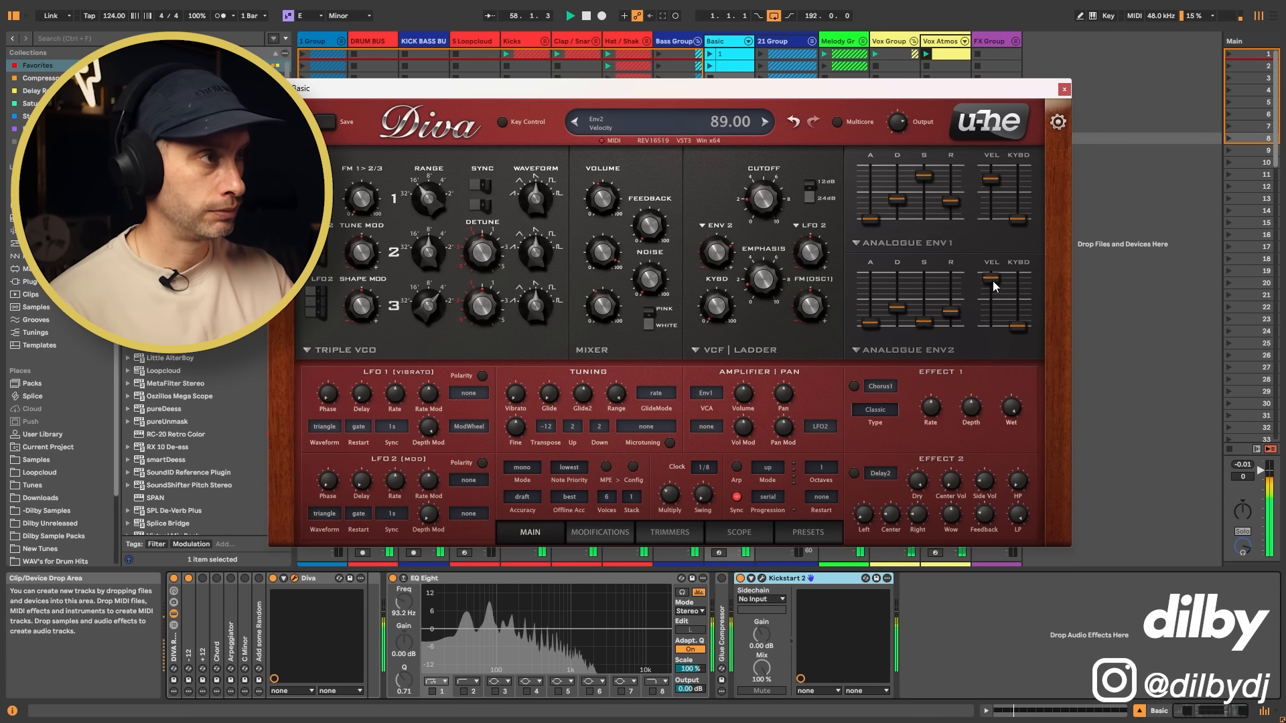
{"action": "left_click_drag", "start_coordinate": [993, 277], "coordinate": [996, 299]}
{"action": "key", "text": "space"}
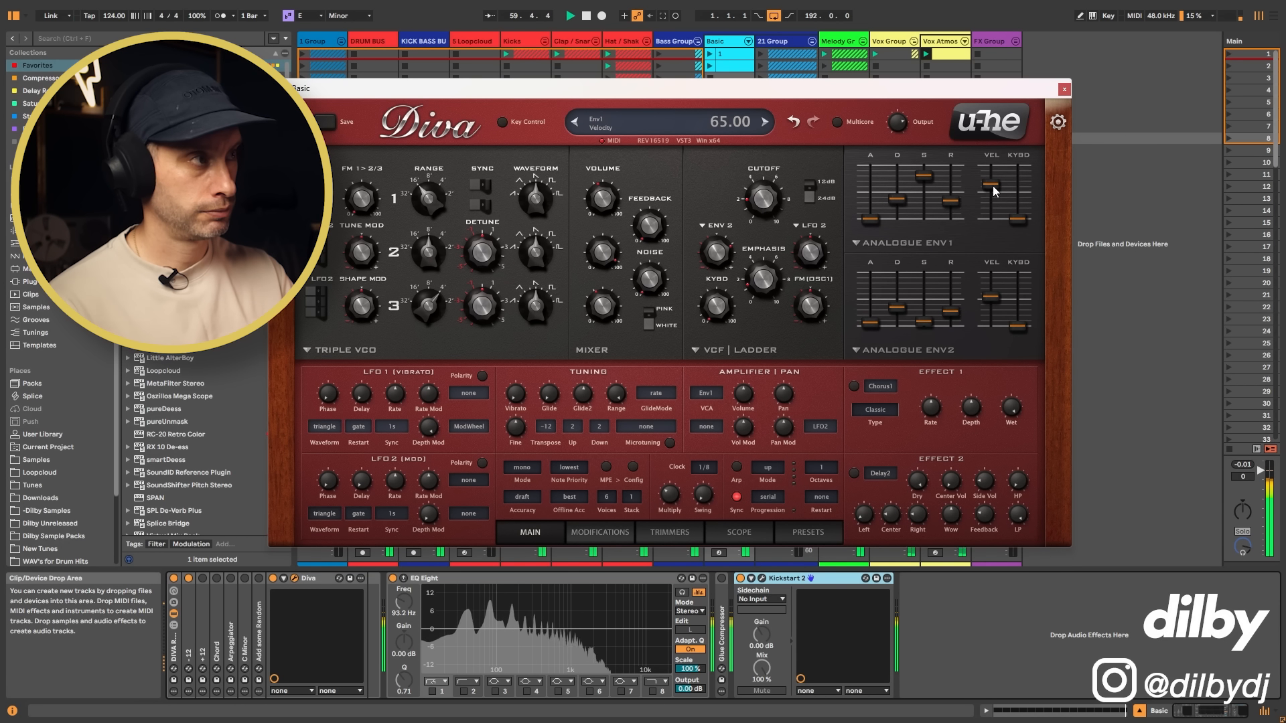
{"action": "left_click_drag", "start_coordinate": [993, 186], "coordinate": [999, 179]}
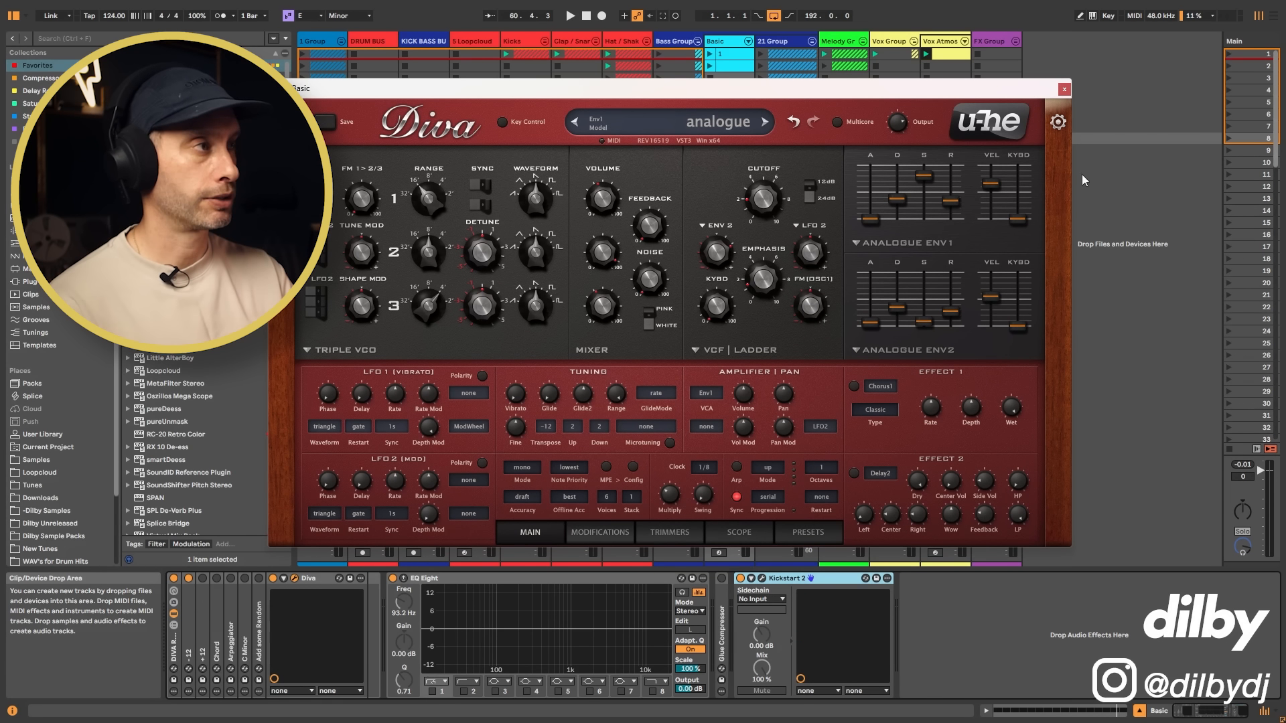
{"action": "left_click", "coordinate": [1064, 89]}
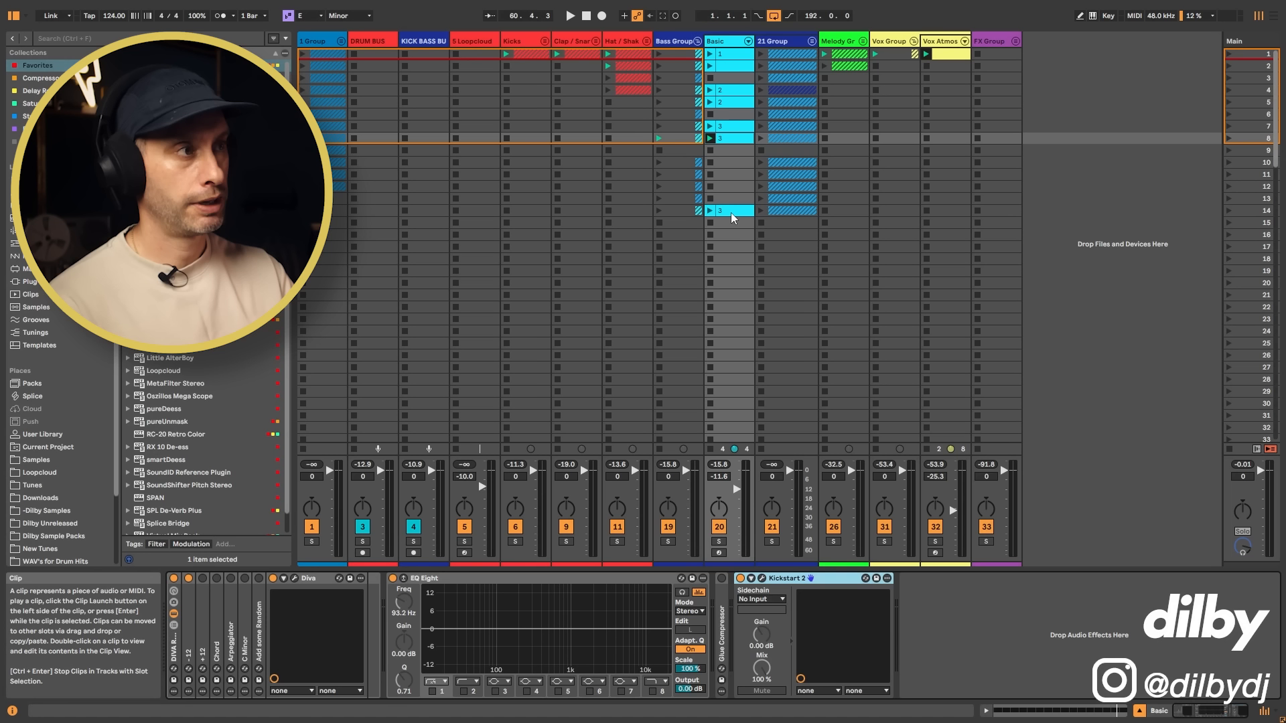
Step: Move the Basic track's scene 14 clip up to scene 9 and examine its accented notes
{"action": "left_click_drag", "start_coordinate": [730, 211], "coordinate": [729, 150]}
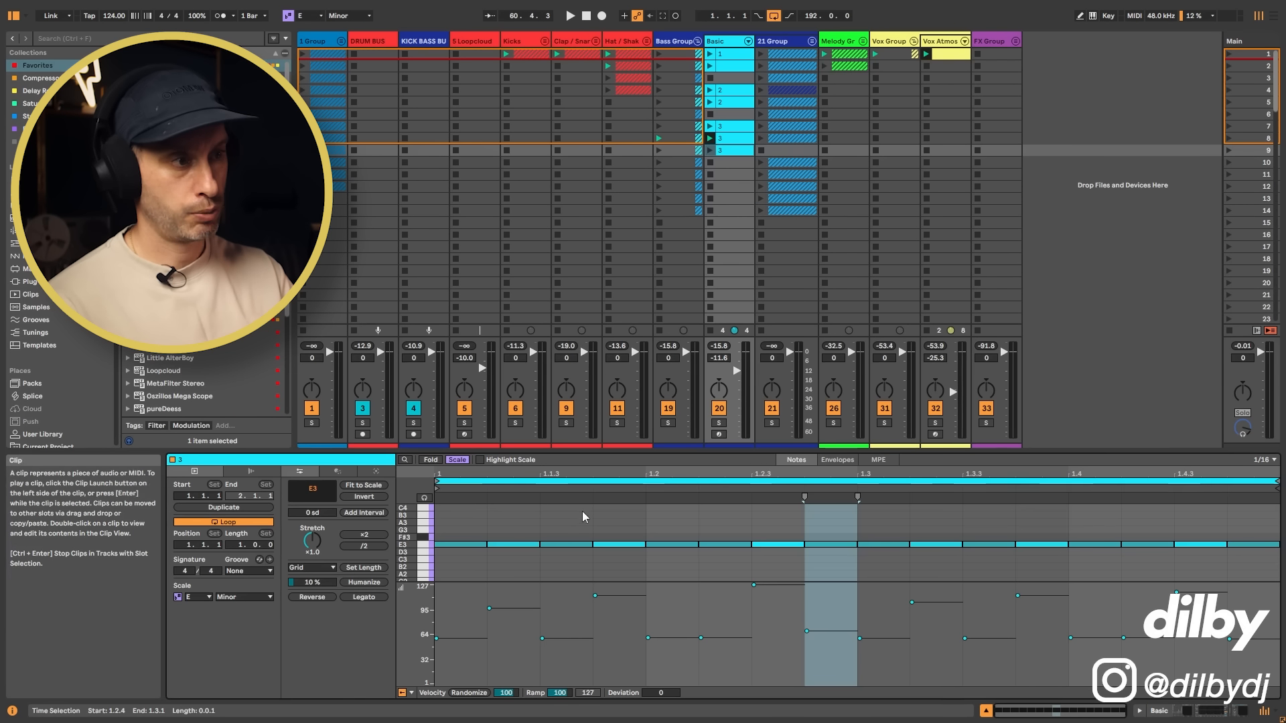
{"action": "left_click", "coordinate": [617, 534]}
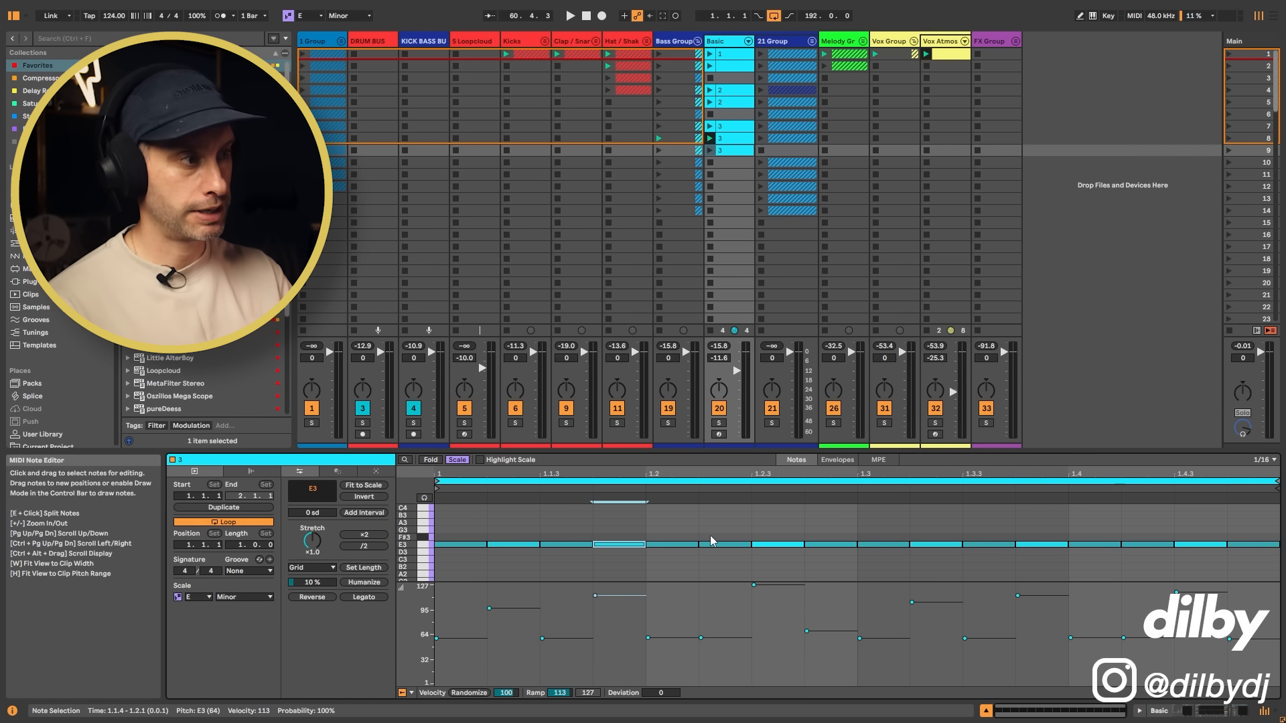
{"action": "left_click", "coordinate": [778, 544]}
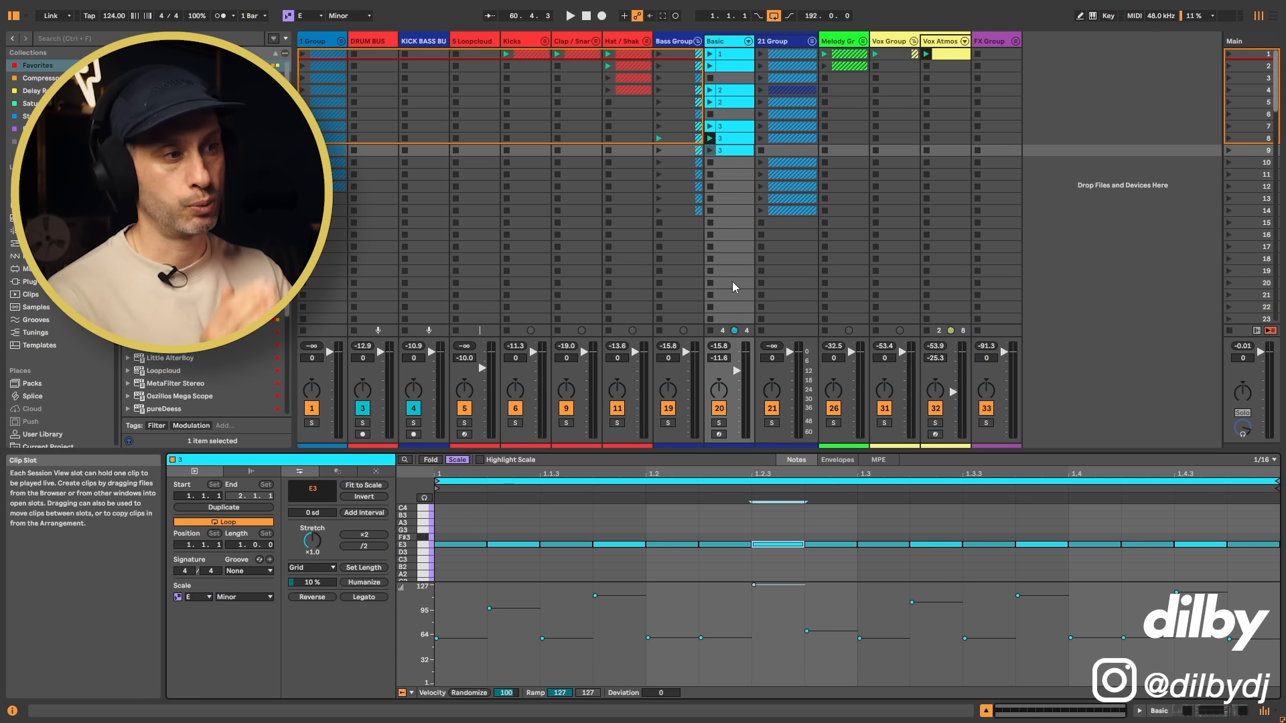
Step: Create a clip in the Basic track's scene 10 with sixteenth E3 notes at 1.1.2, 1.1.4, 1.2.3, 1.3.2, 1.3.4 and 1.4.3
{"action": "double_click", "coordinate": [730, 161]}
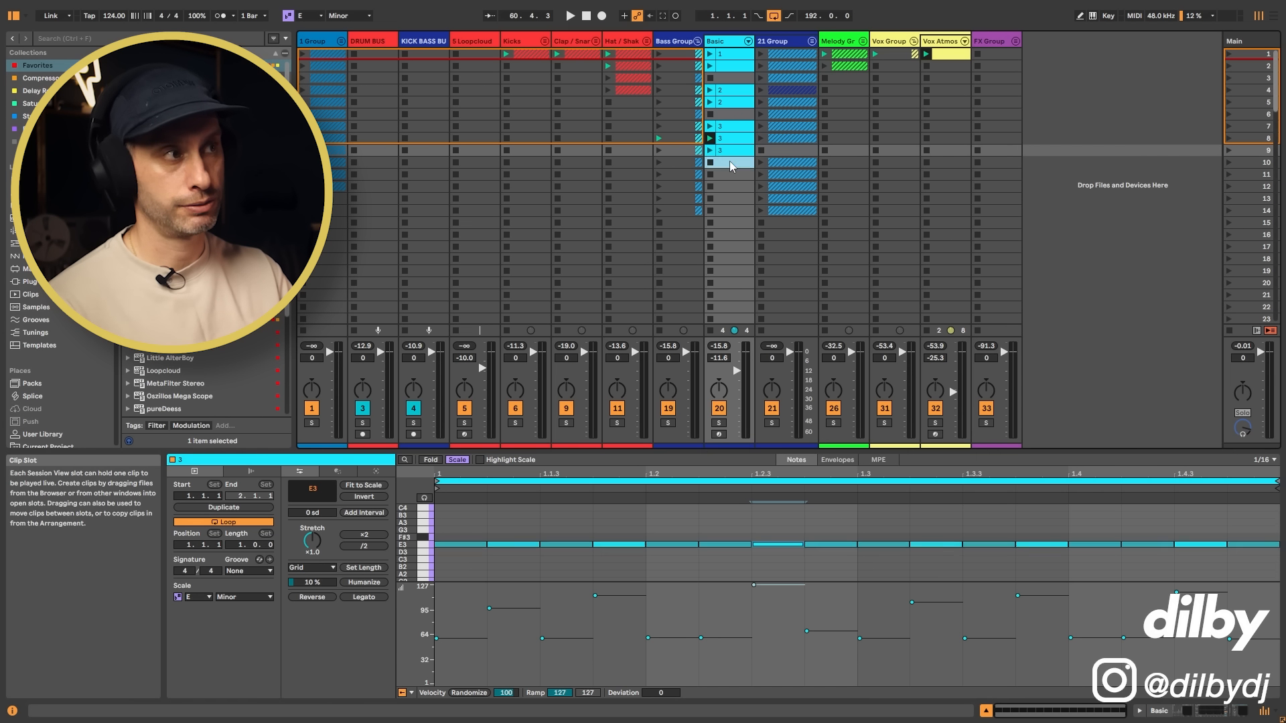
{"action": "double_click", "coordinate": [509, 558]}
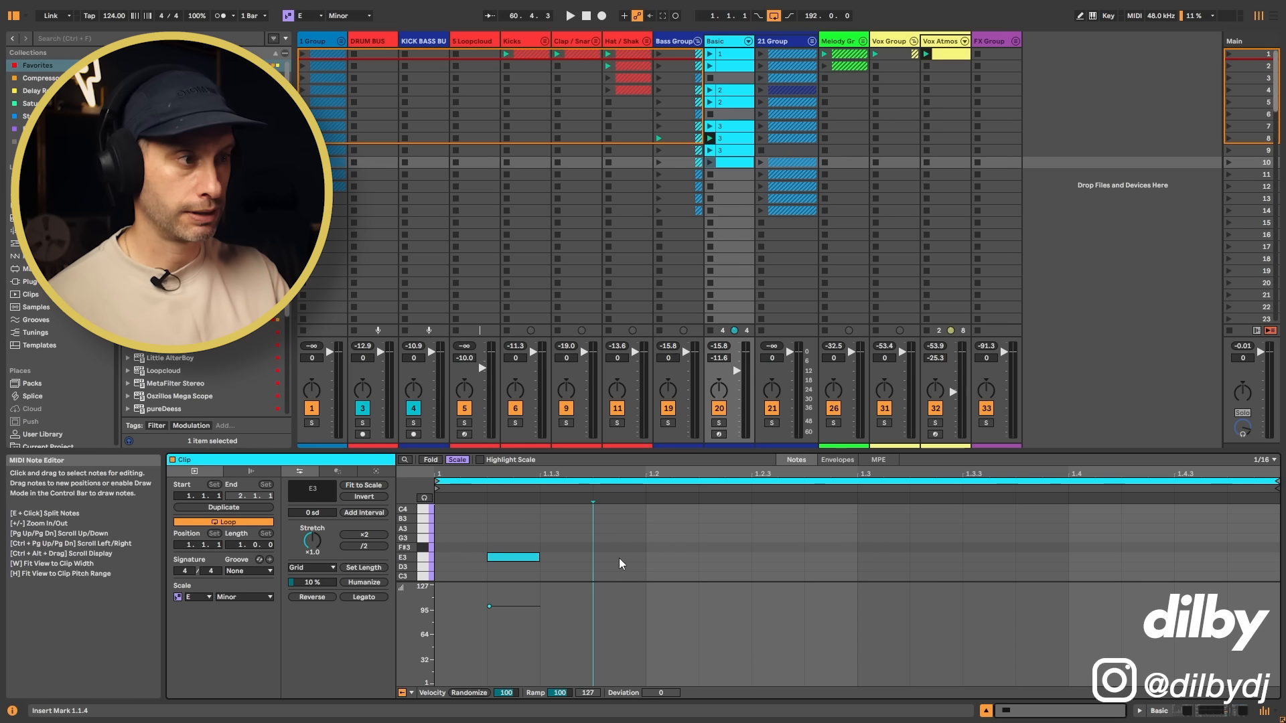
{"action": "double_click", "coordinate": [619, 557]}
{"action": "double_click", "coordinate": [770, 558]}
{"action": "double_click", "coordinate": [935, 557]}
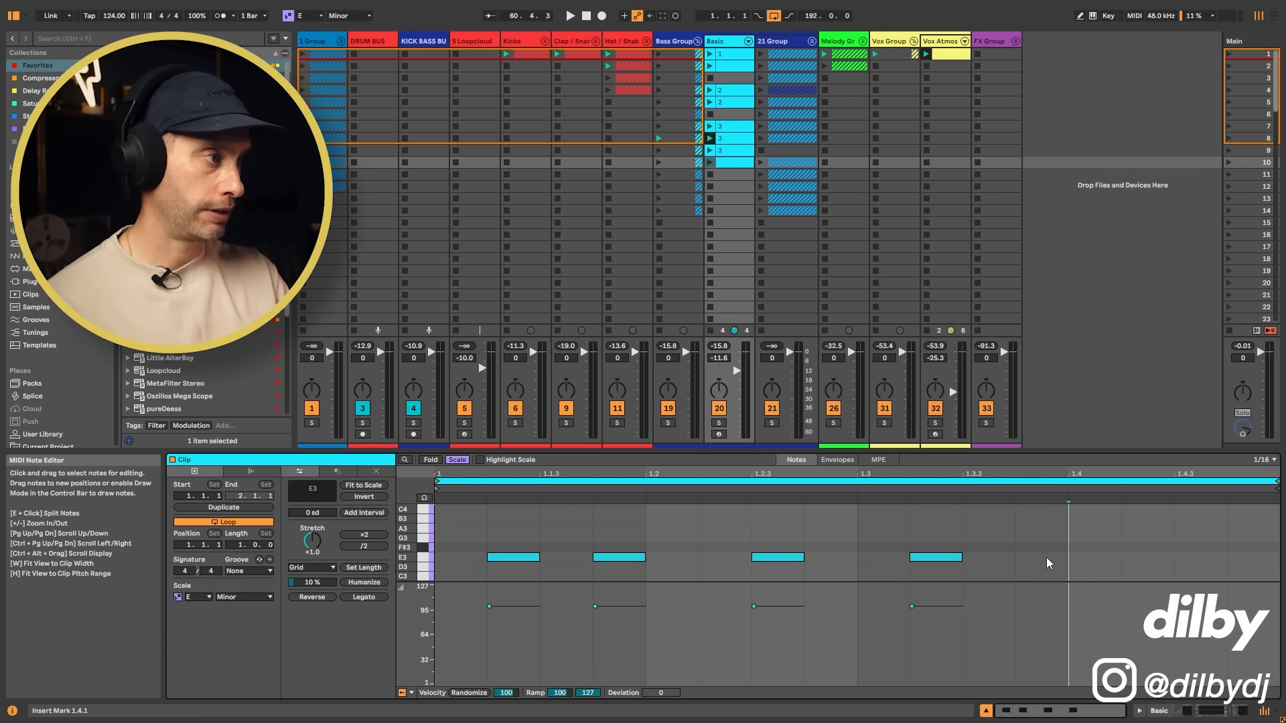
{"action": "double_click", "coordinate": [1045, 558]}
{"action": "double_click", "coordinate": [1199, 557]}
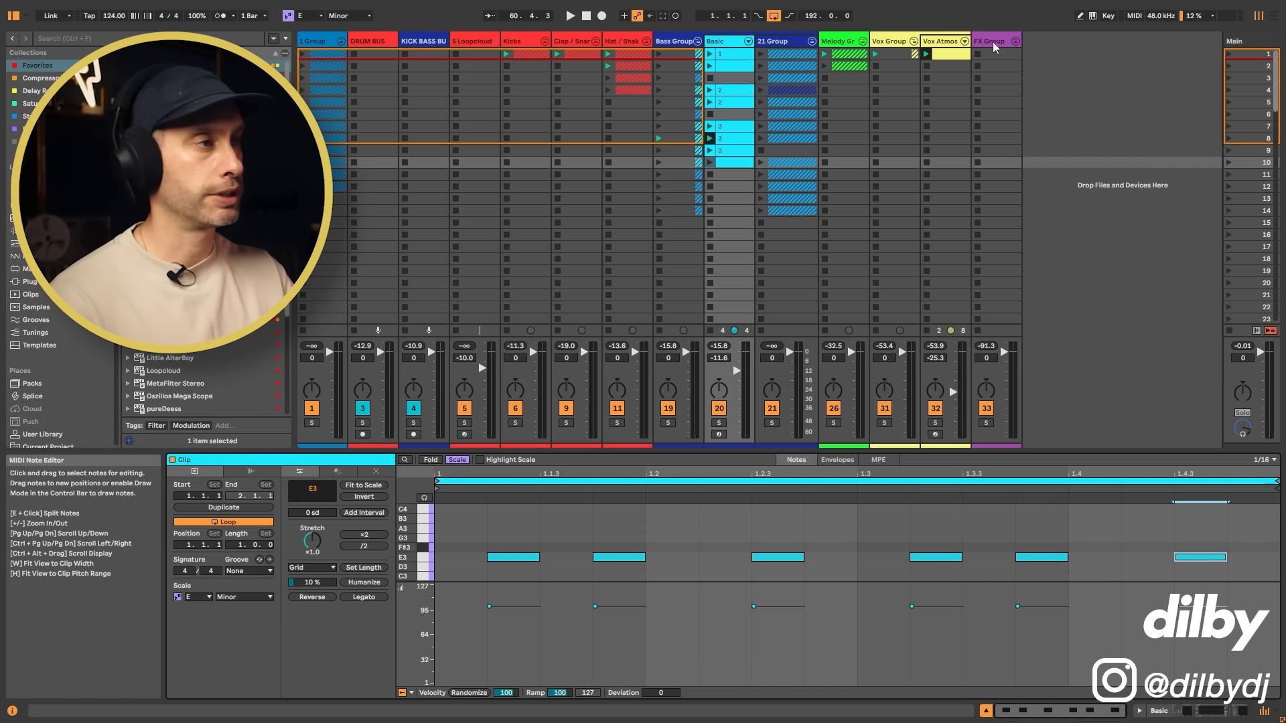
Step: Audition the accented scene 9 bass clip and compare its accents with the sparse E3 pattern in scene 10
{"action": "left_click", "coordinate": [717, 162]}
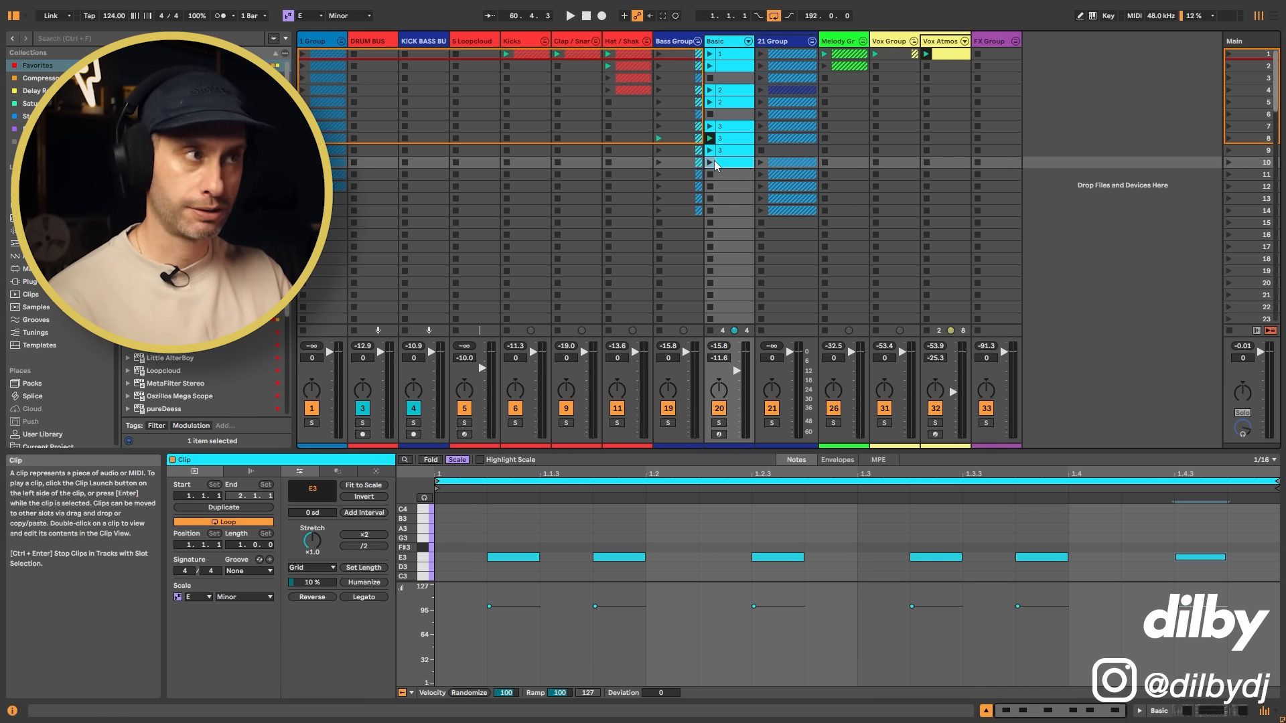
{"action": "left_click", "coordinate": [710, 163]}
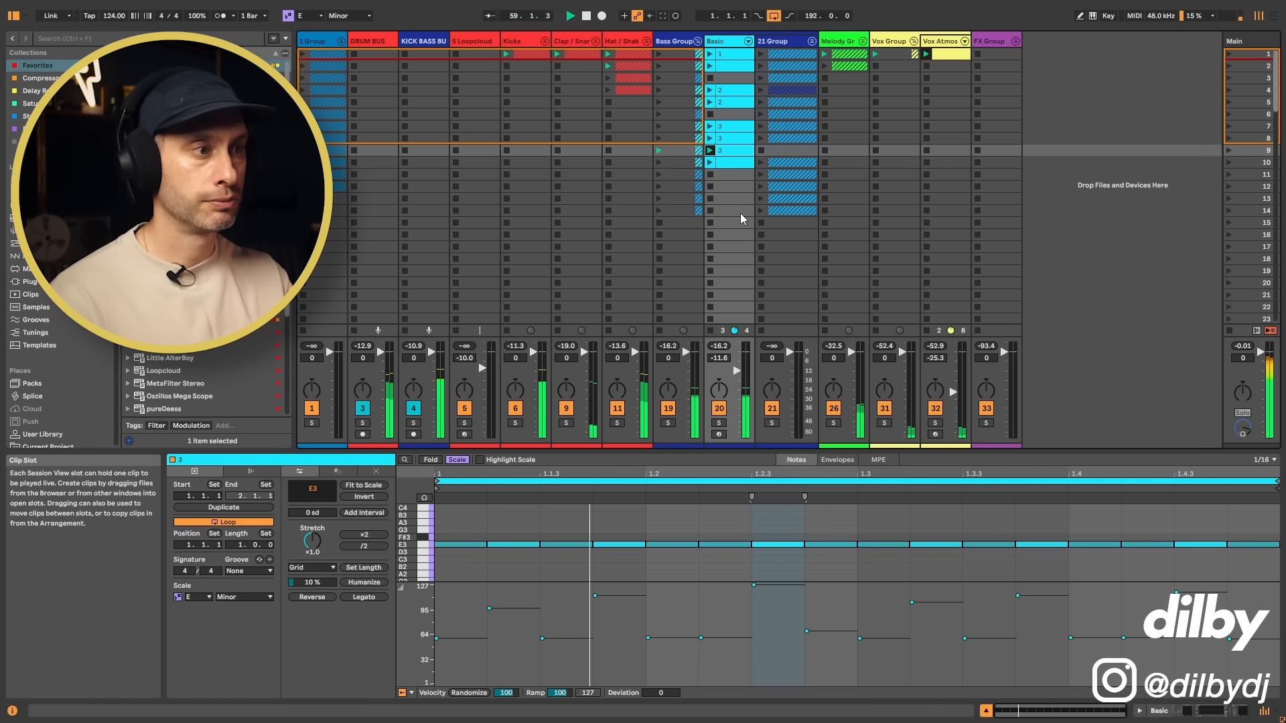
{"action": "left_click", "coordinate": [732, 164]}
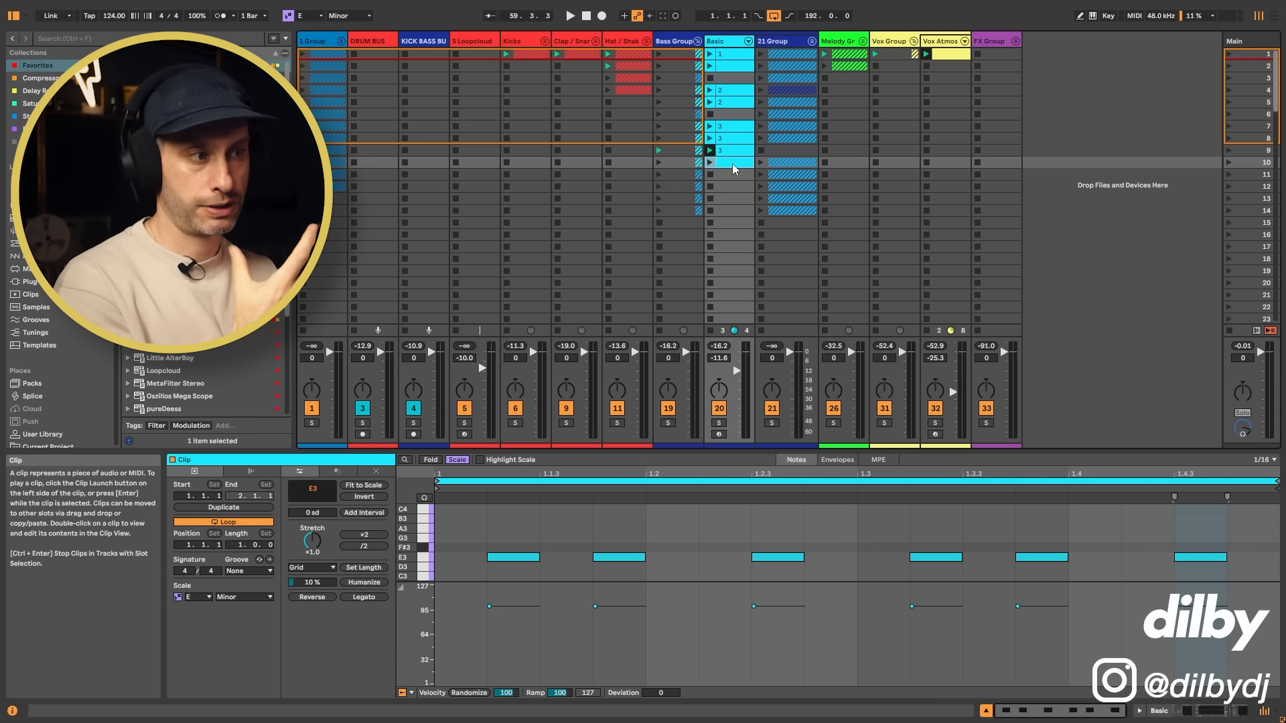
{"action": "key", "text": "Up"}
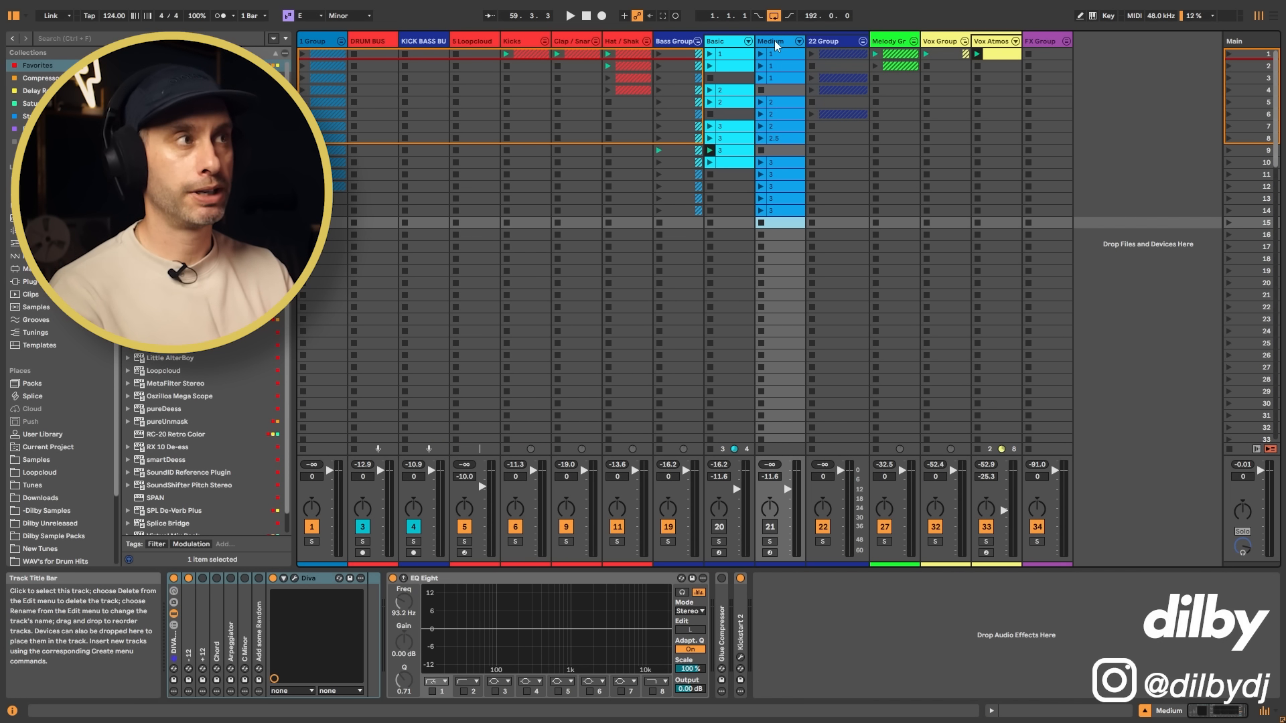
Step: Open the Medium track's first clip and enlarge the note editor to show its E3 and E4 octave pattern
{"action": "left_click", "coordinate": [774, 40]}
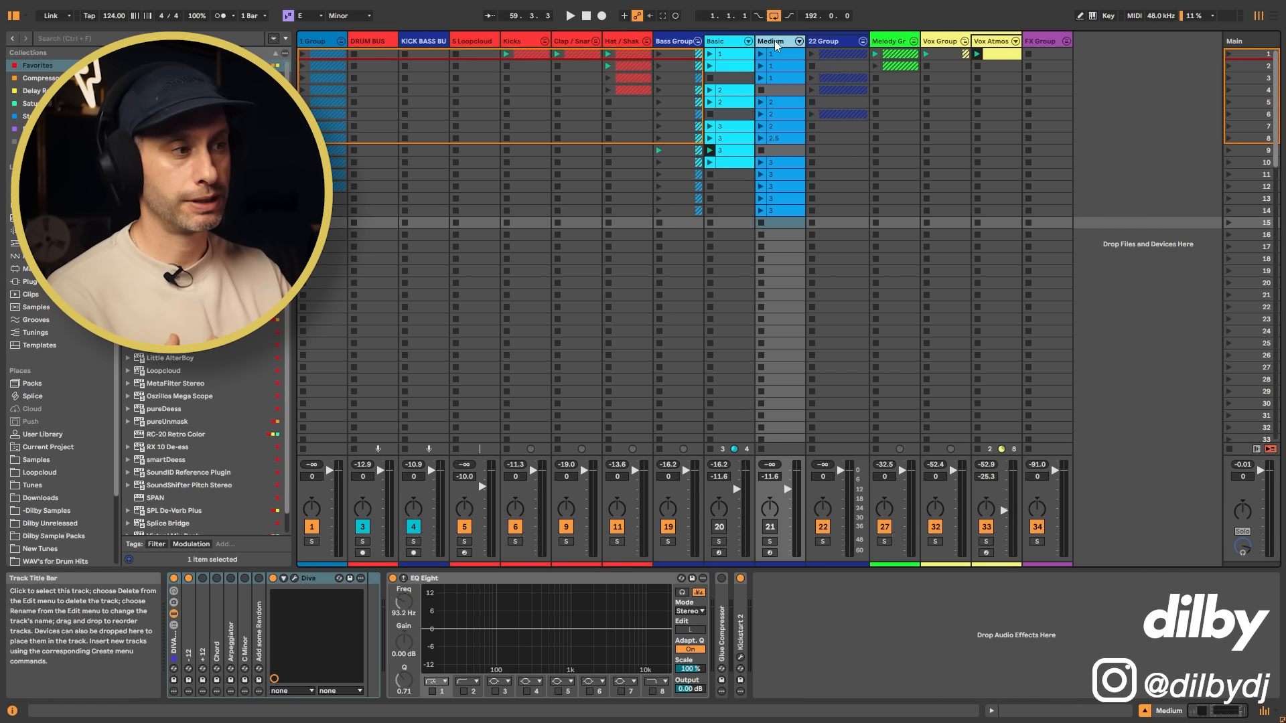
{"action": "left_click", "coordinate": [783, 54]}
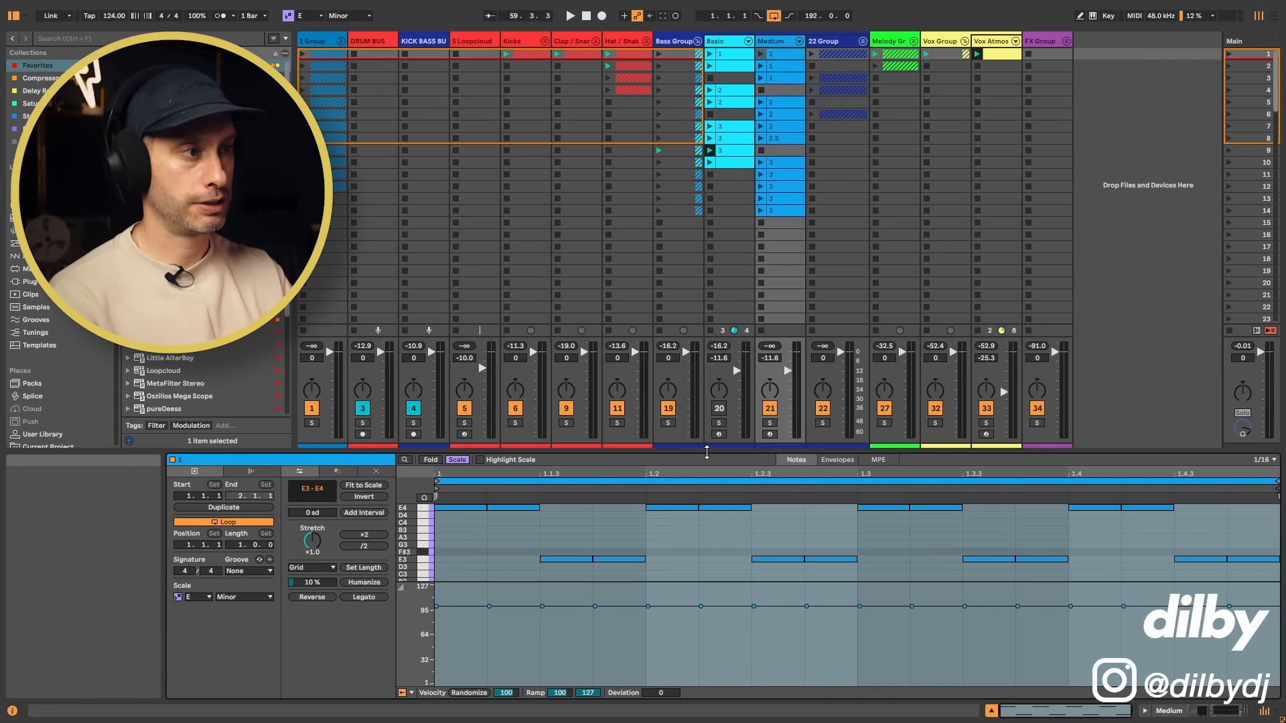
{"action": "left_click_drag", "start_coordinate": [708, 450], "coordinate": [716, 309]}
{"action": "left_click_drag", "start_coordinate": [763, 581], "coordinate": [761, 645]}
{"action": "scroll", "coordinate": [636, 440], "scroll_direction": "up", "scroll_amount": 3}
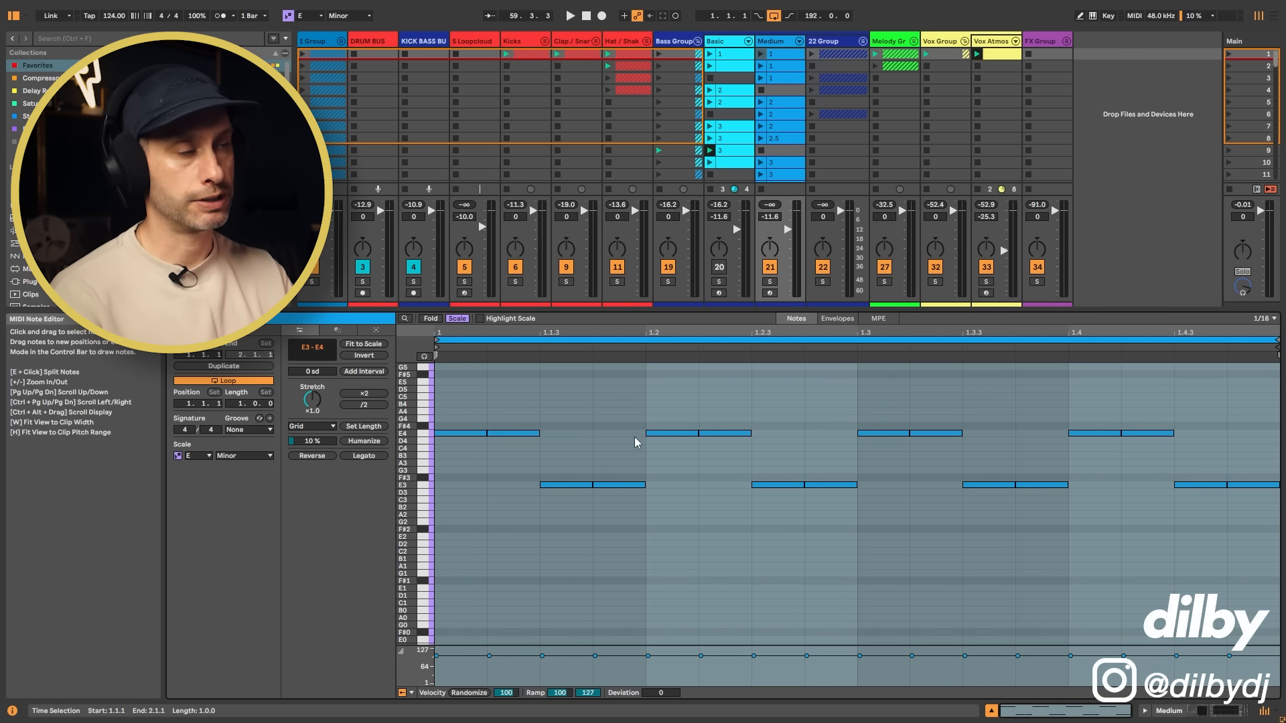
Step: Solo and launch the Medium track's first clip, and compare it with the Basic track's first clip soloed
{"action": "left_click", "coordinate": [772, 287]}
{"action": "left_click", "coordinate": [762, 54]}
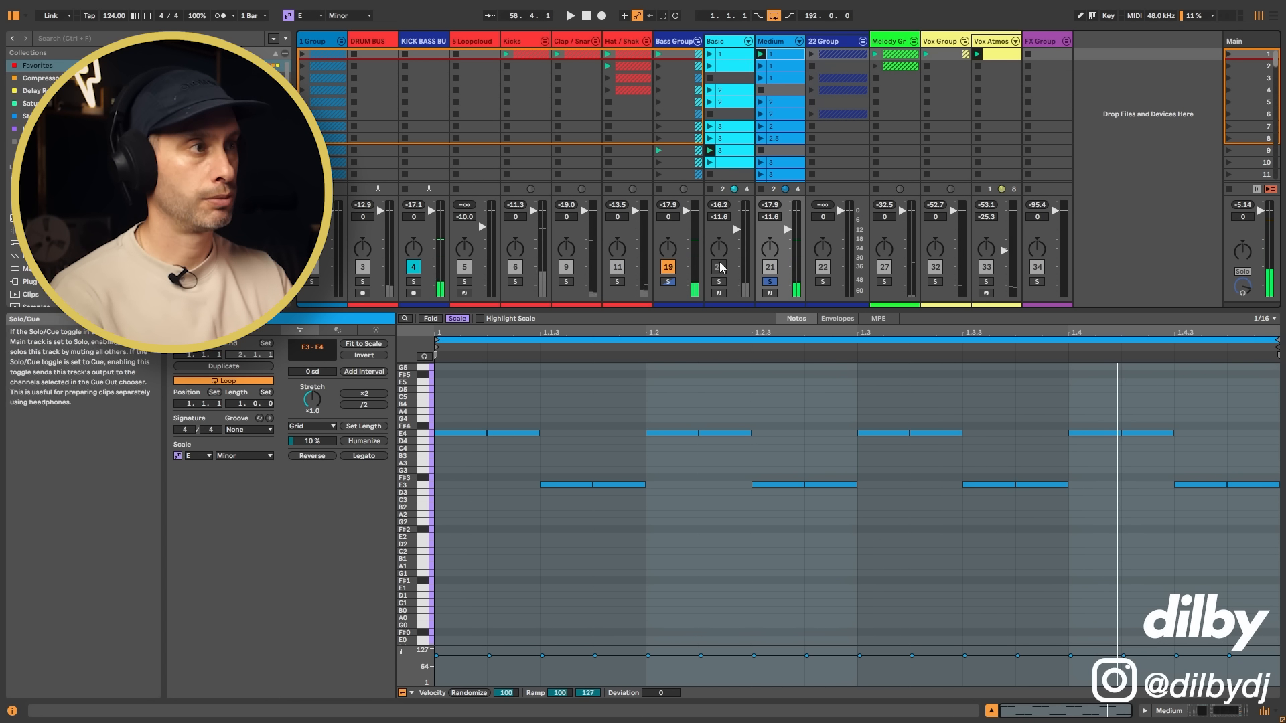
{"action": "left_click", "coordinate": [709, 54]}
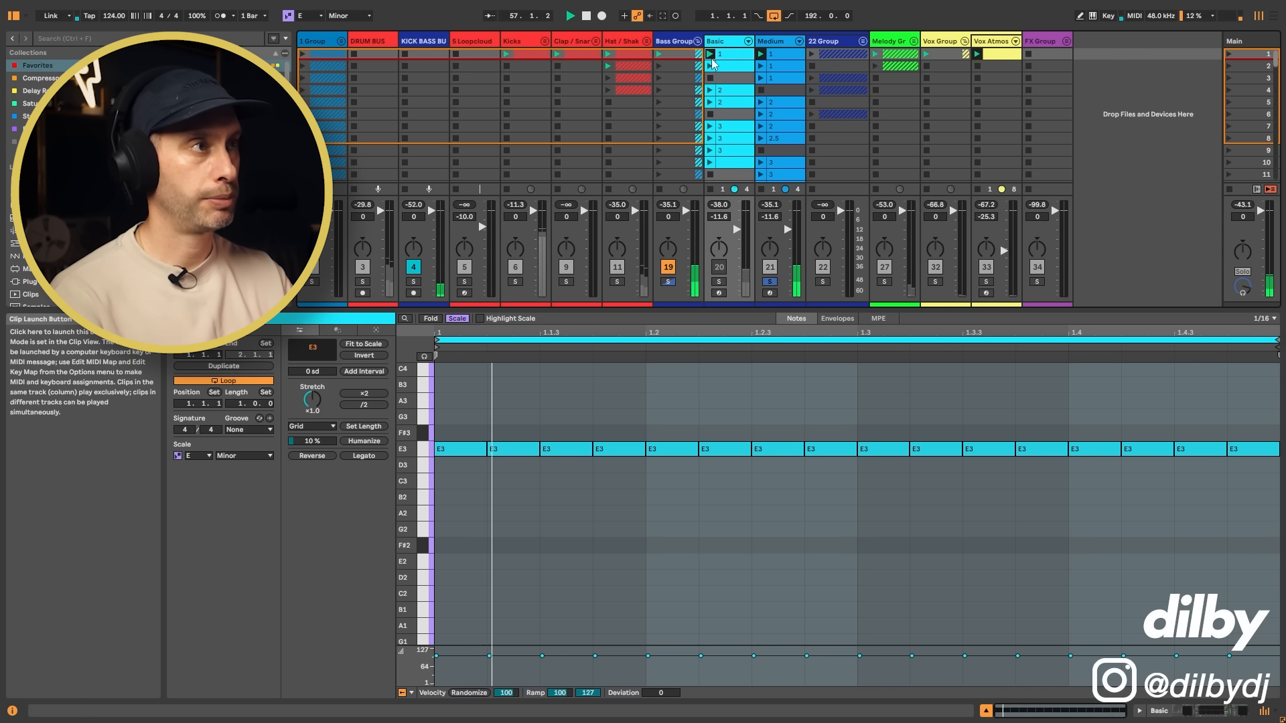
{"action": "left_click", "coordinate": [720, 282]}
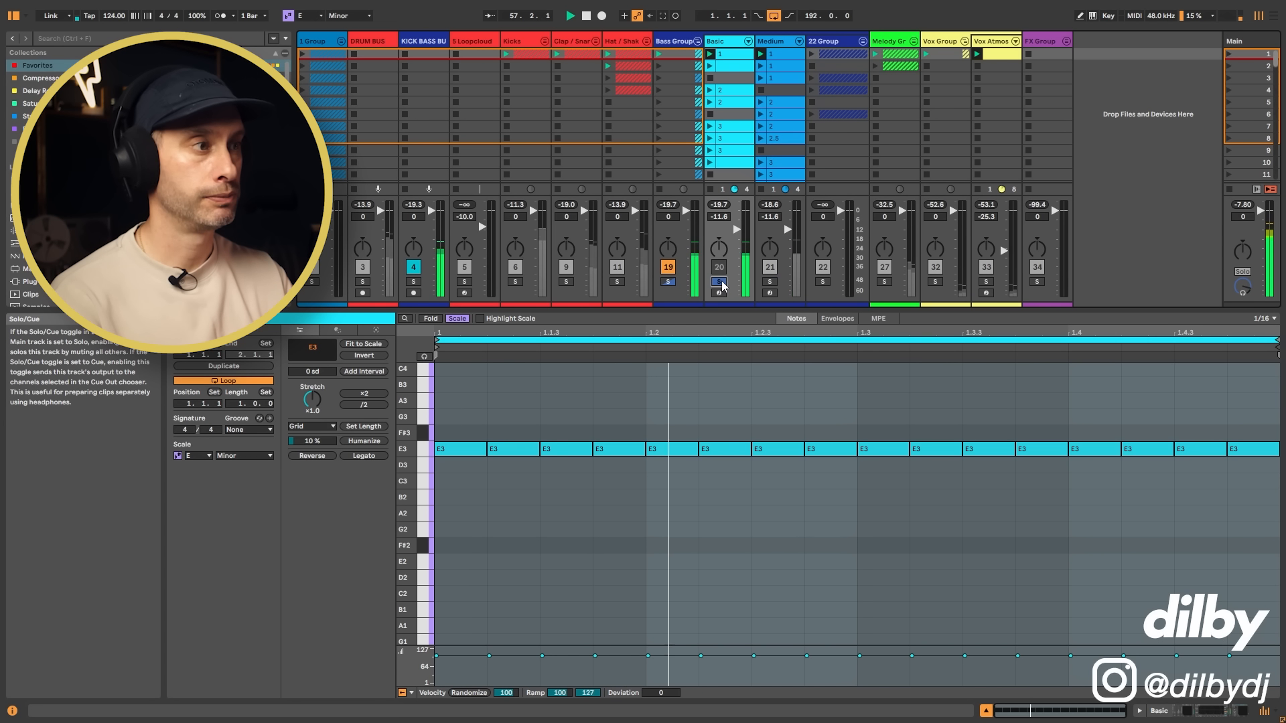
Step: Solo the Medium track to hear its first octave clip, and shrink the note editor to show more scenes
{"action": "left_click", "coordinate": [773, 285]}
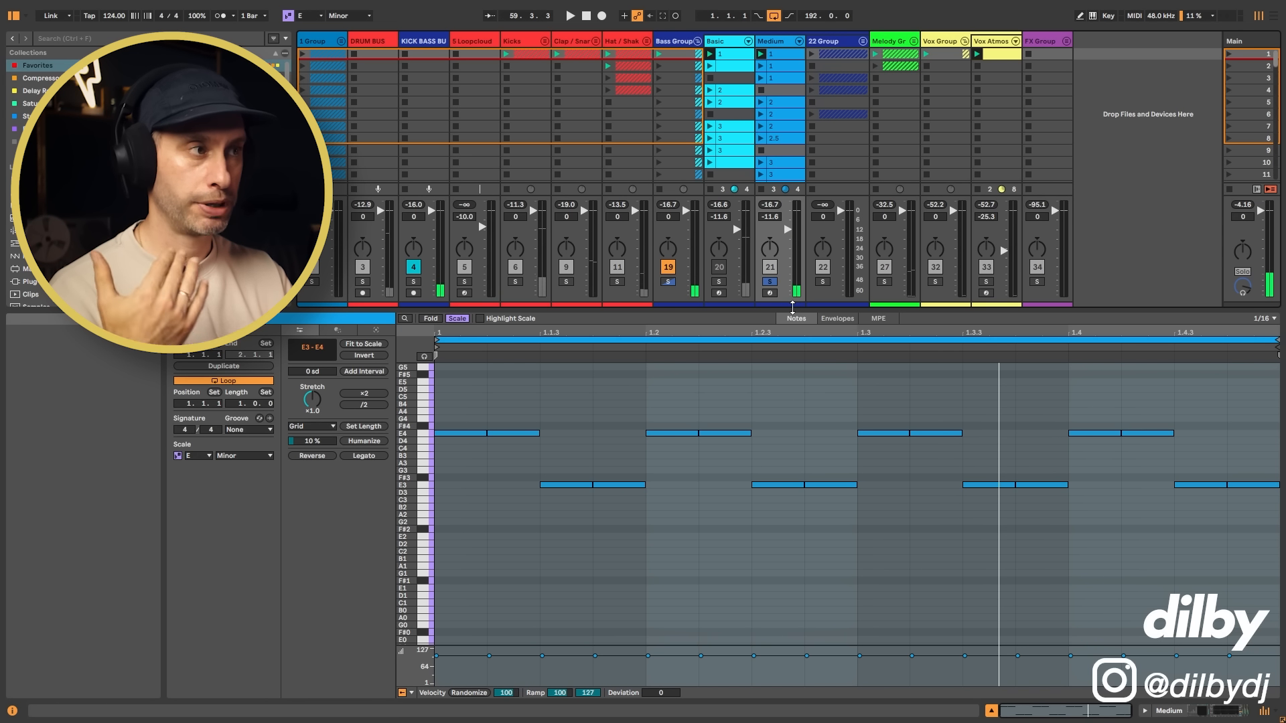
{"action": "left_click_drag", "start_coordinate": [793, 307], "coordinate": [792, 347]}
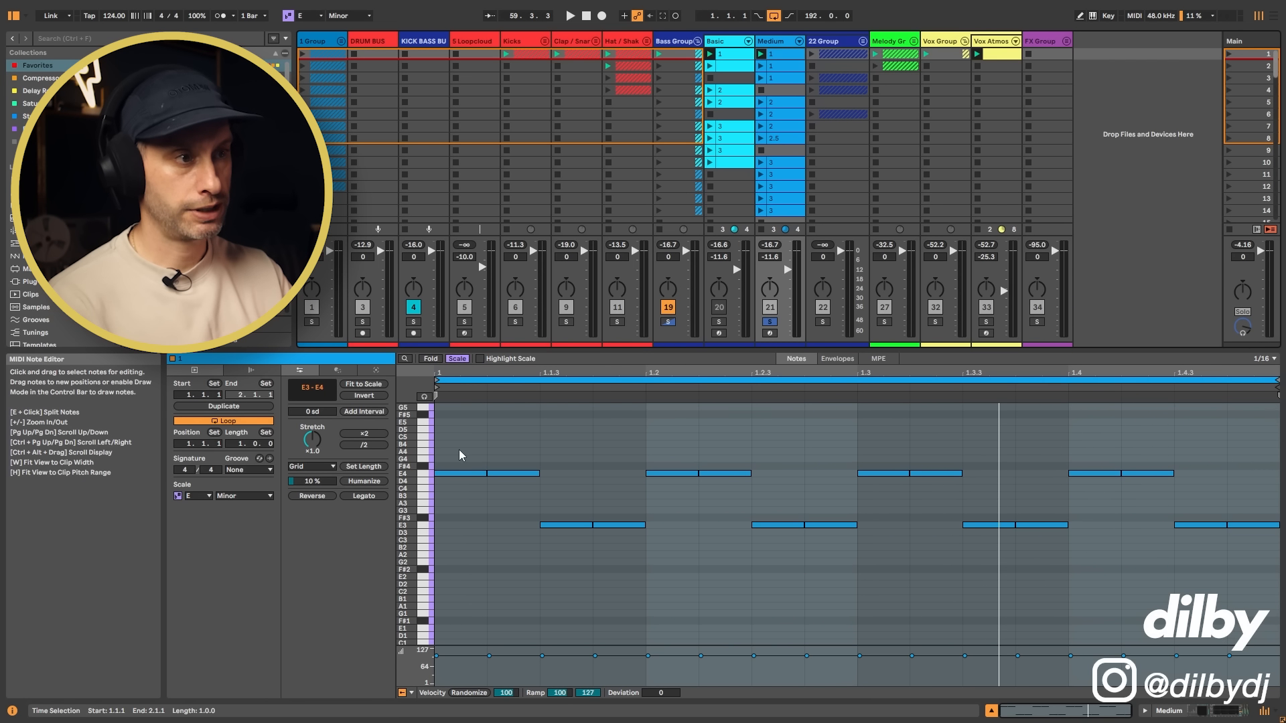
Step: Try the first Medium clip with its E4 notes an octave higher and its E3 notes an octave lower, and undo both shifts
{"action": "left_click_drag", "start_coordinate": [460, 445], "coordinate": [1278, 502]}
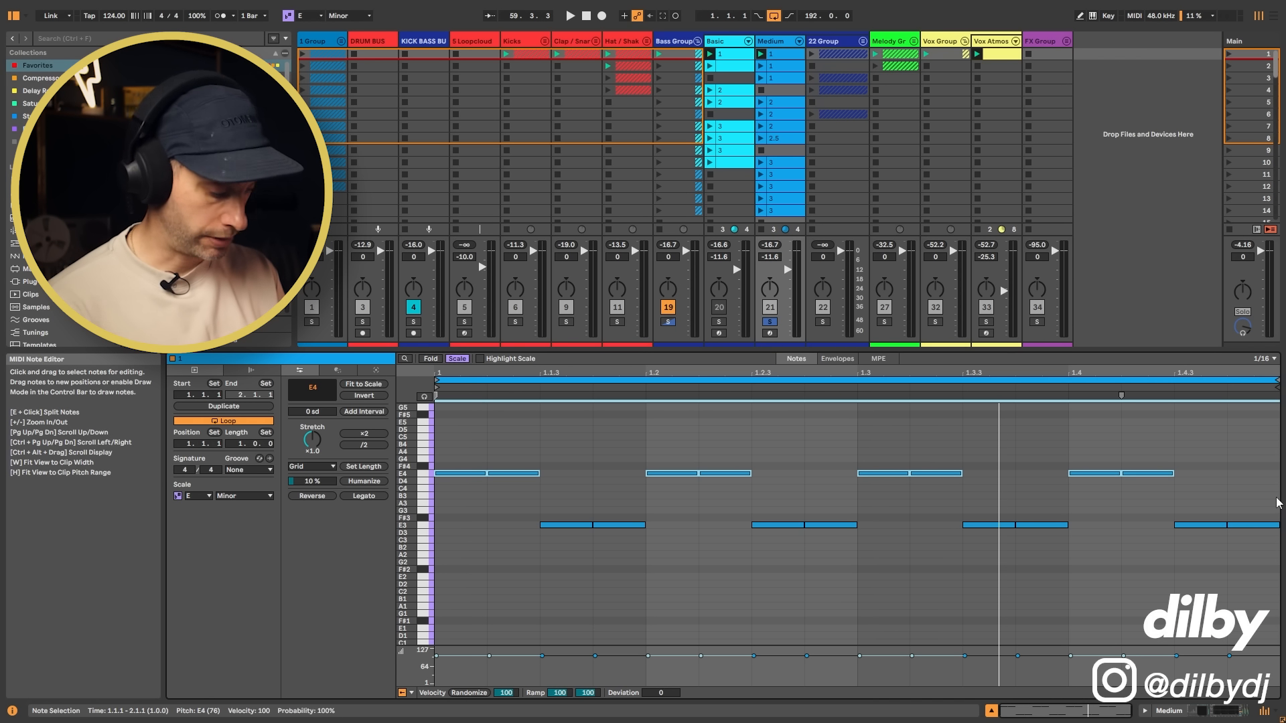
{"action": "key", "text": "shift+Up"}
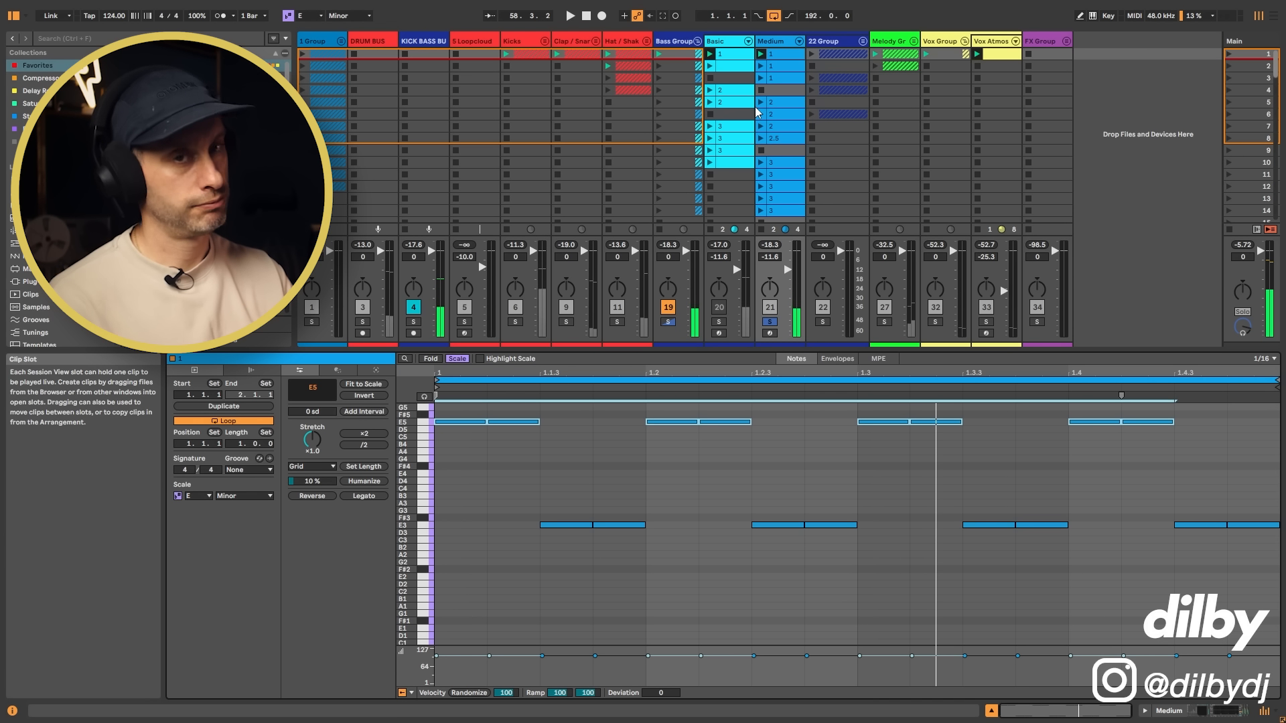
{"action": "left_click_drag", "start_coordinate": [534, 504], "coordinate": [1280, 580]}
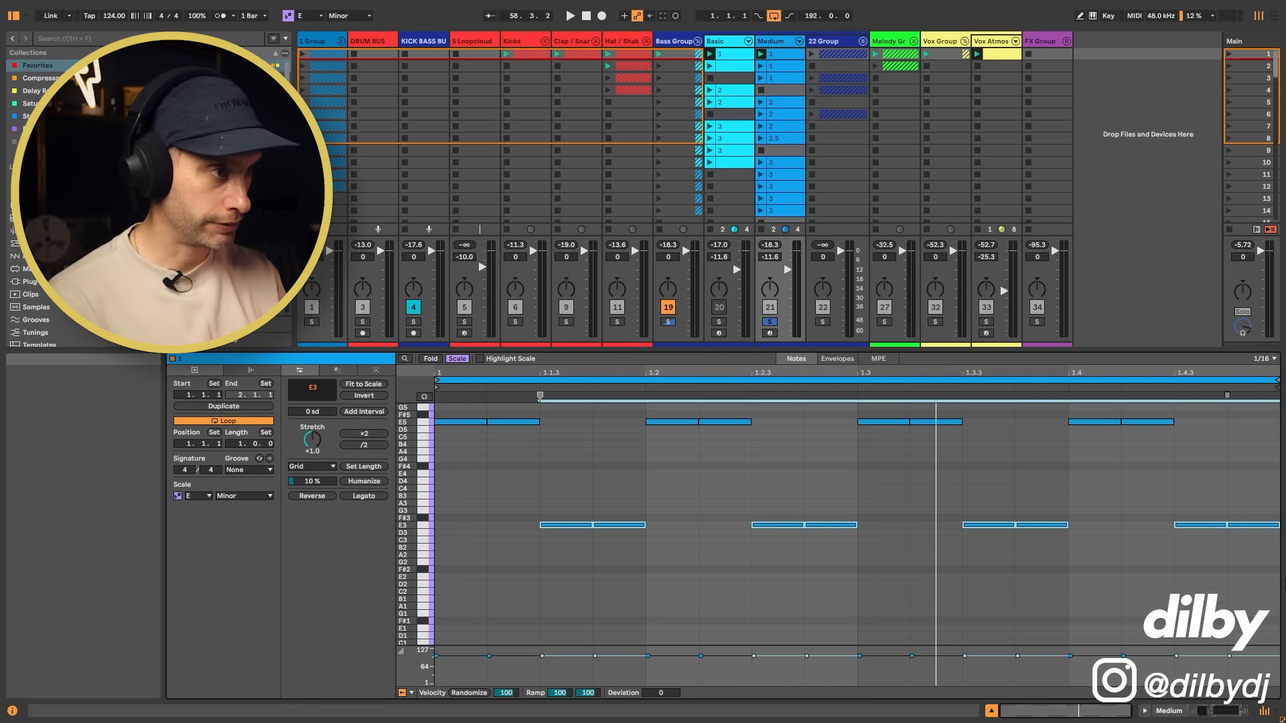
{"action": "key", "text": "shift+Down"}
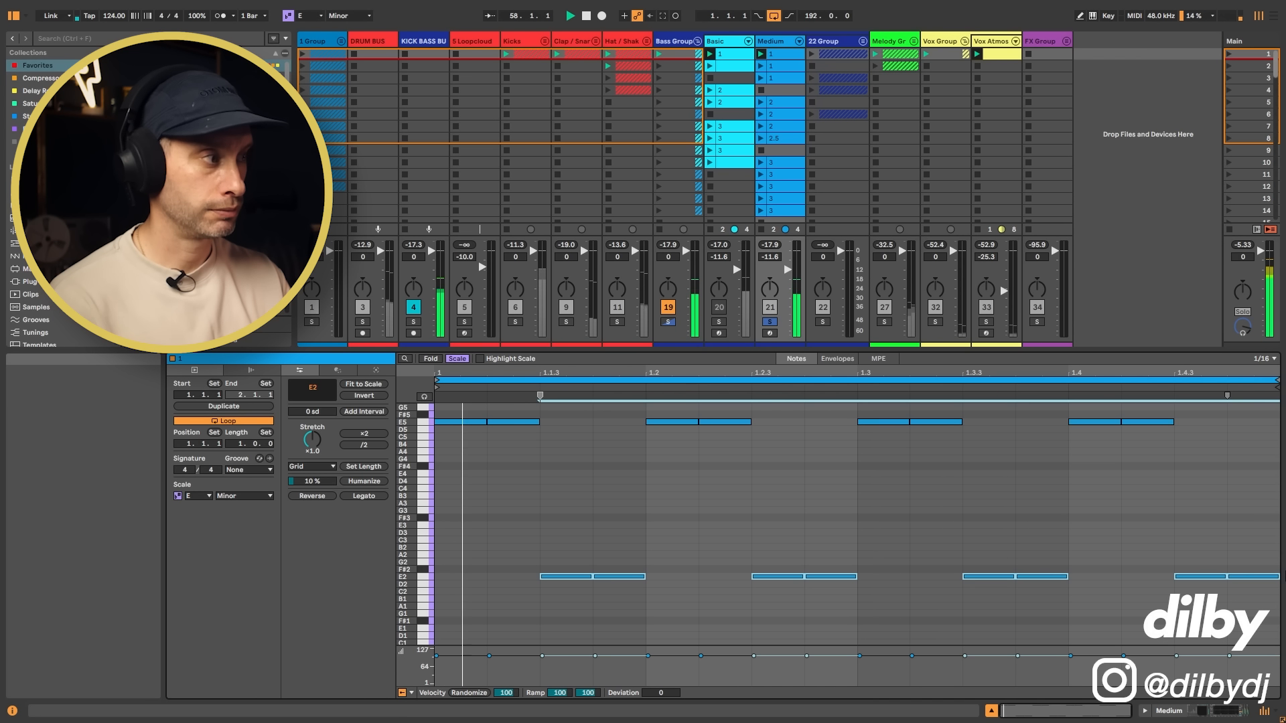
{"action": "key", "text": "ctrl+z"}
{"action": "key", "text": "ctrl+z"}
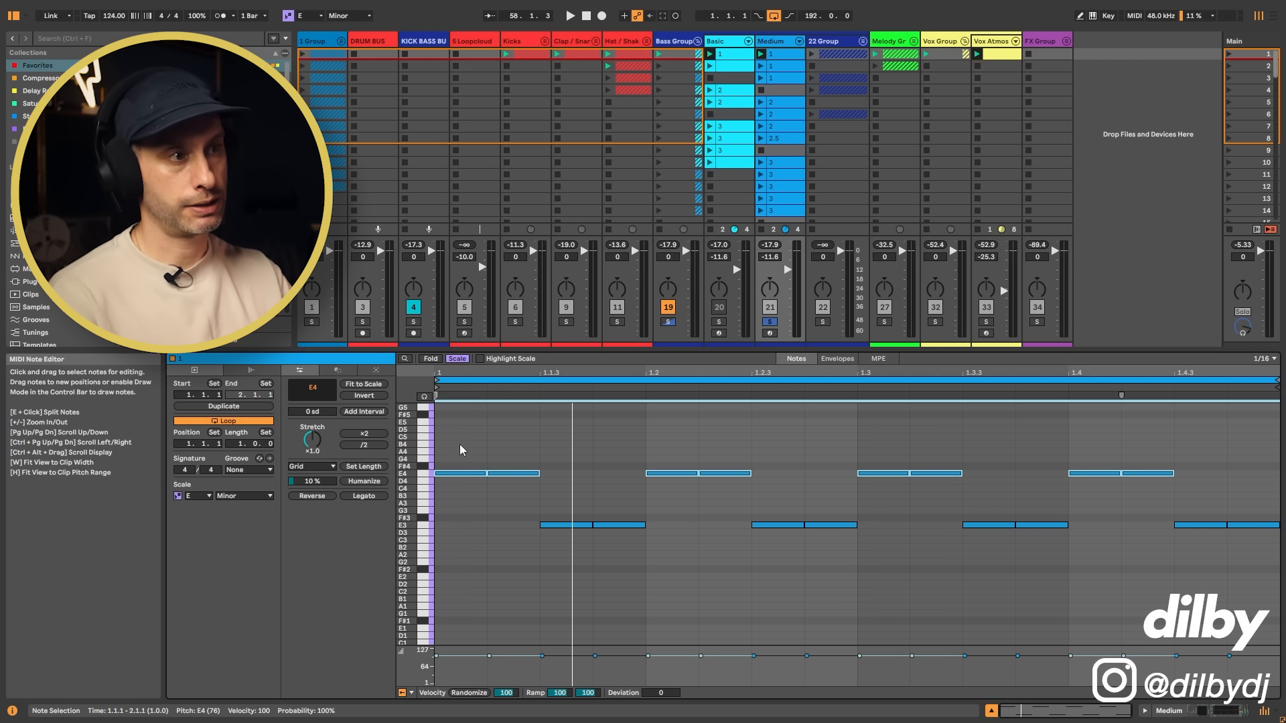
Step: Unsolo the Medium track and compare its scene 1 and scene 2 octave clips against the full groove
{"action": "left_click_drag", "start_coordinate": [453, 449], "coordinate": [621, 556]}
{"action": "left_click", "coordinate": [792, 67]}
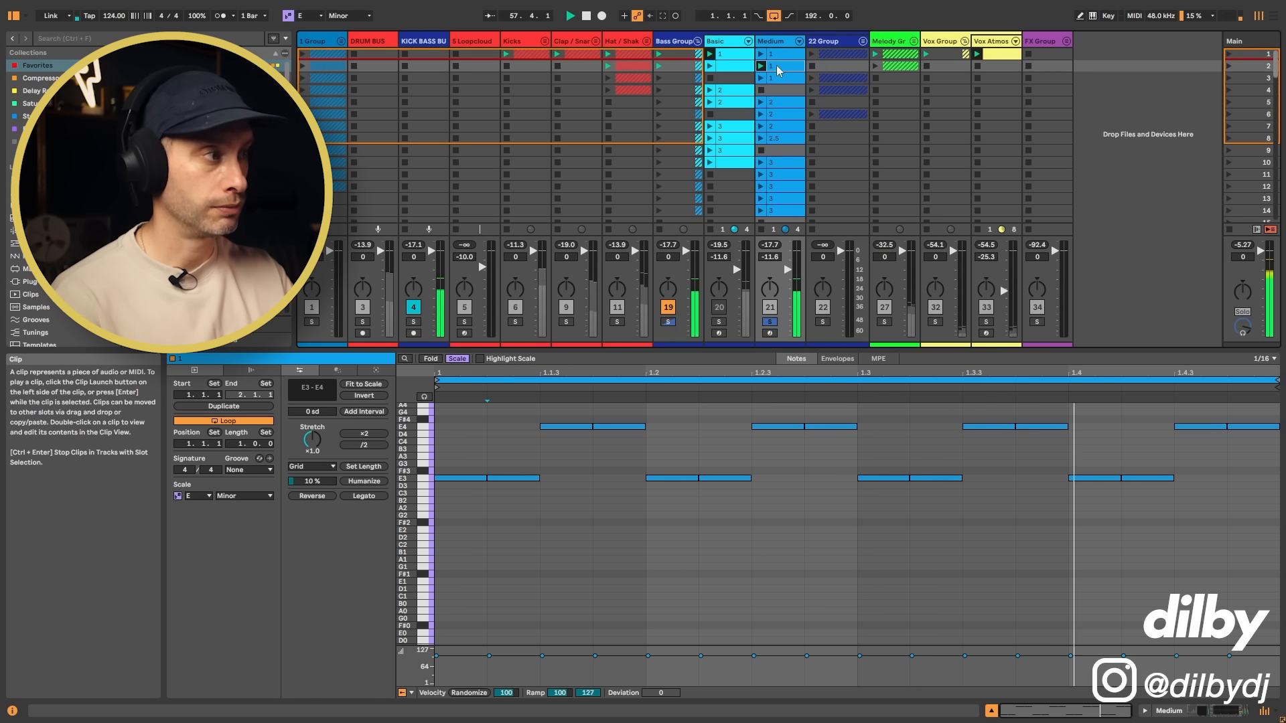
{"action": "left_click", "coordinate": [769, 322]}
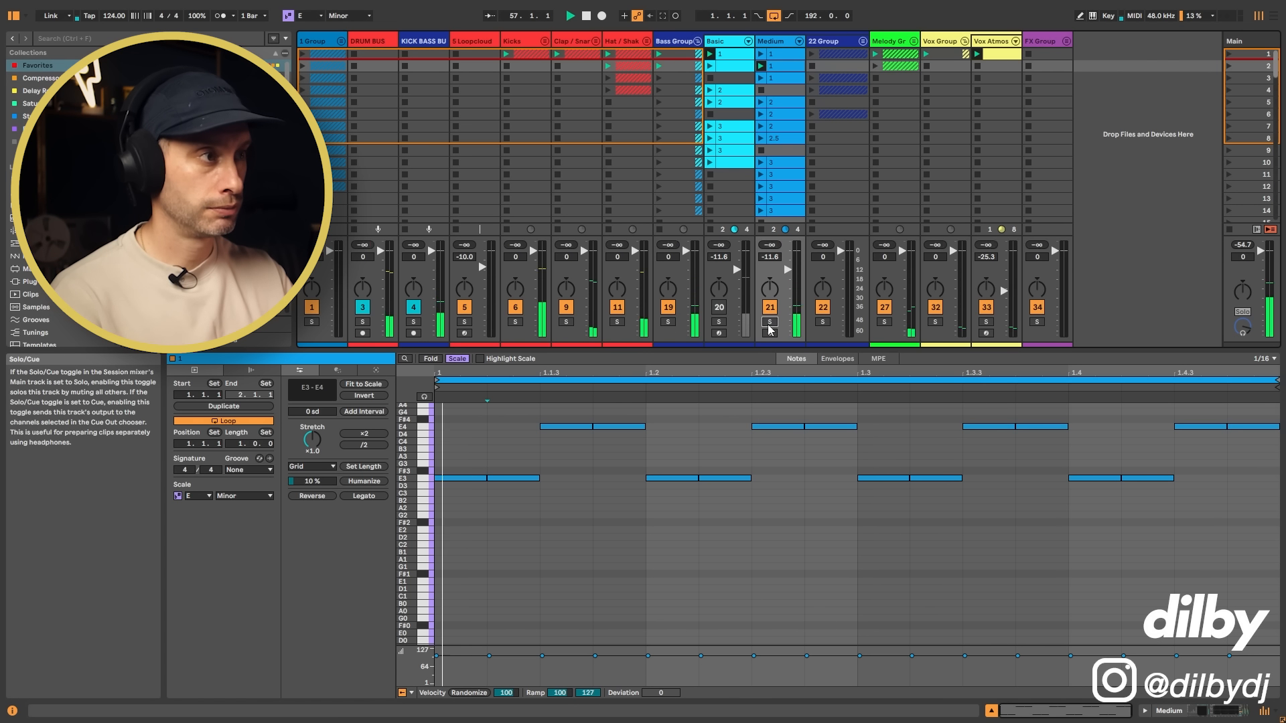
{"action": "left_click", "coordinate": [763, 56]}
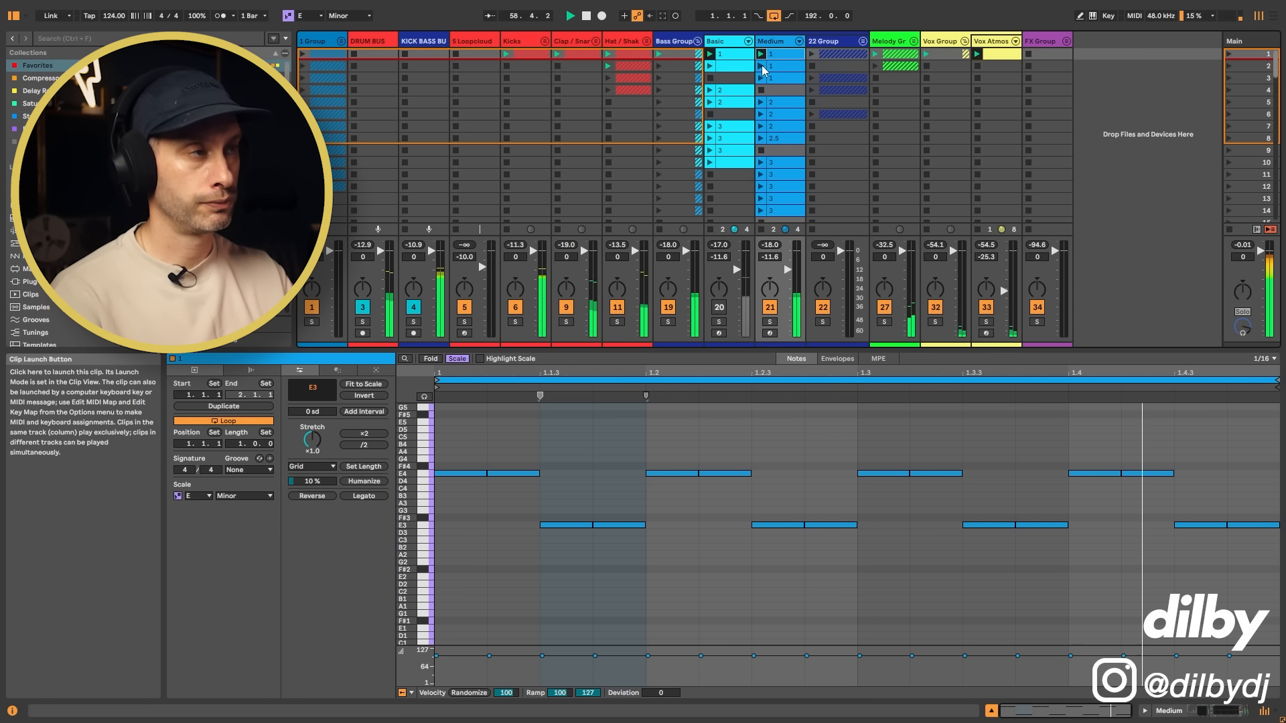
{"action": "left_click", "coordinate": [762, 67]}
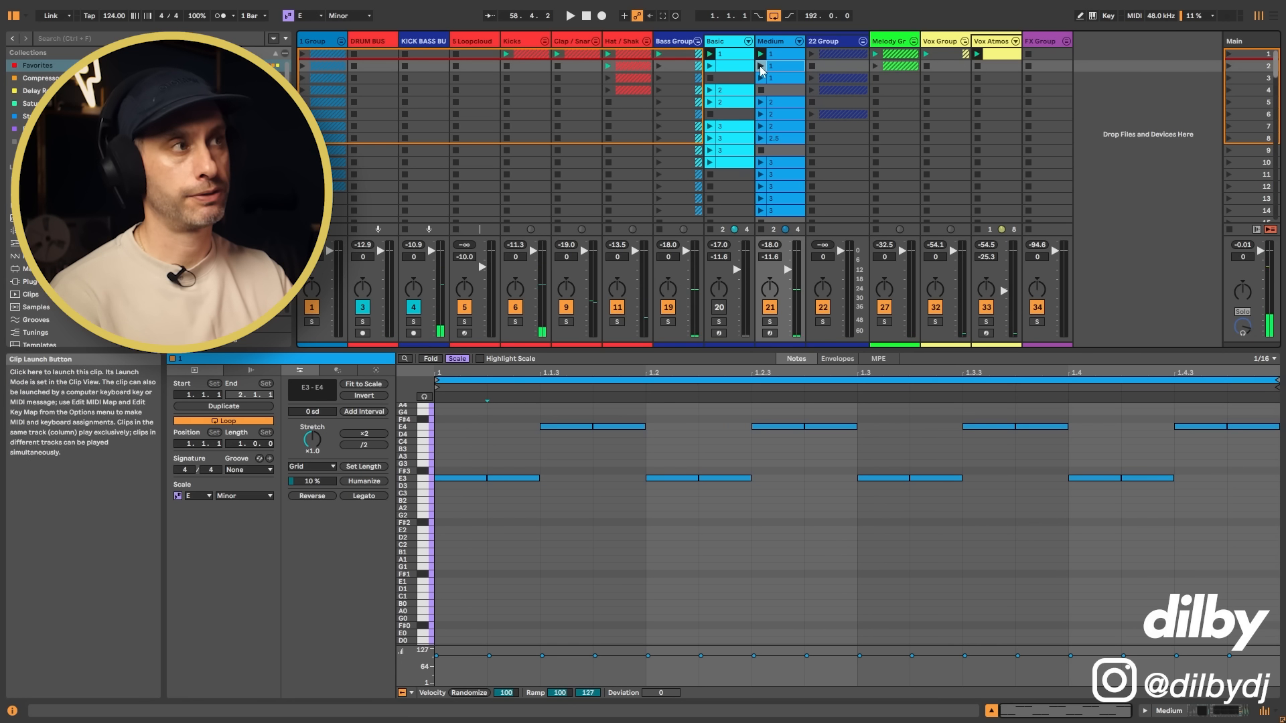
{"action": "left_click", "coordinate": [762, 67]}
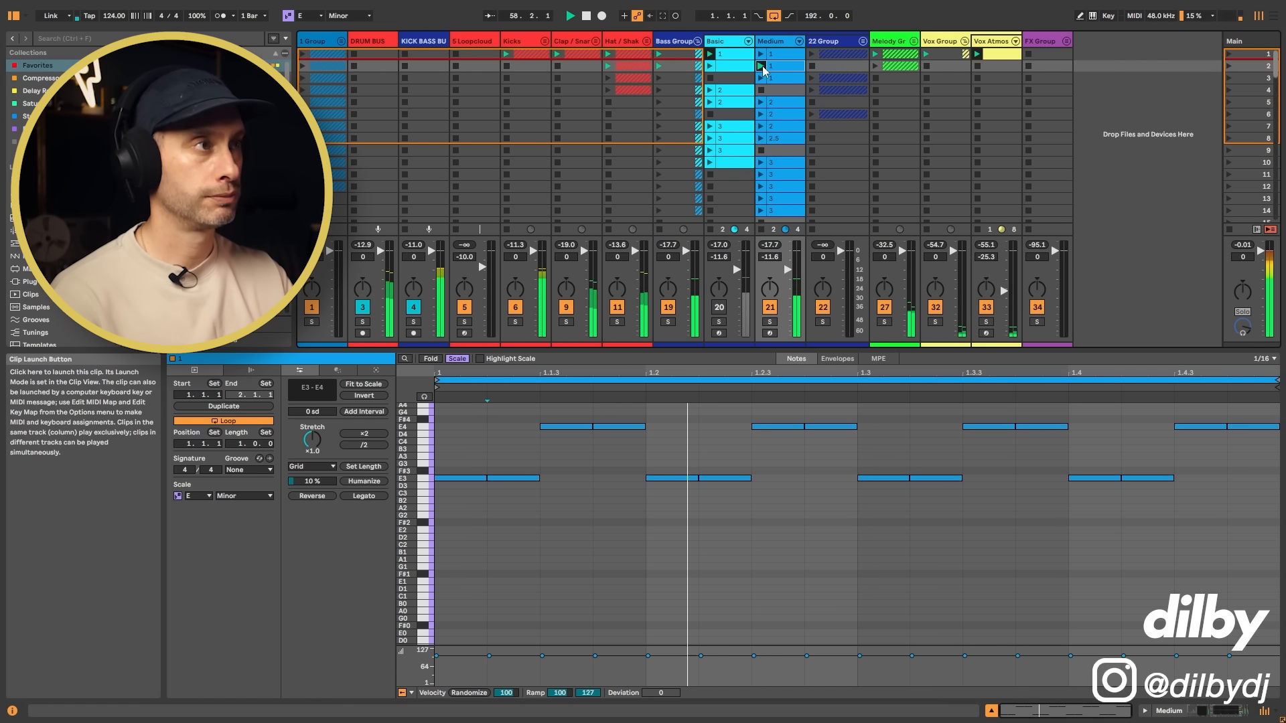
{"action": "key", "text": "space"}
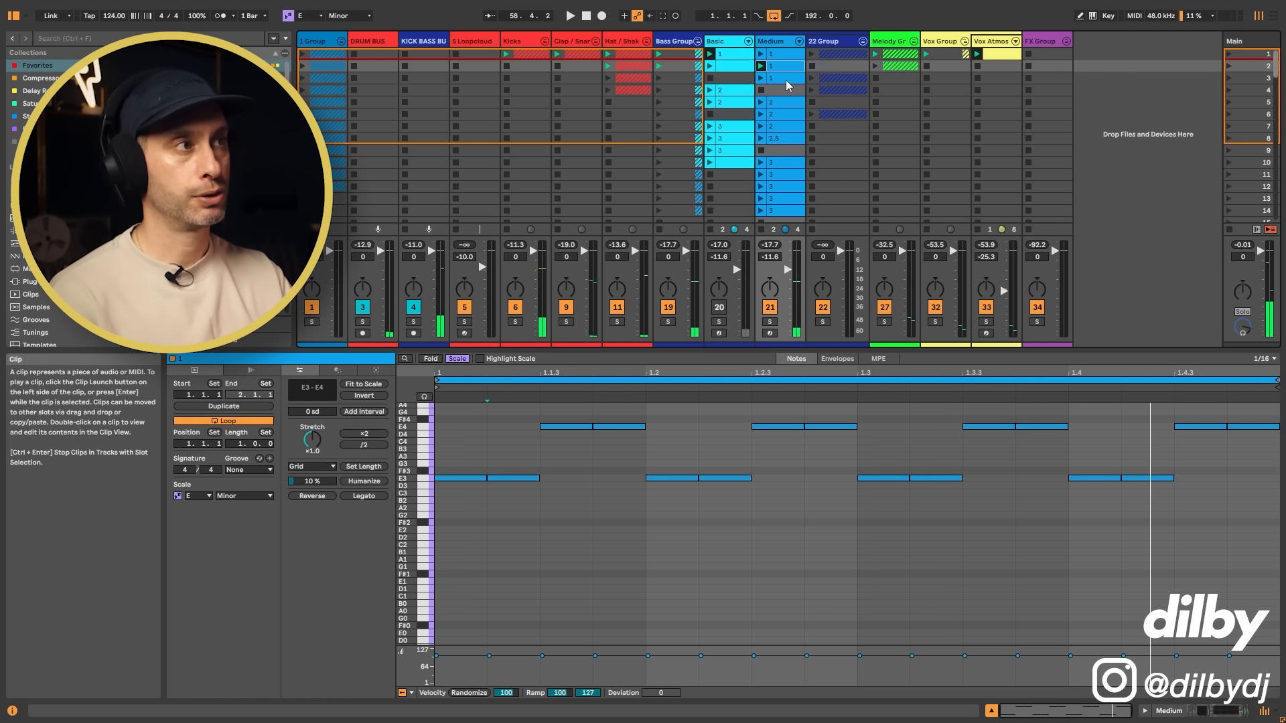
Step: Open the Medium track's scene 3 clip, highlight its scattered E4 notes and audition it with the groove
{"action": "left_click", "coordinate": [790, 78]}
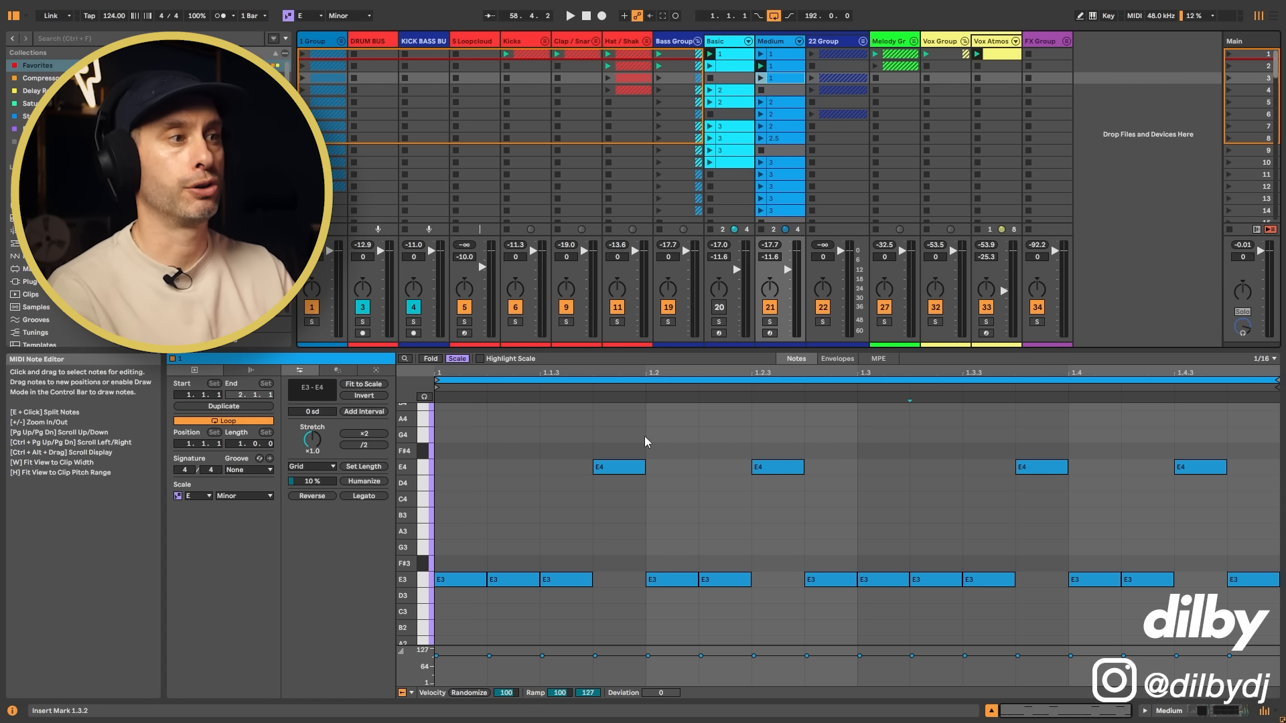
{"action": "left_click_drag", "start_coordinate": [564, 433], "coordinate": [1228, 491]}
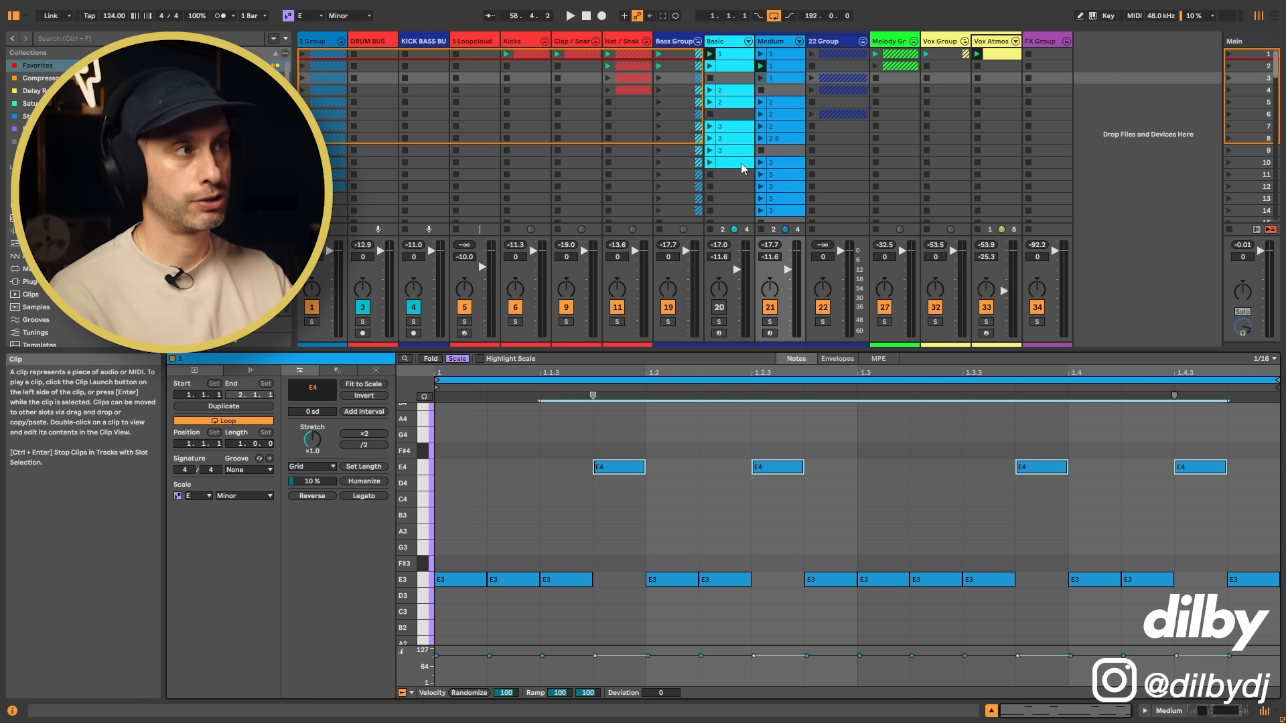
{"action": "left_click", "coordinate": [761, 79]}
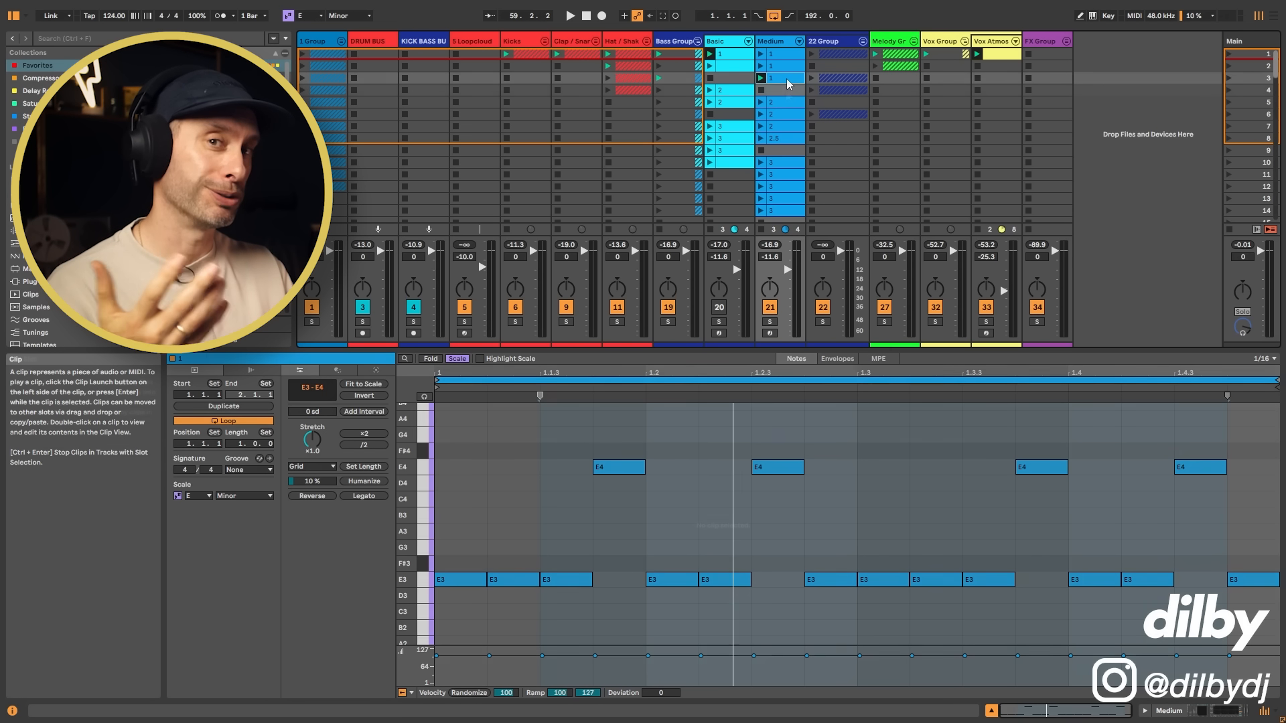
{"action": "left_click", "coordinate": [786, 90]}
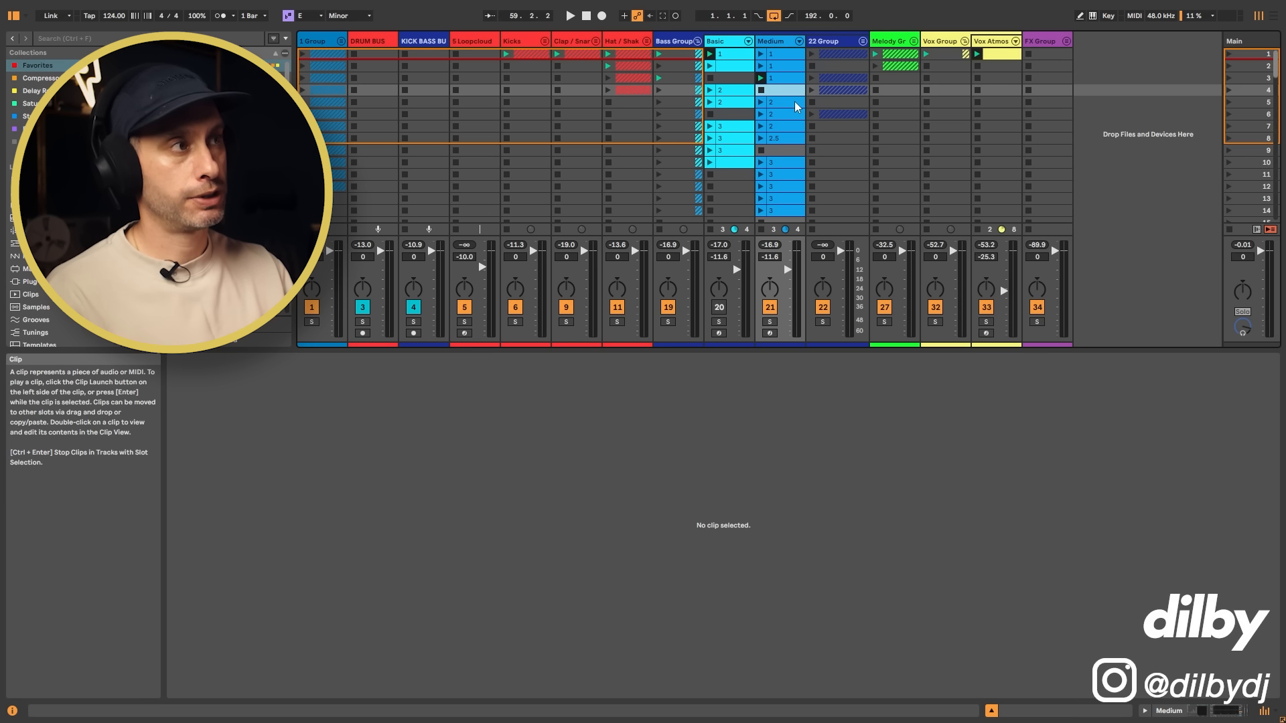
Step: Audition the Medium track's scene 5 clip and examine its E3 notes on the first and last beats
{"action": "left_click", "coordinate": [794, 101]}
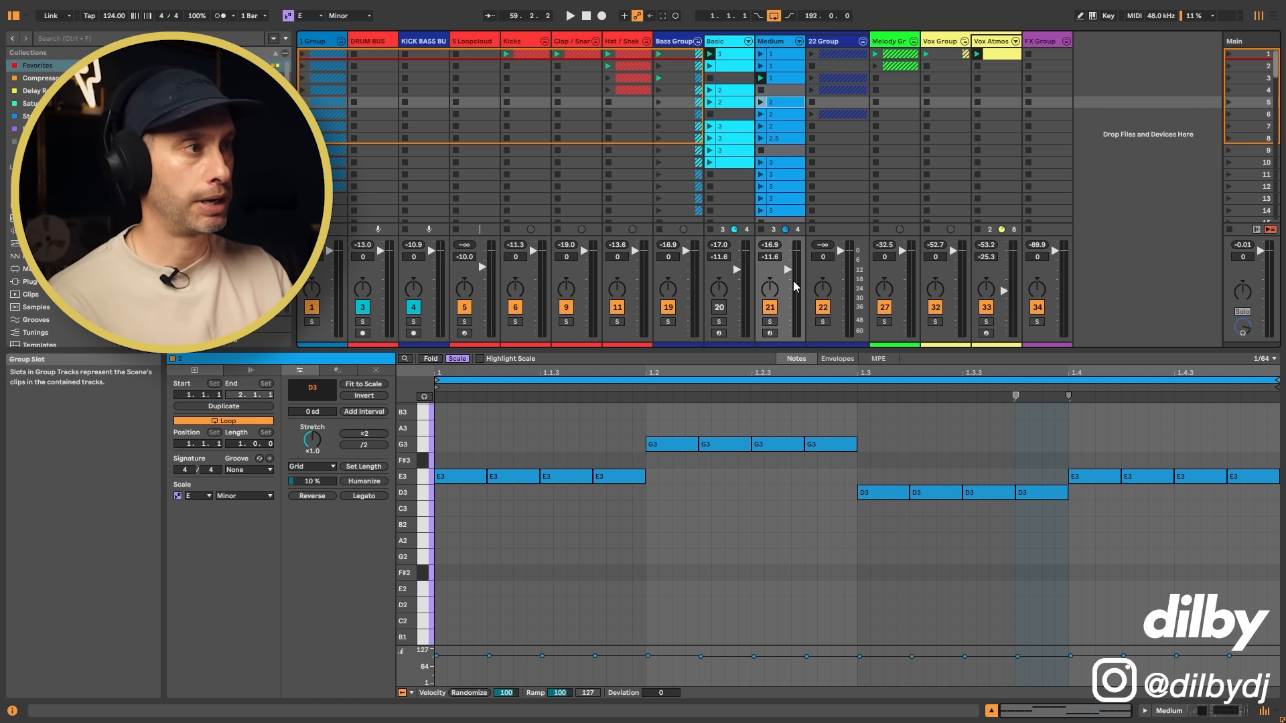
{"action": "left_click", "coordinate": [762, 102]}
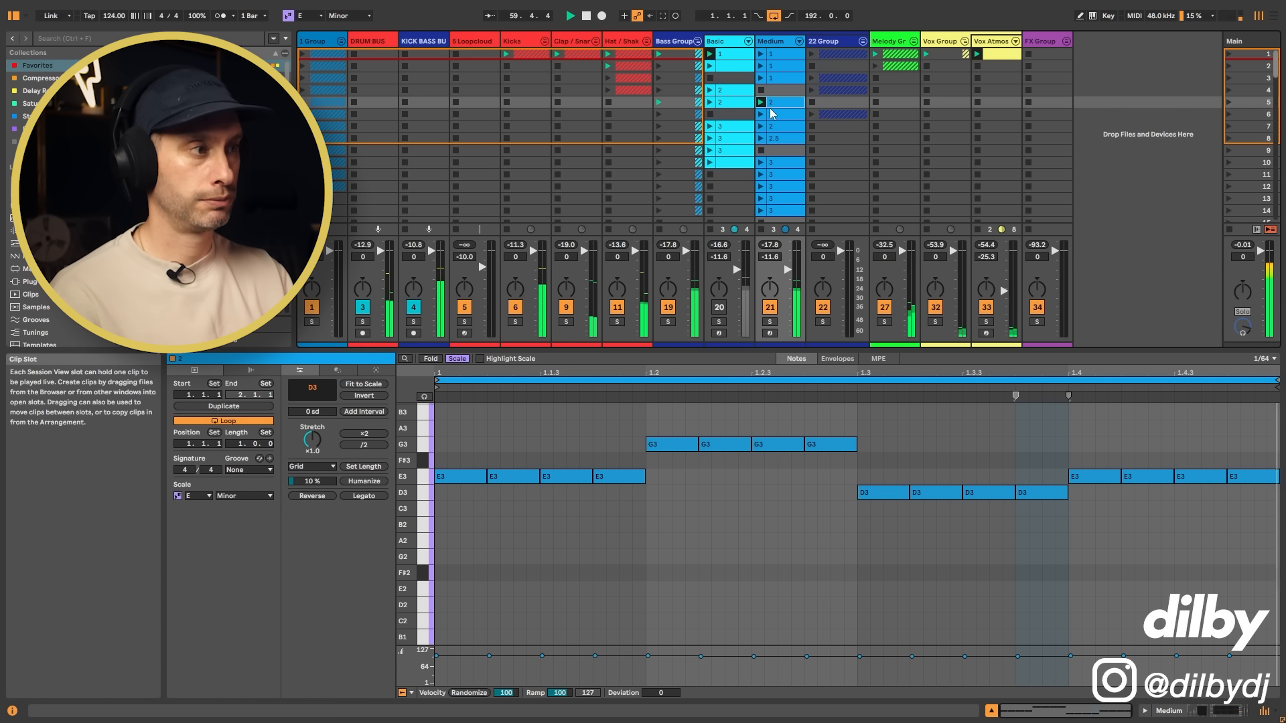
{"action": "key", "text": "space"}
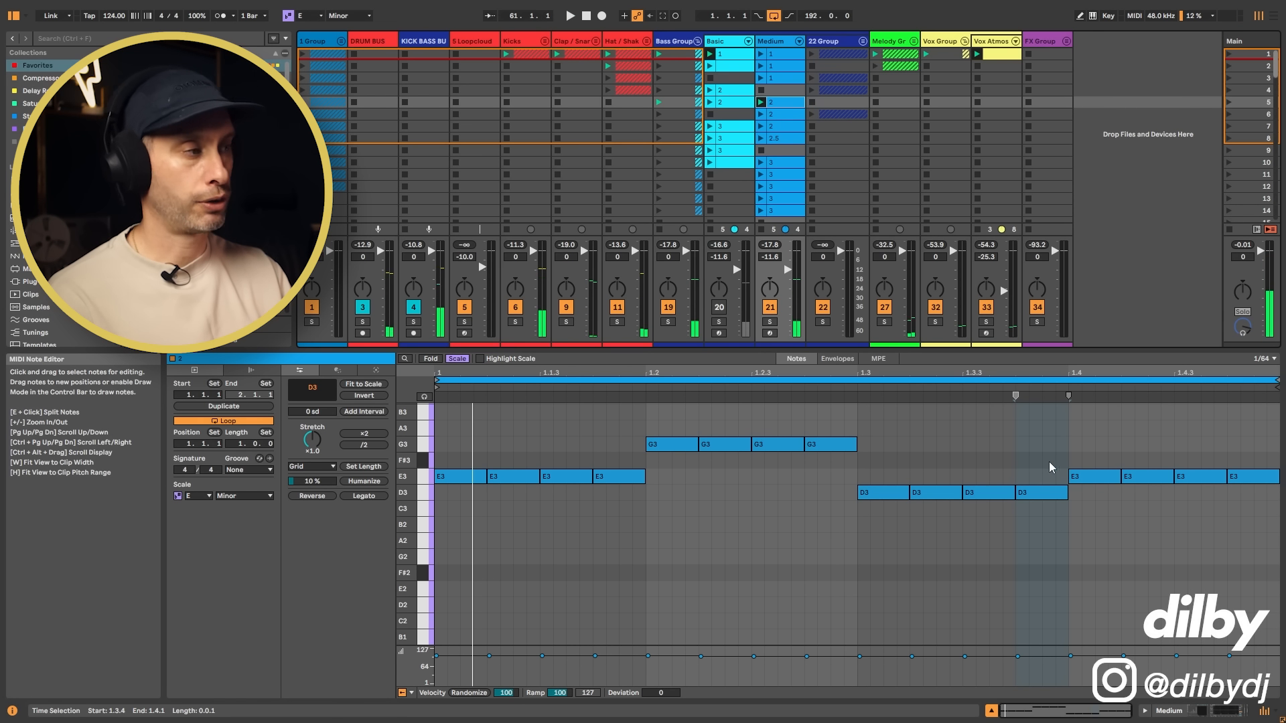
{"action": "left_click_drag", "start_coordinate": [1106, 442], "coordinate": [1267, 509]}
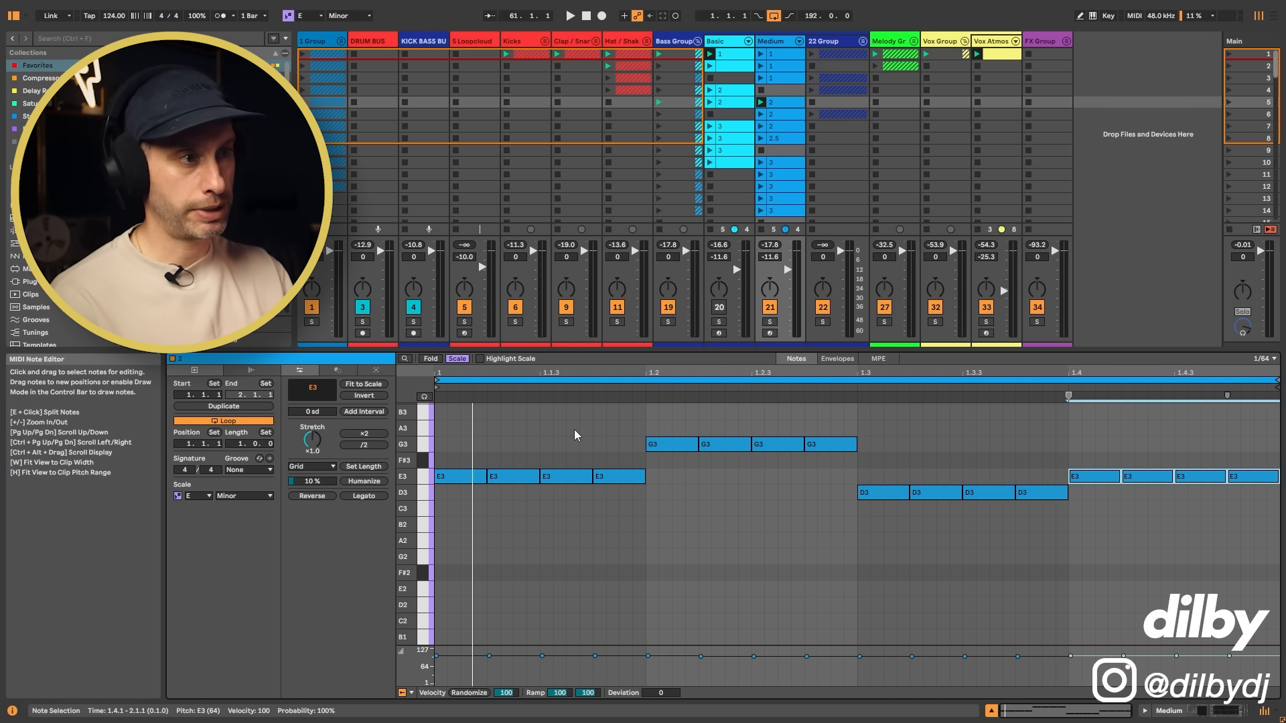
{"action": "left_click_drag", "start_coordinate": [448, 448], "coordinate": [626, 523]}
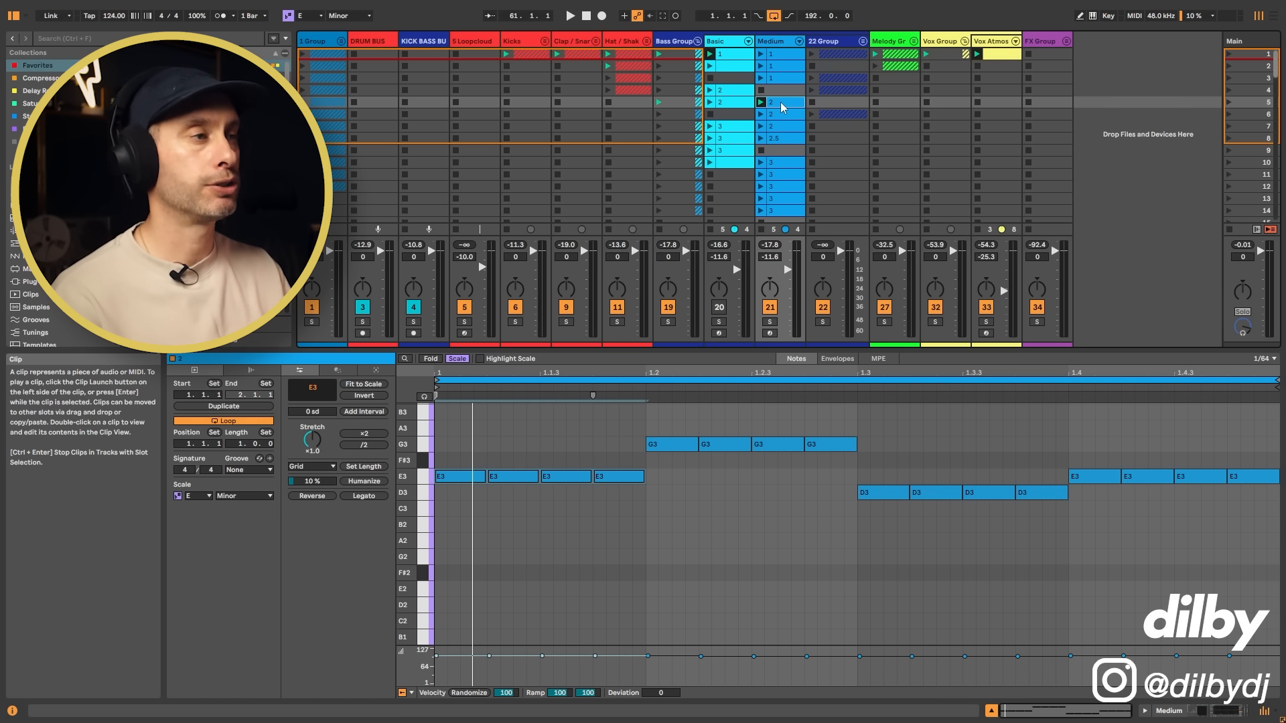
{"action": "key", "text": "space"}
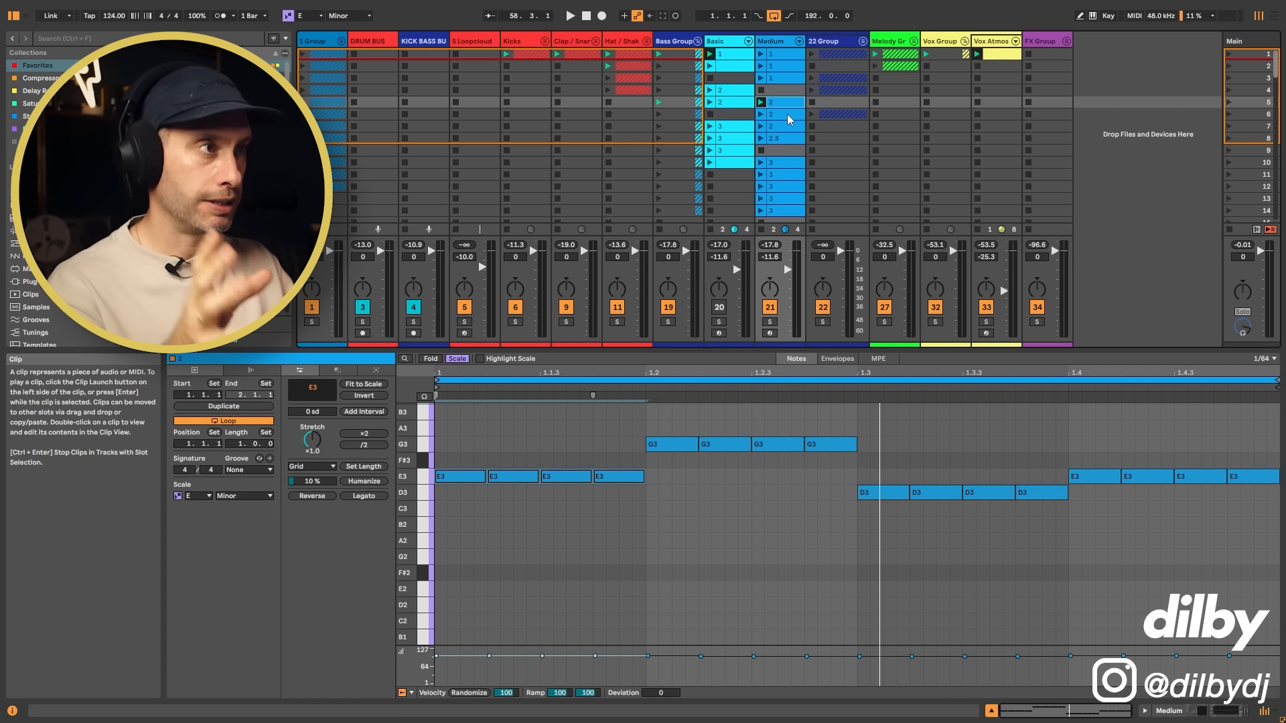
Step: Audition the Medium track's two-bar scene 6 clip, highlight its opening B3 notes and glance at the scene 7 clip
{"action": "left_click", "coordinate": [787, 114]}
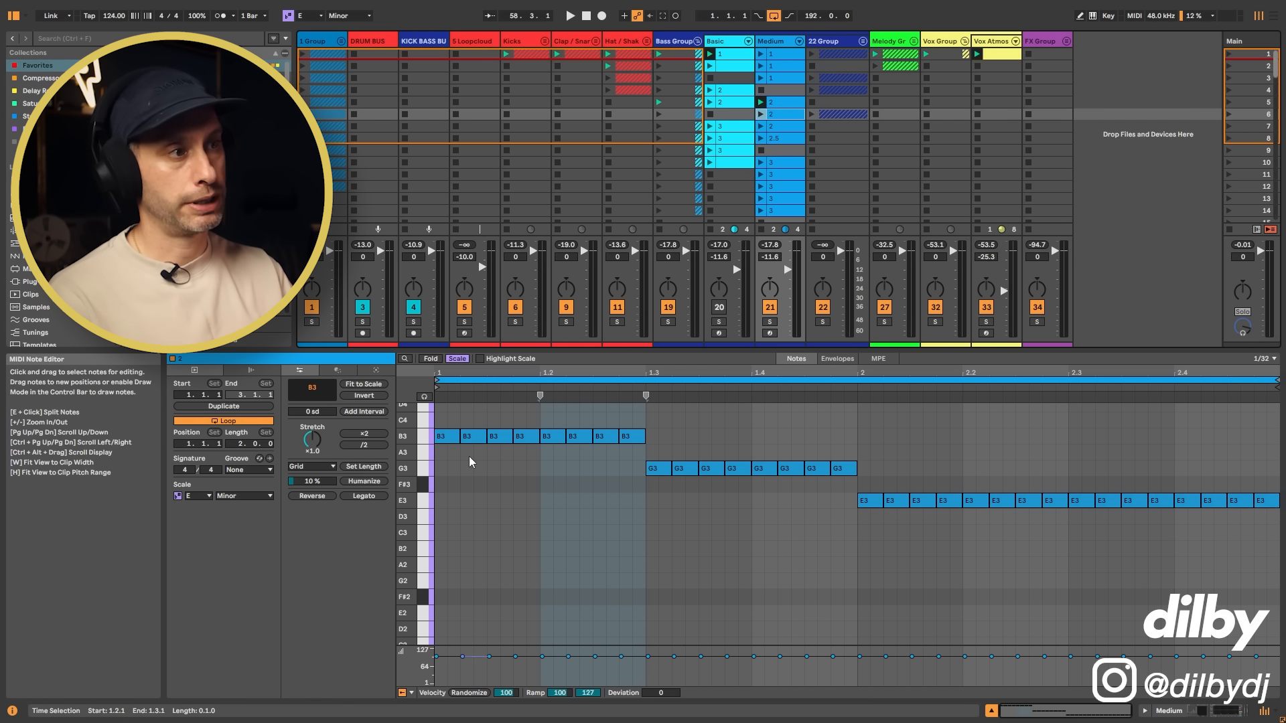
{"action": "left_click", "coordinate": [762, 114]}
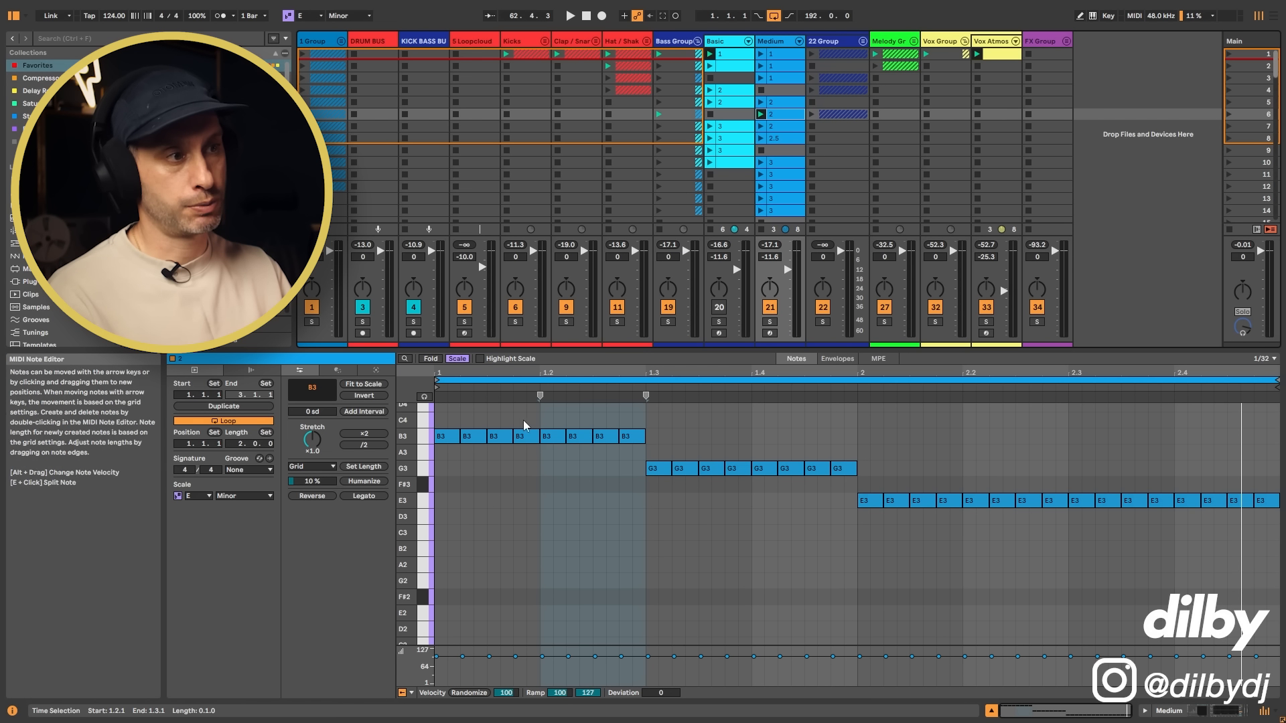
{"action": "left_click_drag", "start_coordinate": [440, 416], "coordinate": [642, 450]}
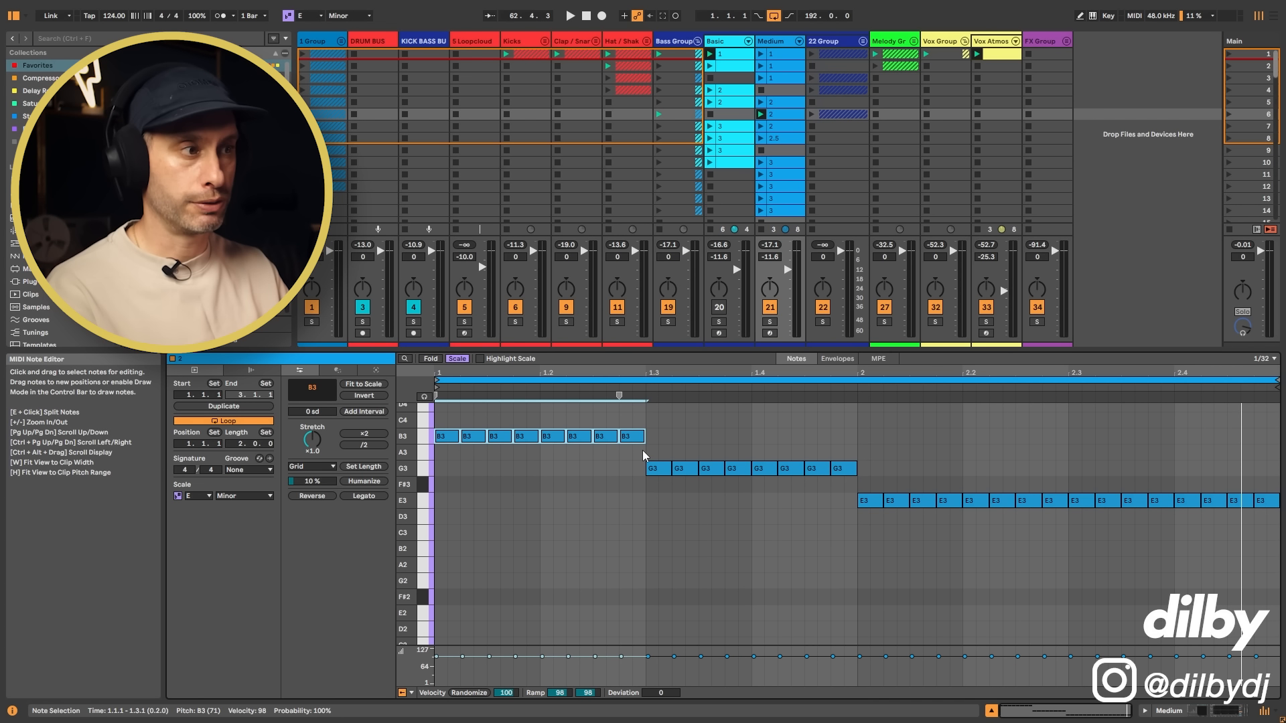
{"action": "left_click", "coordinate": [787, 126]}
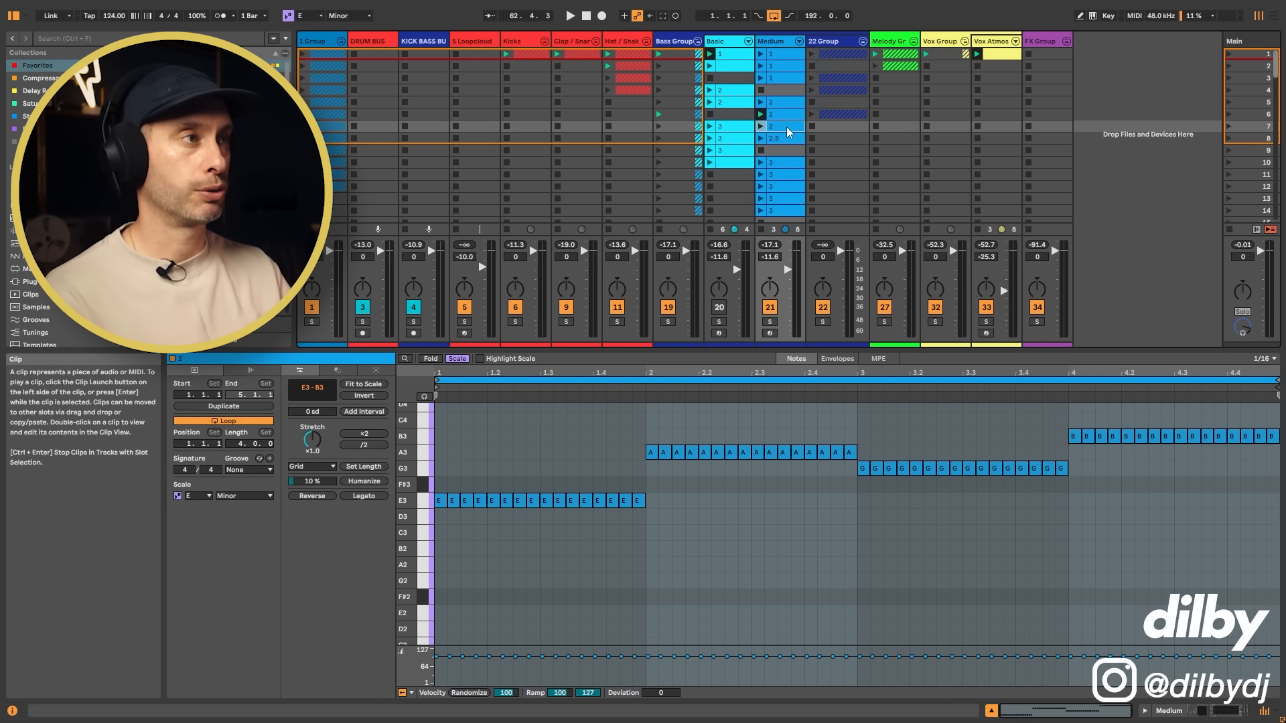
{"action": "left_click", "coordinate": [790, 114]}
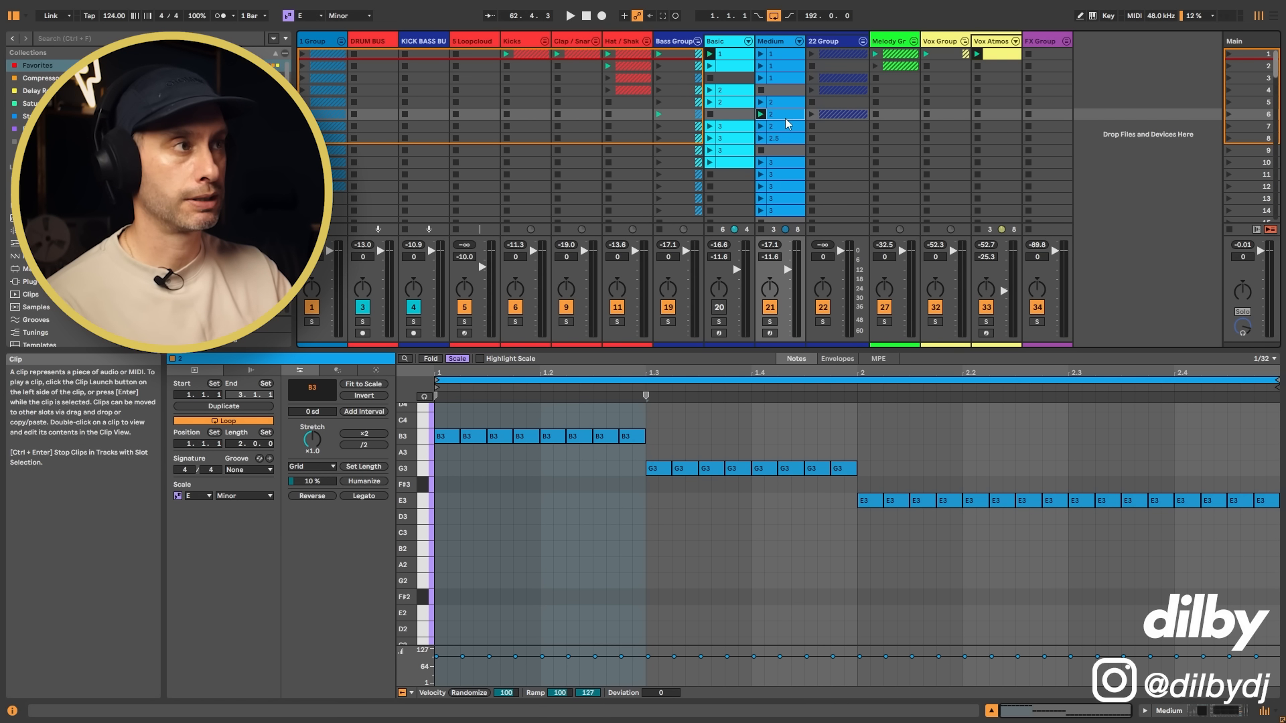
Step: Audition the Medium track's four-bar scene 7 clip and examine its E3 notes in bar 1 and A3 notes in bar 2
{"action": "left_click", "coordinate": [788, 130]}
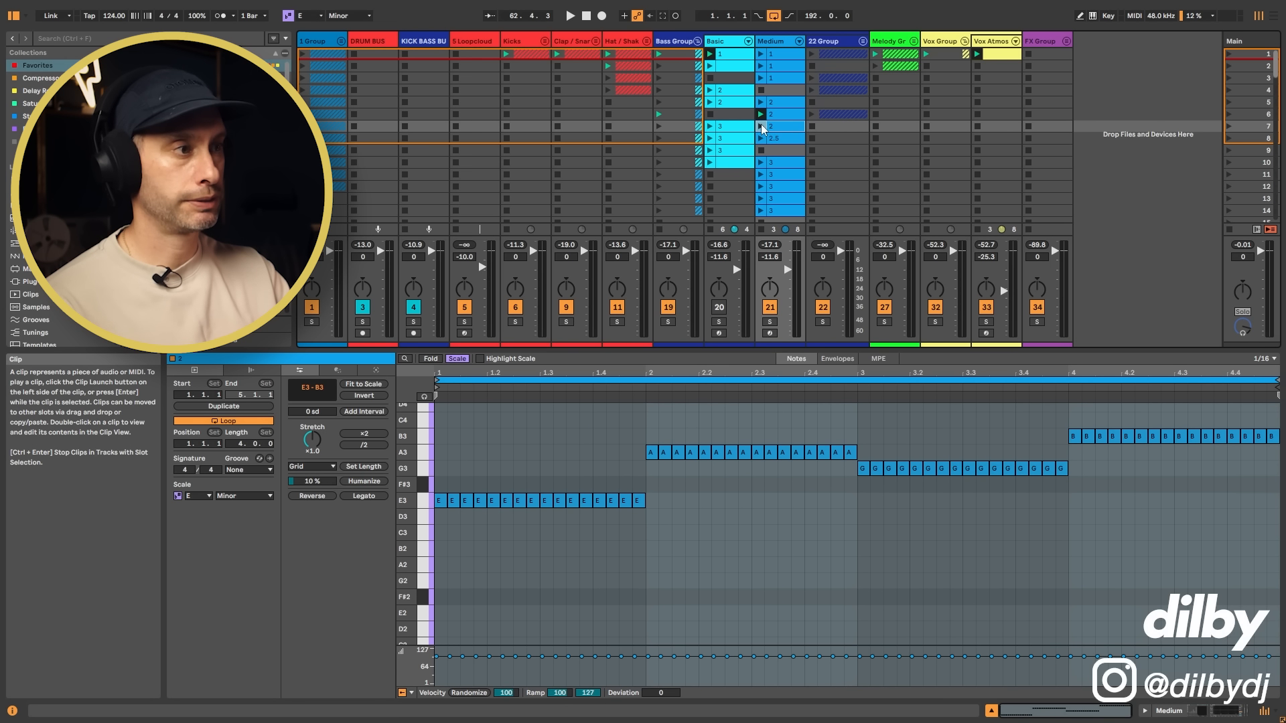
{"action": "left_click", "coordinate": [761, 126]}
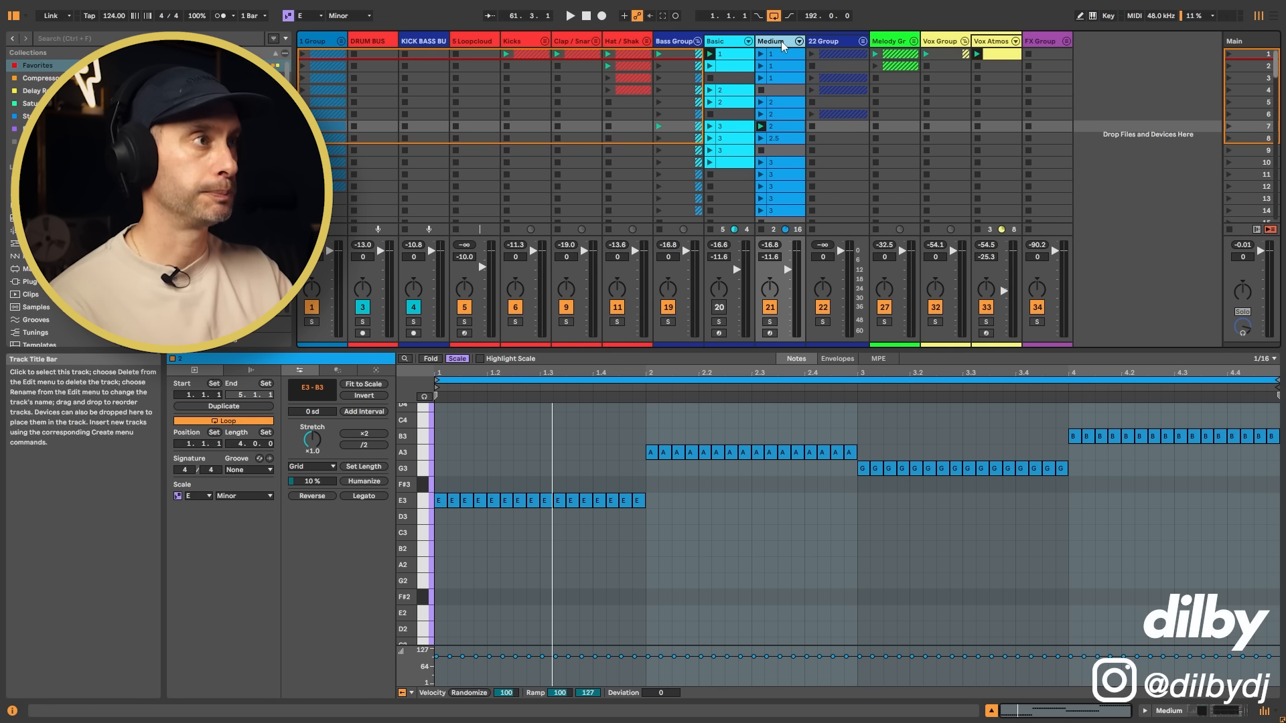
{"action": "left_click", "coordinate": [779, 127]}
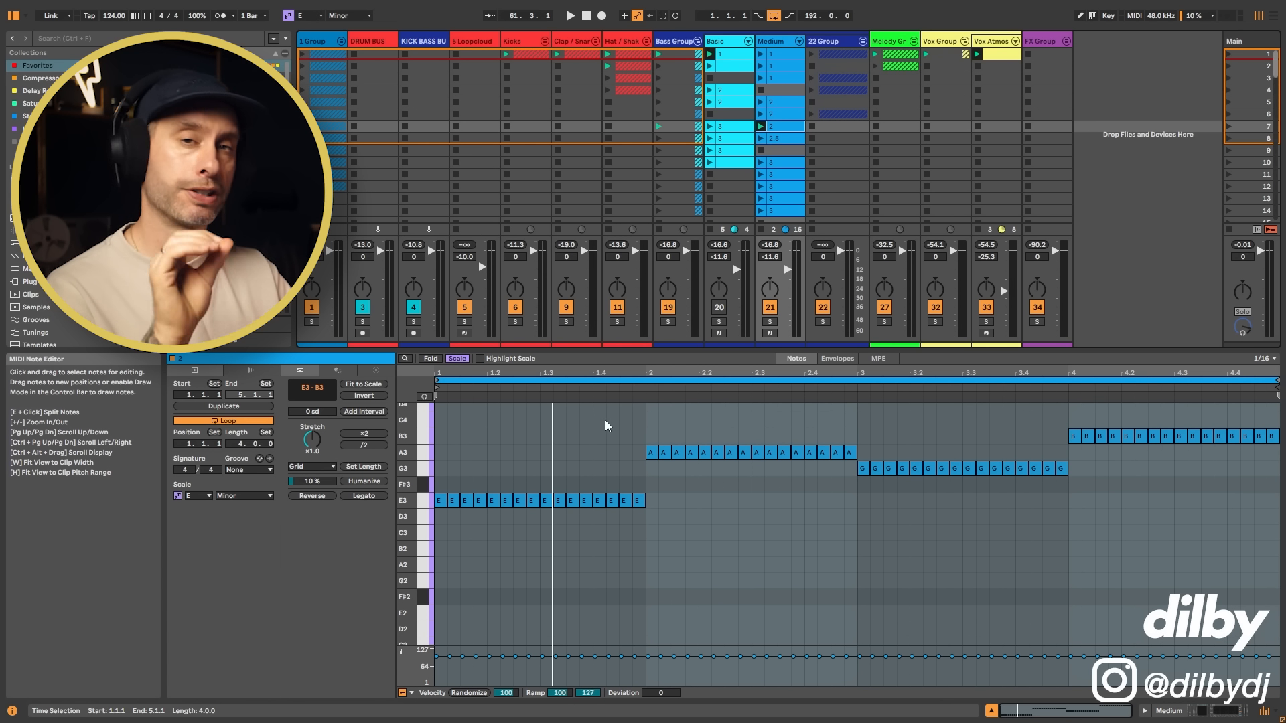
{"action": "left_click_drag", "start_coordinate": [437, 529], "coordinate": [647, 500]}
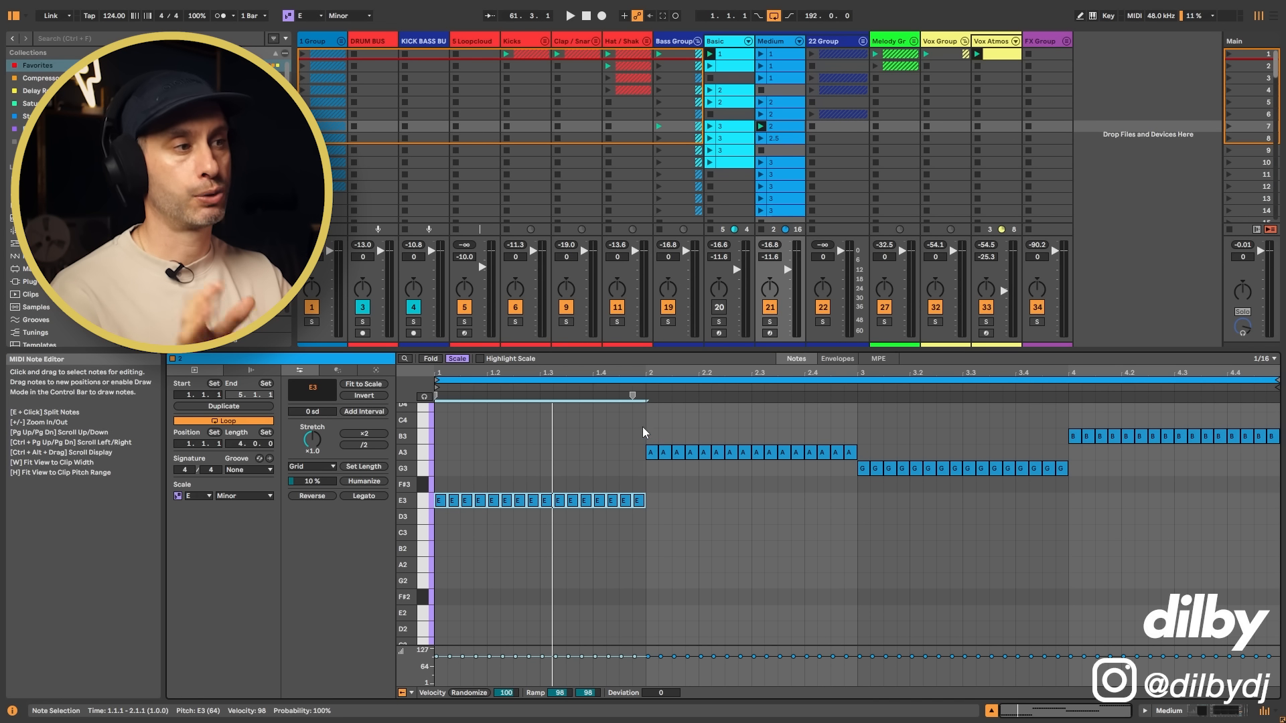
{"action": "left_click_drag", "start_coordinate": [643, 432], "coordinate": [829, 481]}
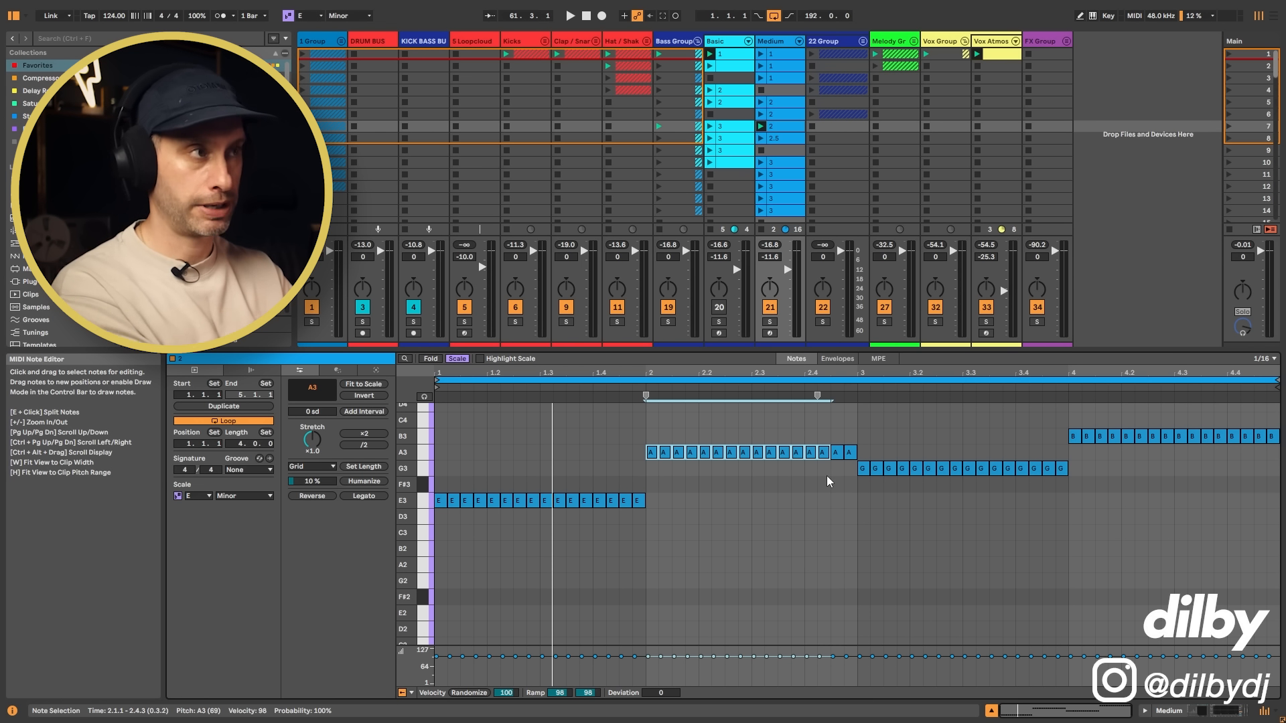
{"action": "left_click", "coordinate": [795, 132]}
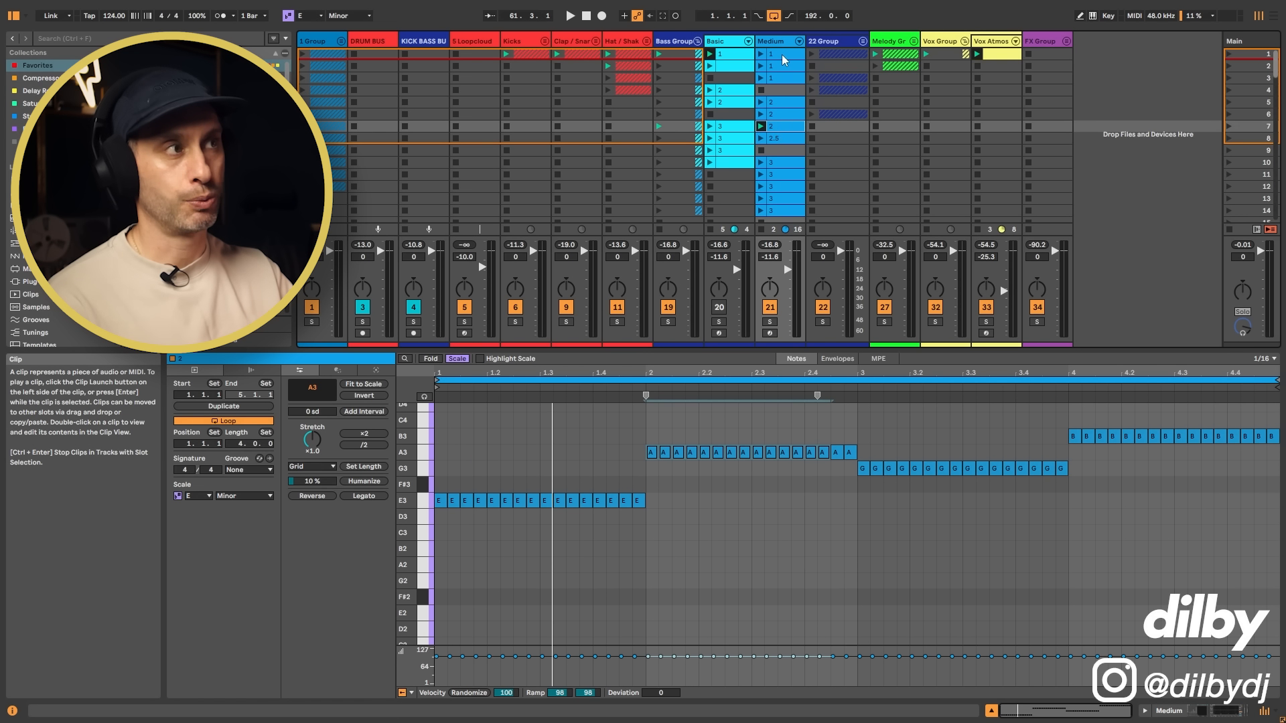
Step: Open the Medium track's scene 8 clip named 2.5, enlarge the note editor and highlight the D3, D4 and E3 notes around beats 3 and 4
{"action": "left_click", "coordinate": [780, 142]}
{"action": "left_click_drag", "start_coordinate": [661, 354], "coordinate": [663, 194]}
{"action": "left_click_drag", "start_coordinate": [916, 324], "coordinate": [1089, 478]}
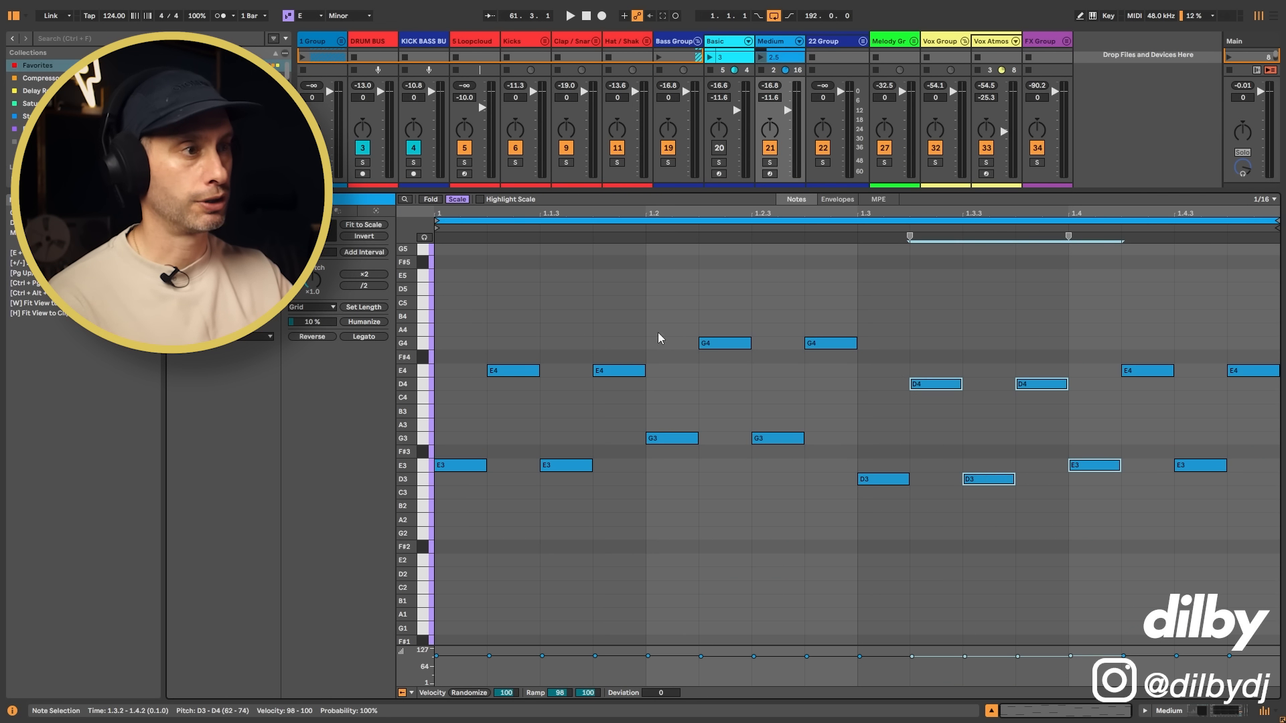
Step: Shrink the note editor and audition the Medium track's scene 8 clip named 2.5
{"action": "left_click_drag", "start_coordinate": [770, 193], "coordinate": [767, 317]}
{"action": "left_click", "coordinate": [761, 58]}
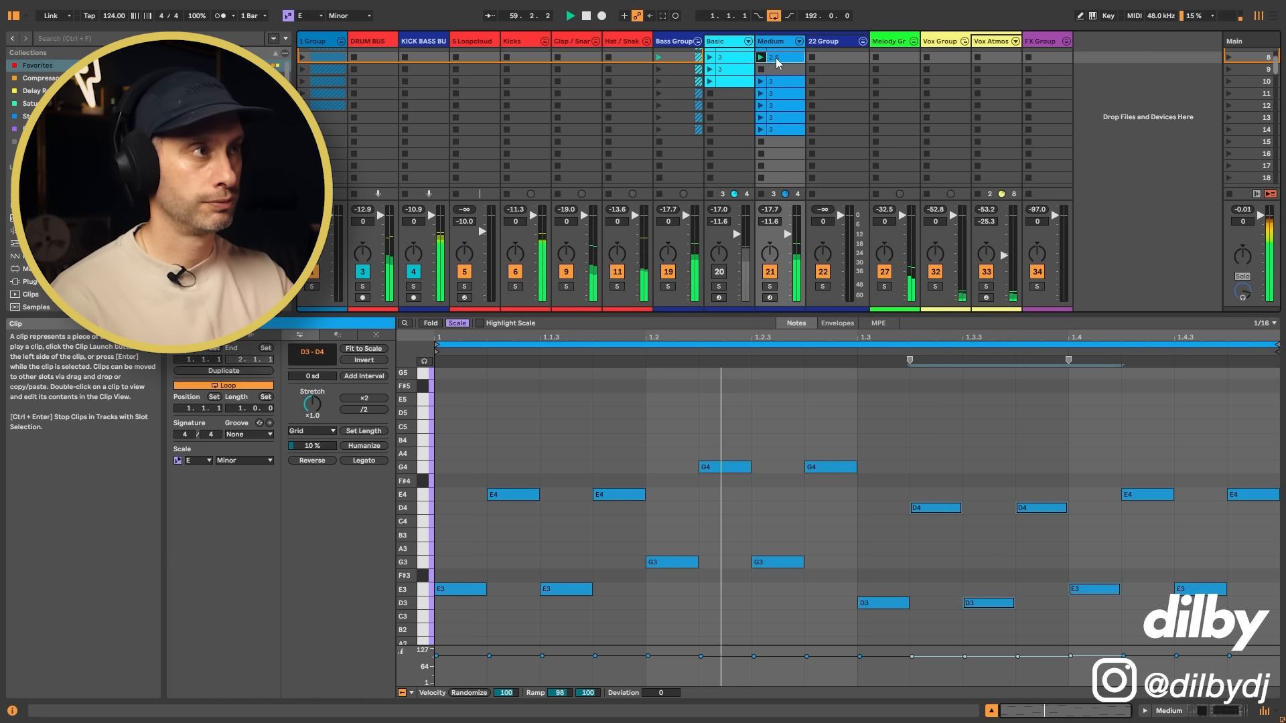
{"action": "key", "text": "space"}
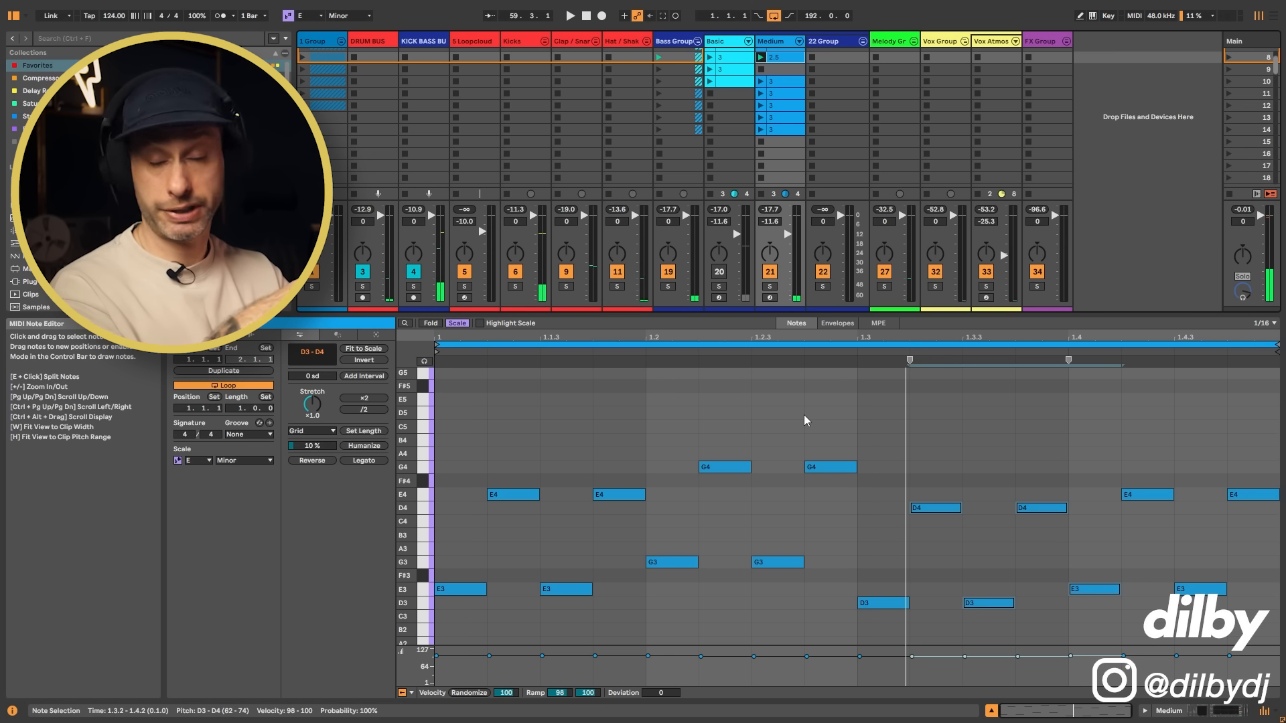
Step: Audition the Medium track's scene 5 clip and compare it with the octave-jumping scene 8 clip
{"action": "scroll", "coordinate": [770, 134], "scroll_direction": "up", "scroll_amount": 4}
{"action": "left_click", "coordinate": [761, 101]}
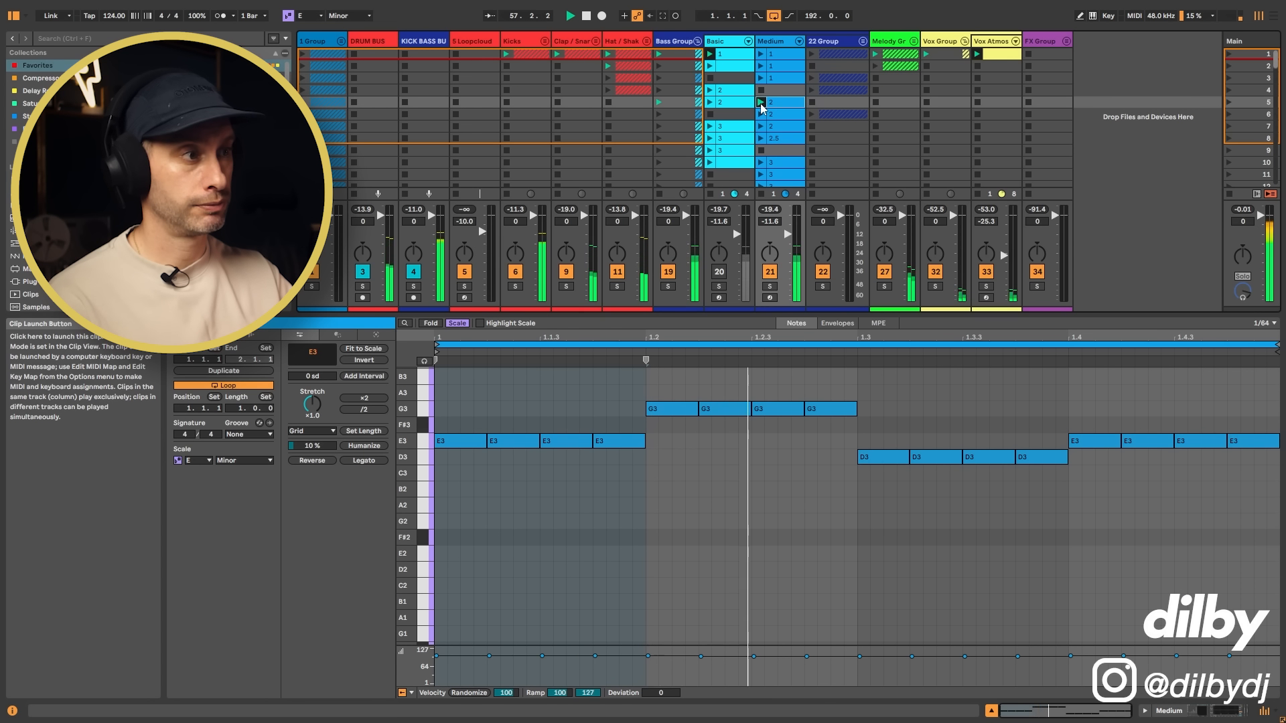
{"action": "left_click", "coordinate": [762, 138]}
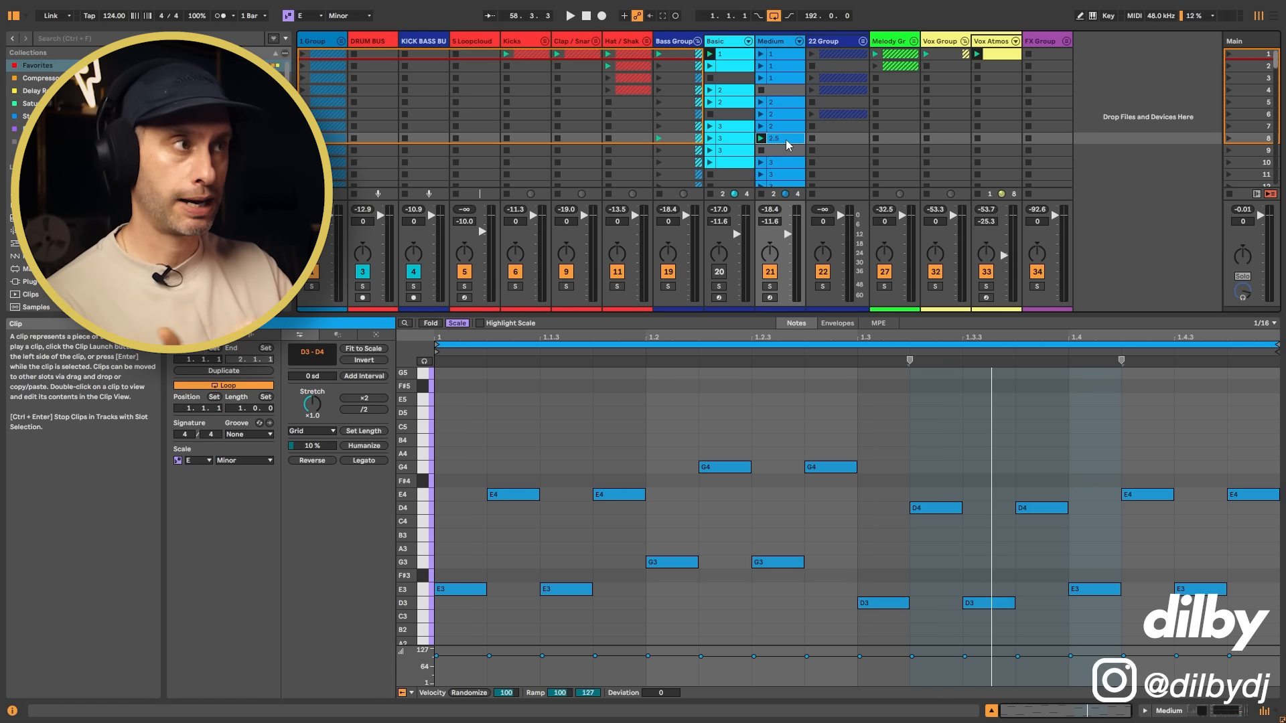
Step: Extend the session clip grid to show more scenes and revisit the notes of the Medium track's scene 8 clip
{"action": "left_click", "coordinate": [784, 150]}
{"action": "left_click_drag", "start_coordinate": [812, 310], "coordinate": [799, 410]}
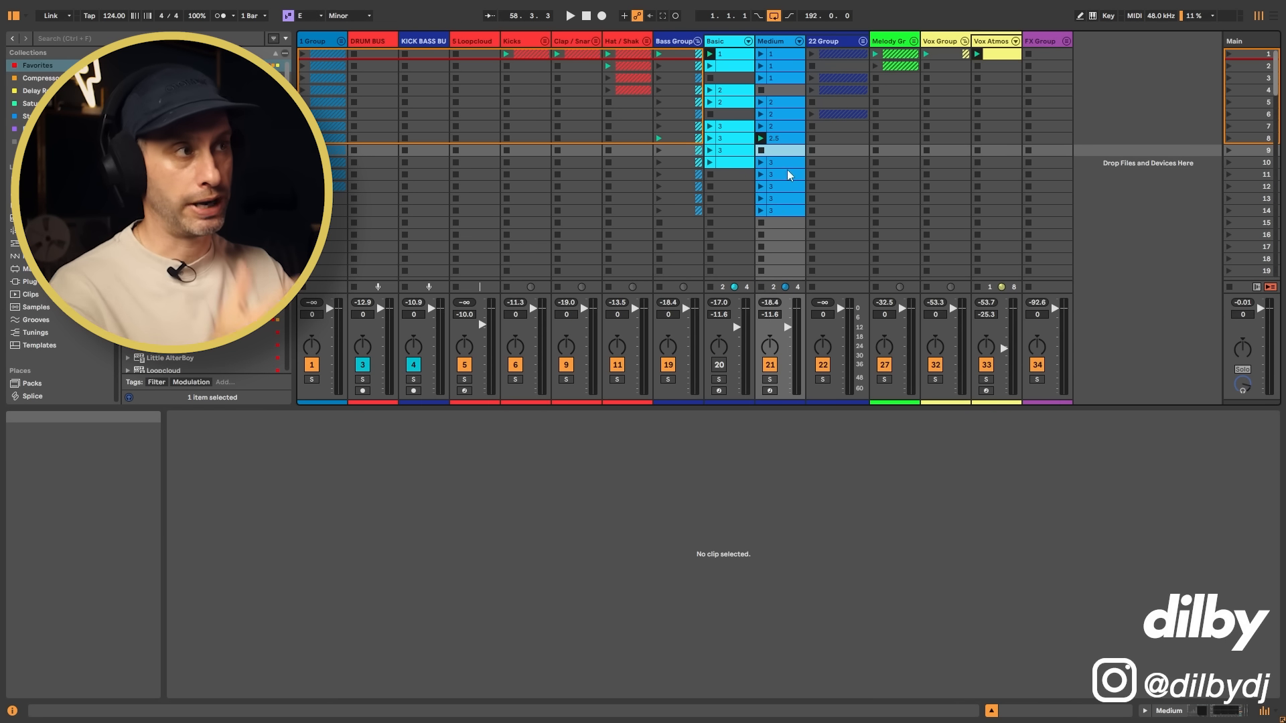
{"action": "left_click", "coordinate": [785, 138]}
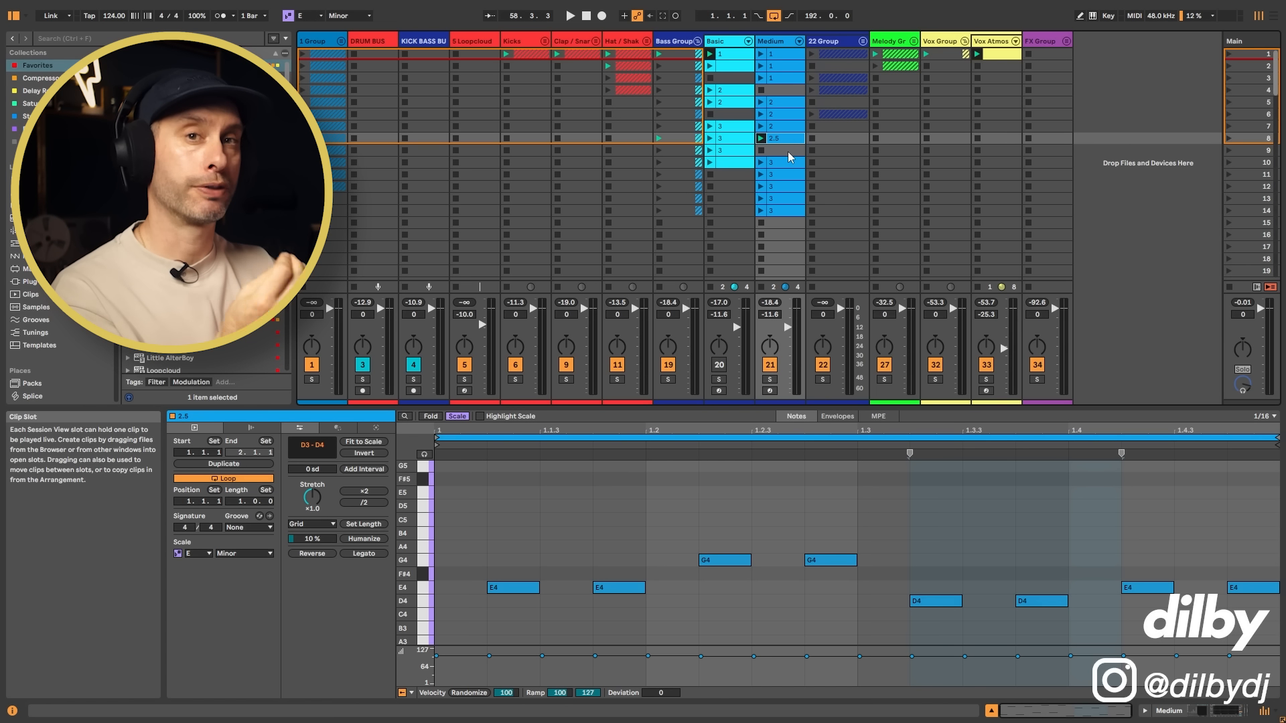
{"action": "left_click", "coordinate": [788, 151]}
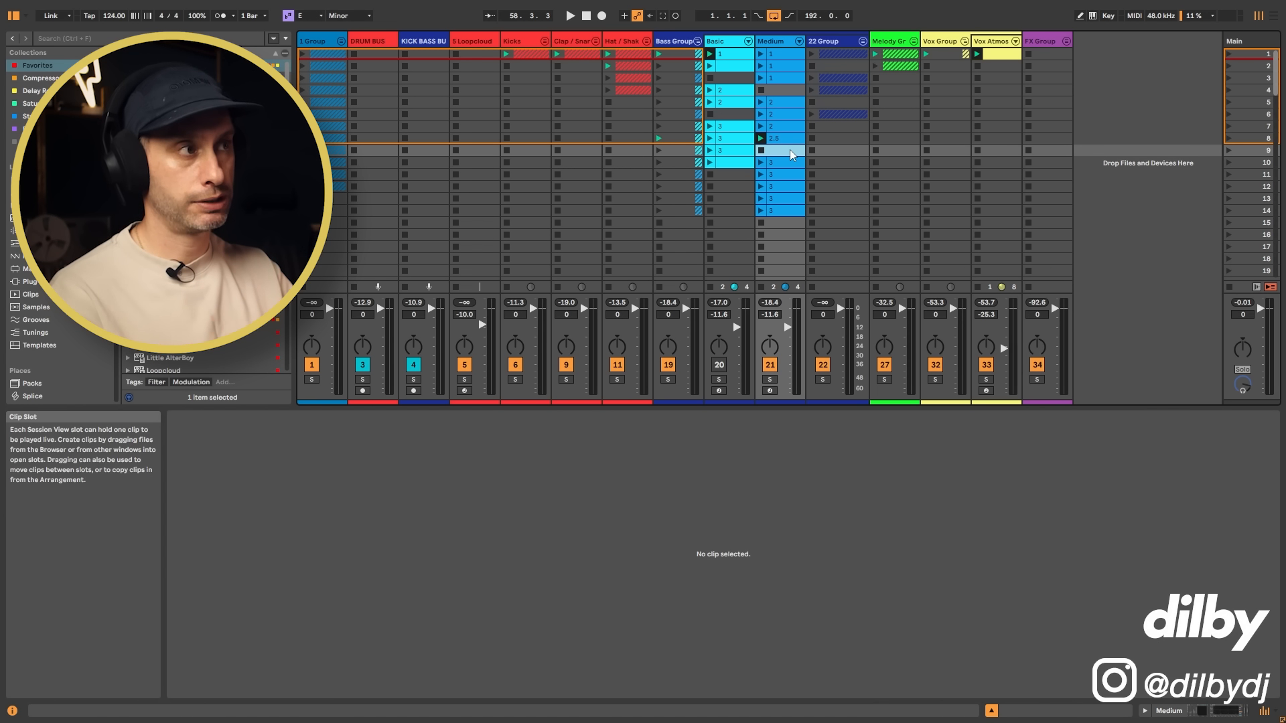
Step: Open the Medium track's scene 10 clip, examine its E3 and B3 notes and audition it
{"action": "key", "text": "Down"}
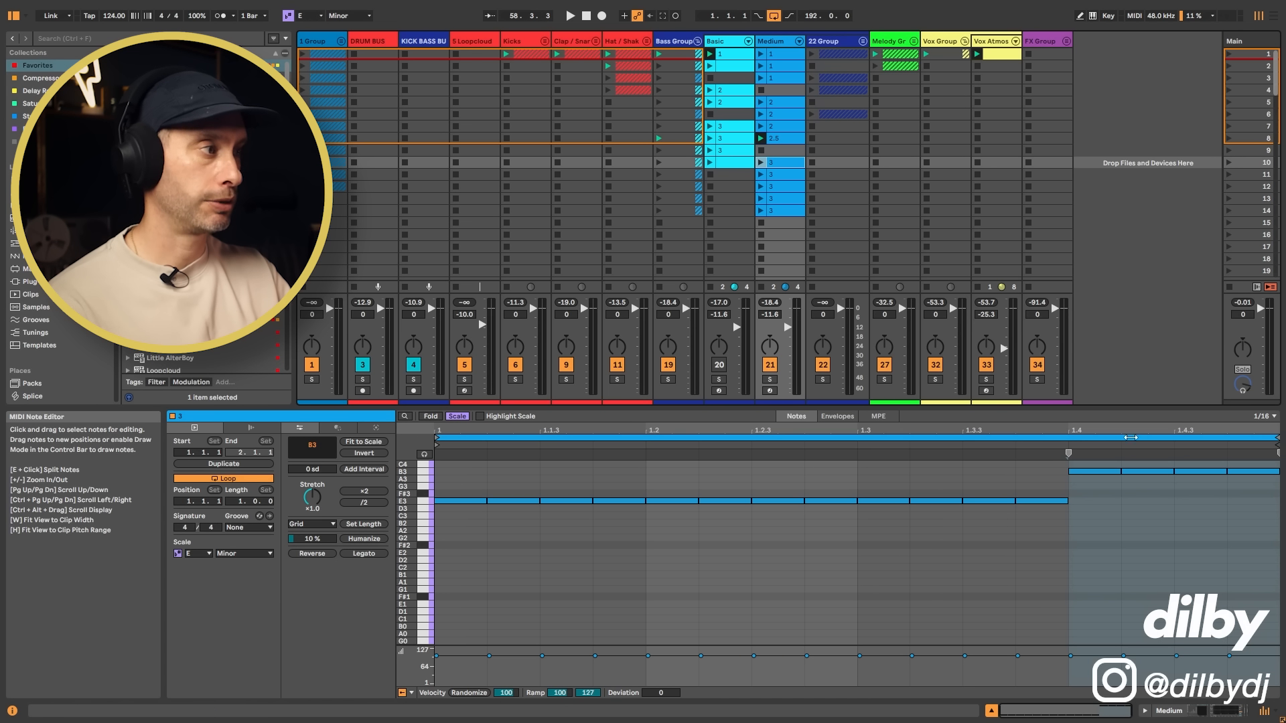
{"action": "left_click", "coordinate": [761, 163]}
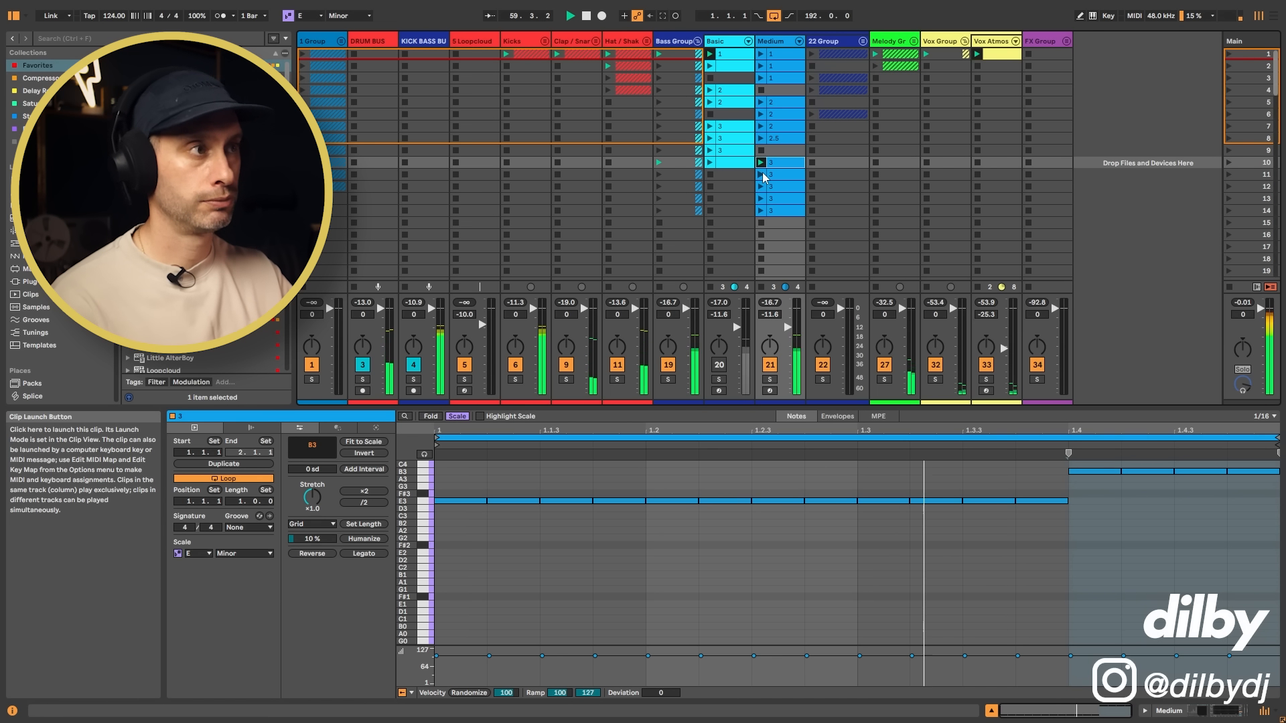
{"action": "key", "text": "space"}
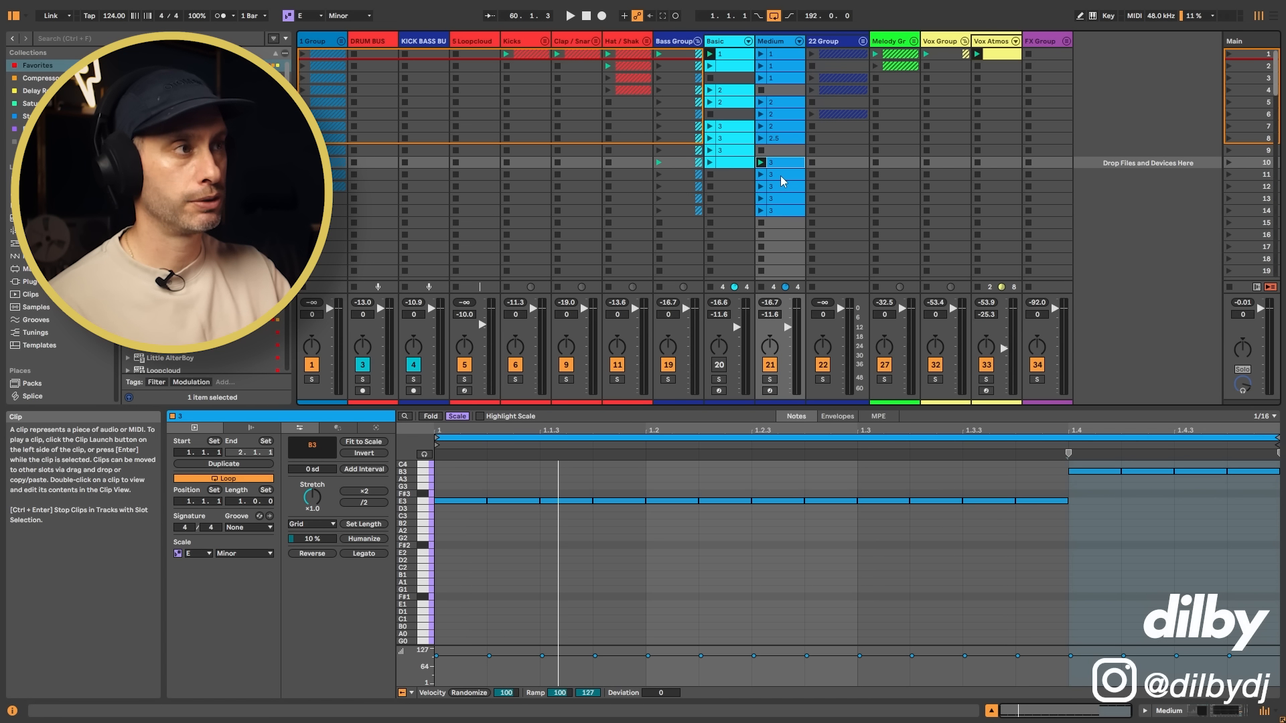
Step: Audition the Medium track's scene 11 and scene 12 clips and examine their changing-note patterns
{"action": "left_click", "coordinate": [761, 174]}
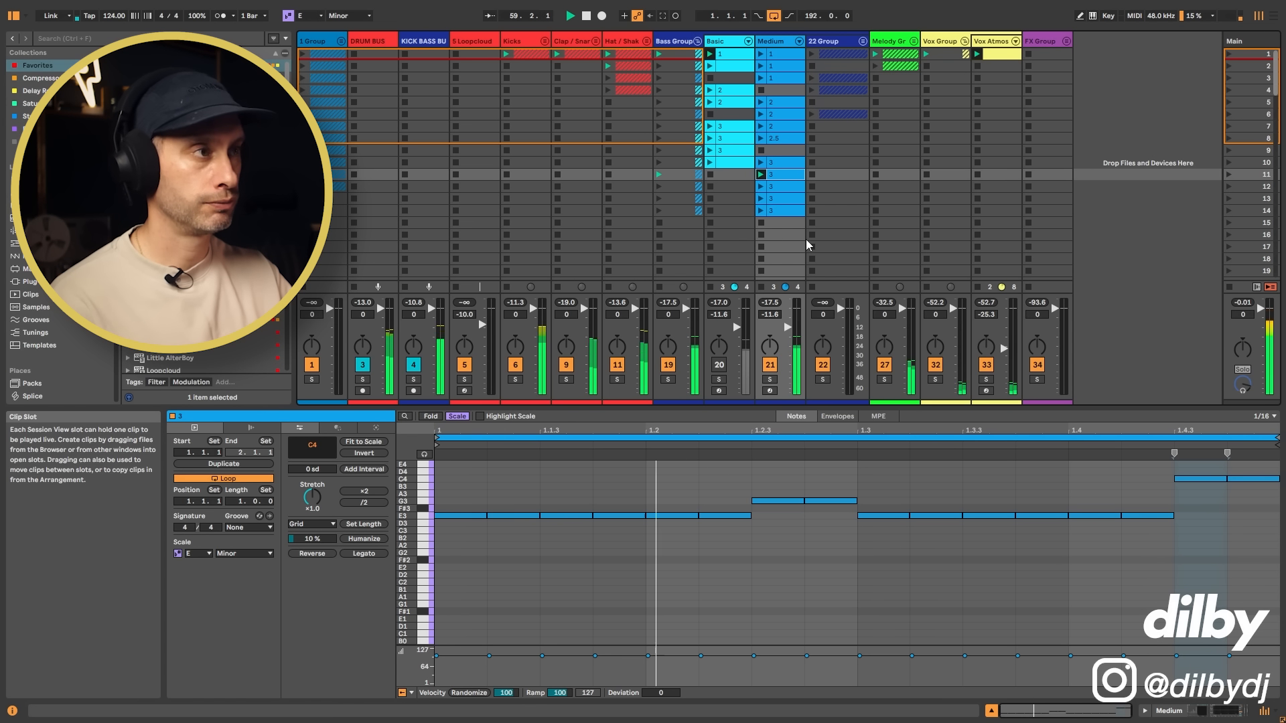
{"action": "left_click", "coordinate": [784, 190]}
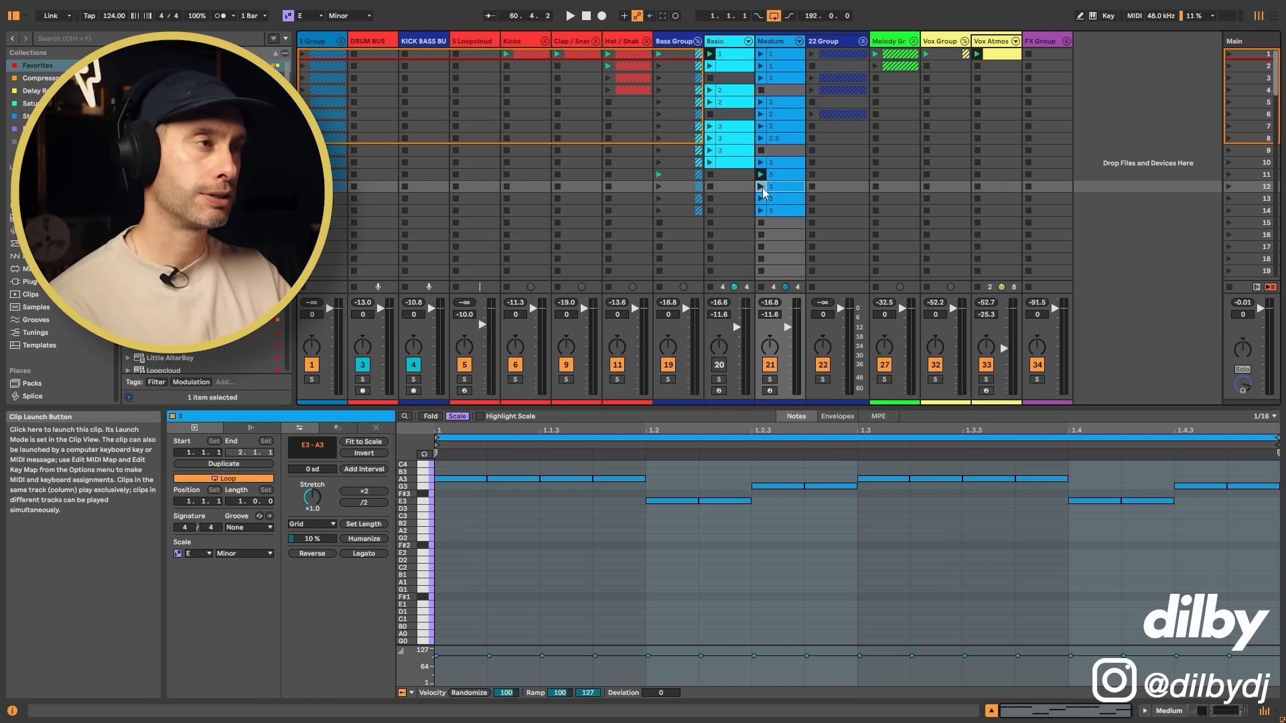
{"action": "left_click", "coordinate": [763, 188]}
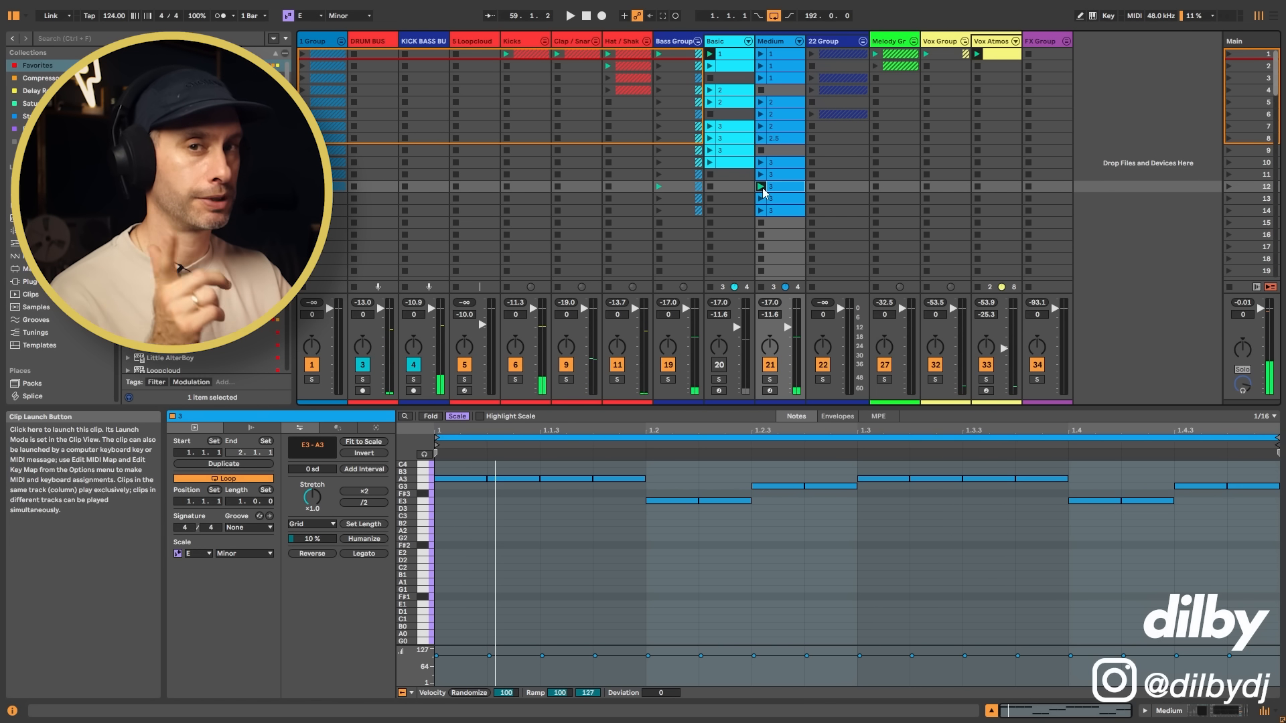
Step: Audition the Medium track's scene 13 clip and its eight-bar scene 14 clip, and examine their notes
{"action": "left_click", "coordinate": [774, 198]}
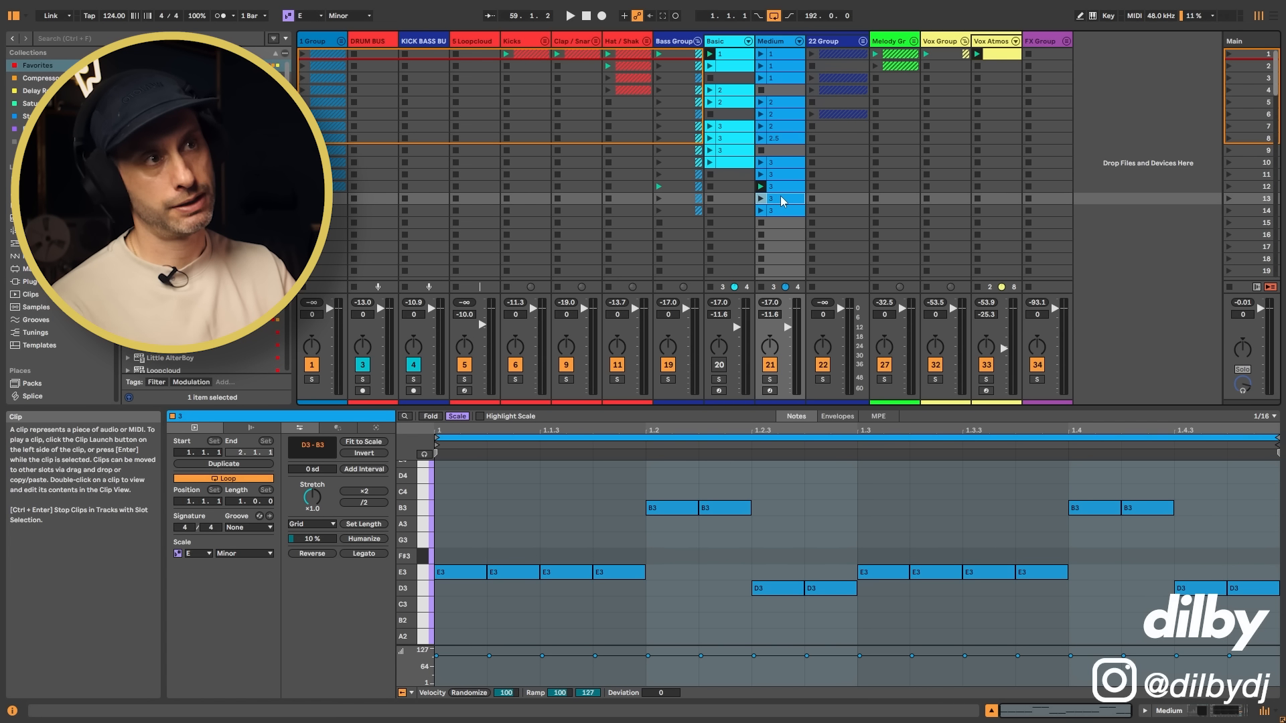
{"action": "left_click", "coordinate": [761, 199]}
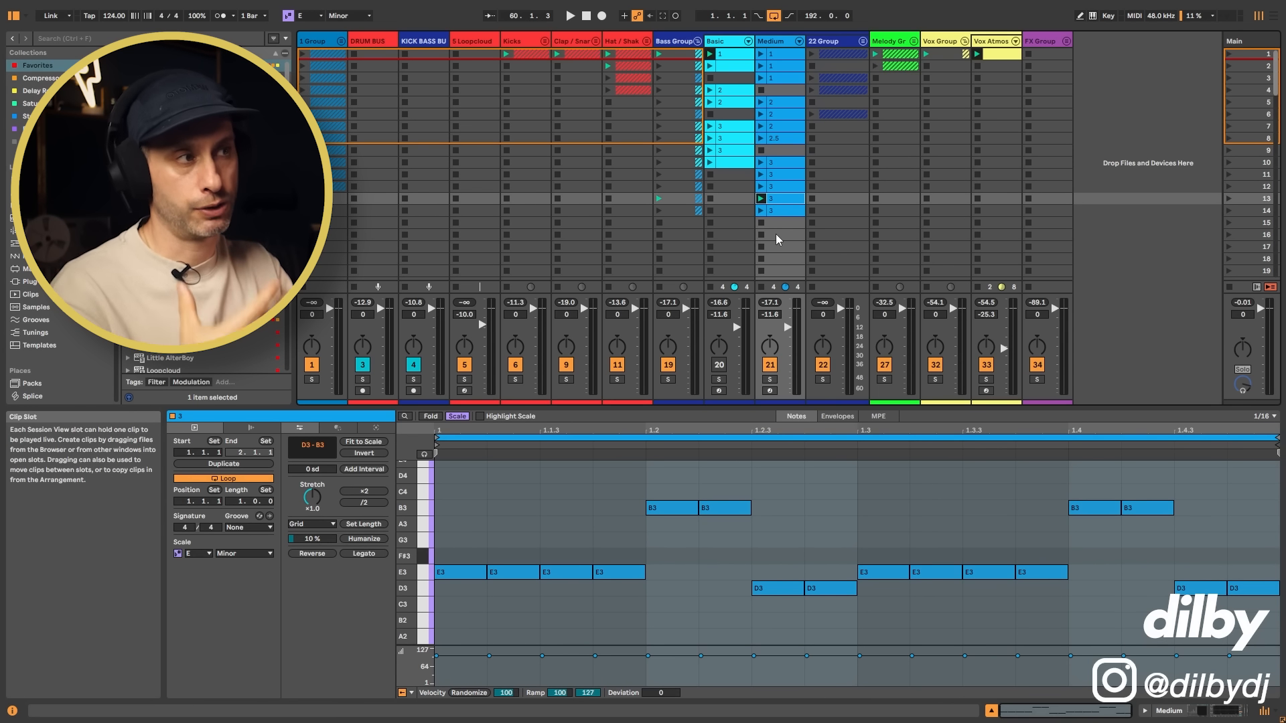
{"action": "left_click", "coordinate": [786, 210]}
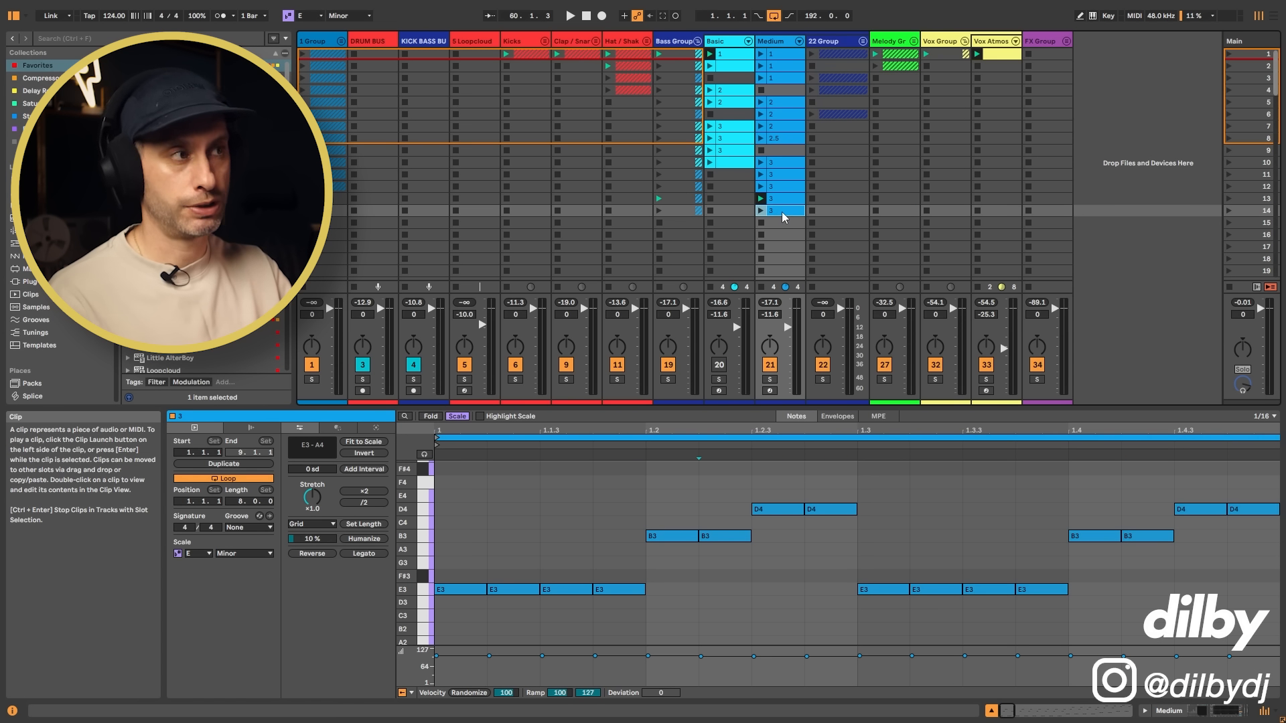
{"action": "left_click", "coordinate": [762, 212]}
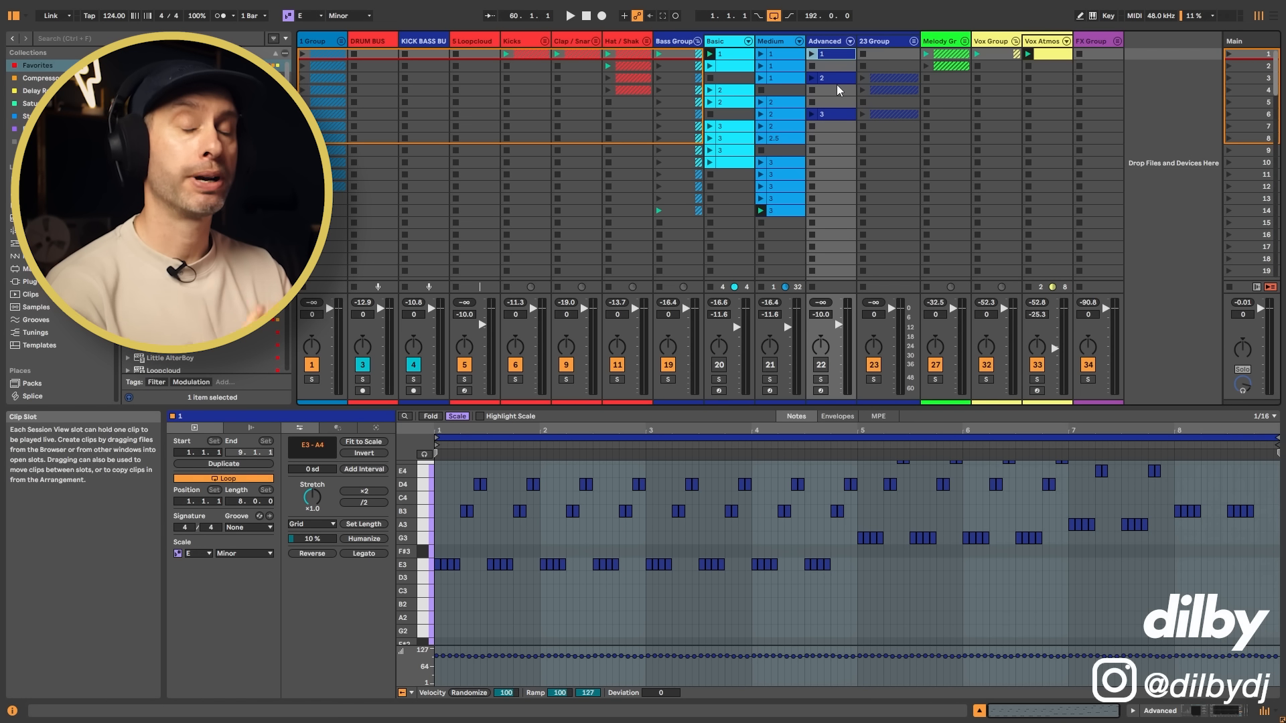
{"action": "left_click", "coordinate": [787, 210]}
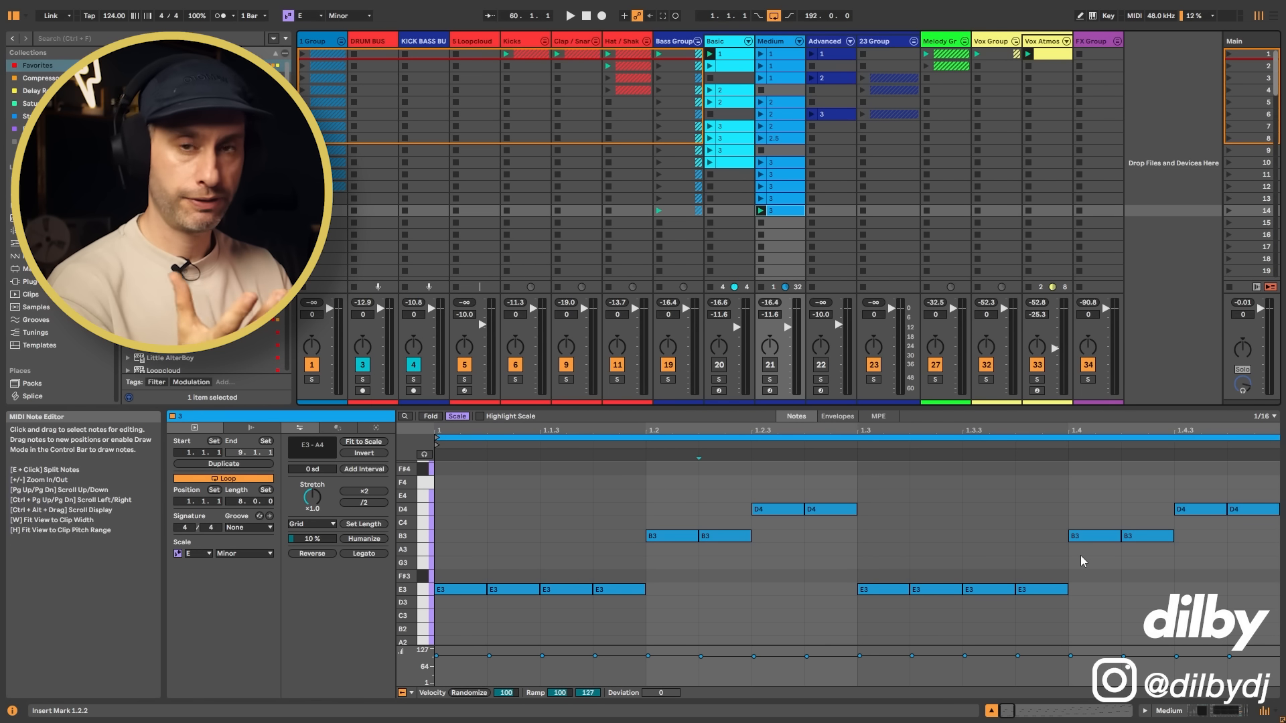
Step: Open the Advanced track's eight-bar clip 1 in scene 1, view its full note range and audition it
{"action": "left_click", "coordinate": [842, 54]}
{"action": "scroll", "coordinate": [891, 549], "scroll_direction": "up", "scroll_amount": 3}
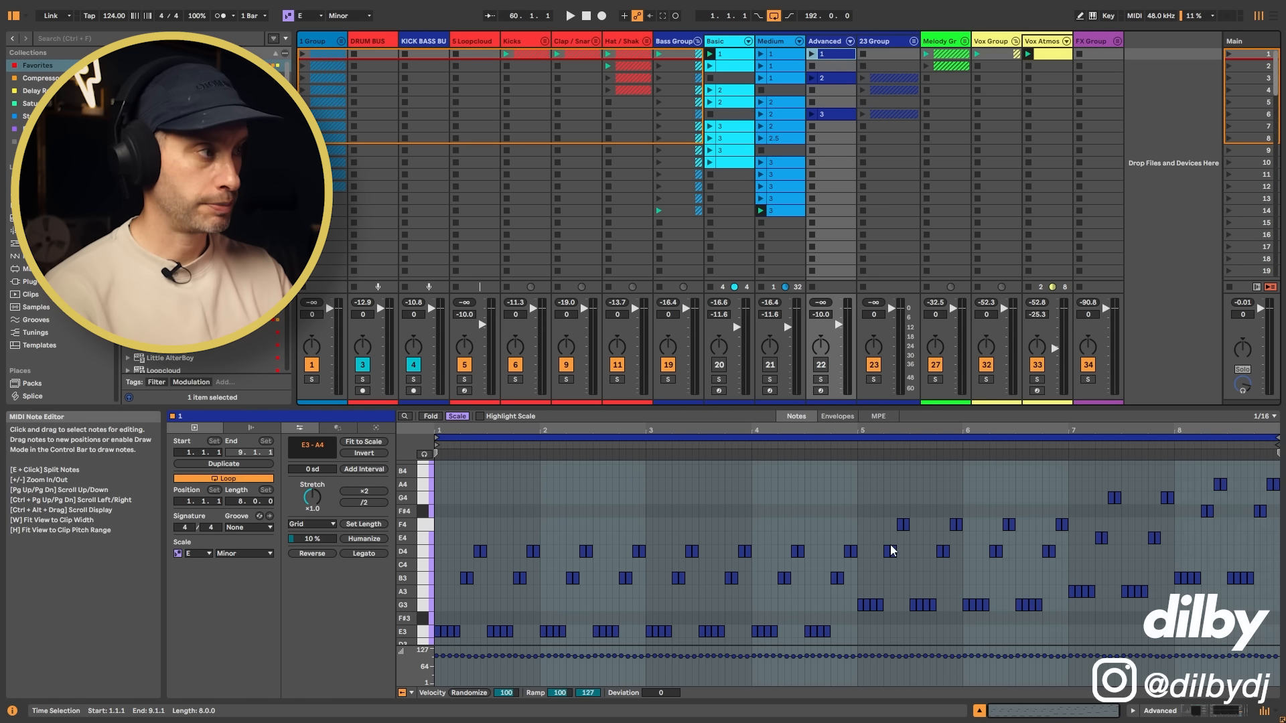
{"action": "key", "text": "space"}
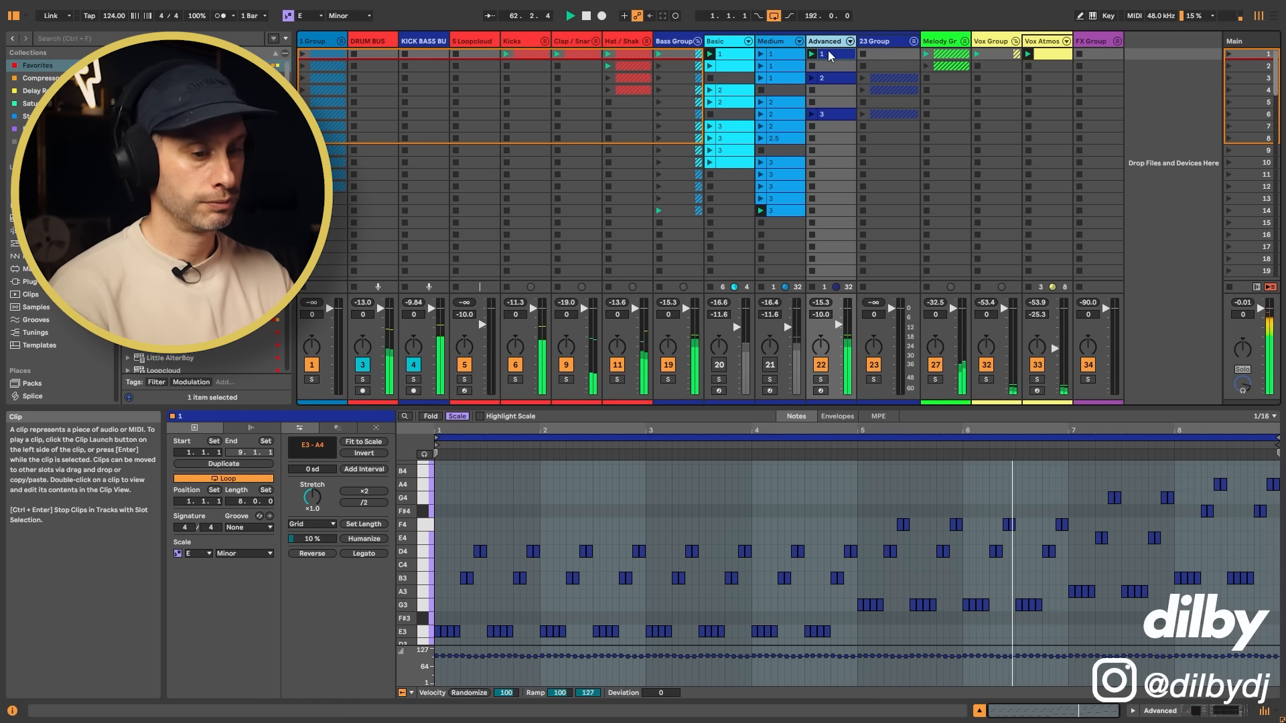
Step: Show the Advanced track's devices and set Diva's Frequency to 57.43 and FreqModDepth to 71.02 during playback
{"action": "key", "text": "shift+Tab"}
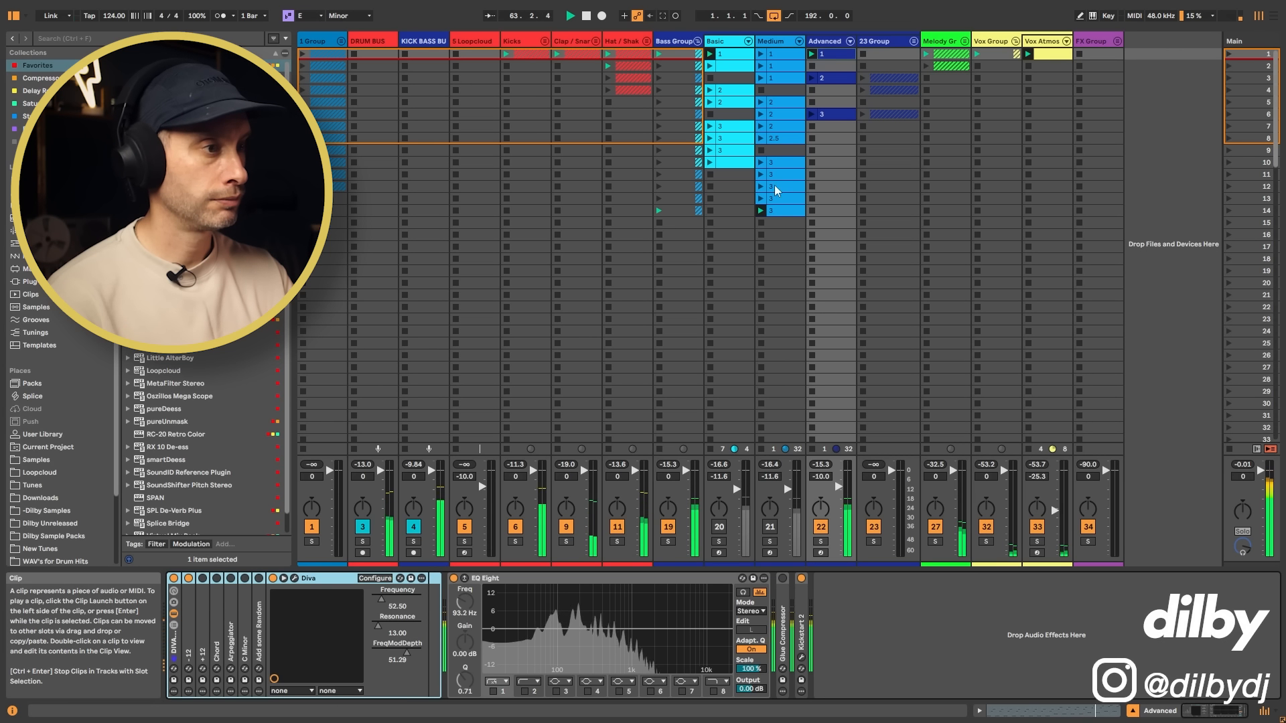
{"action": "left_click_drag", "start_coordinate": [406, 652], "coordinate": [411, 652]}
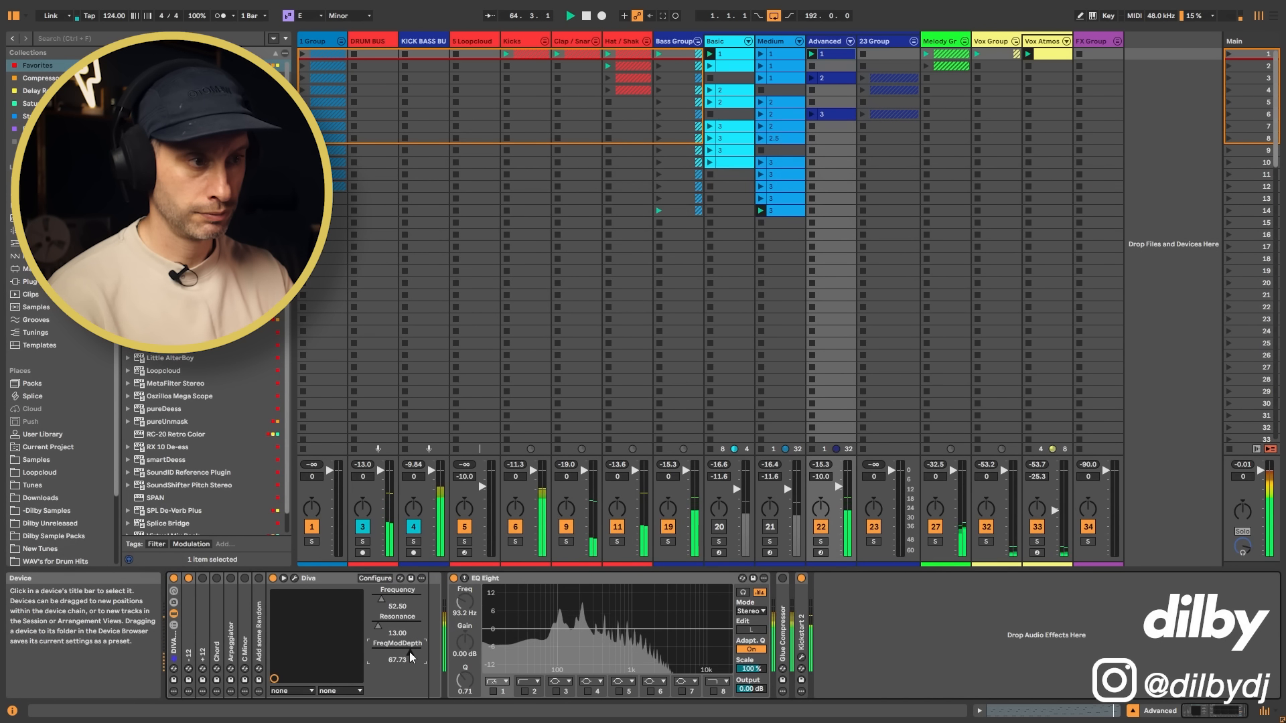
{"action": "left_click_drag", "start_coordinate": [381, 599], "coordinate": [383, 599]}
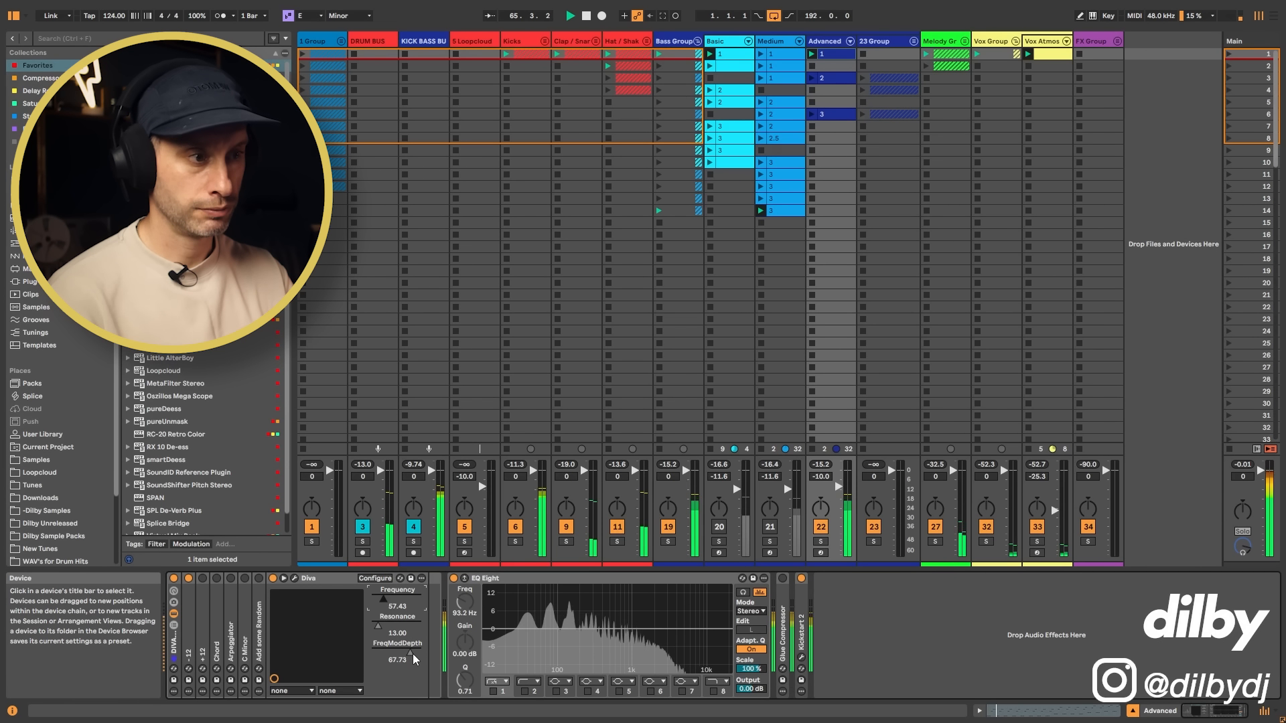
{"action": "left_click_drag", "start_coordinate": [411, 653], "coordinate": [411, 650]}
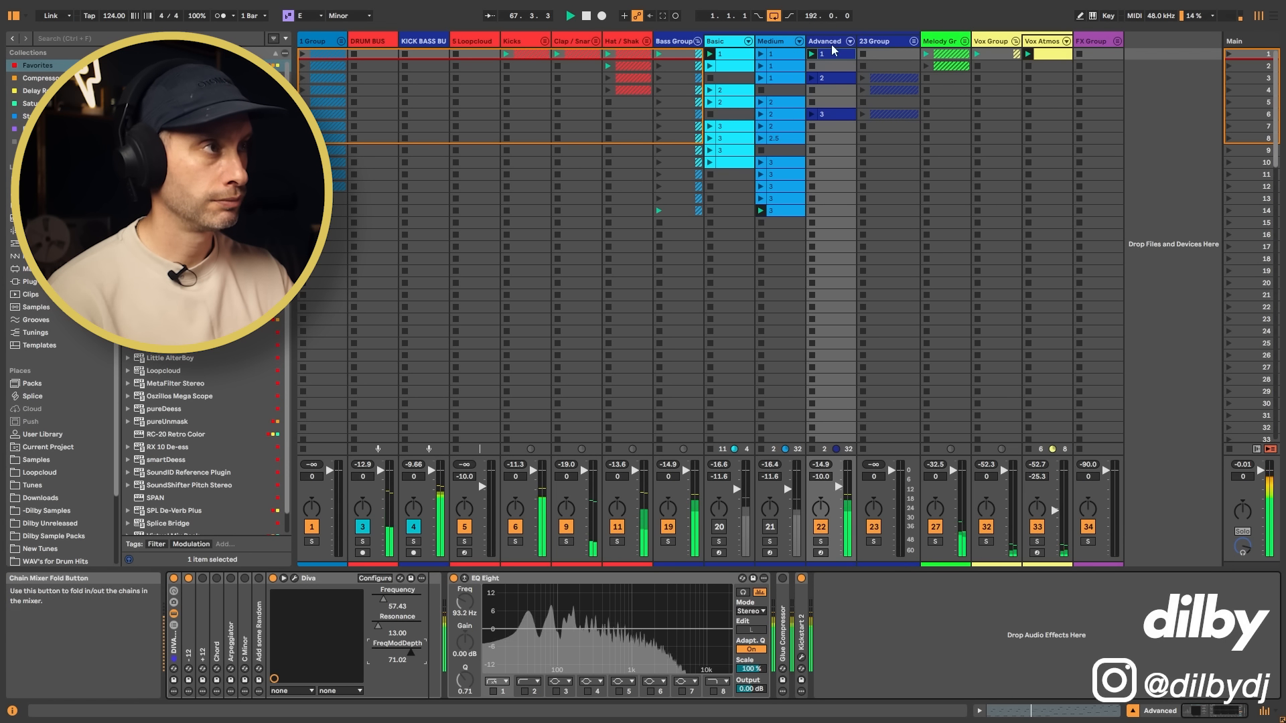
Step: Reopen the notes of the Advanced track's clip 1, stop playback and examine its eight-bar pattern
{"action": "double_click", "coordinate": [843, 63]}
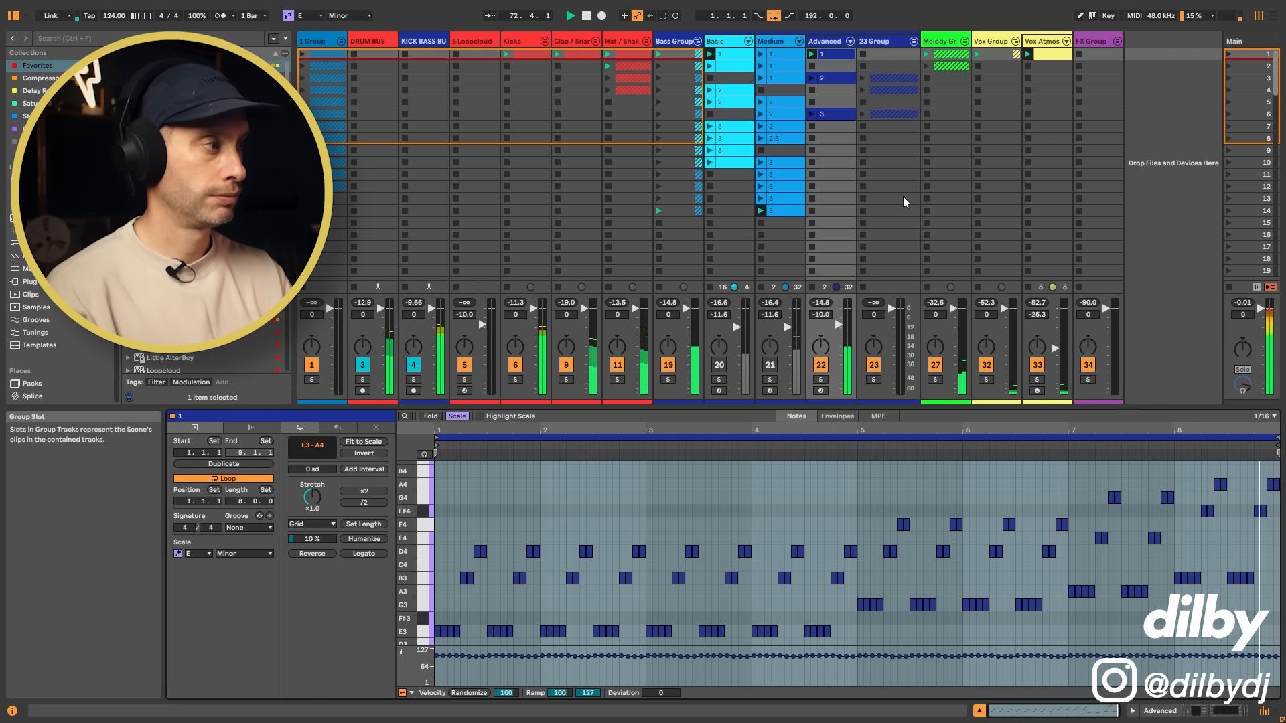
{"action": "key", "text": "space"}
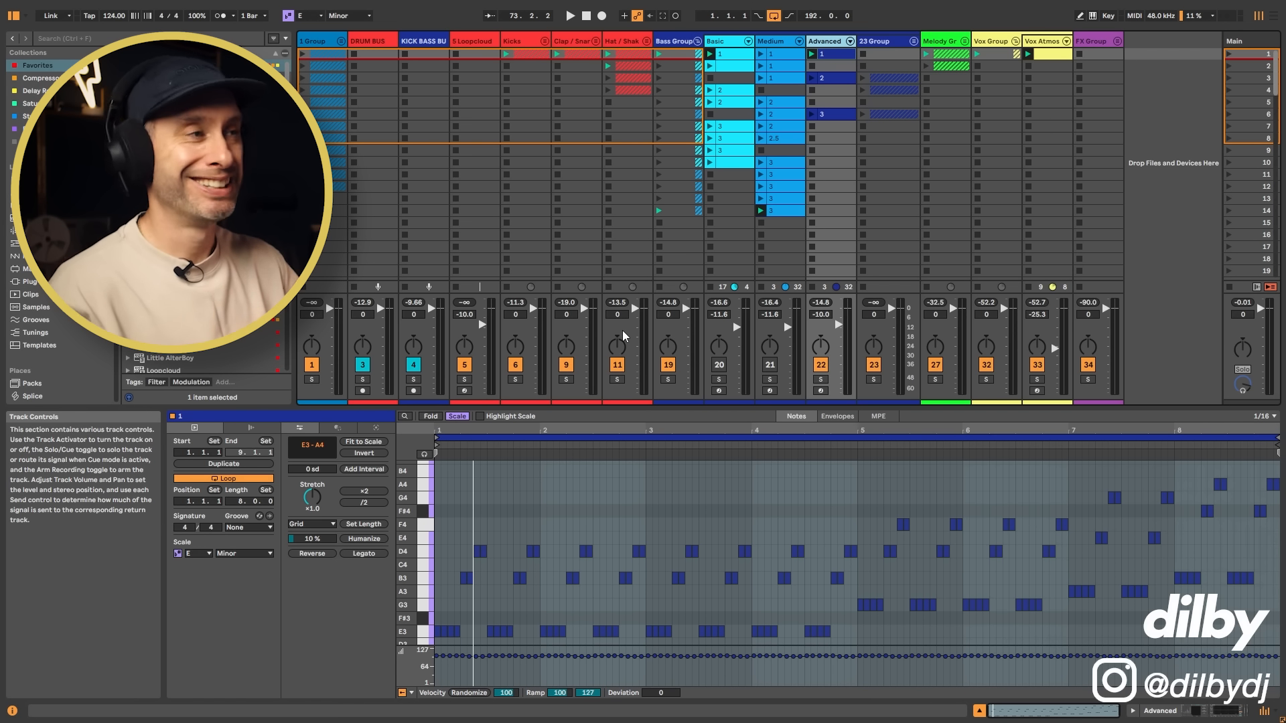
{"action": "left_click", "coordinate": [837, 66]}
{"action": "left_click", "coordinate": [838, 88]}
{"action": "left_click", "coordinate": [838, 55]}
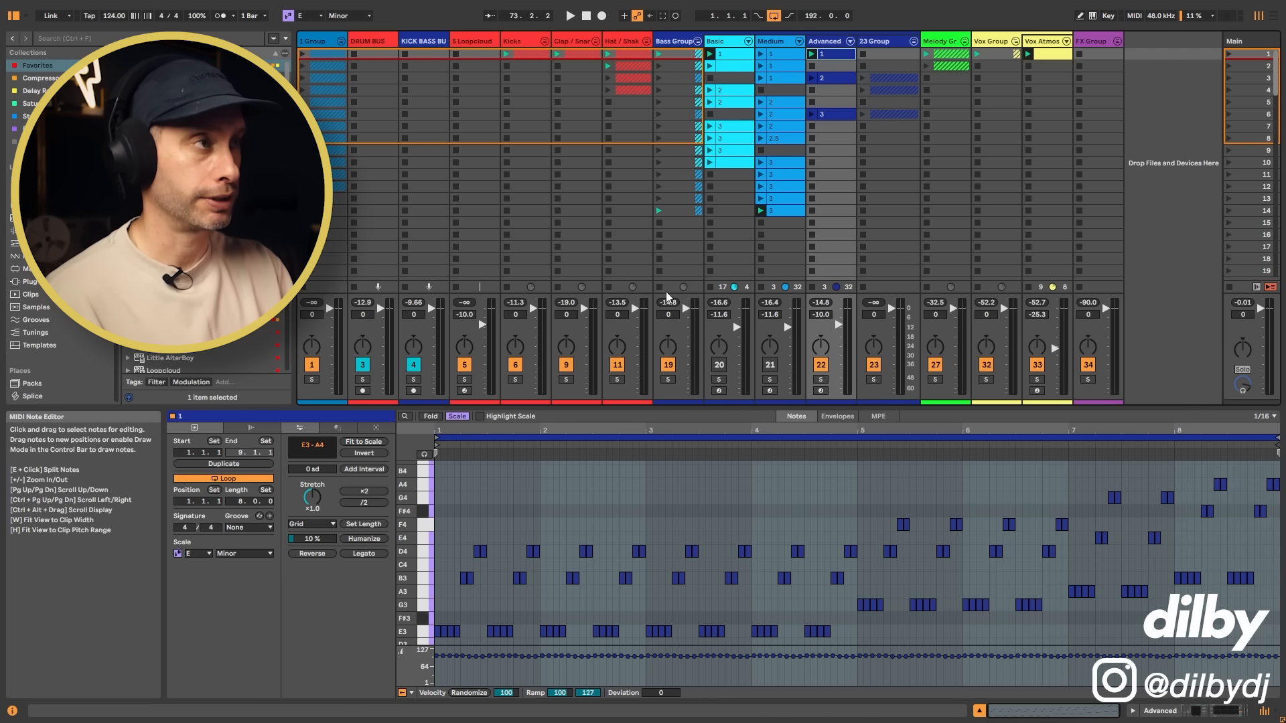
Step: Glance at the Advanced track's clip 2, return to clip 1 and highlight the notes across its first bar
{"action": "left_click", "coordinate": [836, 77]}
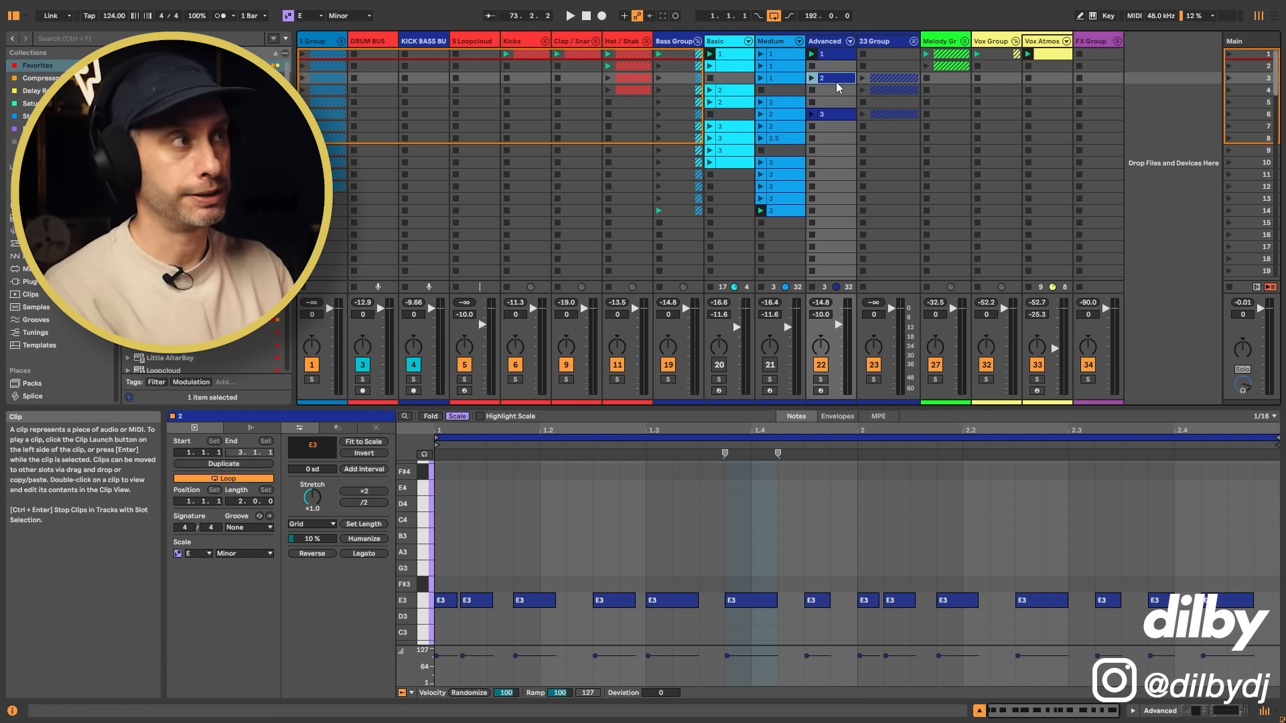
{"action": "left_click", "coordinate": [838, 56]}
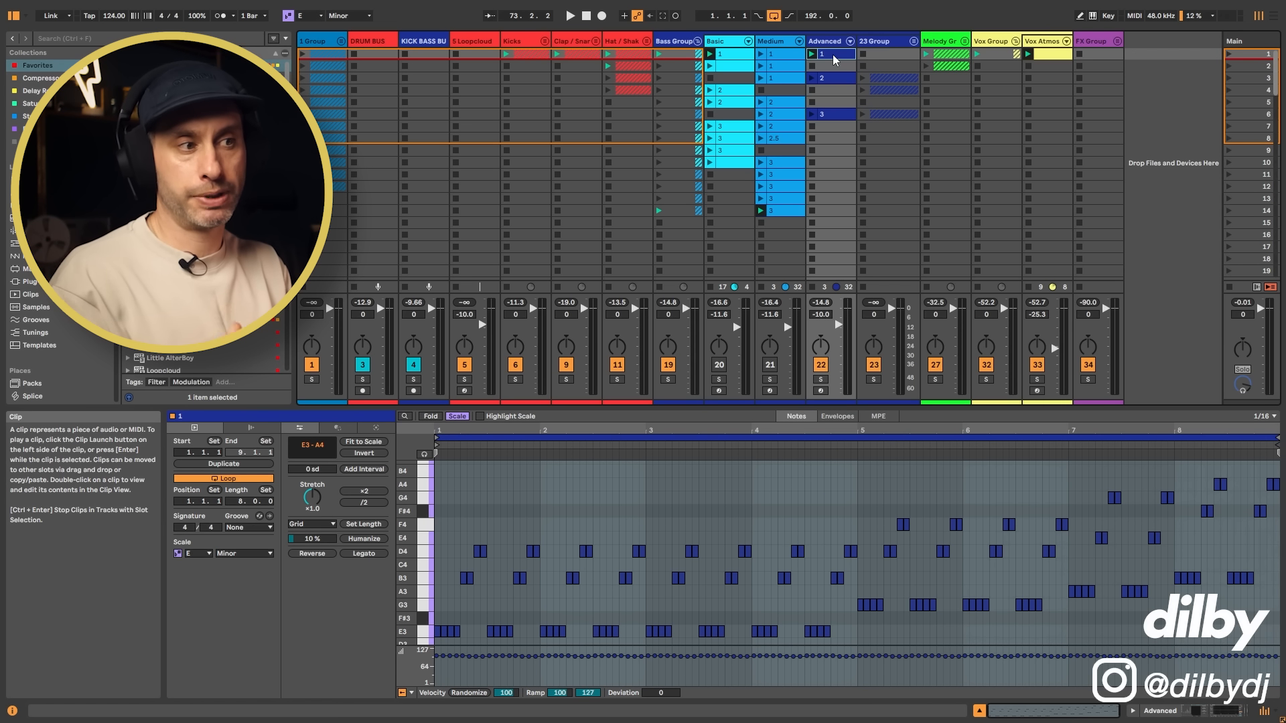
{"action": "left_click_drag", "start_coordinate": [448, 454], "coordinate": [548, 454]}
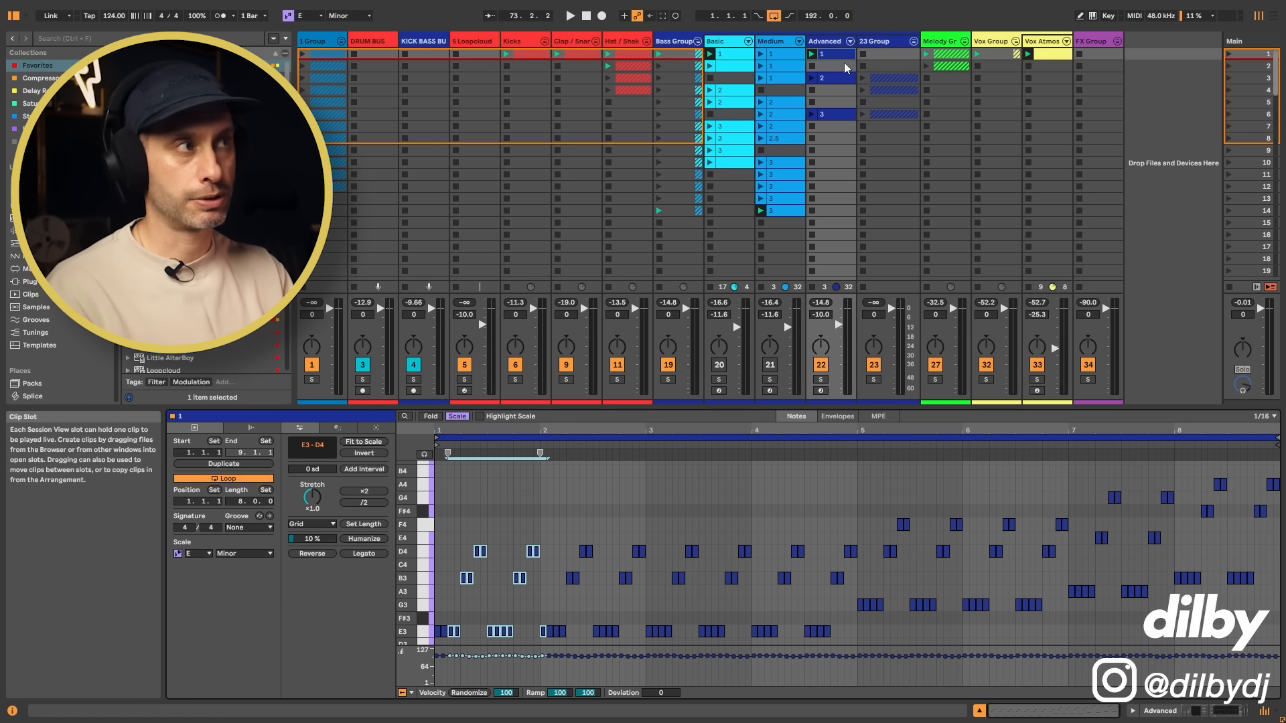
Step: Solo the Advanced track and launch its two-bar E3 clip 2 in scene 3
{"action": "left_click", "coordinate": [831, 42]}
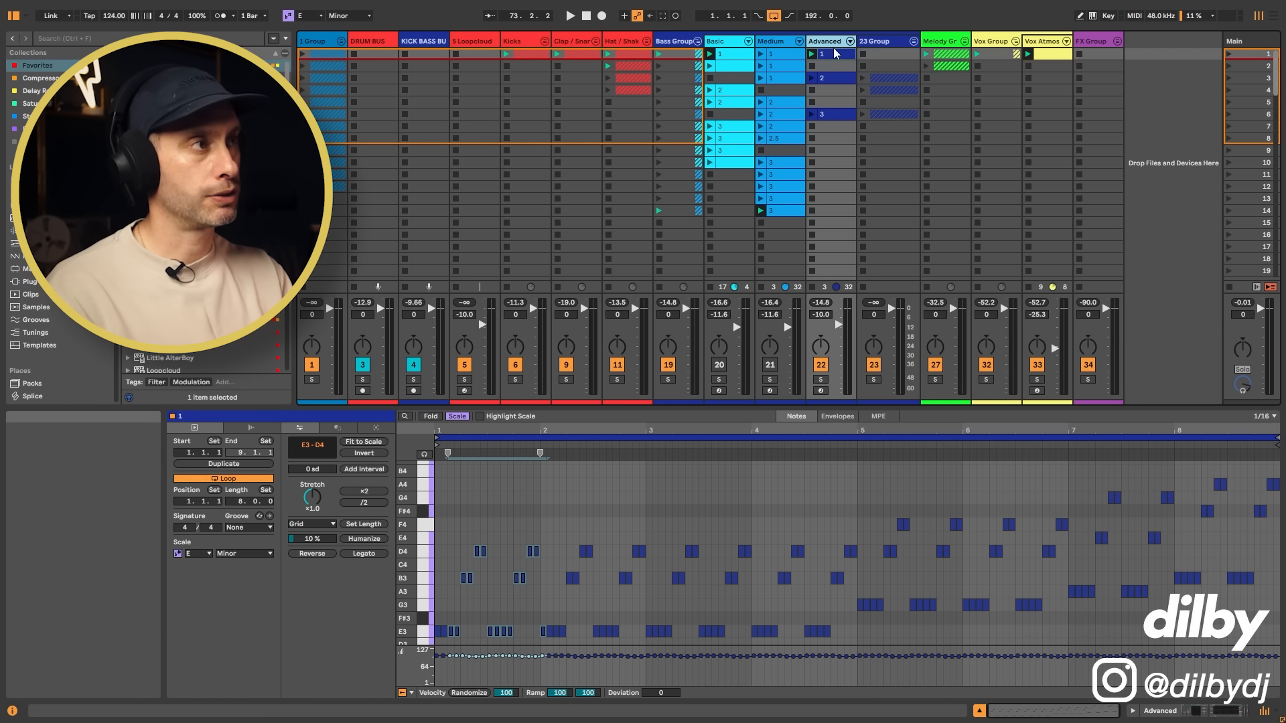
{"action": "left_click", "coordinate": [836, 79]}
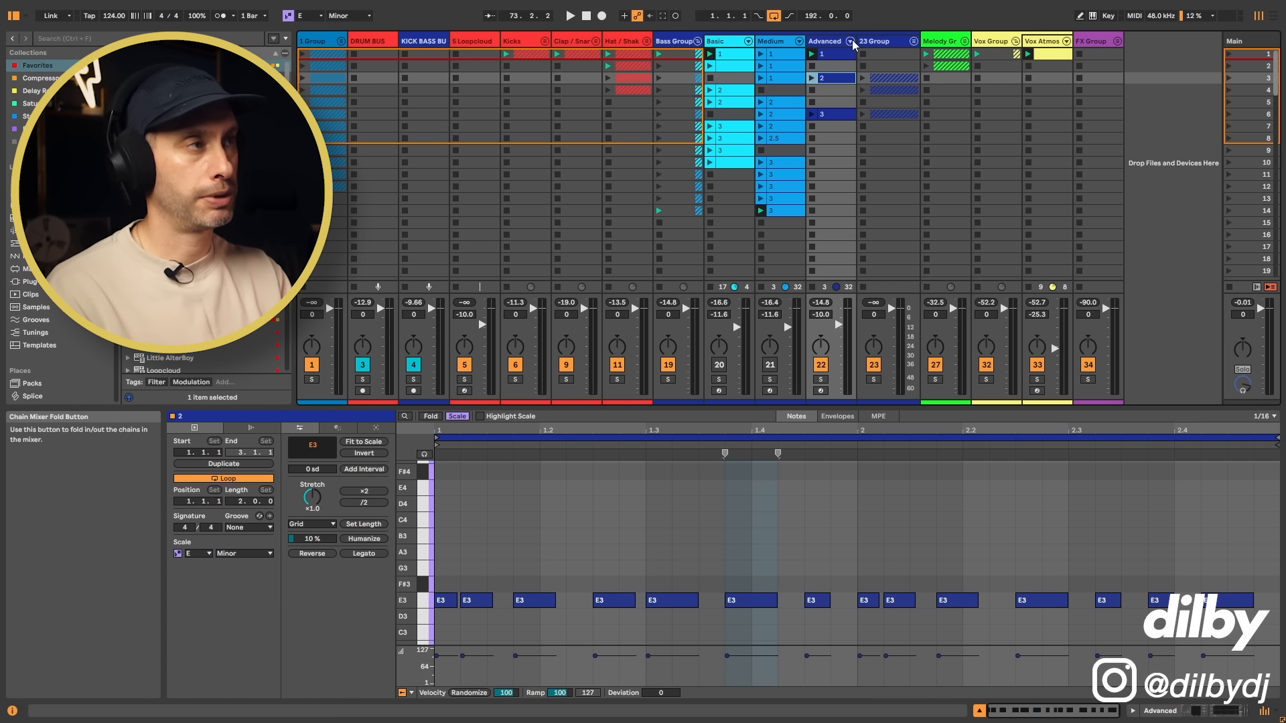
{"action": "left_click", "coordinate": [822, 381]}
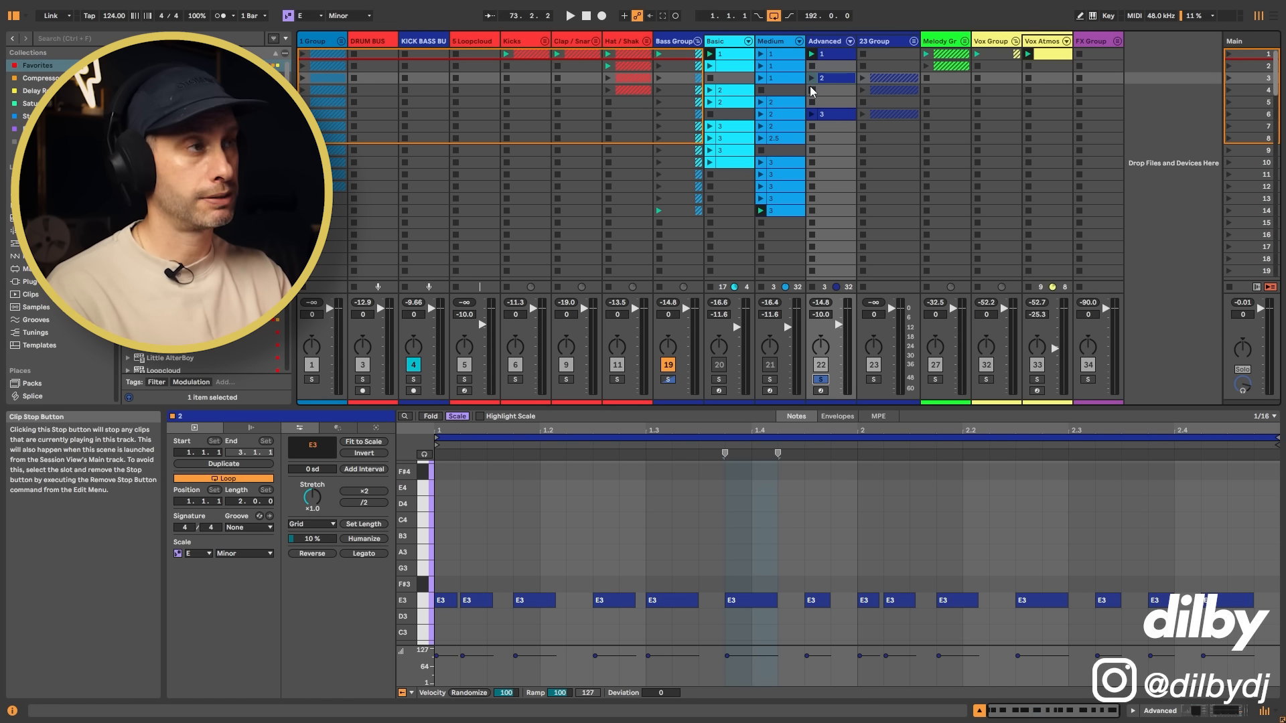
{"action": "left_click", "coordinate": [831, 78]}
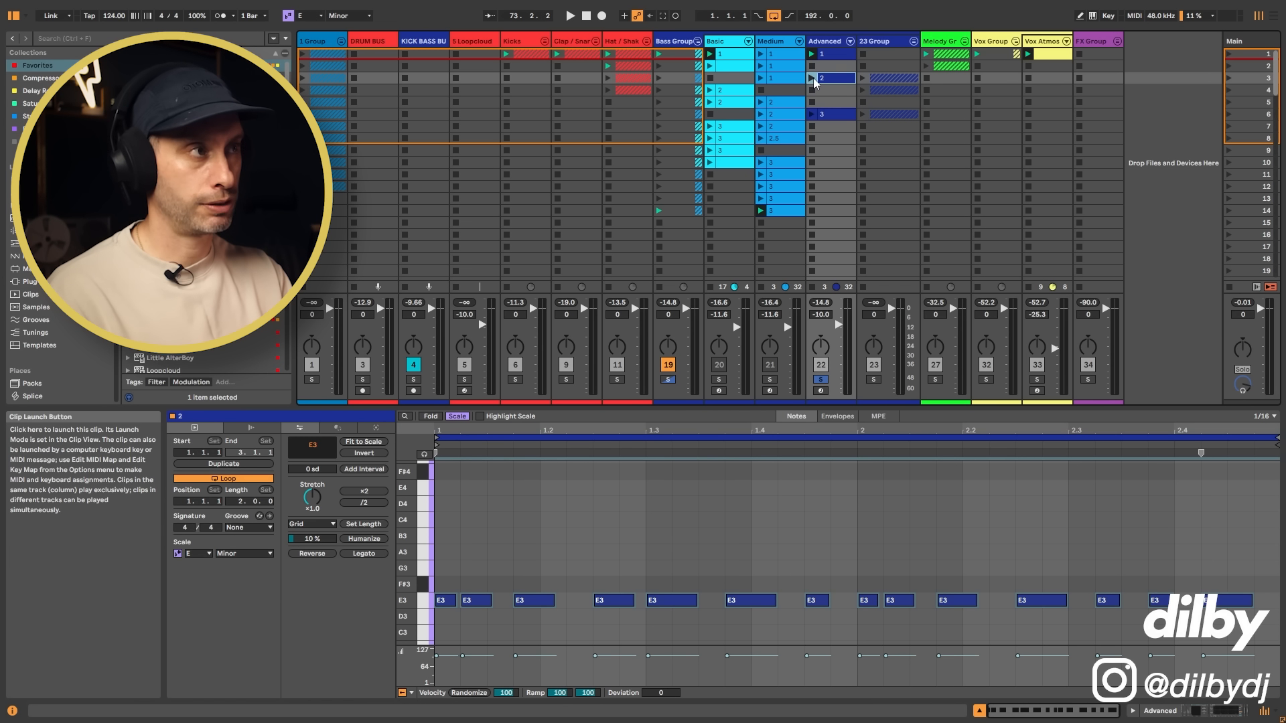
{"action": "left_click", "coordinate": [812, 77]}
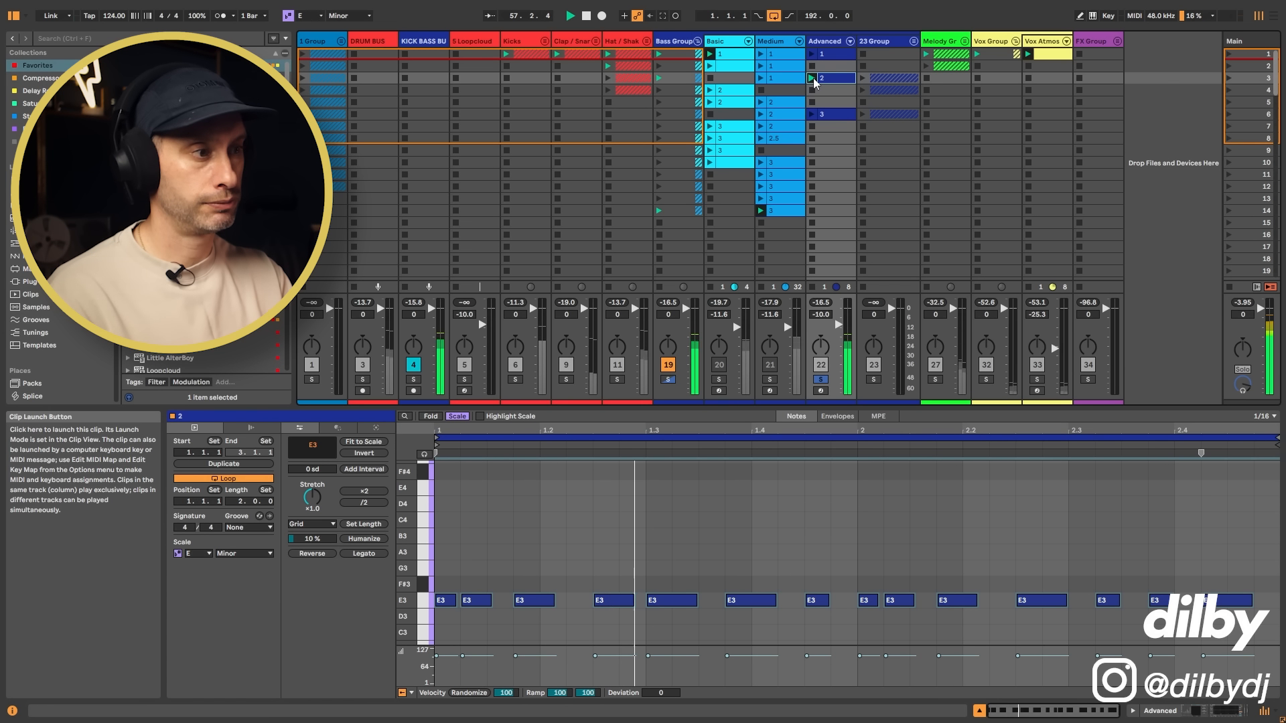
Step: Set Diva's FreqModDepth to 38.14 on the Advanced track and unsolo the track during playback
{"action": "key", "text": "shift+Tab"}
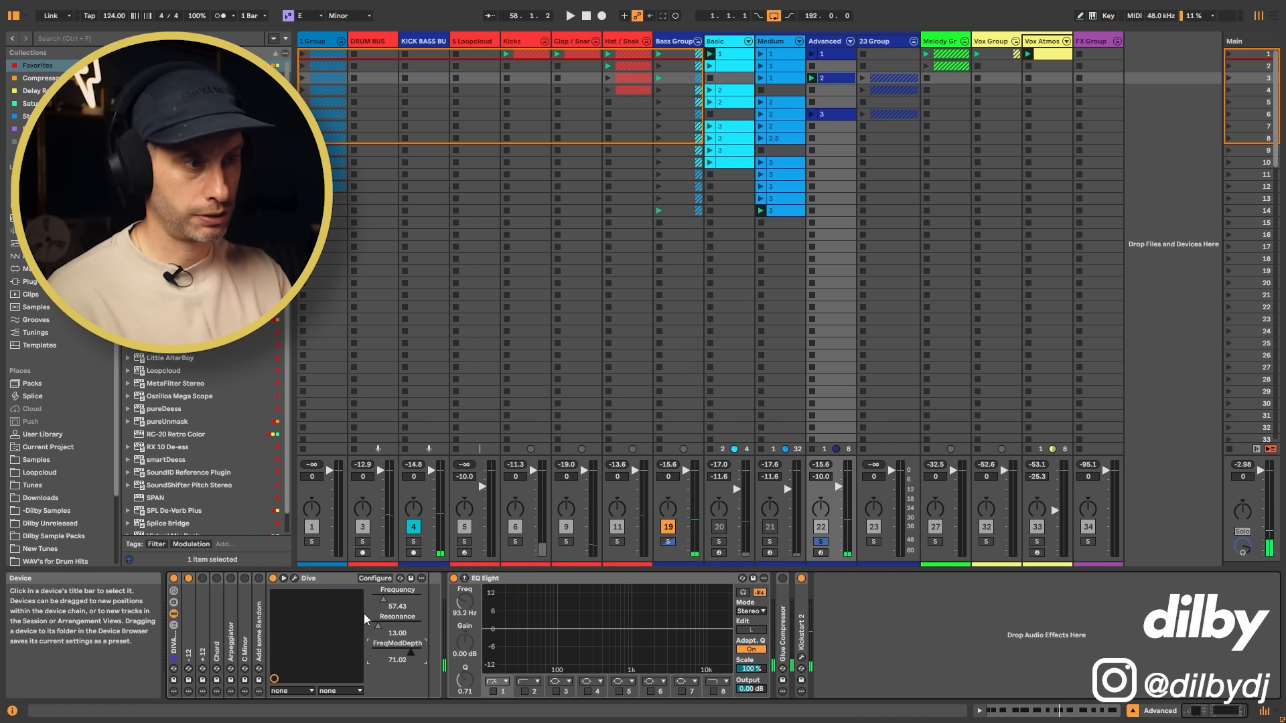
{"action": "left_click_drag", "start_coordinate": [407, 653], "coordinate": [404, 653]}
{"action": "key", "text": "space"}
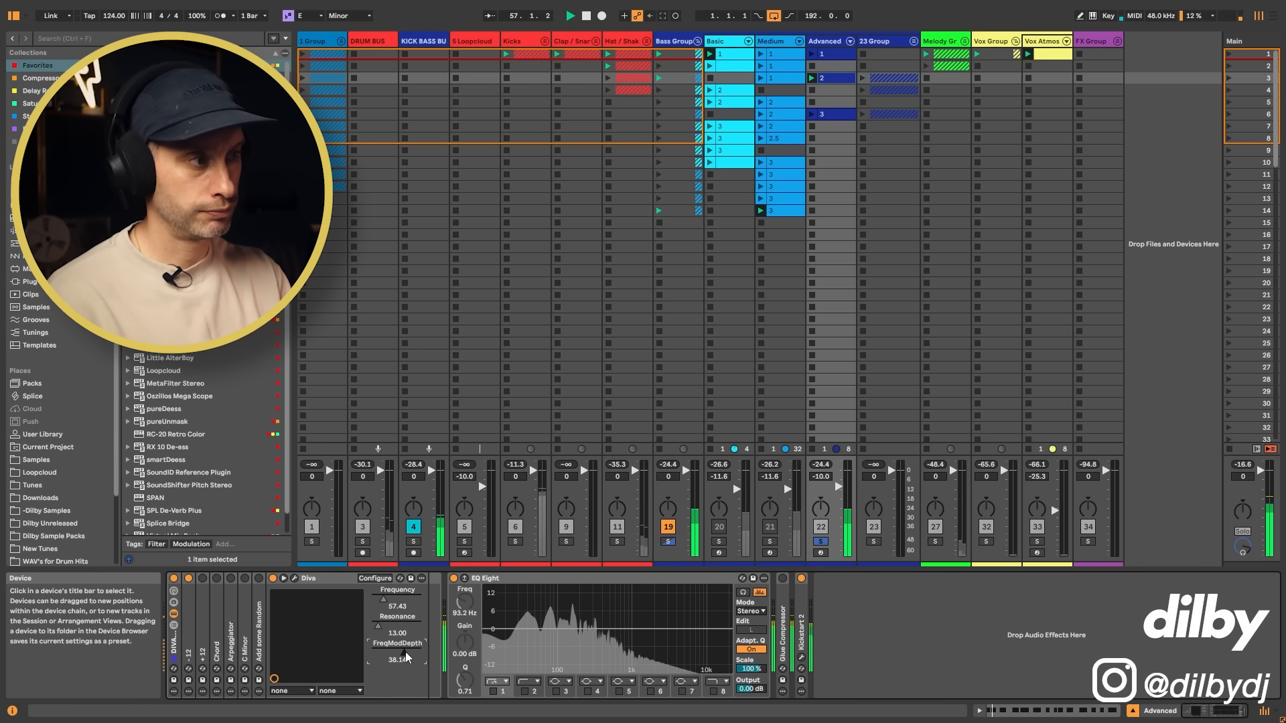
{"action": "left_click", "coordinate": [822, 542]}
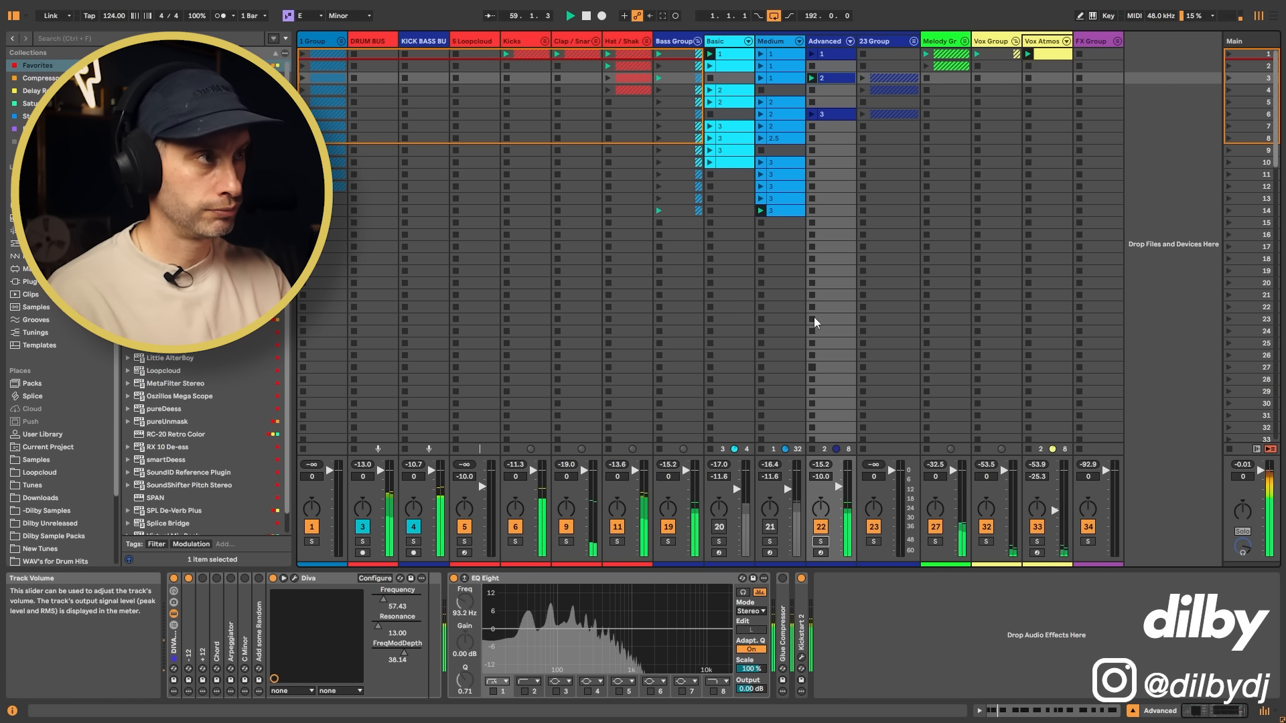
{"action": "left_click", "coordinate": [835, 82]}
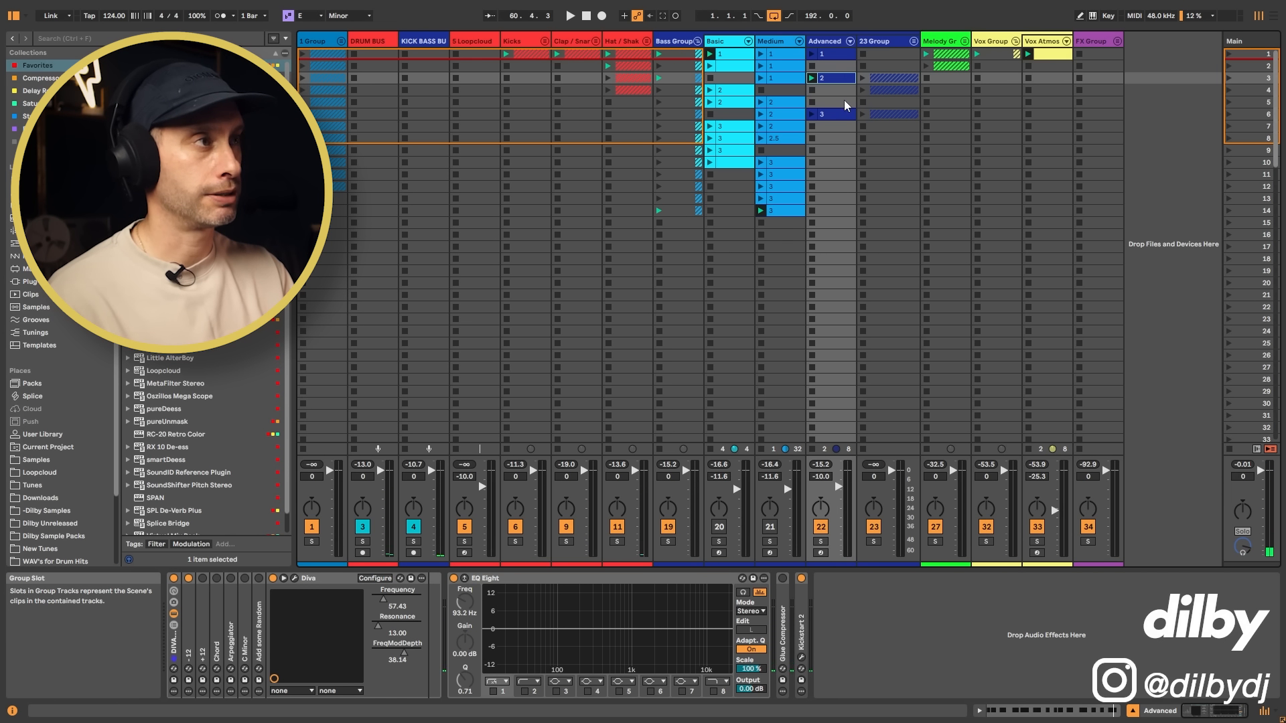
Step: Unfold the 23 Group, solo the Mid Layer track and launch its clip 2 in scene 3
{"action": "left_click", "coordinate": [915, 44]}
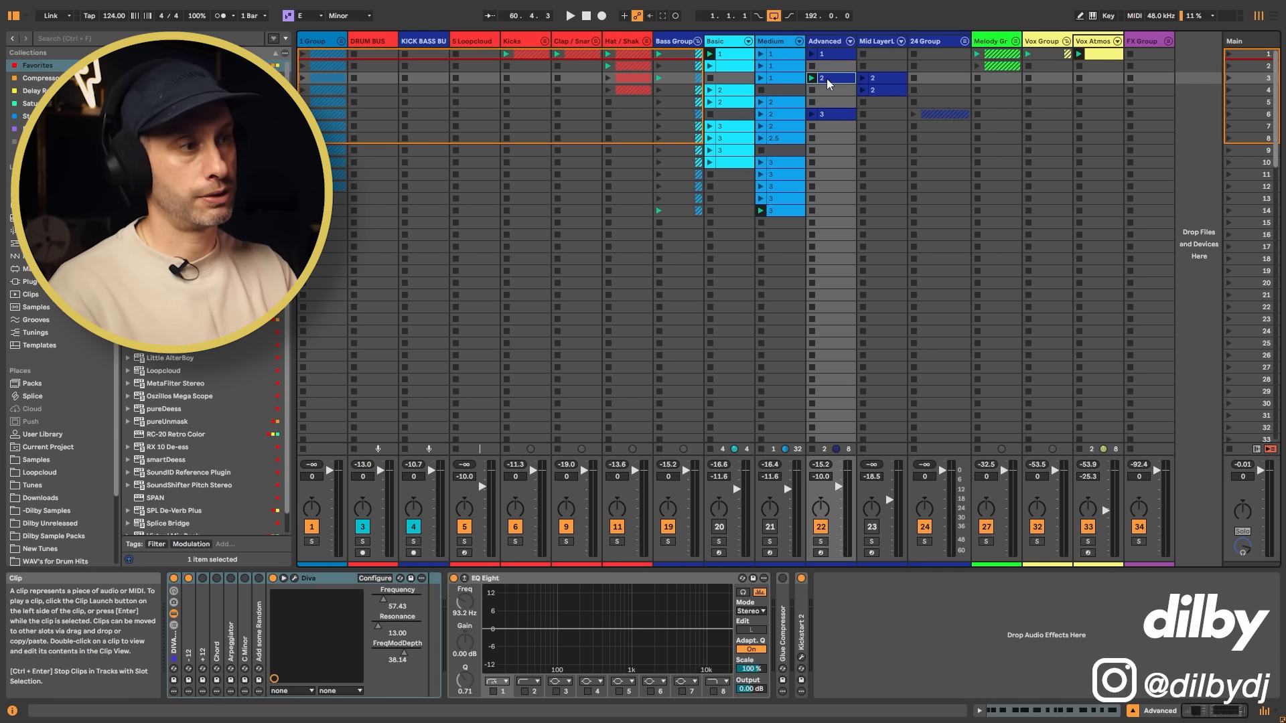
{"action": "left_click", "coordinate": [897, 84]}
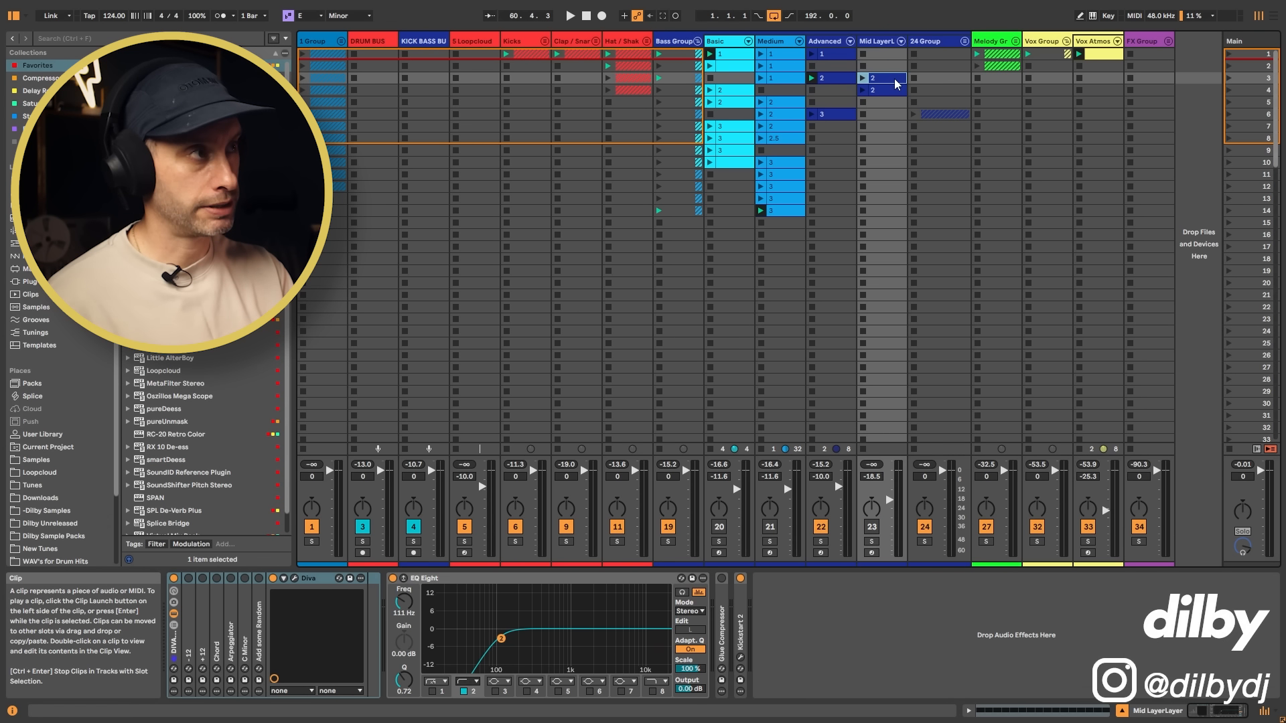
{"action": "double_click", "coordinate": [896, 80]}
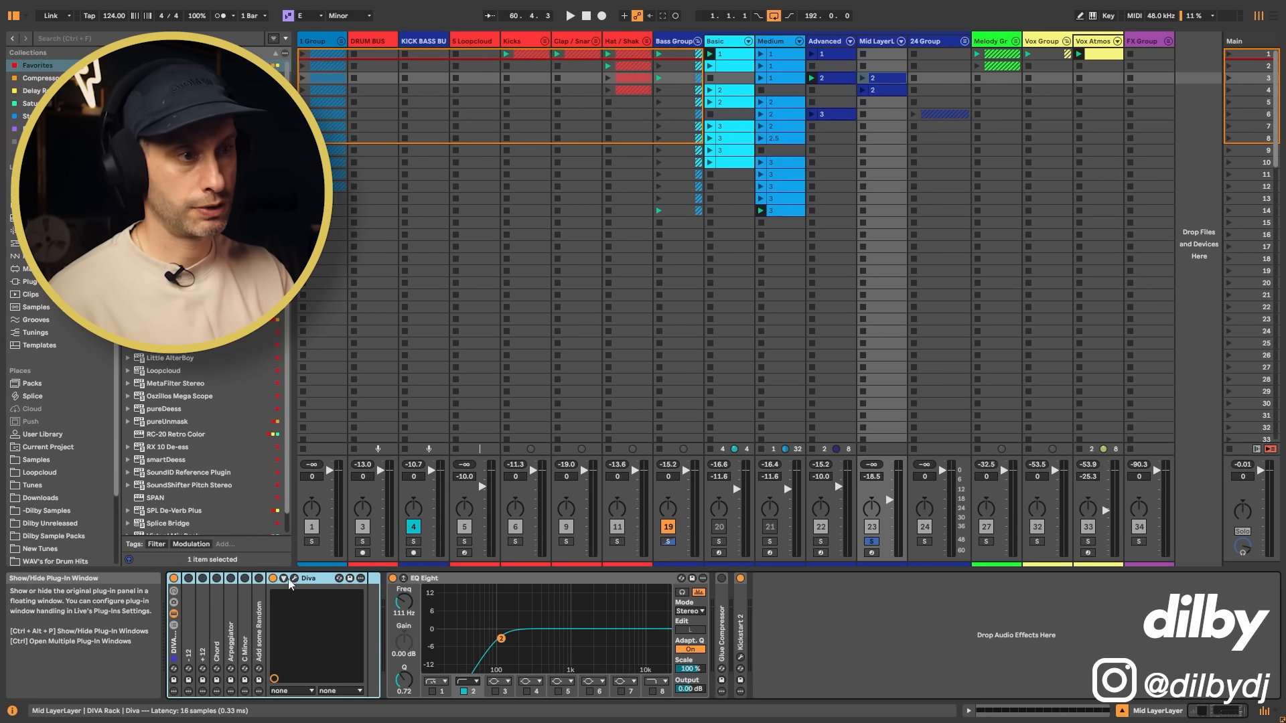
{"action": "left_click", "coordinate": [864, 78]}
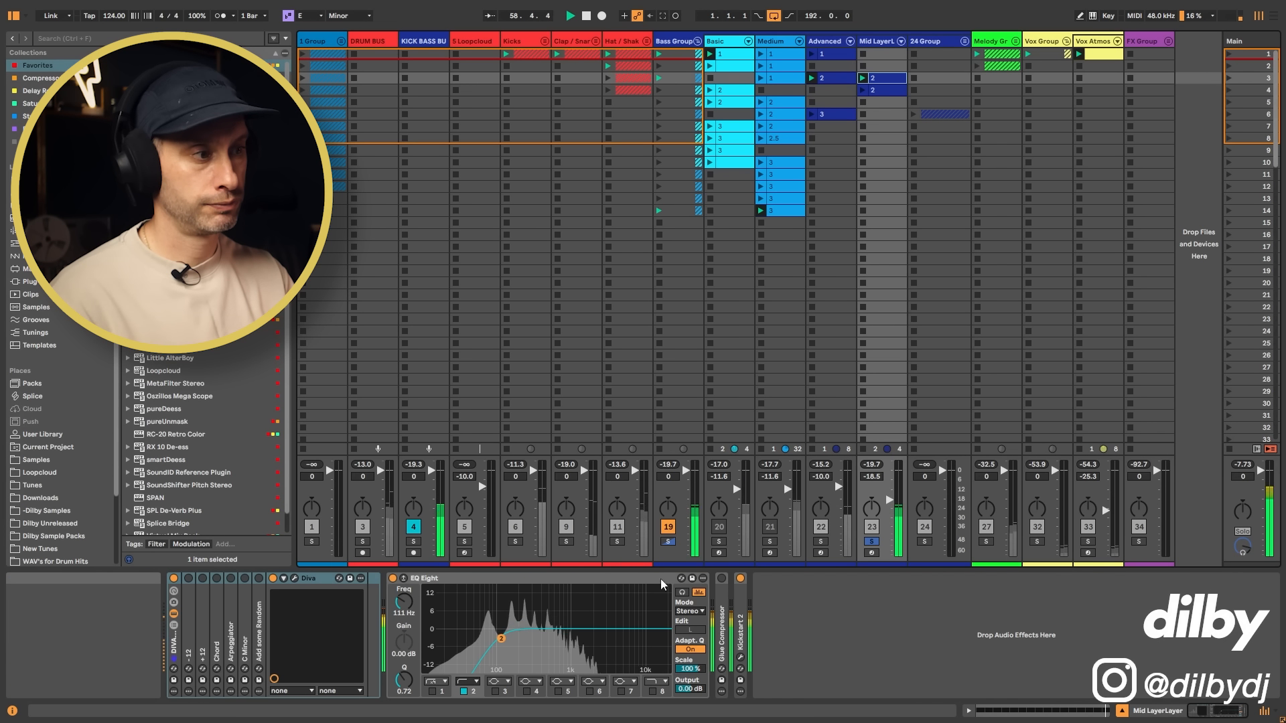
Step: Try the -12 device on the Mid Layer track and set Diva's Frequency to 49.50 and FreqModDepth to 59.15 during playback
{"action": "left_click", "coordinate": [283, 578]}
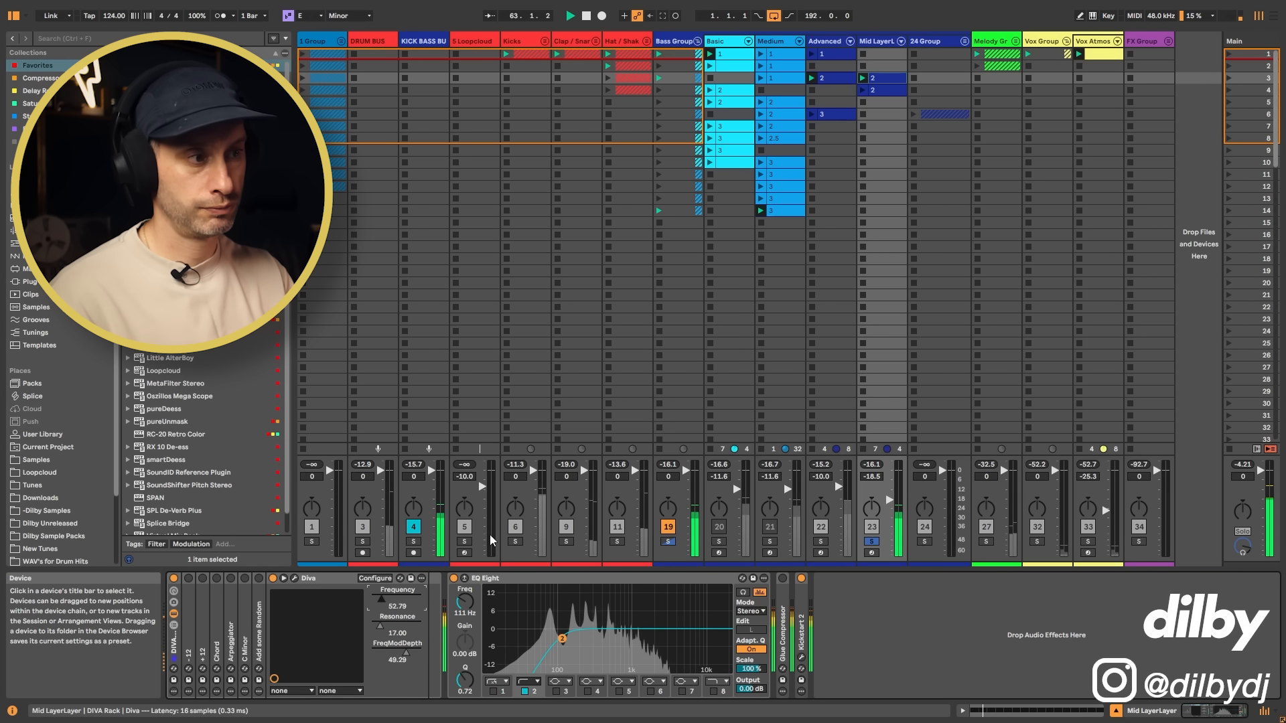
{"action": "left_click", "coordinate": [189, 578]}
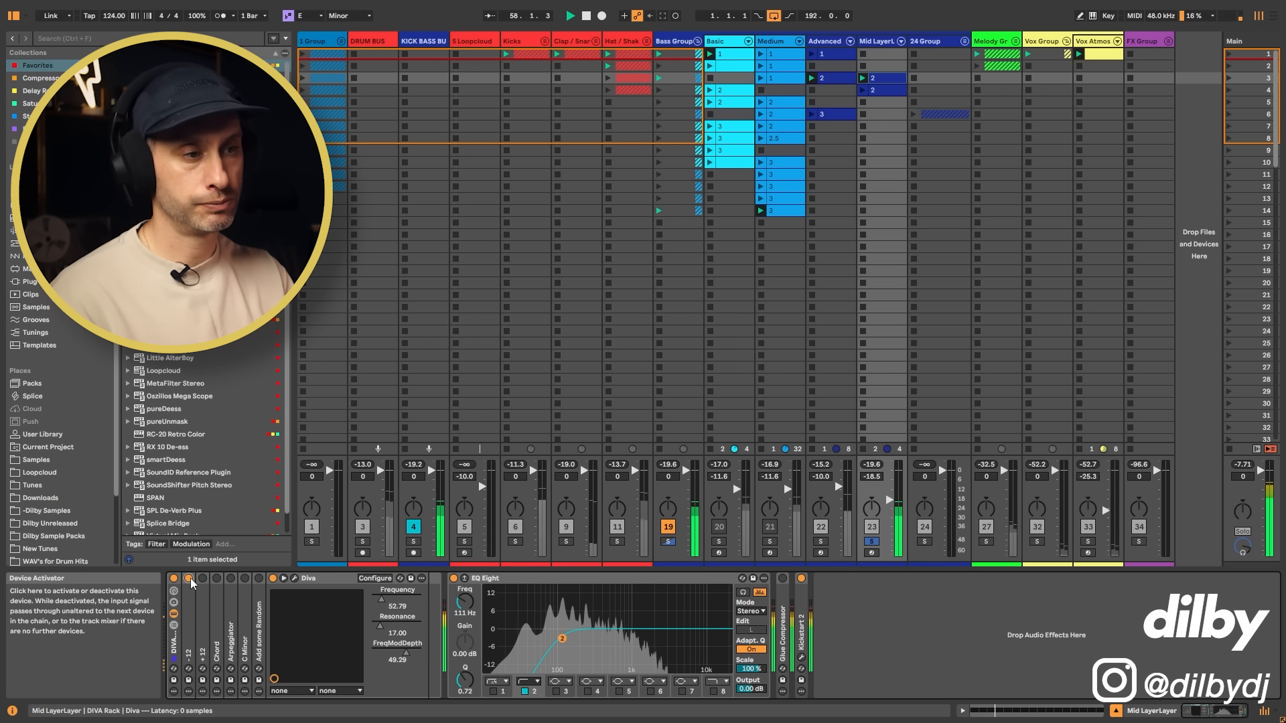
{"action": "key", "text": "space"}
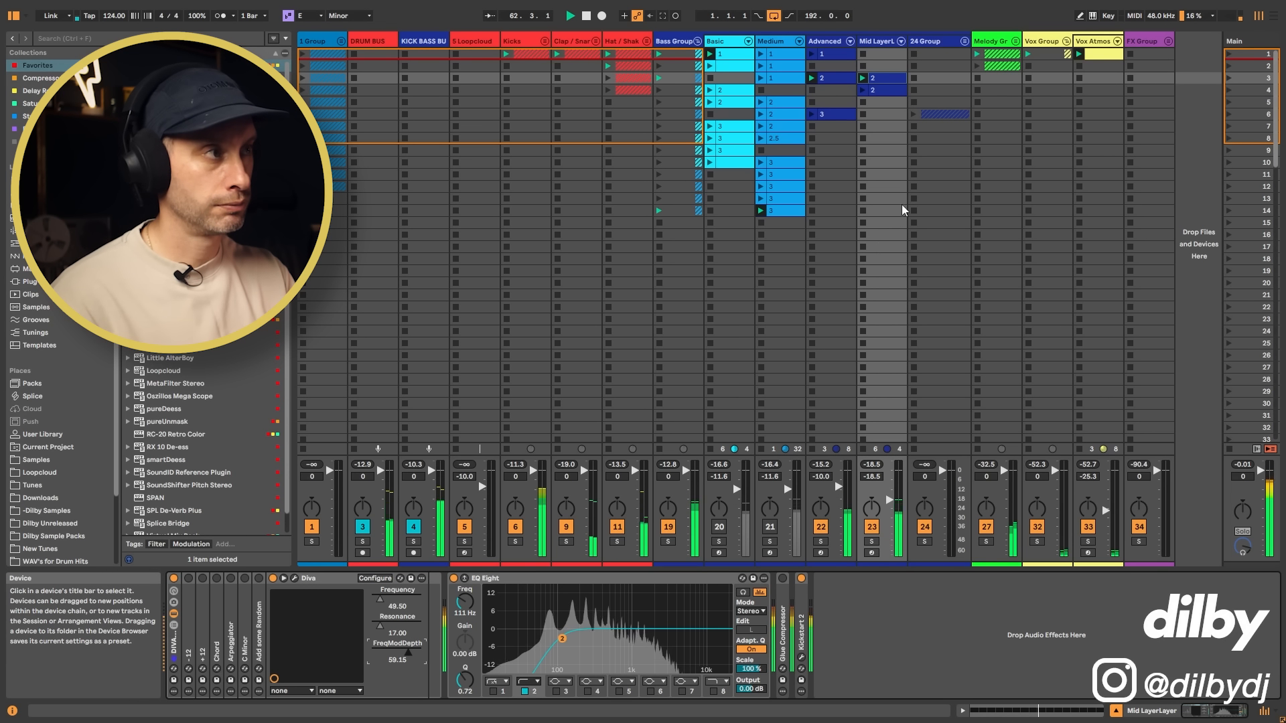
{"action": "key", "text": "space"}
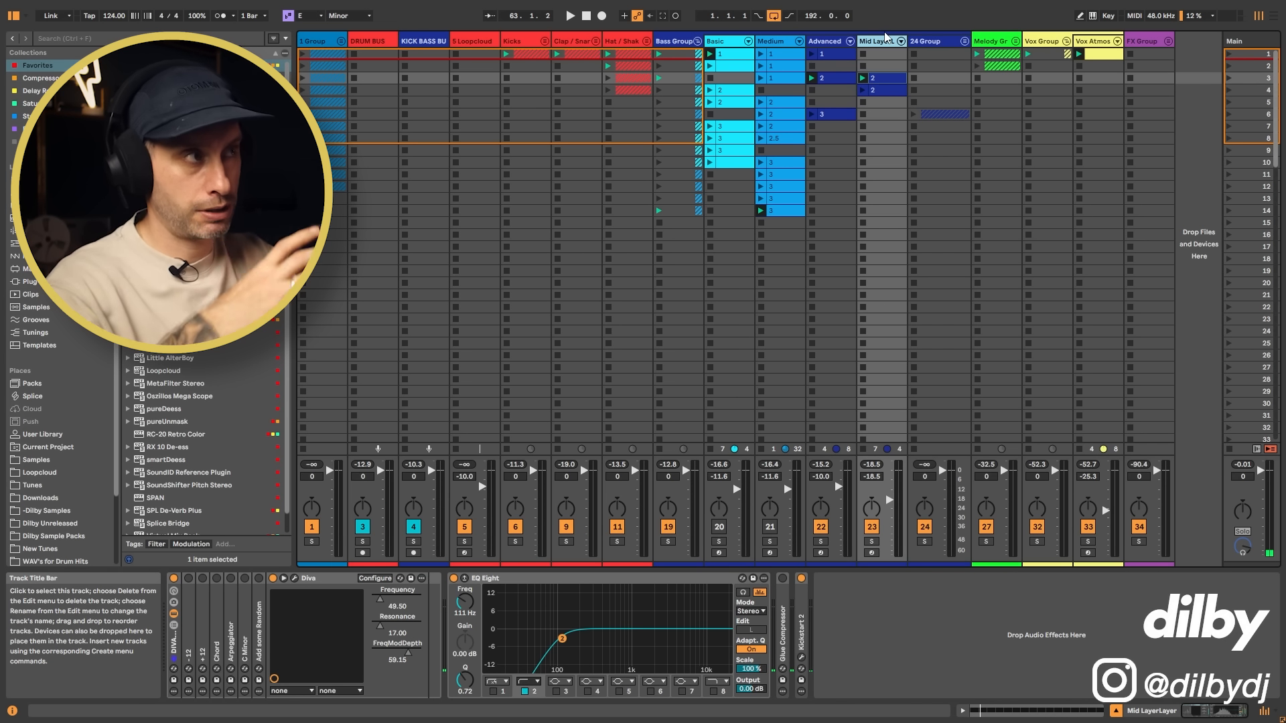
Step: Show the mixer sends, set the Mid Layer track's D-PP/3 Delay send to -12.7 dB and audition the result
{"action": "key", "text": "ctrl+alt+s"}
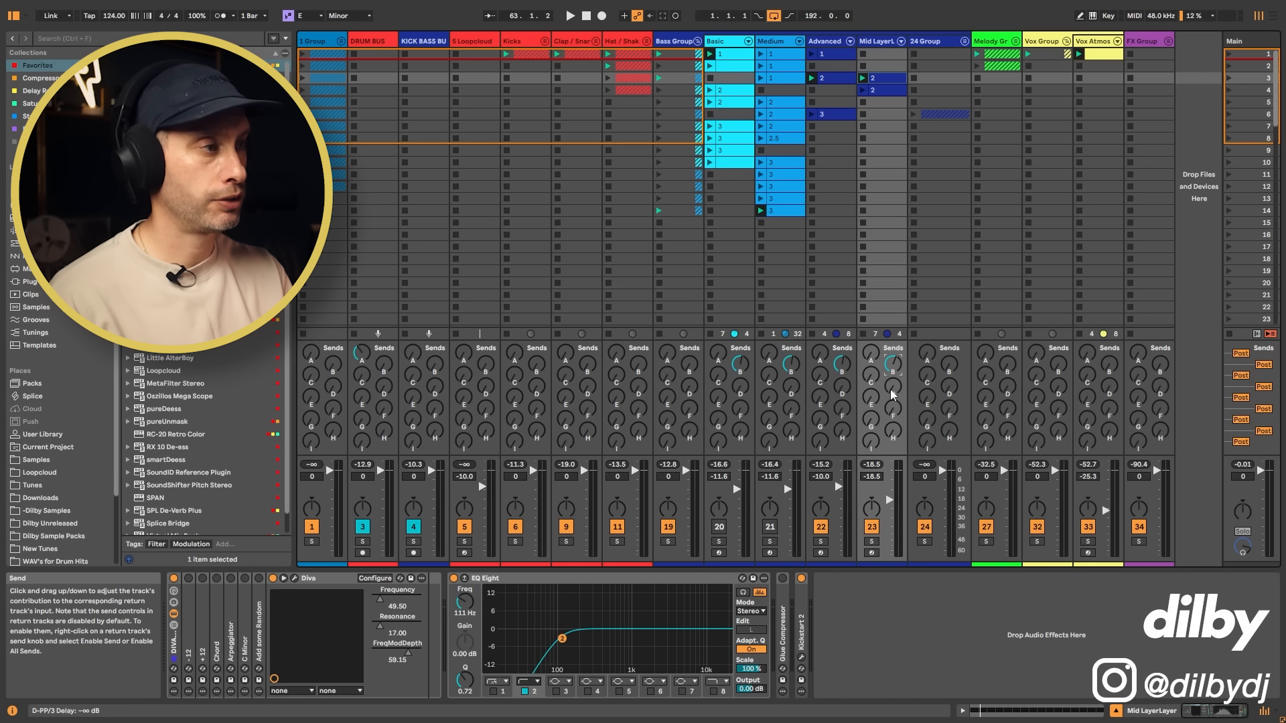
{"action": "left_click_drag", "start_coordinate": [891, 389], "coordinate": [890, 362]}
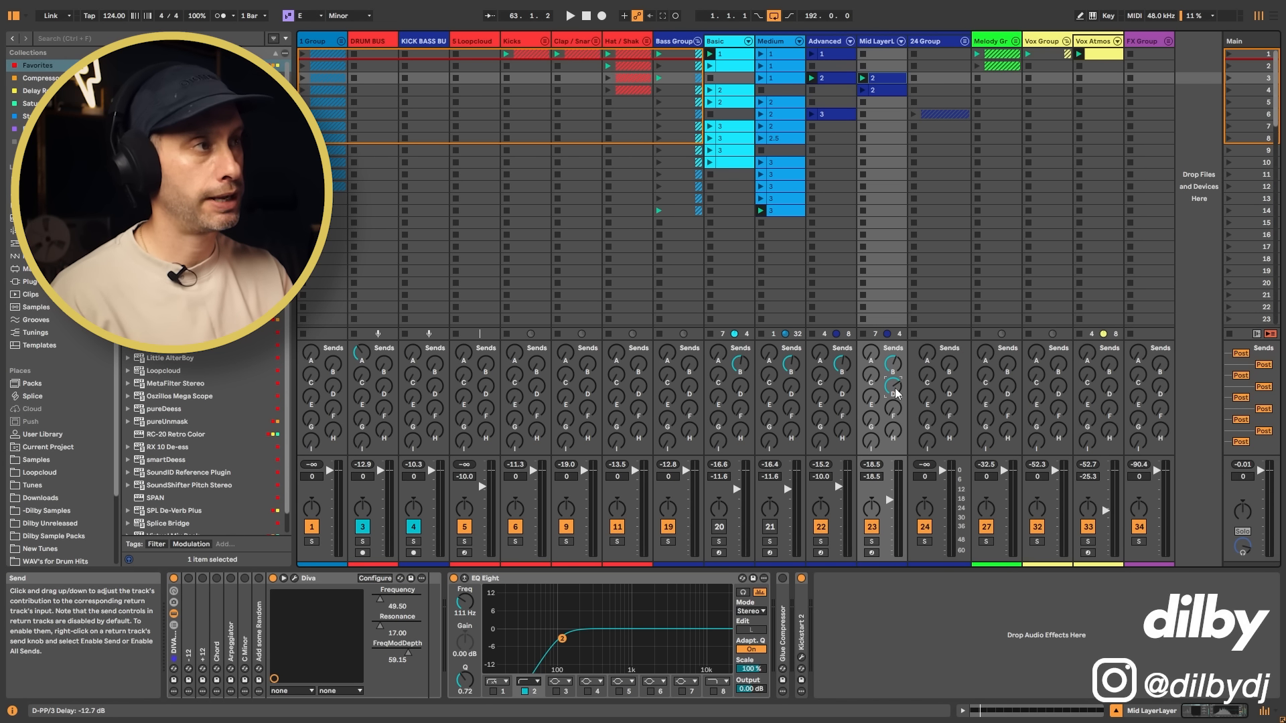
{"action": "key", "text": "space"}
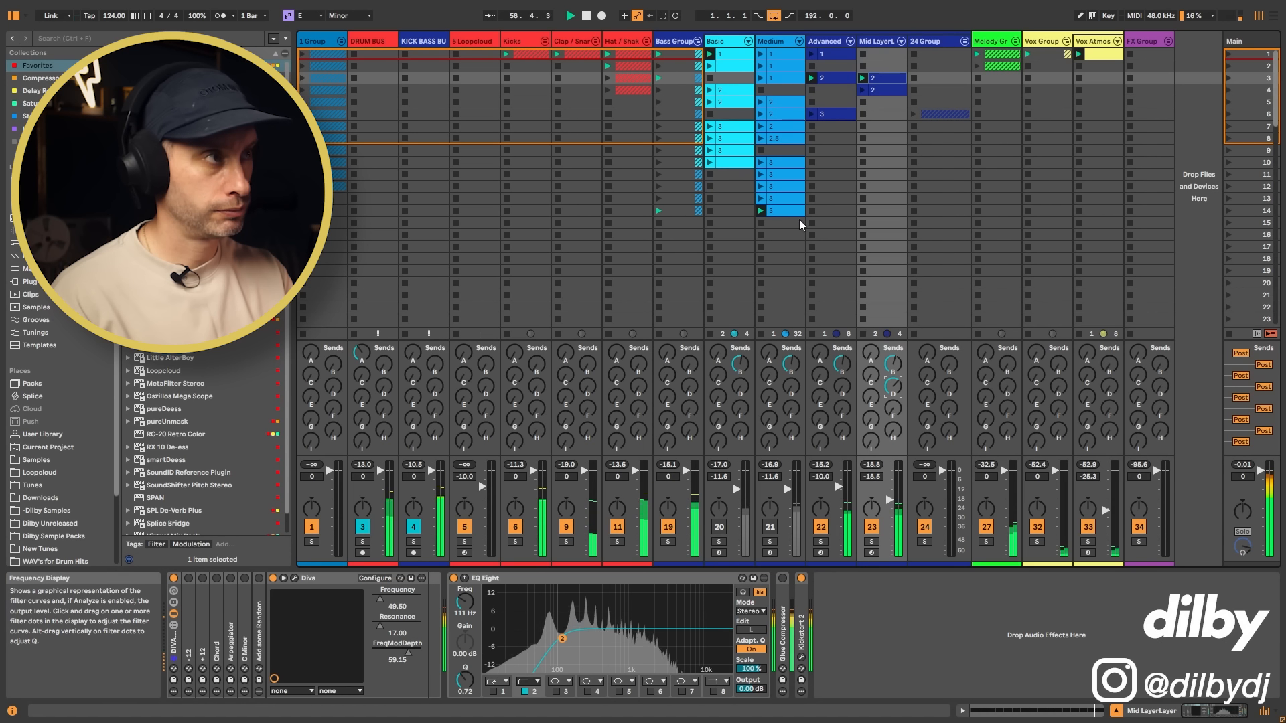
{"action": "key", "text": "space"}
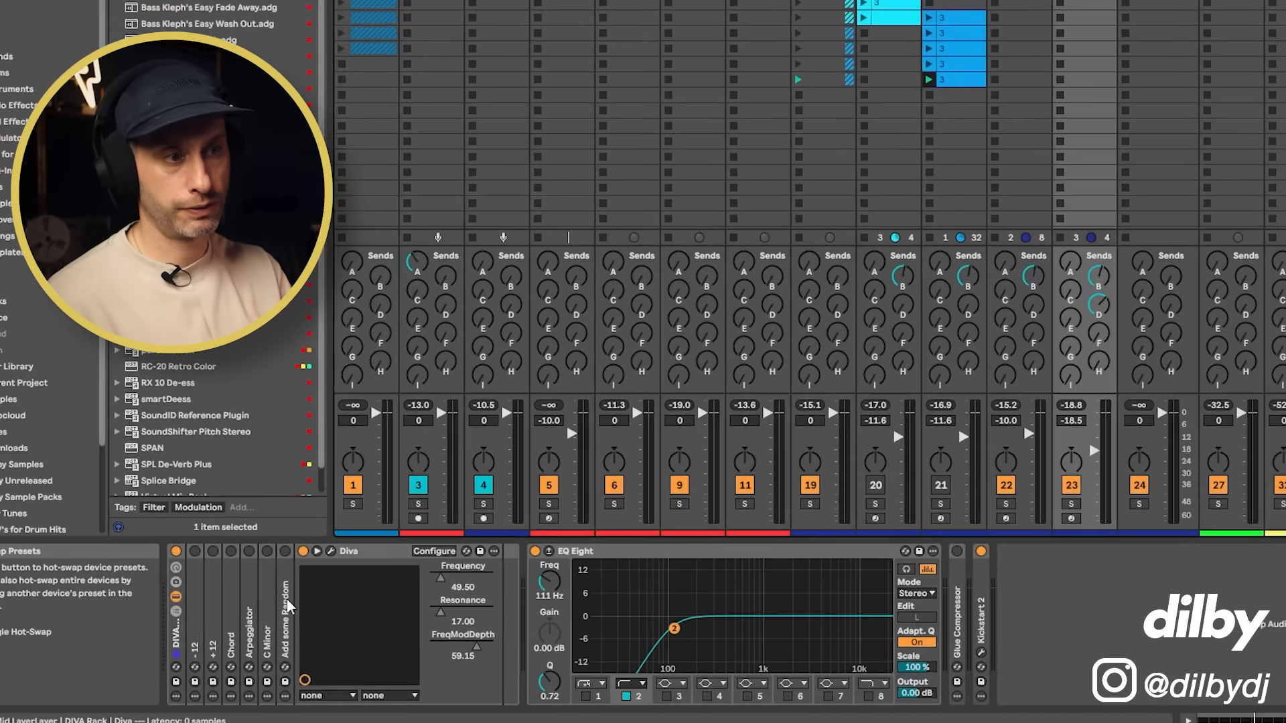
Step: Expand the Mid Layer track's Add some Random velocity device and set its Random amount to 25
{"action": "left_click", "coordinate": [283, 598]}
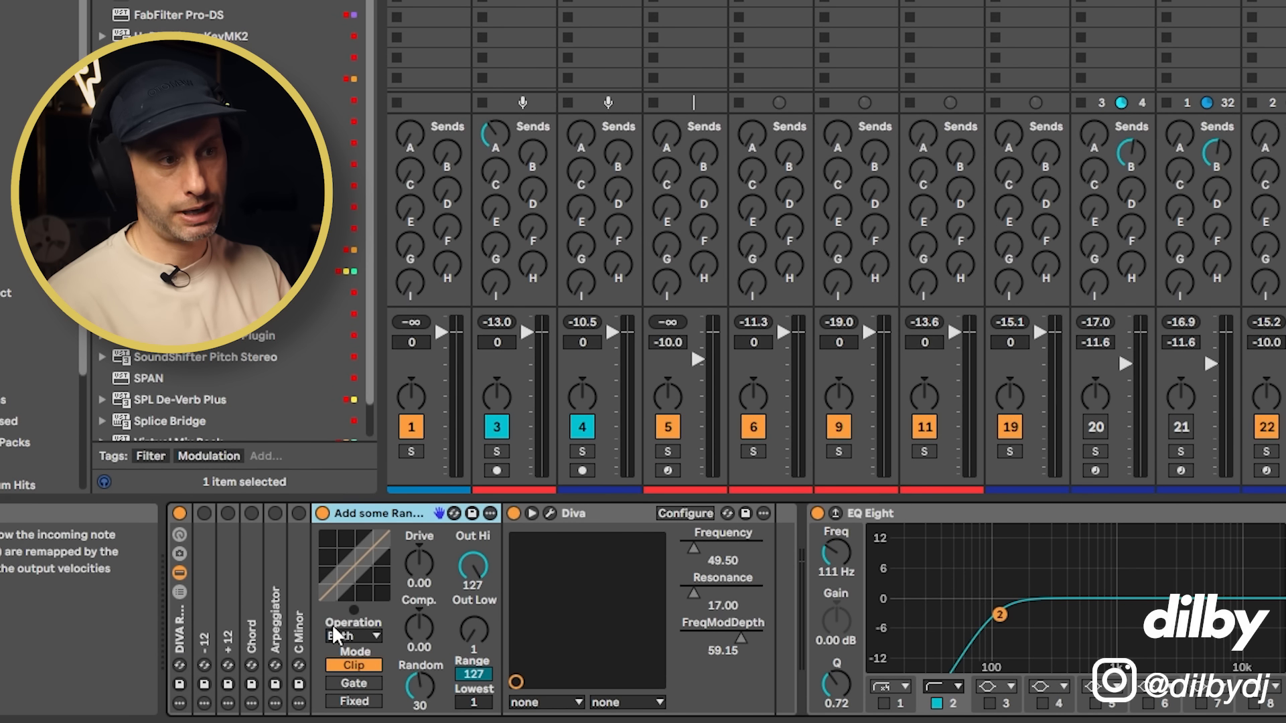
{"action": "left_click_drag", "start_coordinate": [420, 694], "coordinate": [422, 702]}
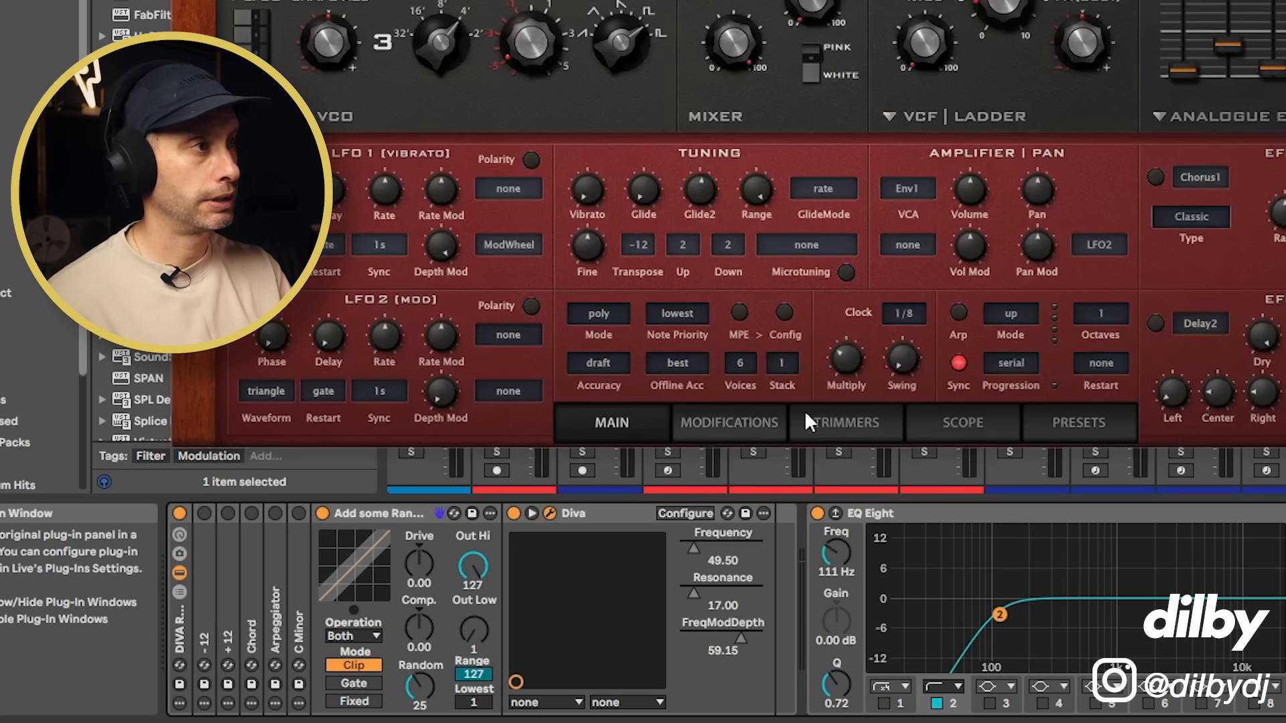
Step: Open Diva's plug-in window, raise Analogue Env 2's velocity slider and adjust the filter cutoff
{"action": "left_click", "coordinate": [550, 513]}
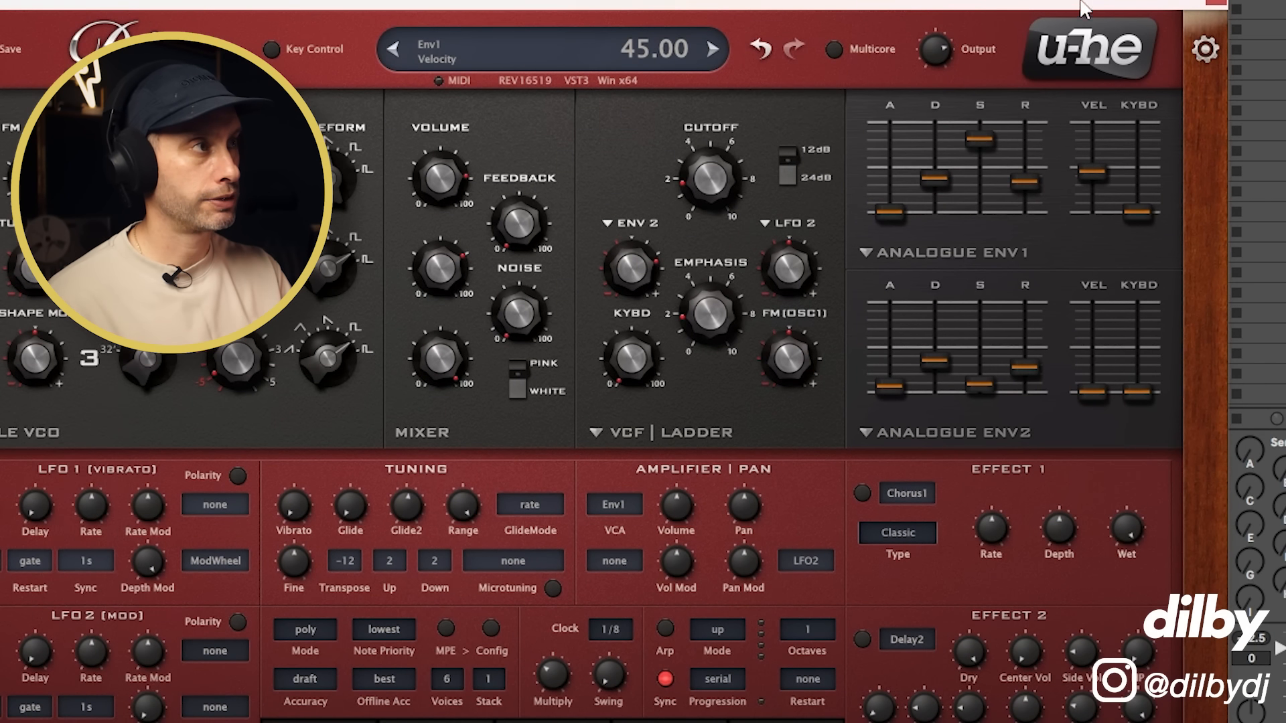
{"action": "left_click_drag", "start_coordinate": [1081, 2], "coordinate": [1115, 8]}
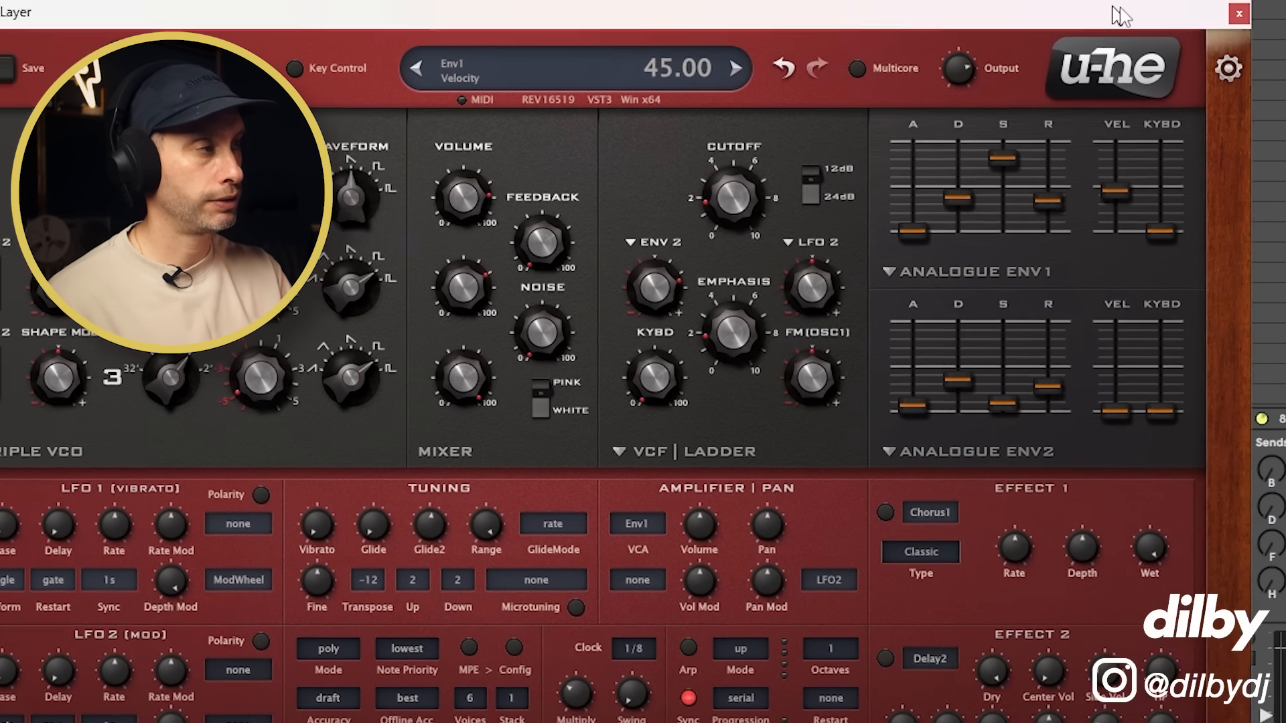
{"action": "left_click_drag", "start_coordinate": [1080, 412], "coordinate": [1080, 323]}
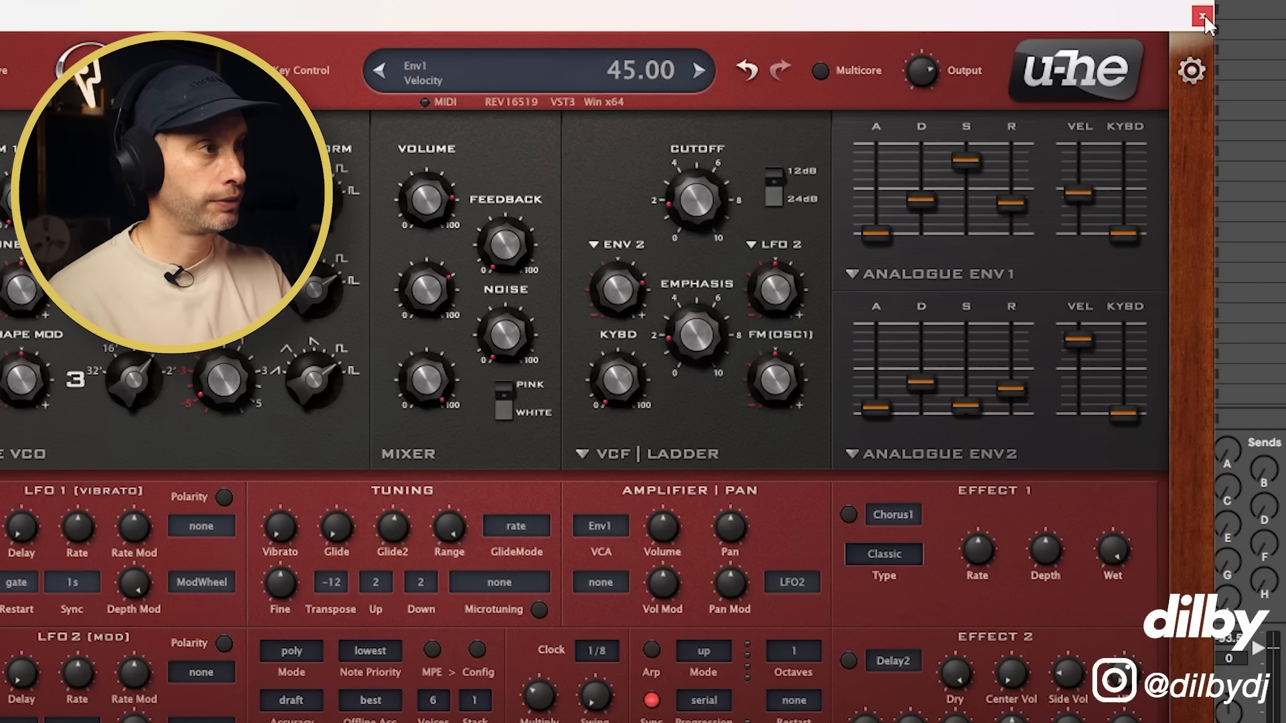
{"action": "left_click_drag", "start_coordinate": [690, 193], "coordinate": [694, 207]}
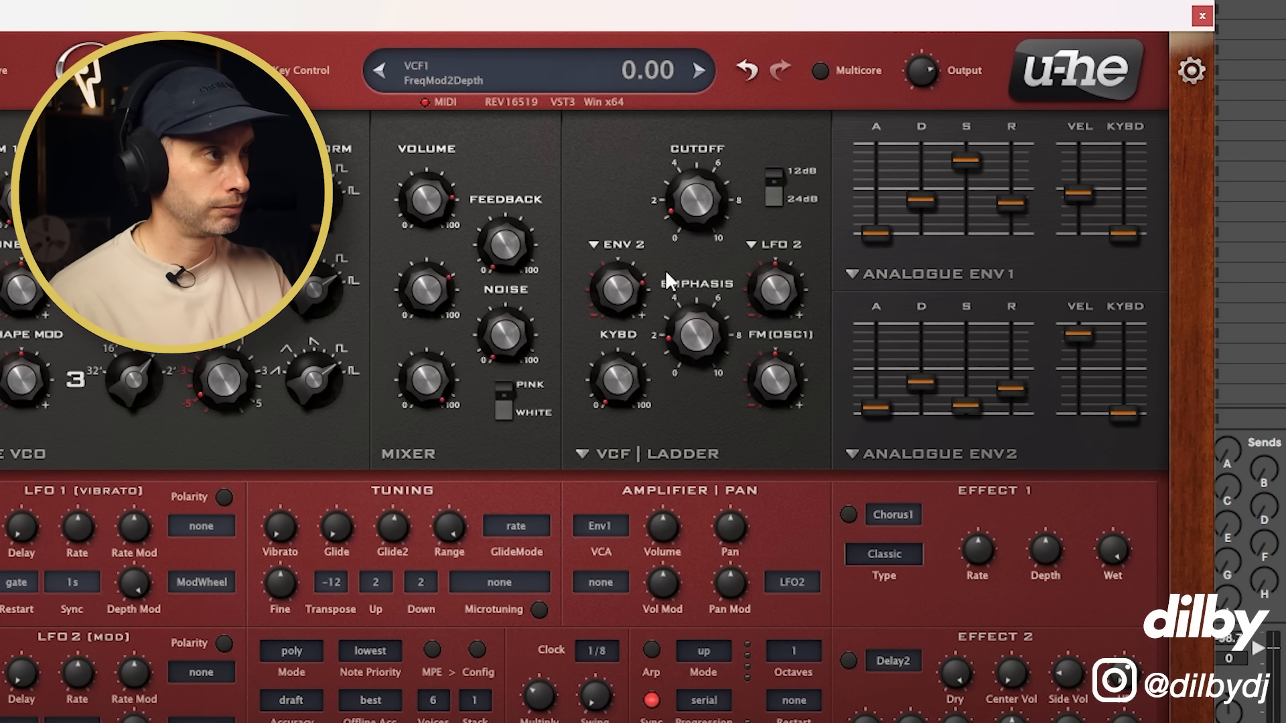
{"action": "left_click_drag", "start_coordinate": [698, 212], "coordinate": [702, 202]}
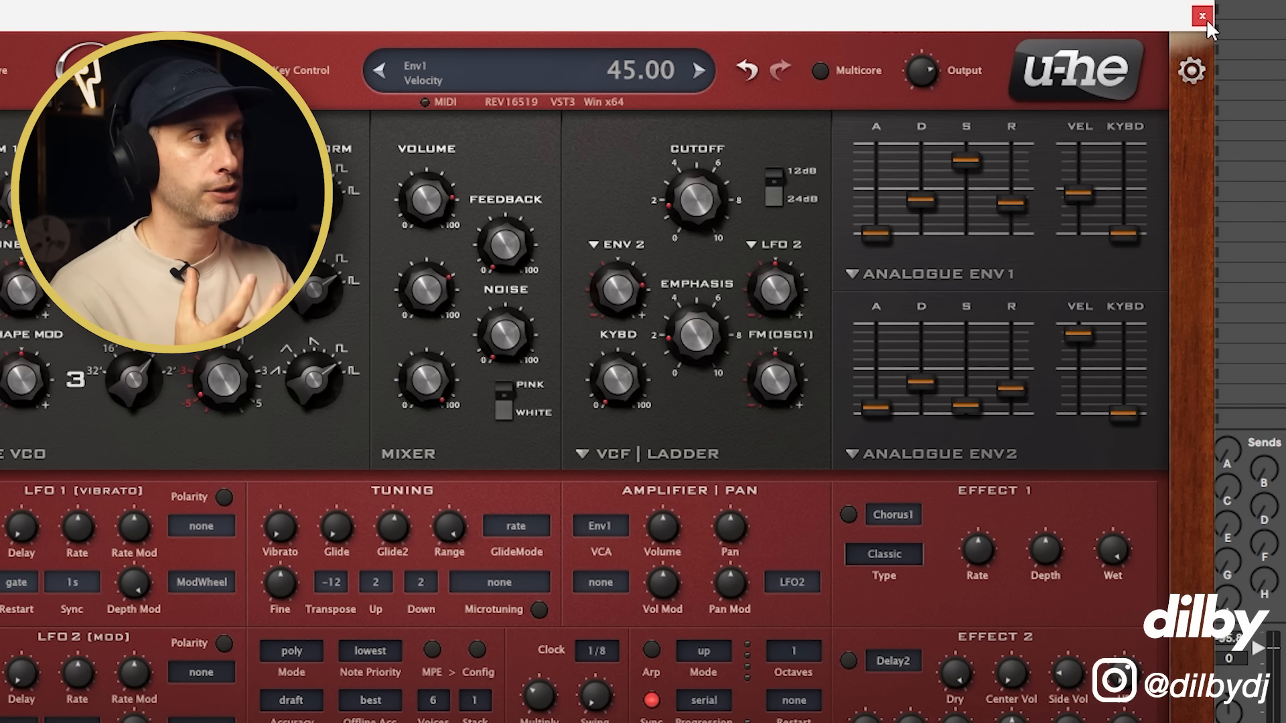
Step: Fine-tune Diva's Env 2 velocity, set the cutoff to 51.00, close the plug-in window and toggle the Mid Layer track for comparison
{"action": "left_click_drag", "start_coordinate": [1075, 13], "coordinate": [891, 38]}
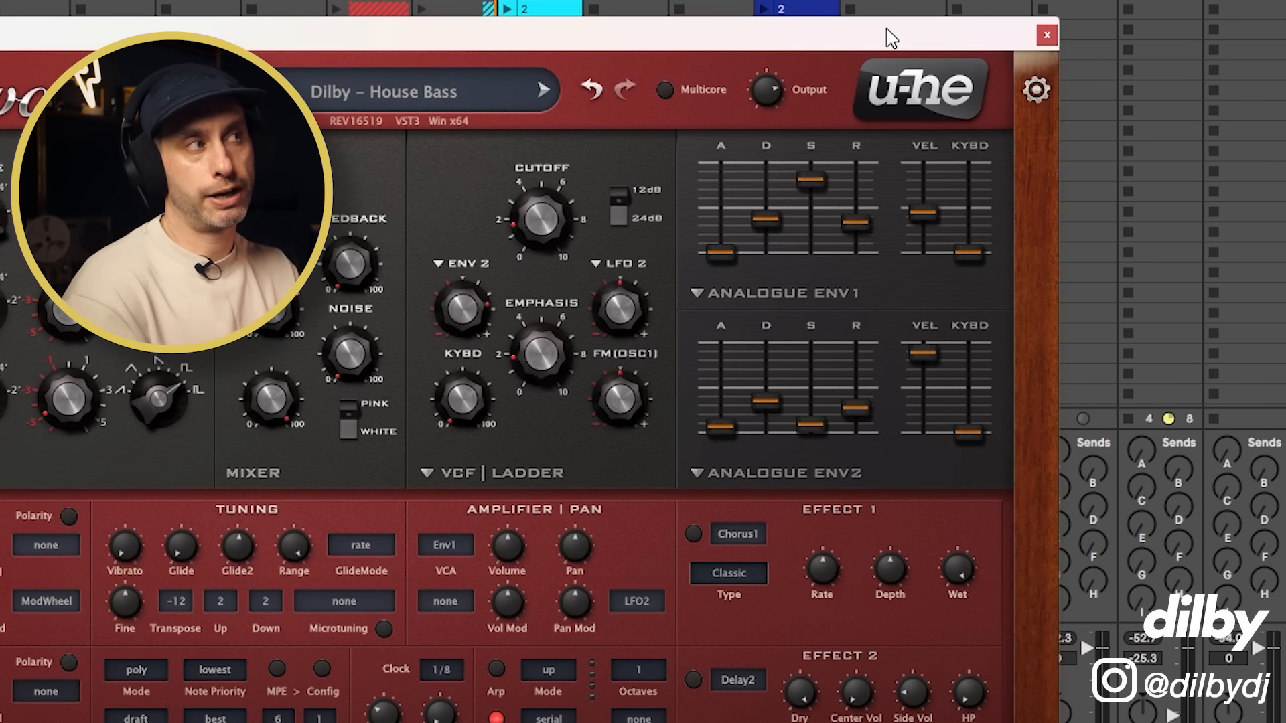
{"action": "left_click_drag", "start_coordinate": [923, 353], "coordinate": [927, 333]}
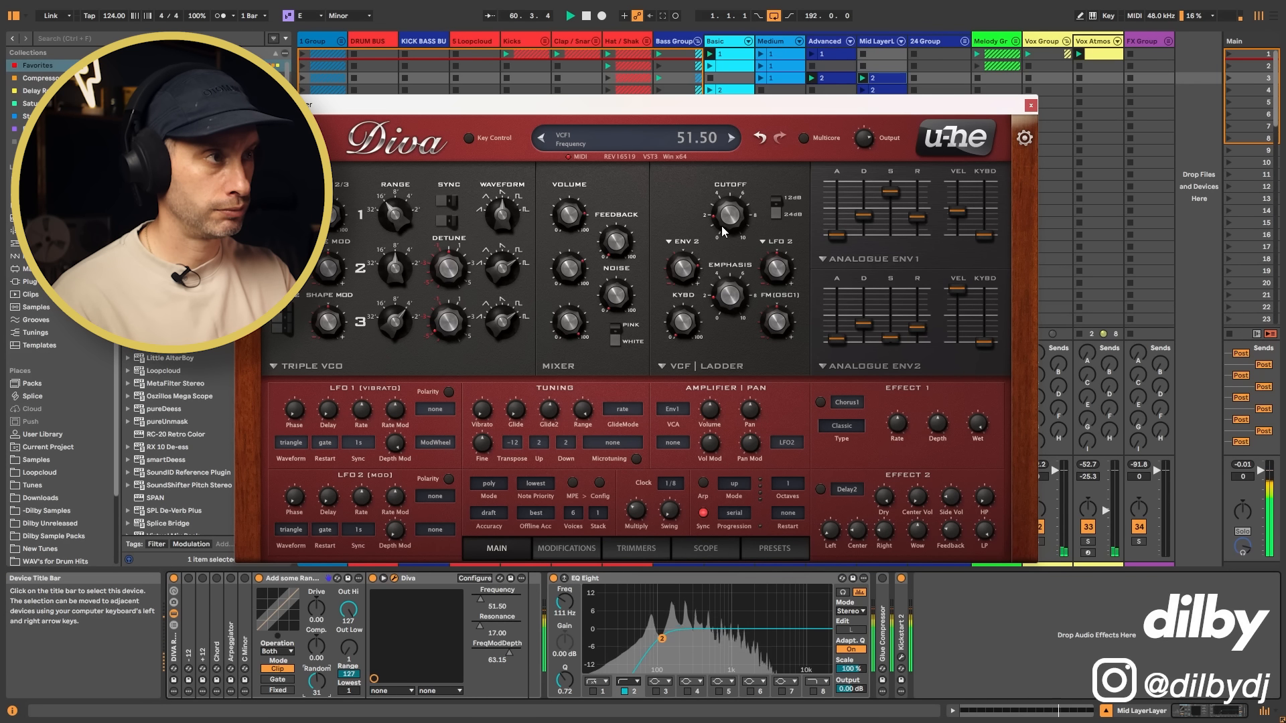
{"action": "left_click_drag", "start_coordinate": [722, 232], "coordinate": [723, 233]}
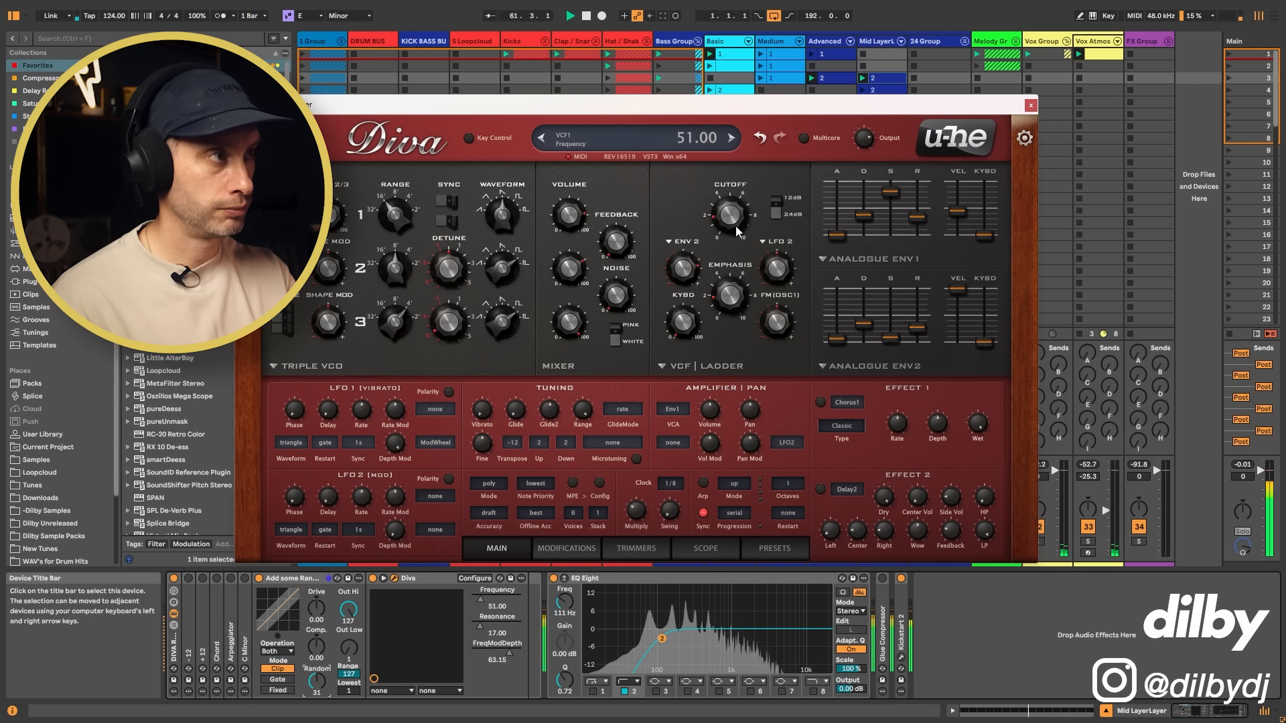
{"action": "left_click", "coordinate": [1031, 105]}
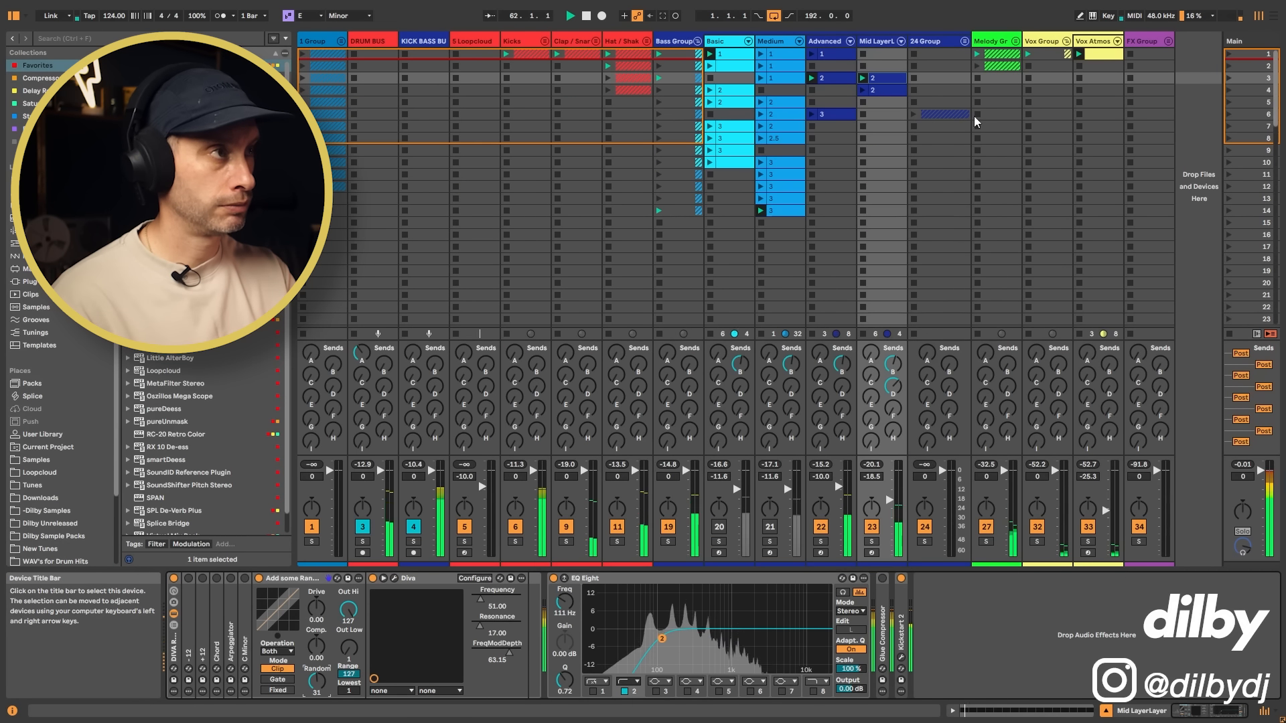
{"action": "left_click", "coordinate": [872, 527]}
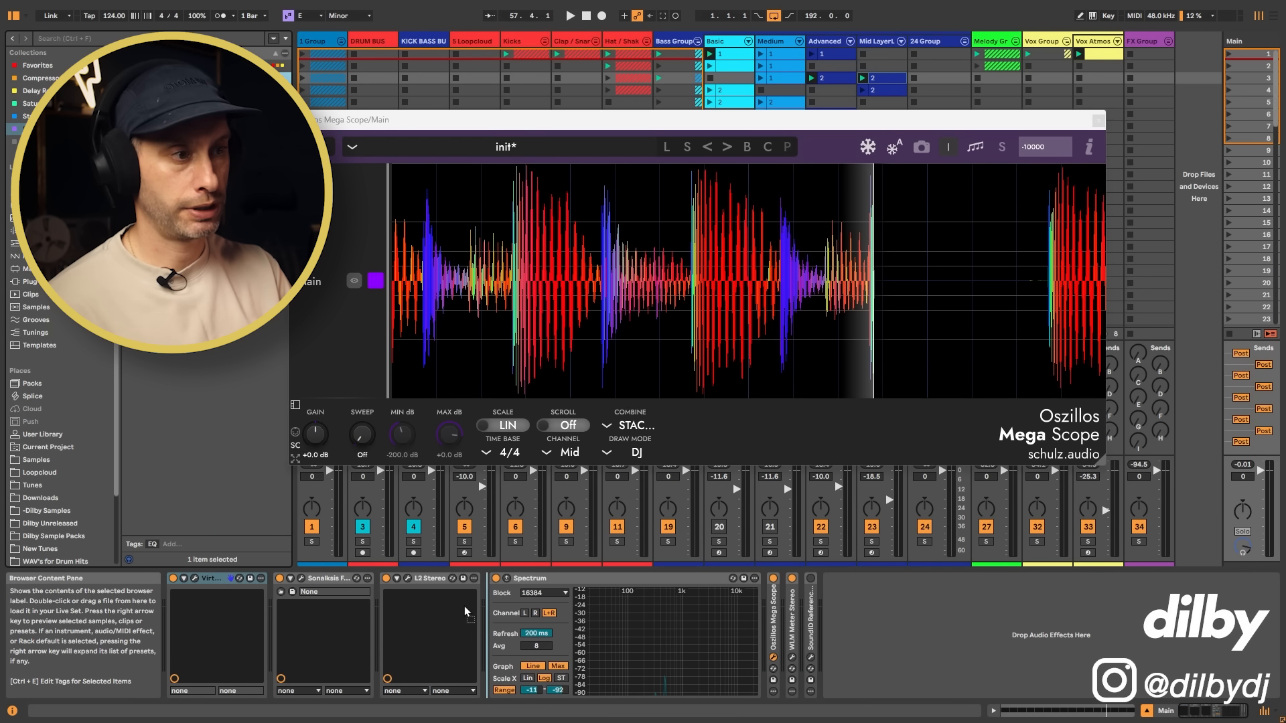
Step: Insert an EQ Eight before Spectrum on the Main track and set its high-cut filter 8 to 138 Hz to audition the low end
{"action": "left_click_drag", "start_coordinate": [464, 606], "coordinate": [476, 617]}
{"action": "left_click_drag", "start_coordinate": [504, 602], "coordinate": [503, 647]}
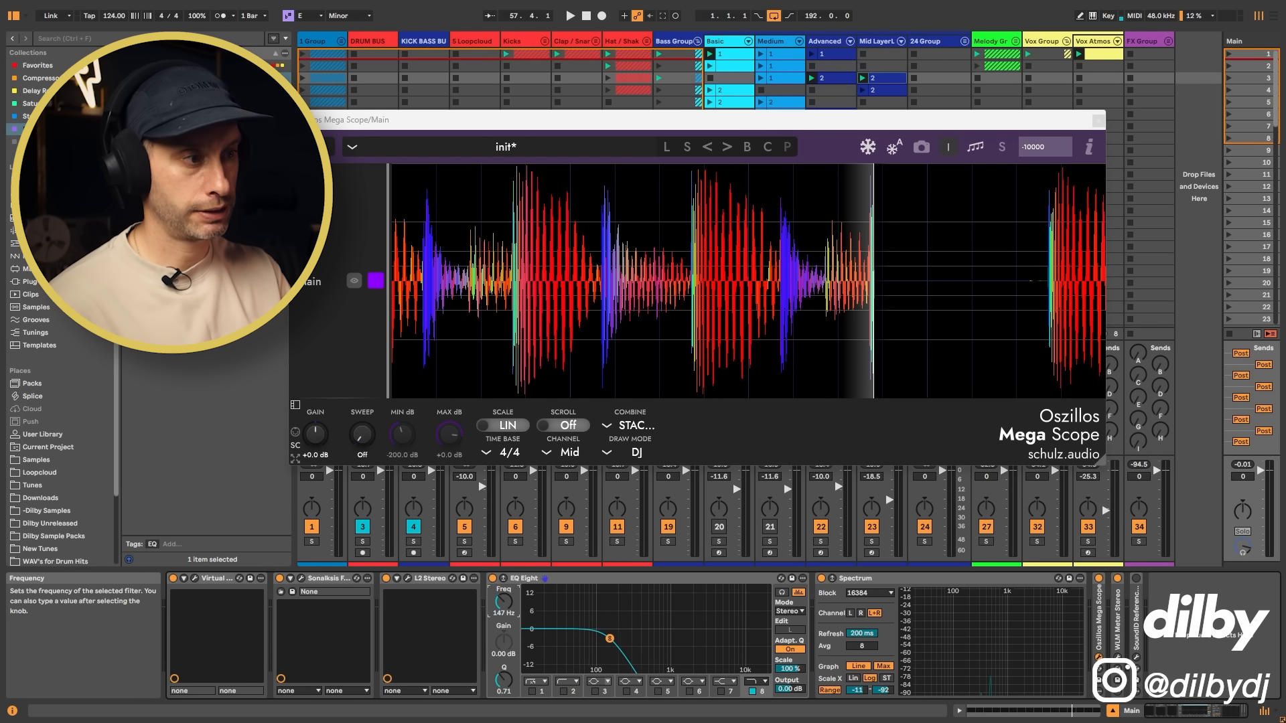
{"action": "key", "text": "space"}
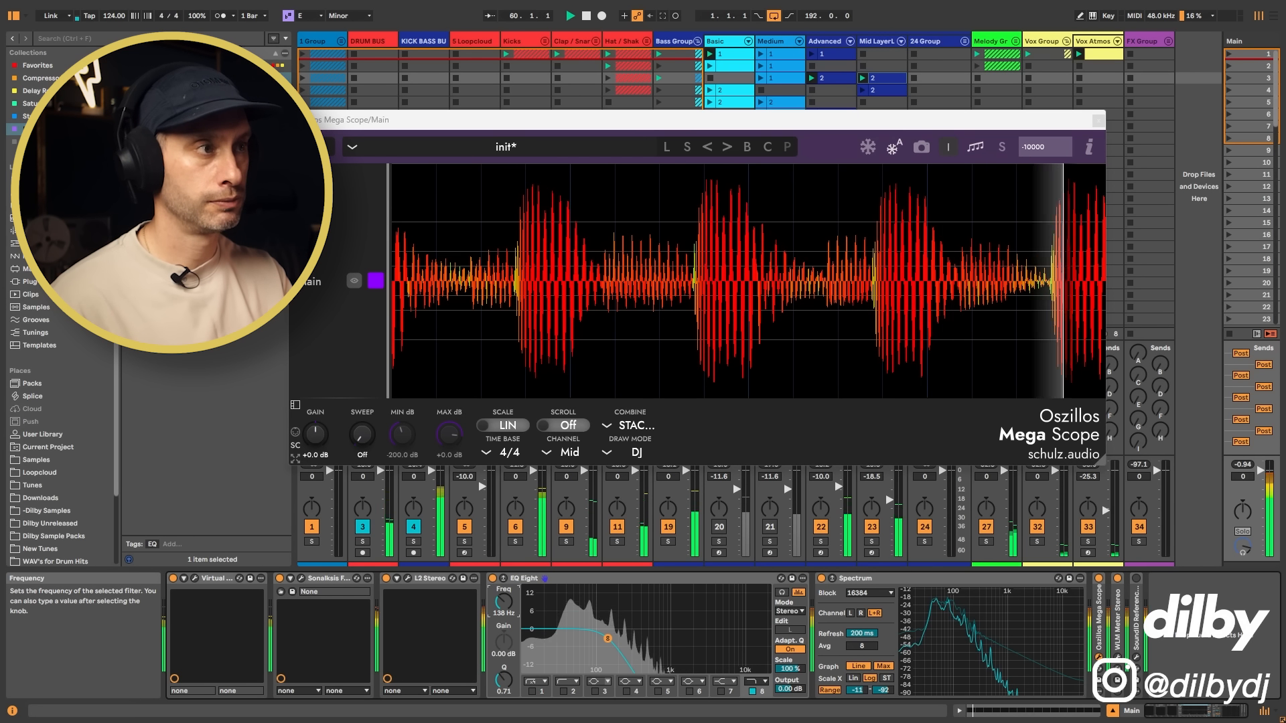
{"action": "key", "text": "space"}
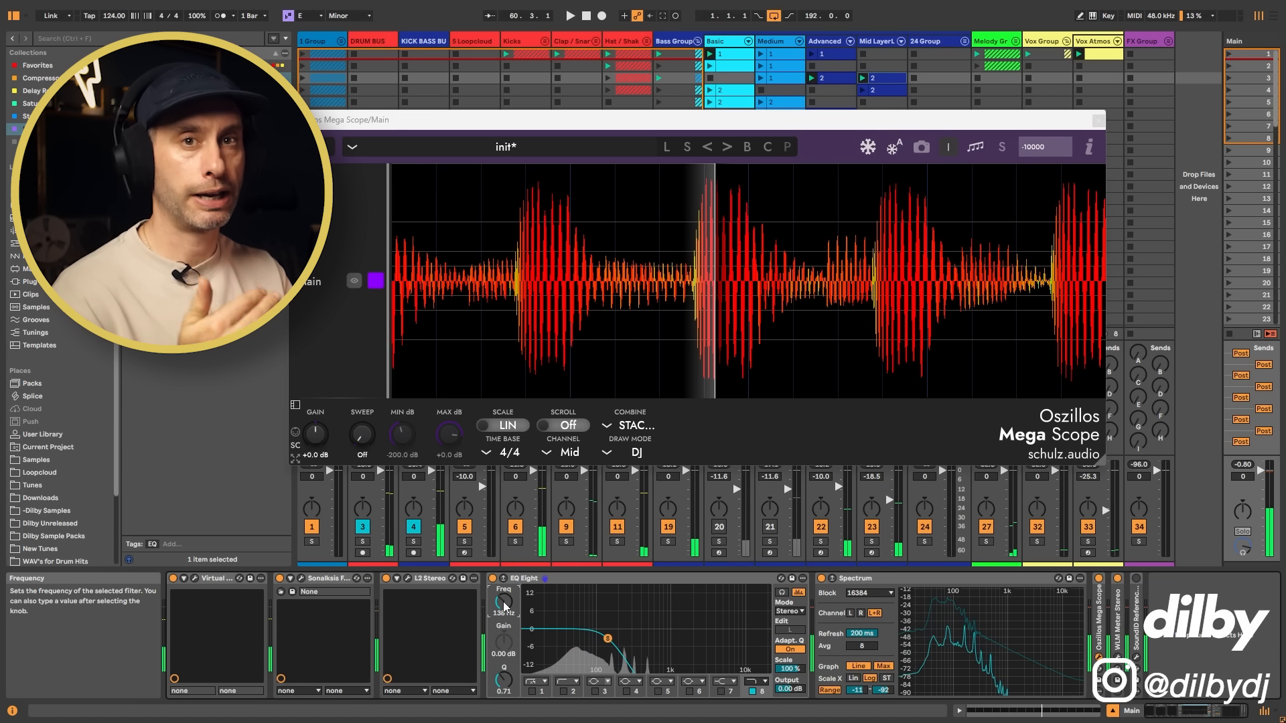
Step: Close the Oszillos Mega Scope window and raise the Advanced track's volume to -7.0 dB during playback
{"action": "left_click", "coordinate": [1099, 121]}
{"action": "key", "text": "space"}
{"action": "left_click_drag", "start_coordinate": [821, 476], "coordinate": [821, 469]}
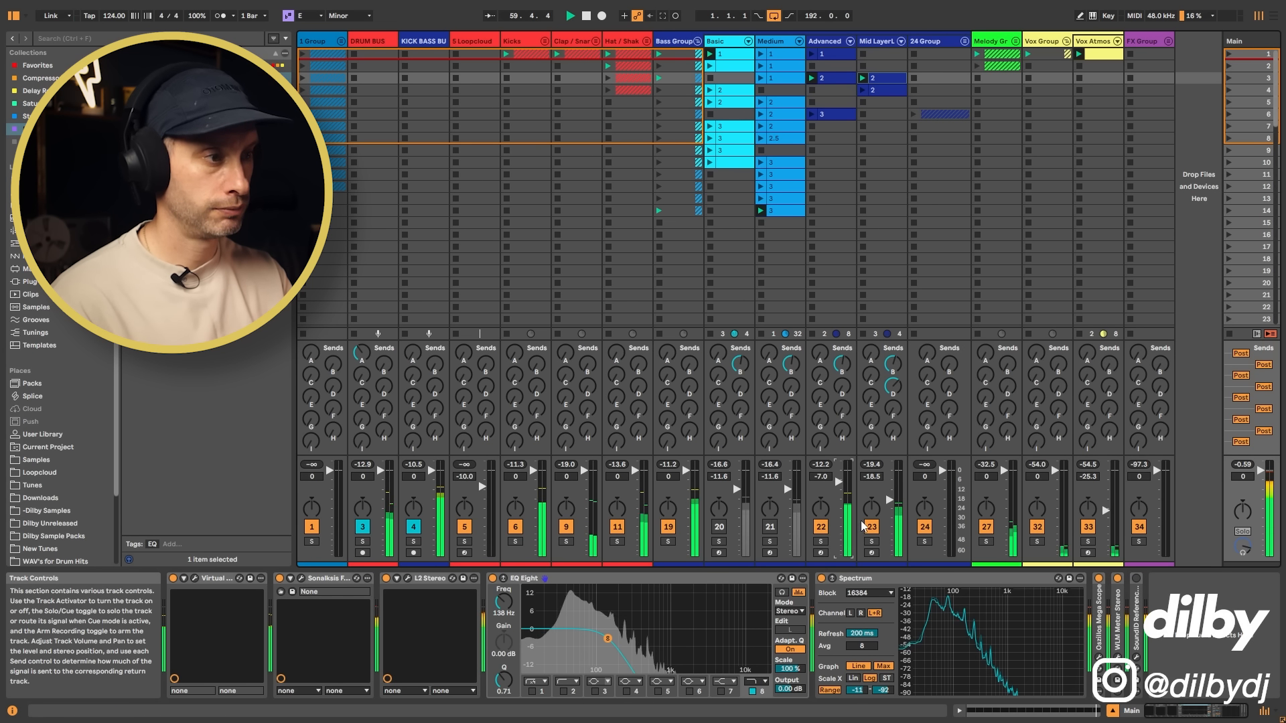
Step: Turn off filter 8 in the Main track's EQ Eight and play the full-range mix
{"action": "left_click", "coordinate": [752, 691]}
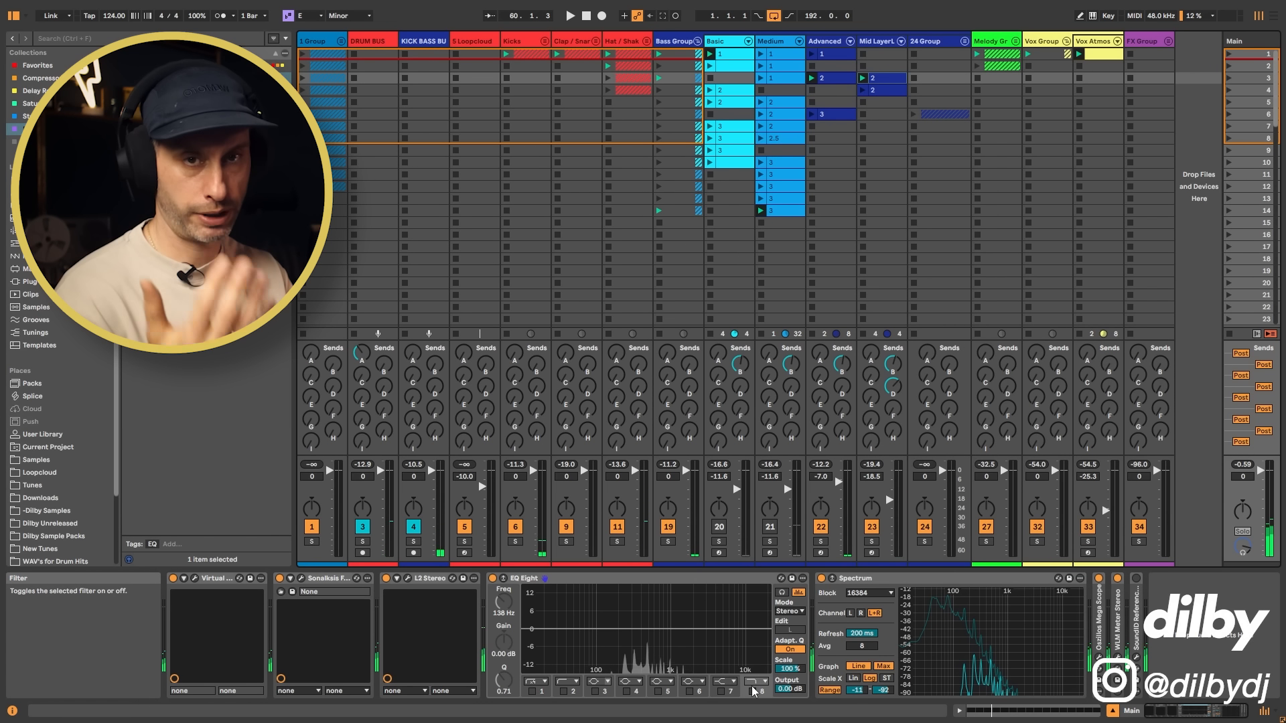
{"action": "key", "text": "space"}
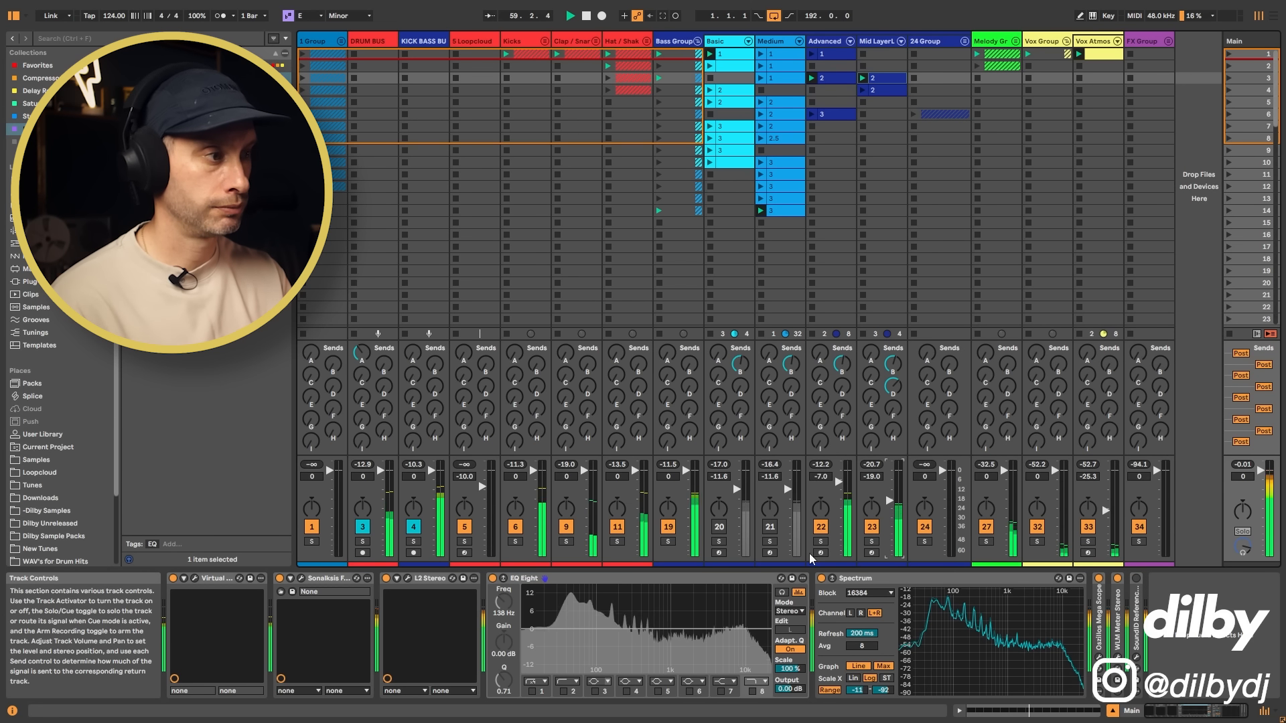
Step: Raise the filter's Env 2 modulation depth in the Mid Layer track's Diva to 83.15 during playback and close the plug-in window
{"action": "left_click", "coordinate": [879, 41]}
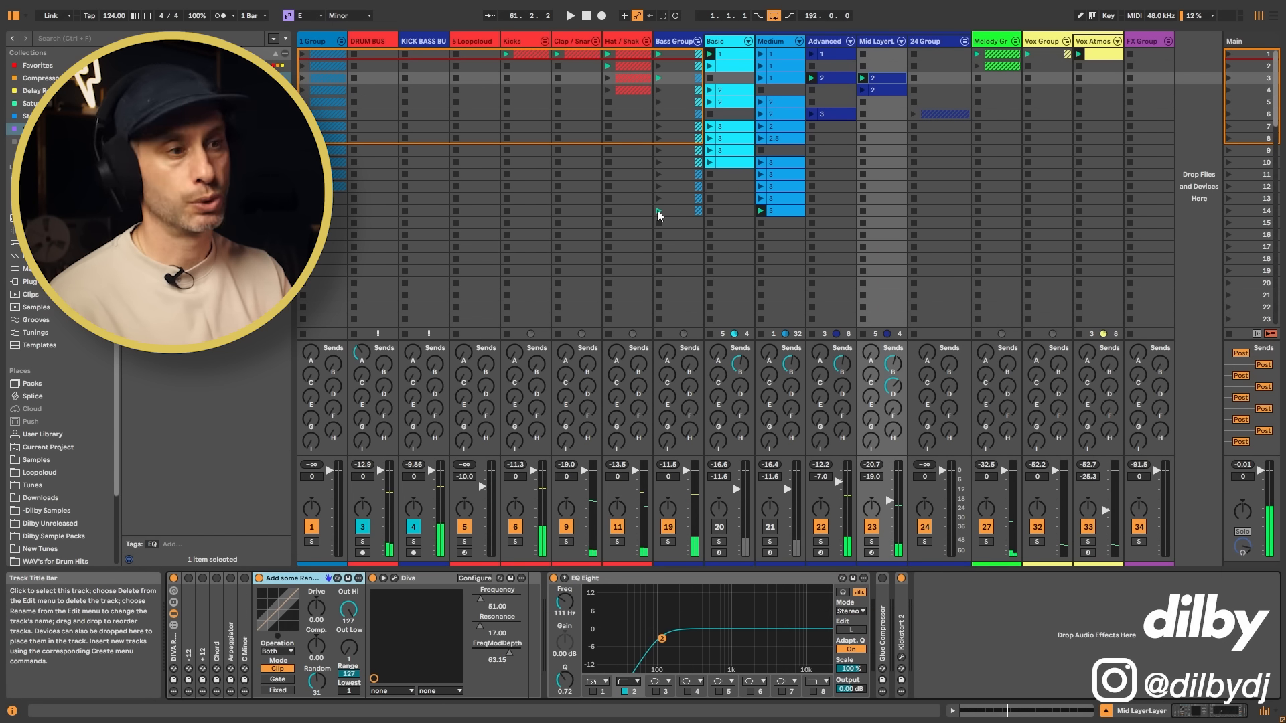
{"action": "left_click", "coordinate": [396, 579]}
{"action": "key", "text": "space"}
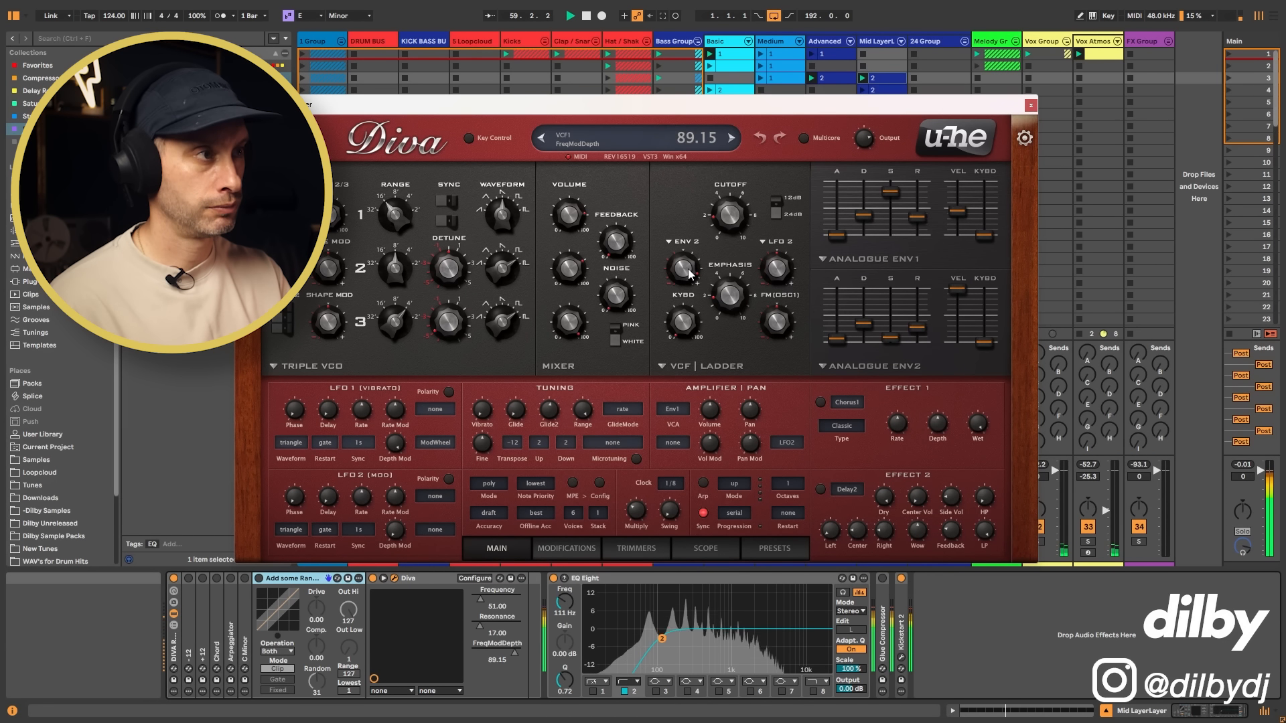
{"action": "left_click", "coordinate": [1031, 105]}
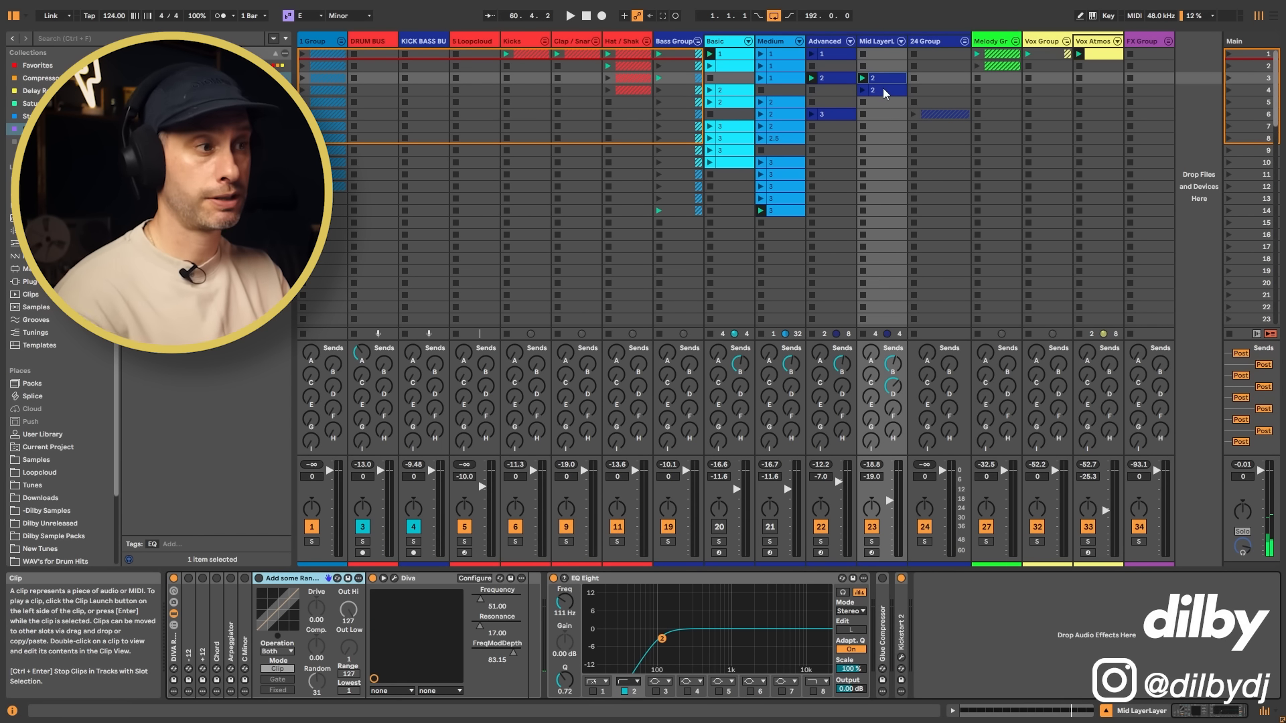
Step: Launch the Mid Layer track's clip in scene 4, view its notes, enable the first -12 pitch device and play the clip
{"action": "double_click", "coordinate": [883, 87]}
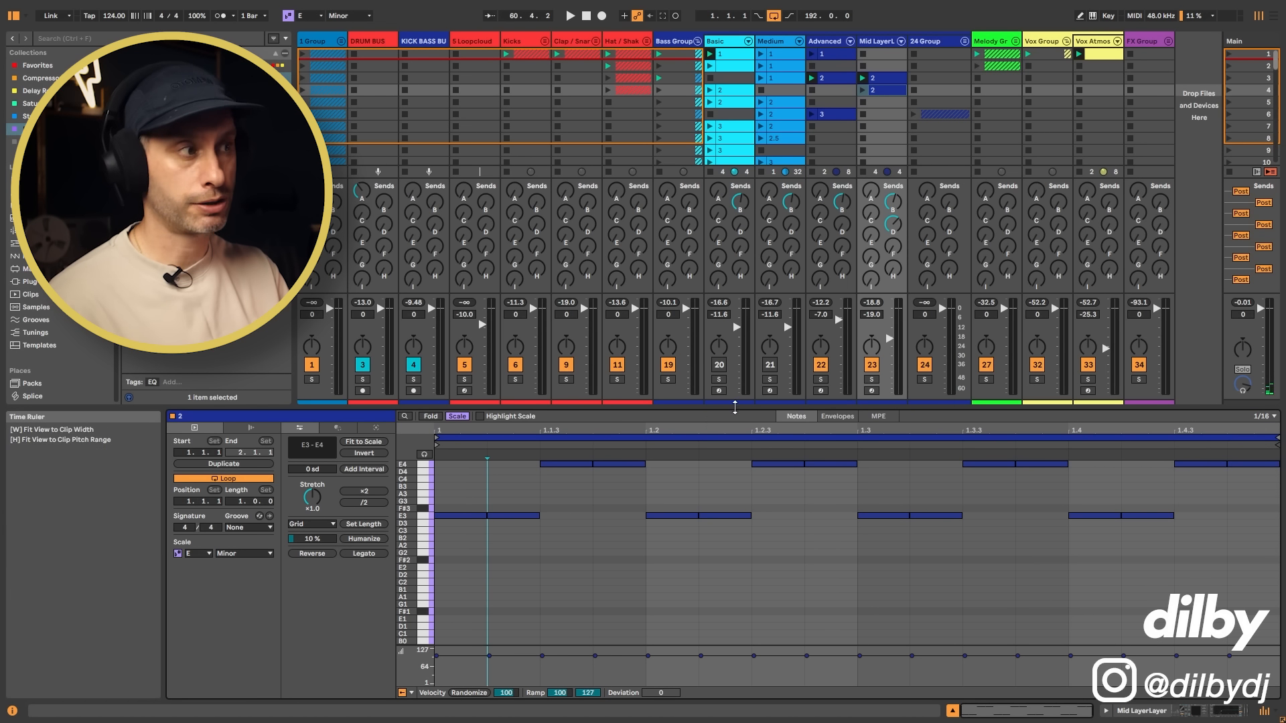
{"action": "left_click", "coordinate": [863, 89]}
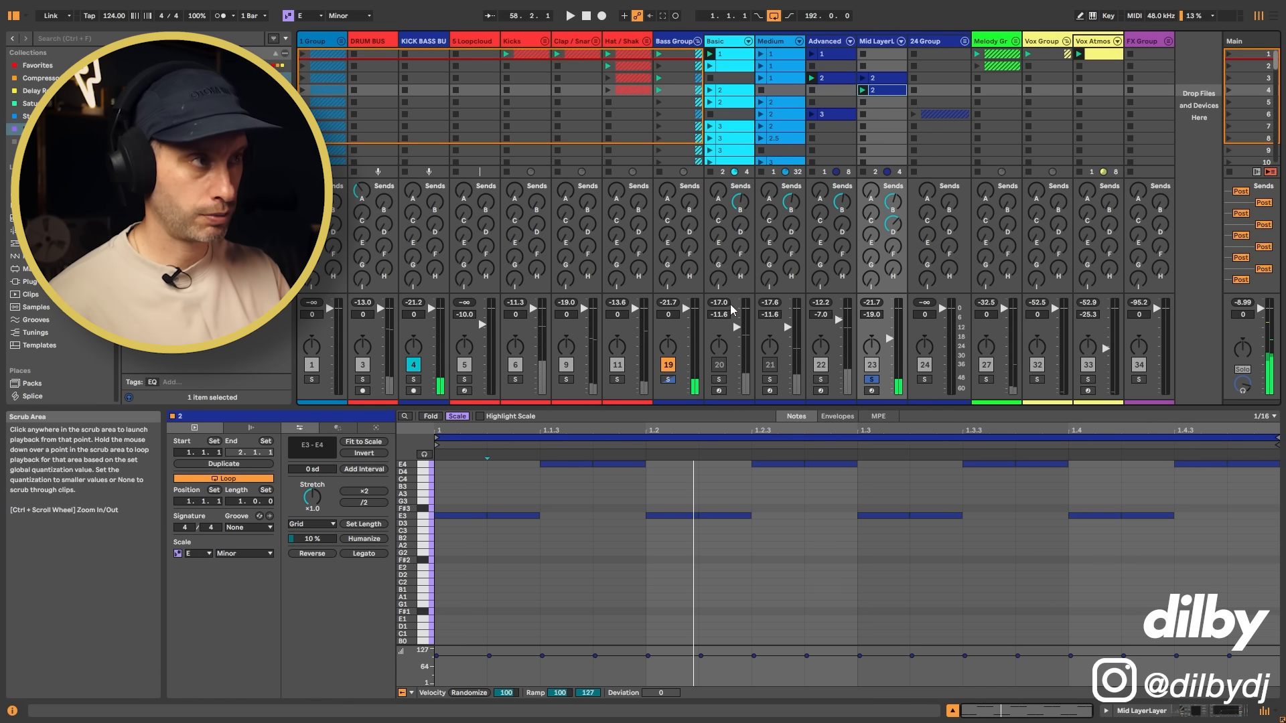
{"action": "key", "text": "shift+Tab"}
{"action": "left_click", "coordinate": [190, 578]}
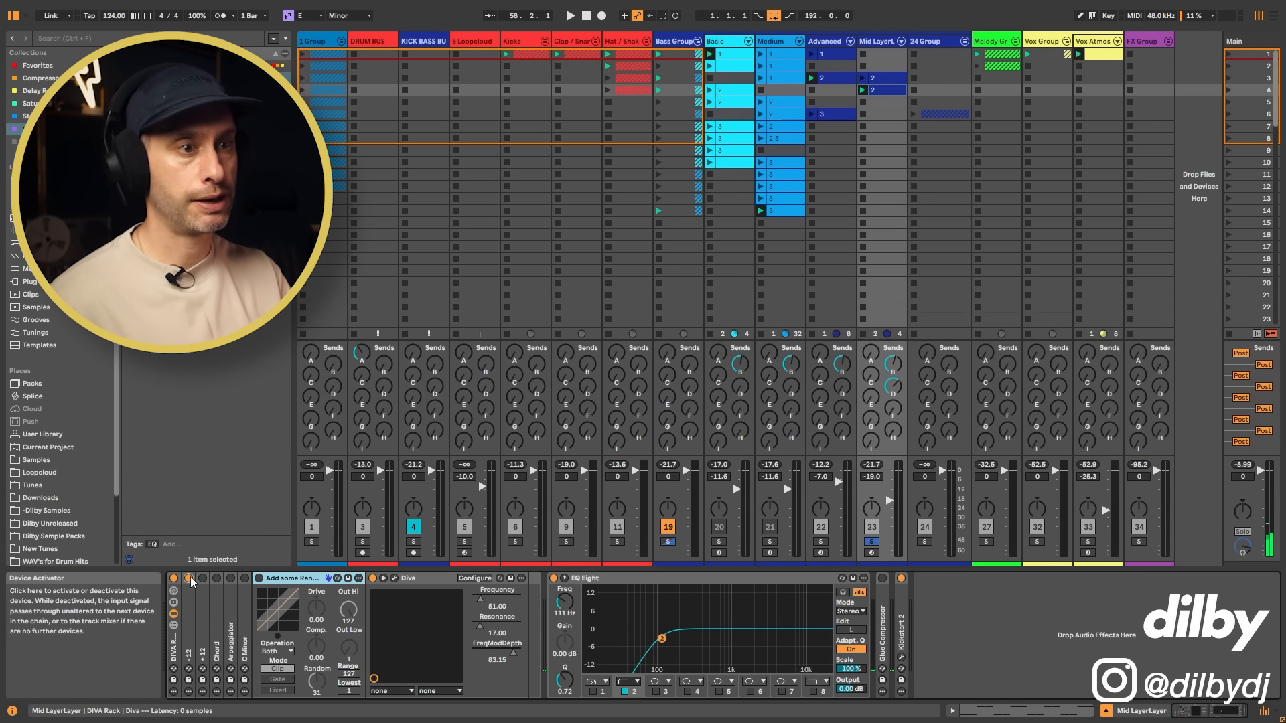
{"action": "left_click", "coordinate": [887, 91]}
{"action": "key", "text": "space"}
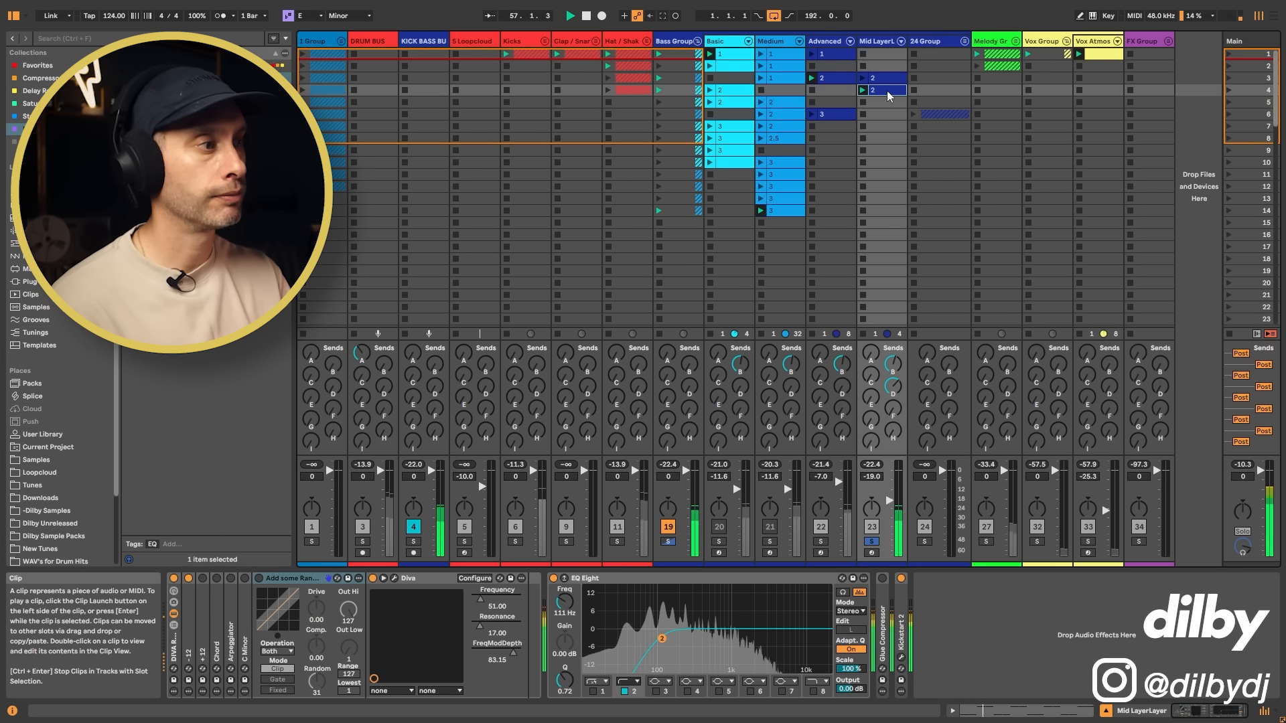
Step: Solo the Advanced track, add the Mid Layer to the solo, and clear the solos to hear the full mix
{"action": "left_click", "coordinate": [822, 541]}
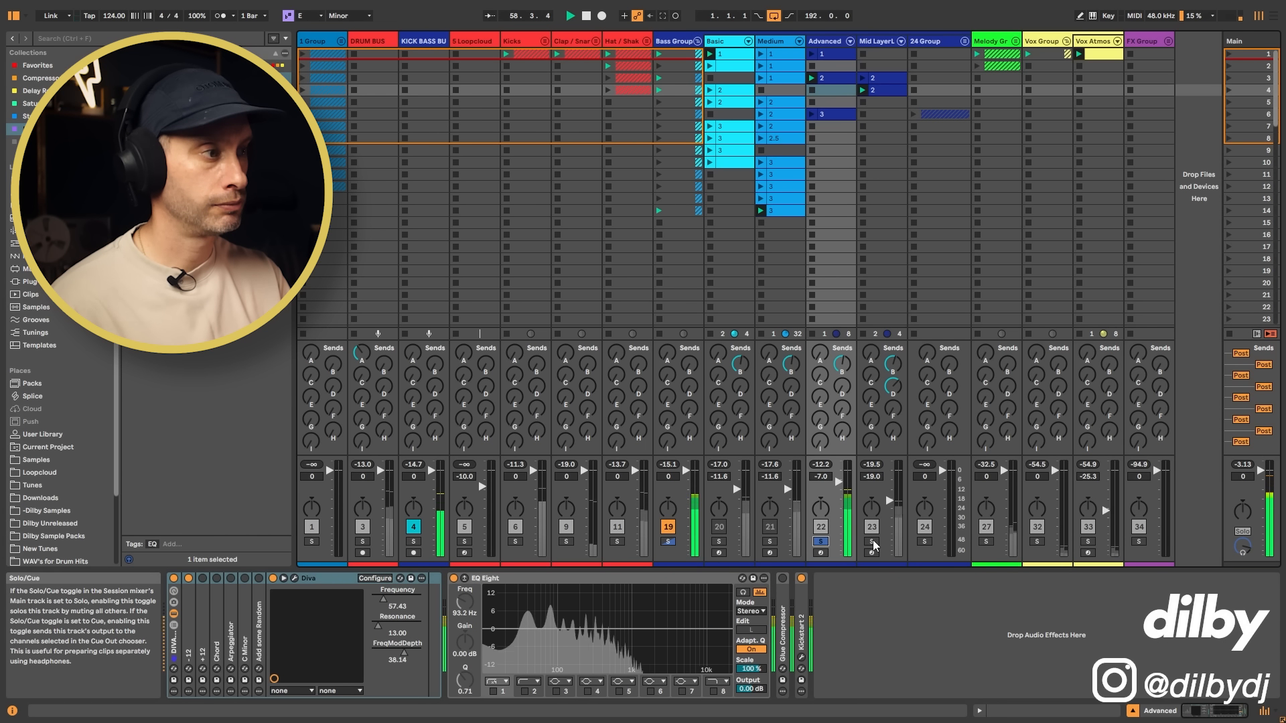
{"action": "left_click", "coordinate": [871, 542], "text": "super"}
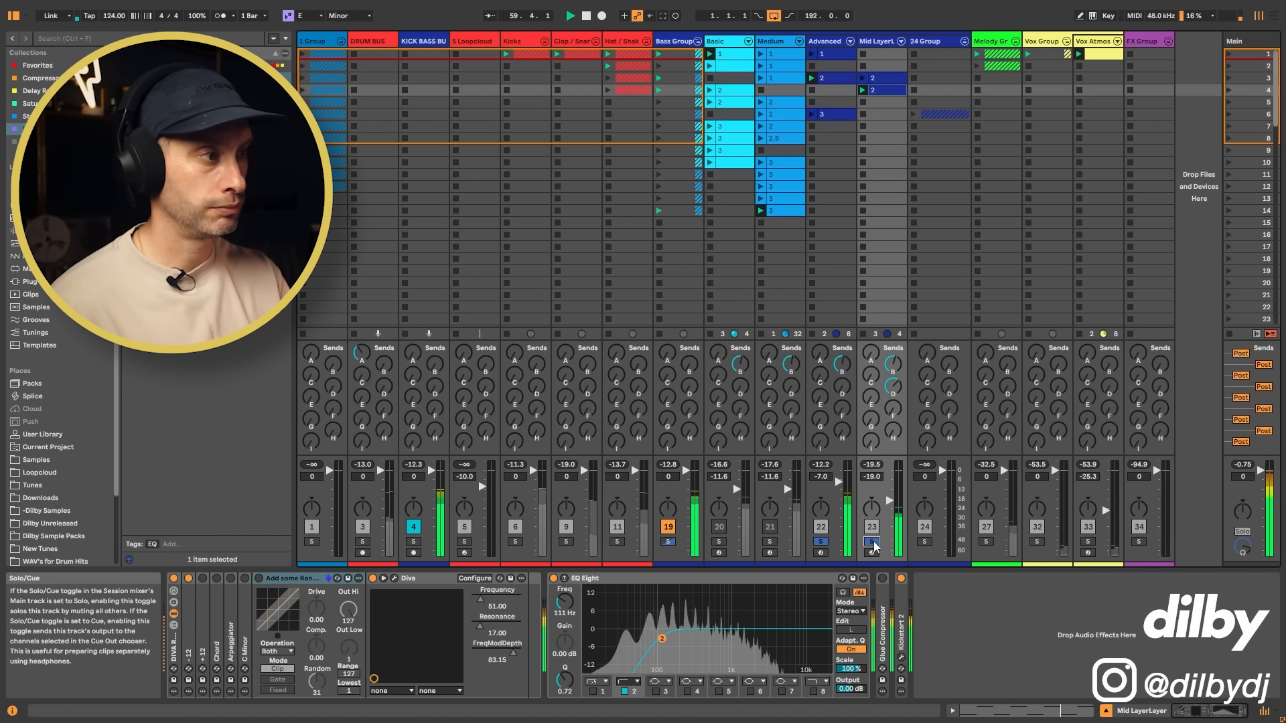
{"action": "left_click", "coordinate": [873, 542]}
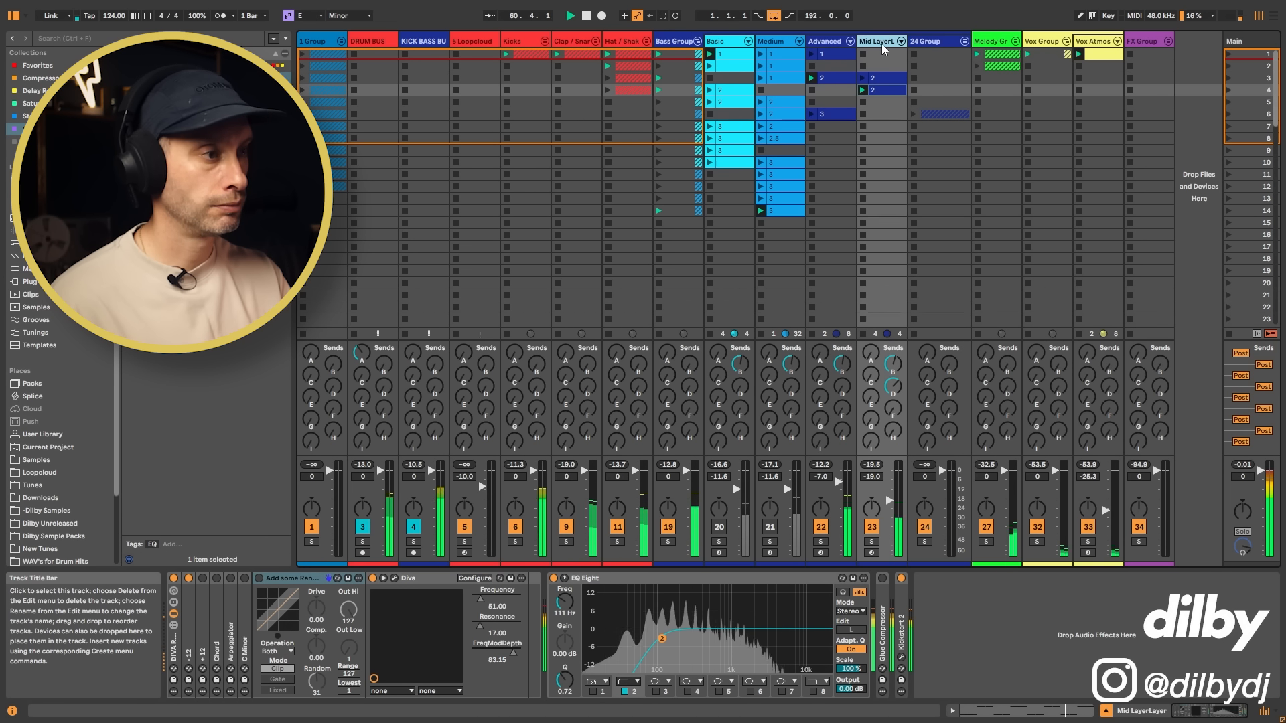
Step: Inspect the Mid Layer track's Kickstart 2 sidechain curve during playback and close its window
{"action": "left_click", "coordinate": [901, 657]}
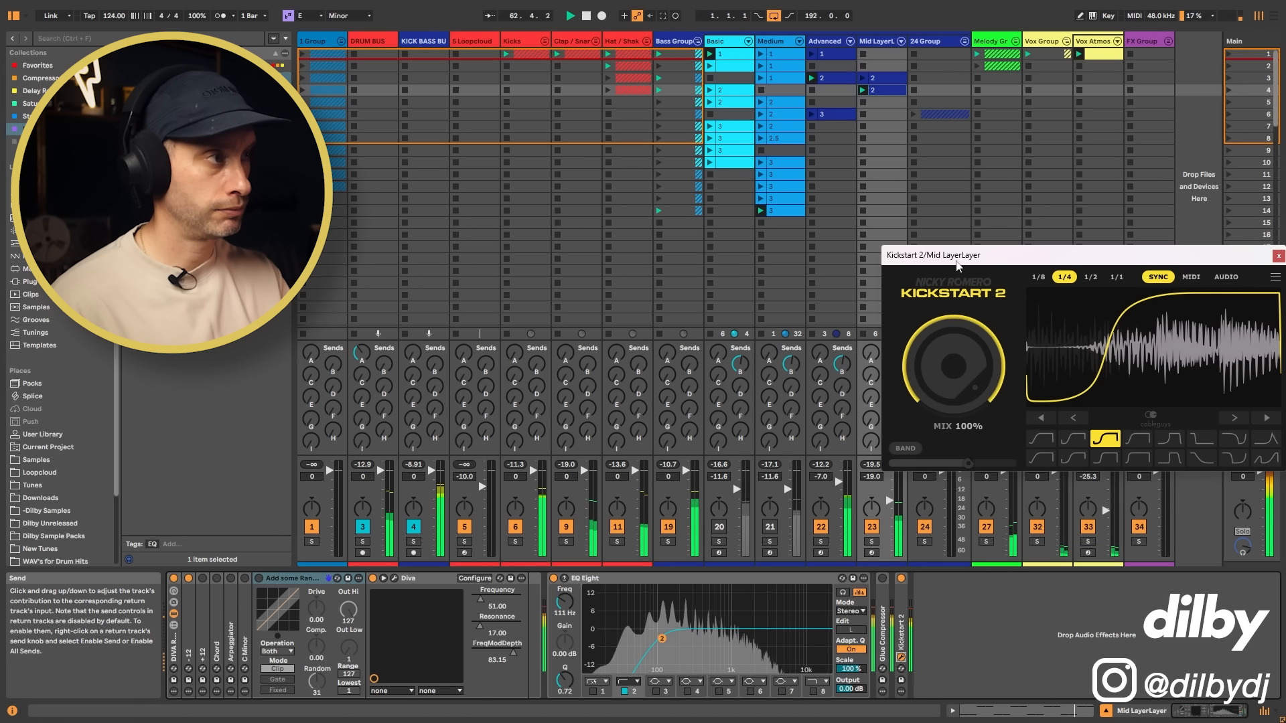
{"action": "left_click_drag", "start_coordinate": [960, 259], "coordinate": [761, 209]}
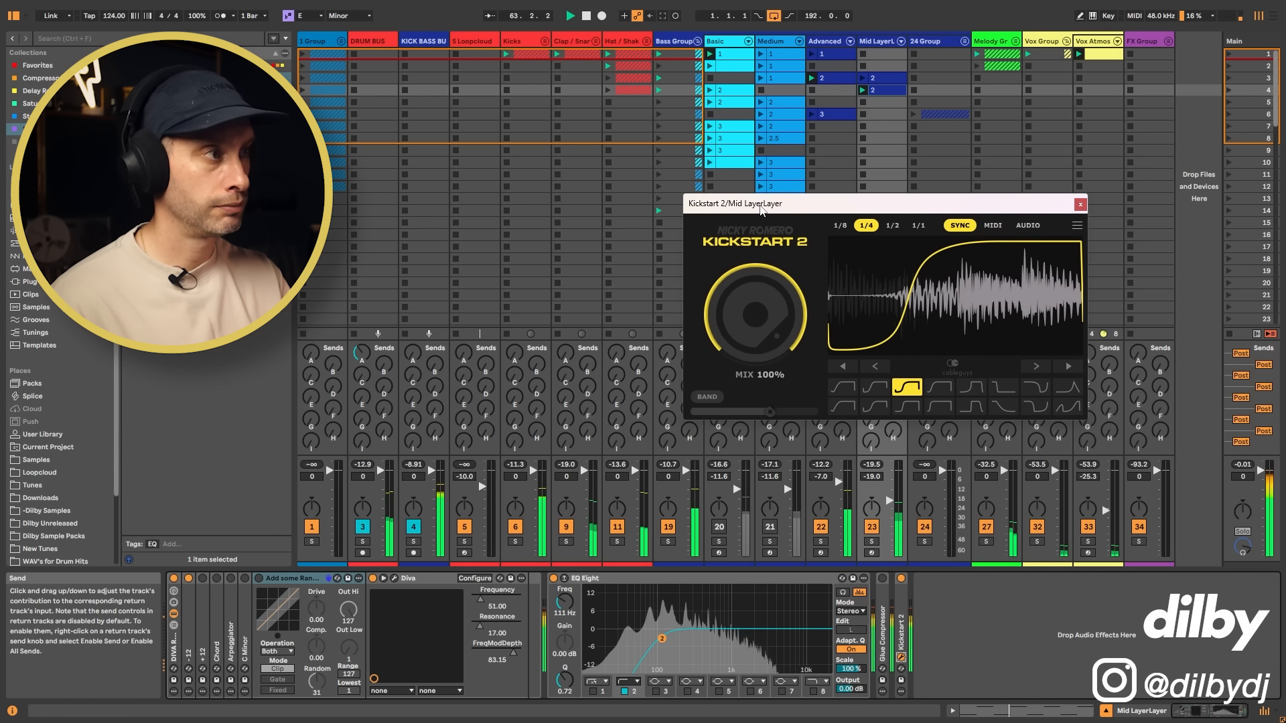
{"action": "left_click", "coordinate": [1080, 204]}
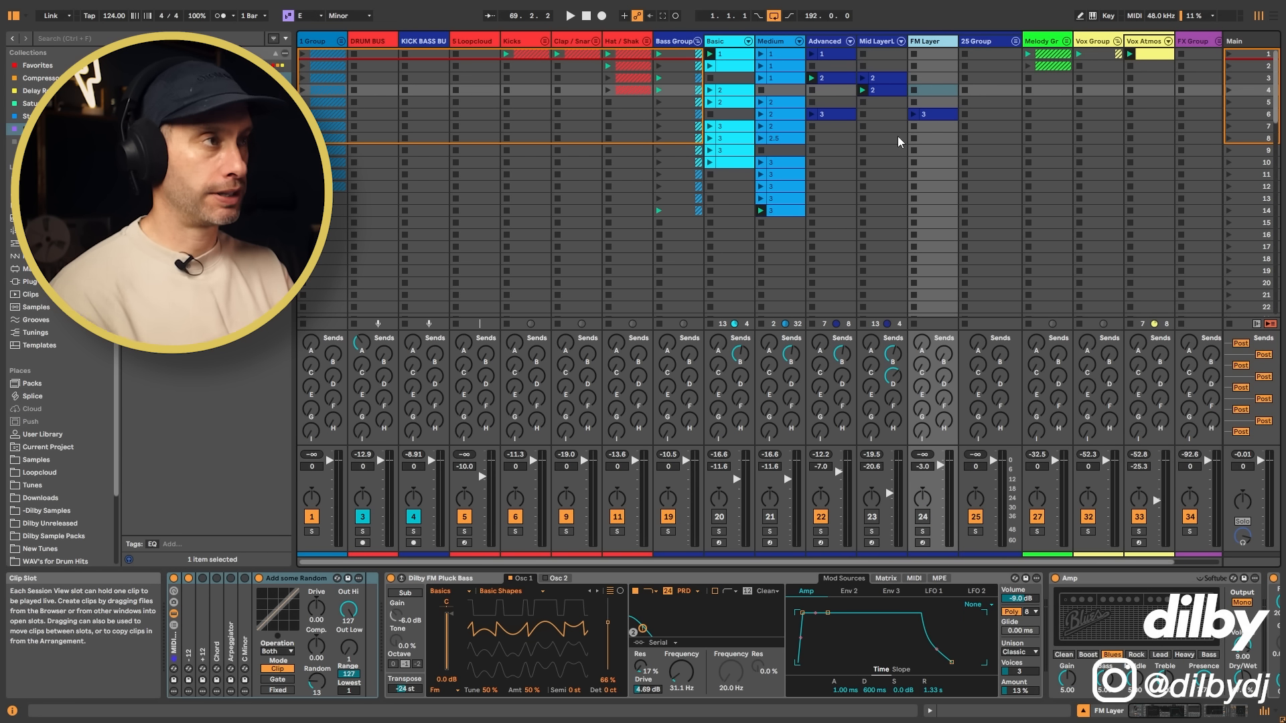
Step: Launch clip 3 on the Advanced track and open its MIDI notes
{"action": "left_click", "coordinate": [882, 112]}
{"action": "left_click", "coordinate": [835, 116]}
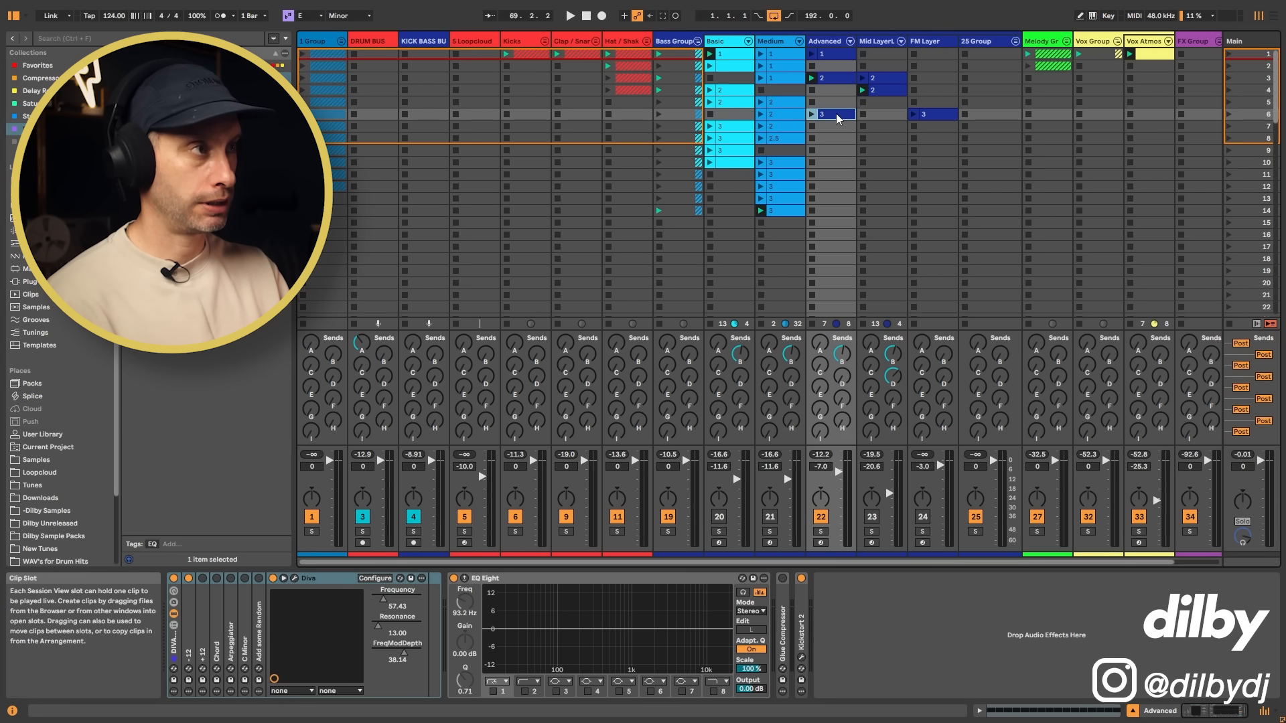
{"action": "left_click", "coordinate": [812, 114]}
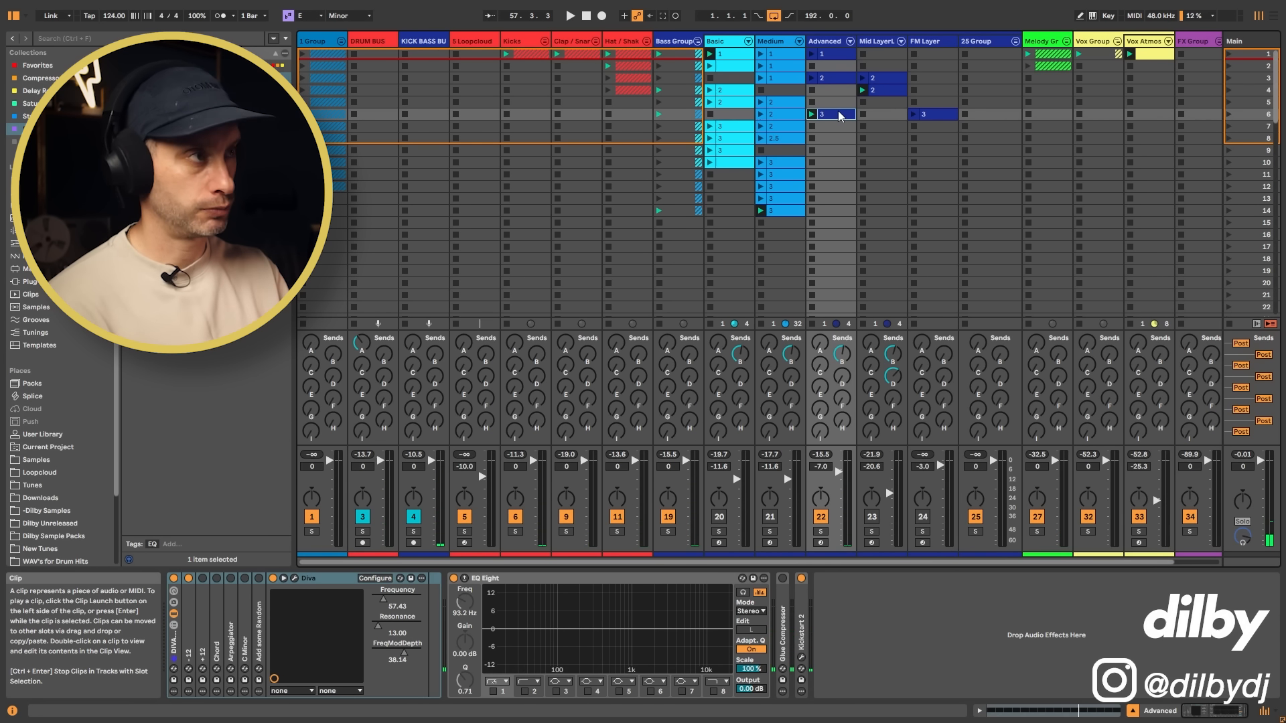
{"action": "double_click", "coordinate": [836, 114]}
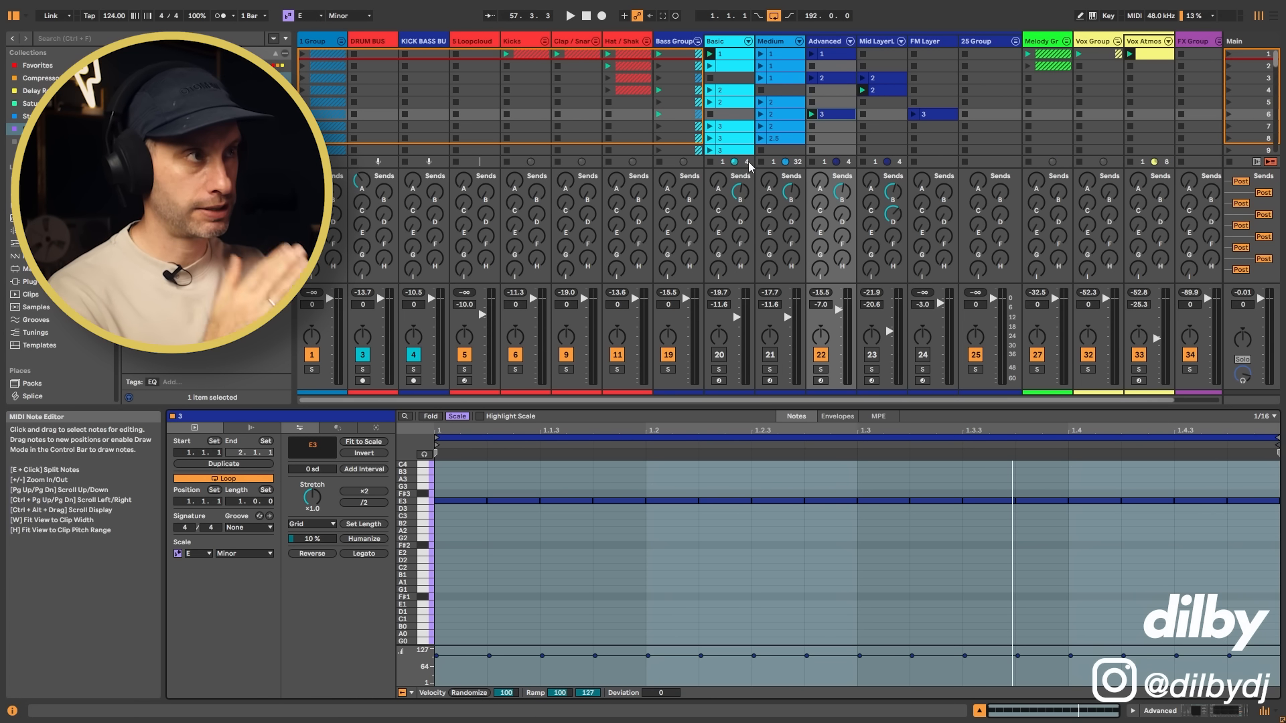
Step: Set FreqModDepth on the Advanced track's Diva to 48.00 and start playback
{"action": "key", "text": "shift+Tab"}
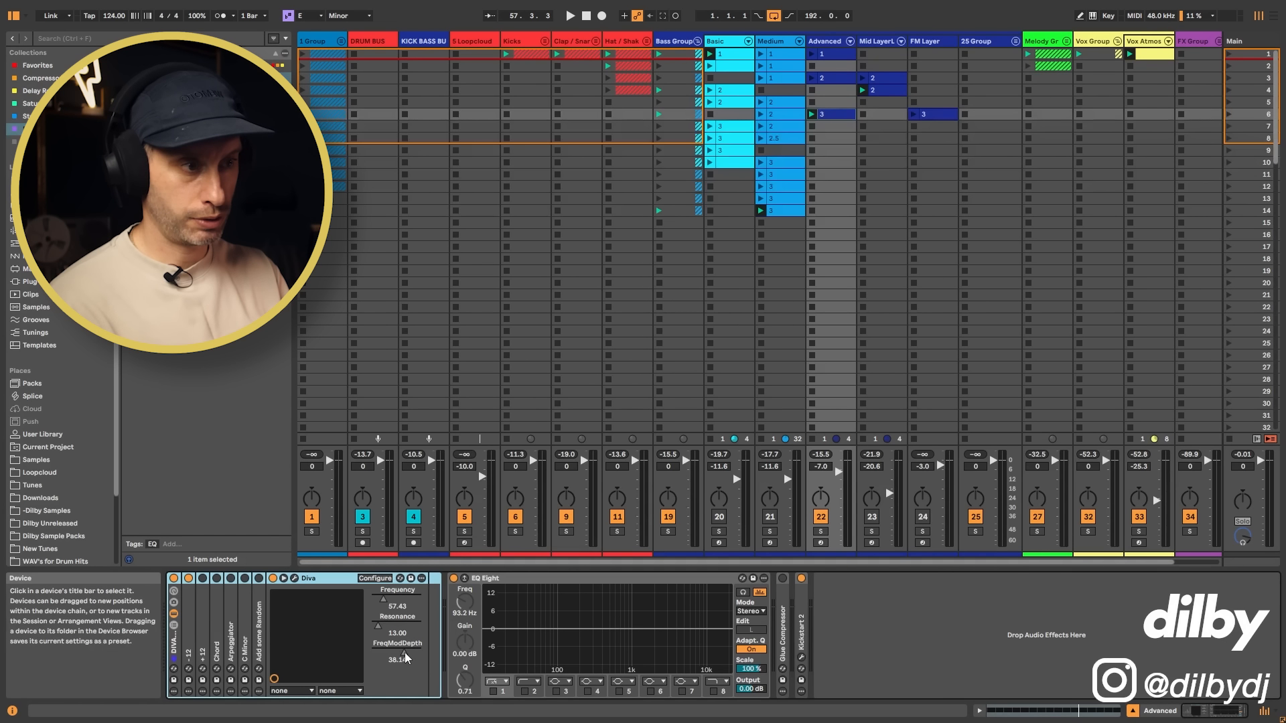
{"action": "left_click", "coordinate": [405, 658]}
{"action": "left_click_drag", "start_coordinate": [405, 658], "coordinate": [405, 653]}
{"action": "key", "text": "space"}
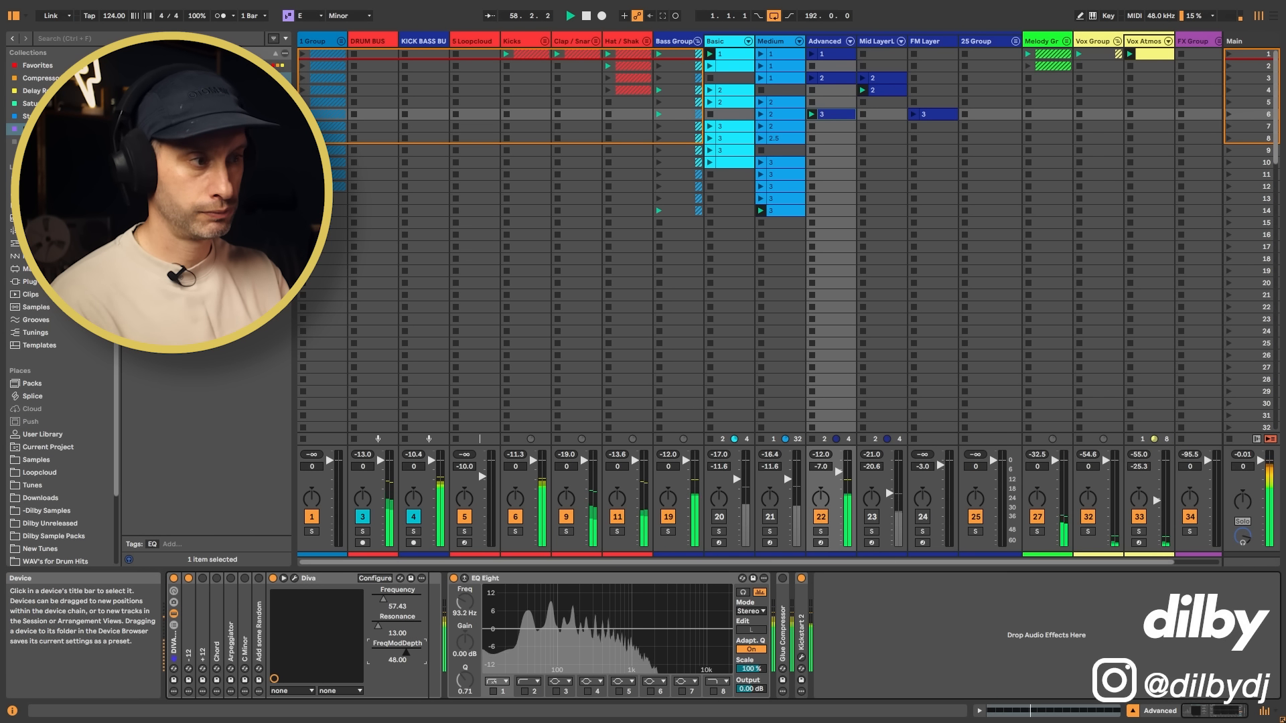
Step: Raise the Kickstart 2 mix on the Advanced track to 100% and close its window
{"action": "left_click", "coordinate": [802, 658]}
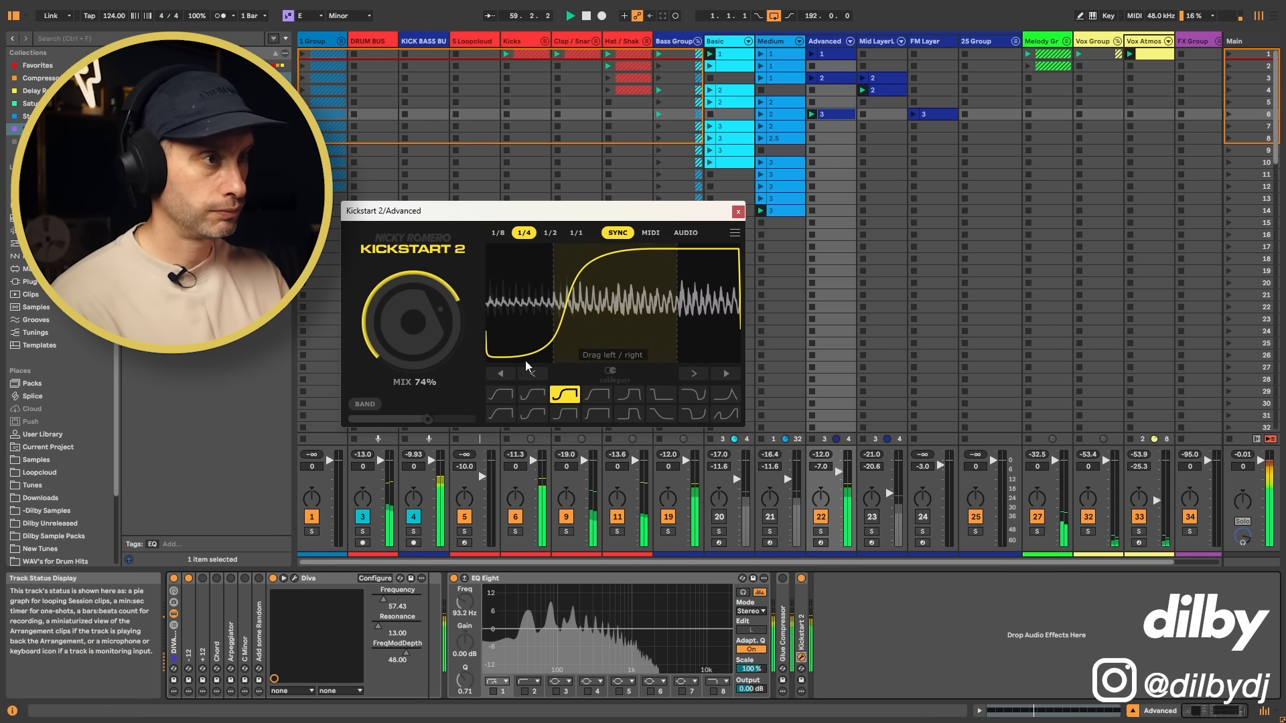
{"action": "left_click_drag", "start_coordinate": [414, 322], "coordinate": [413, 309]}
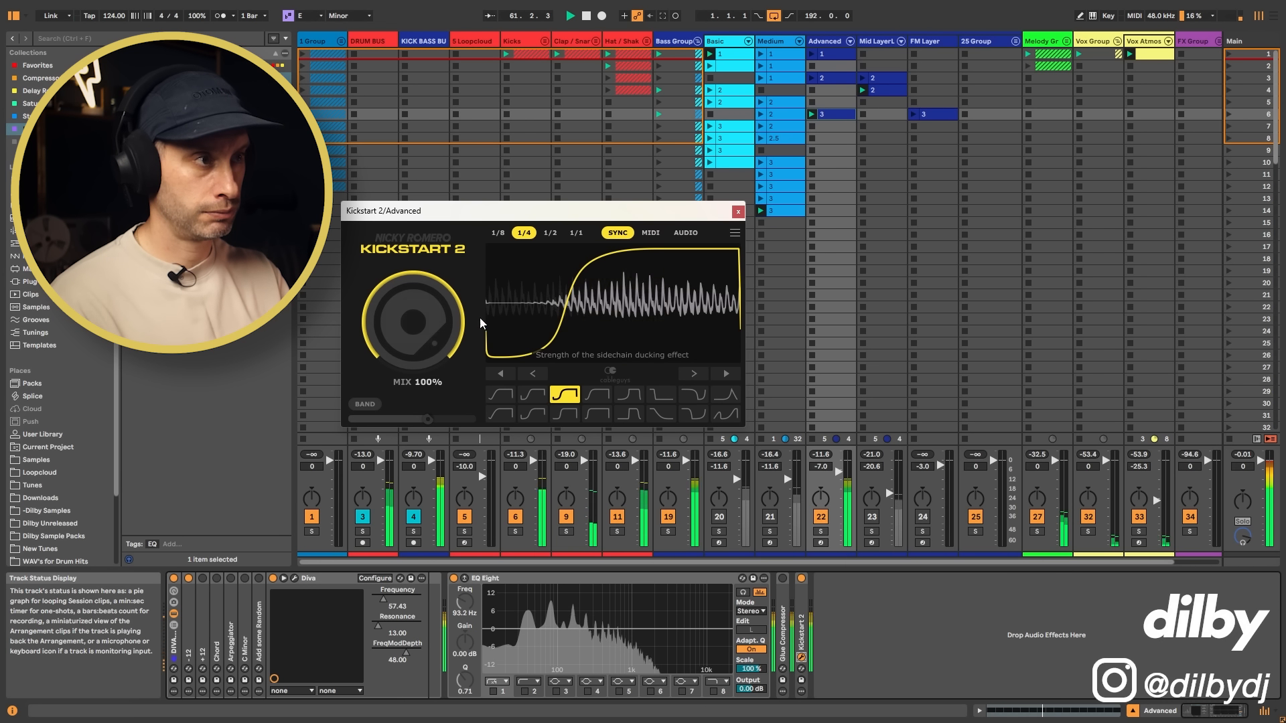
{"action": "left_click", "coordinate": [739, 212]}
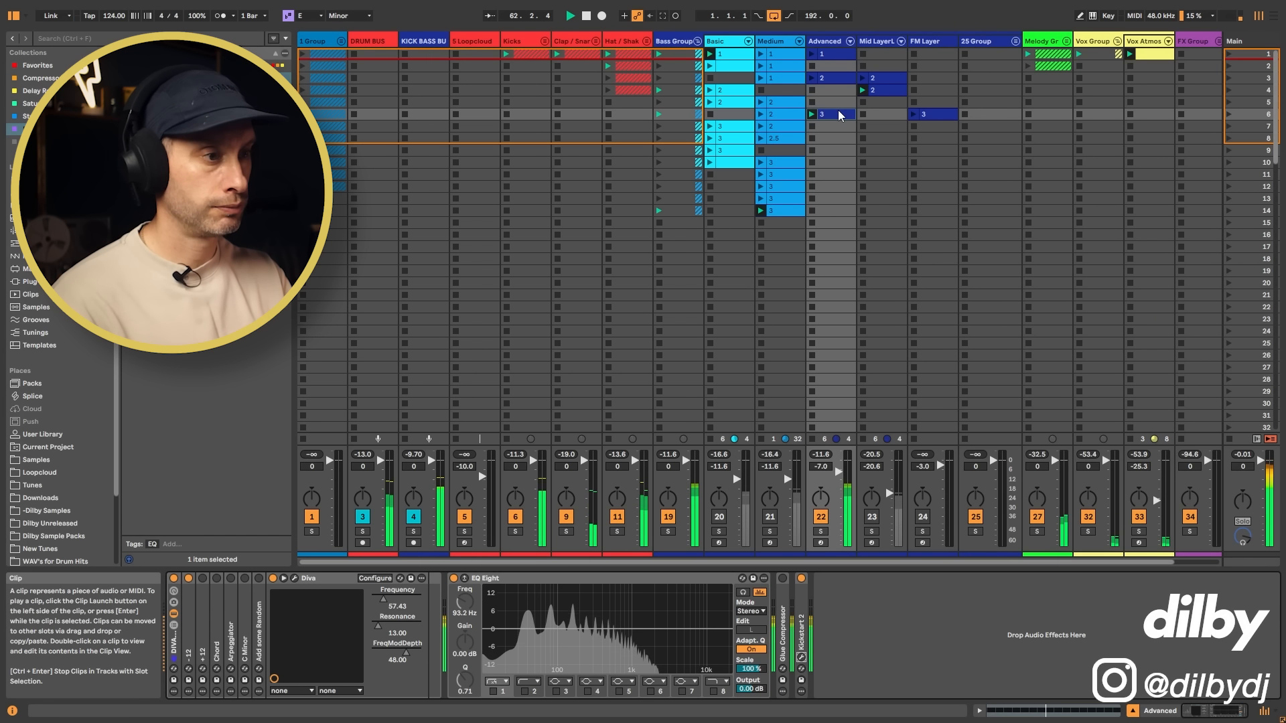
Step: Launch clip 3 on the FM Layer track over the Advanced bass and lower the FM Layer's volume to -4.0 dB
{"action": "left_click", "coordinate": [937, 83]}
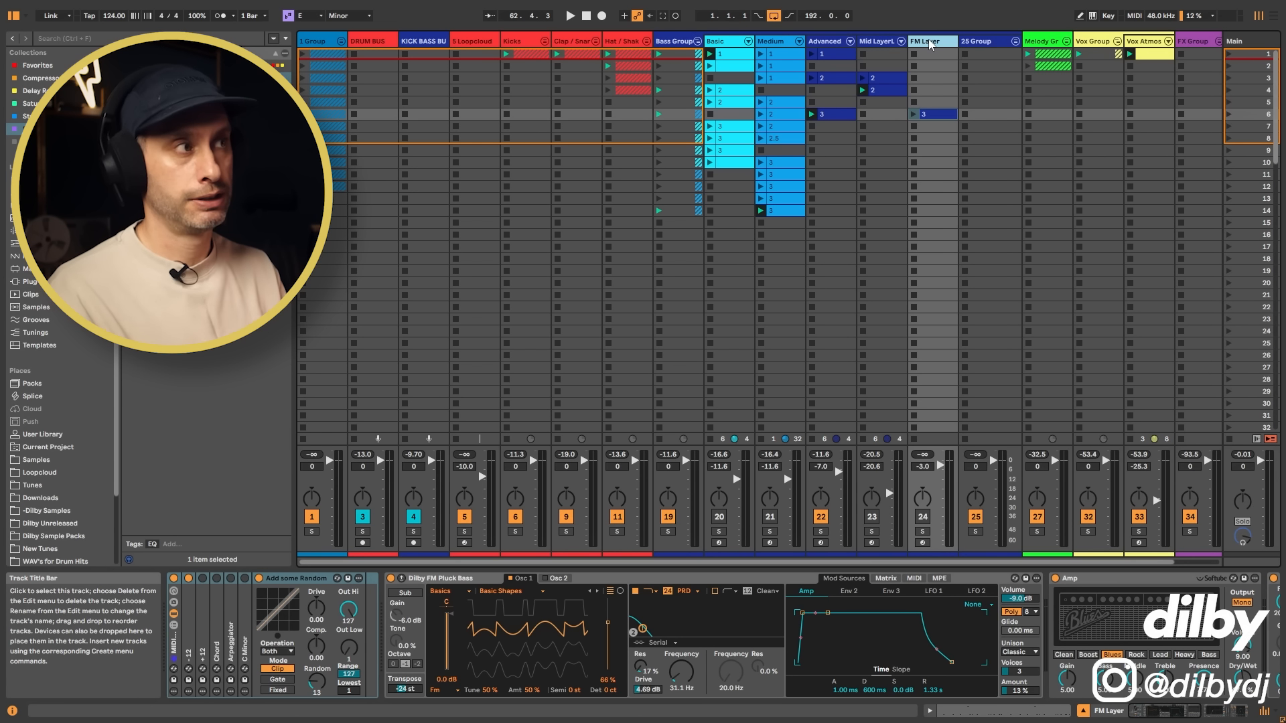
{"action": "left_click", "coordinate": [837, 43]}
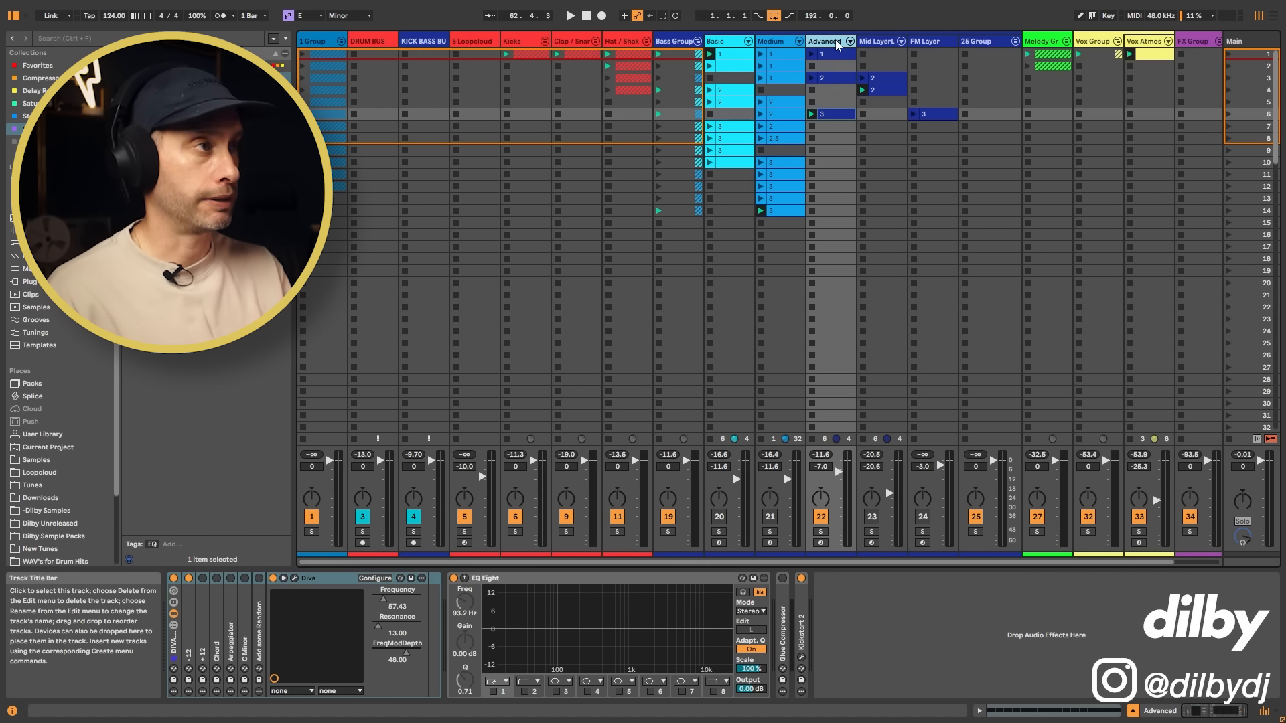
{"action": "left_click", "coordinate": [914, 115]}
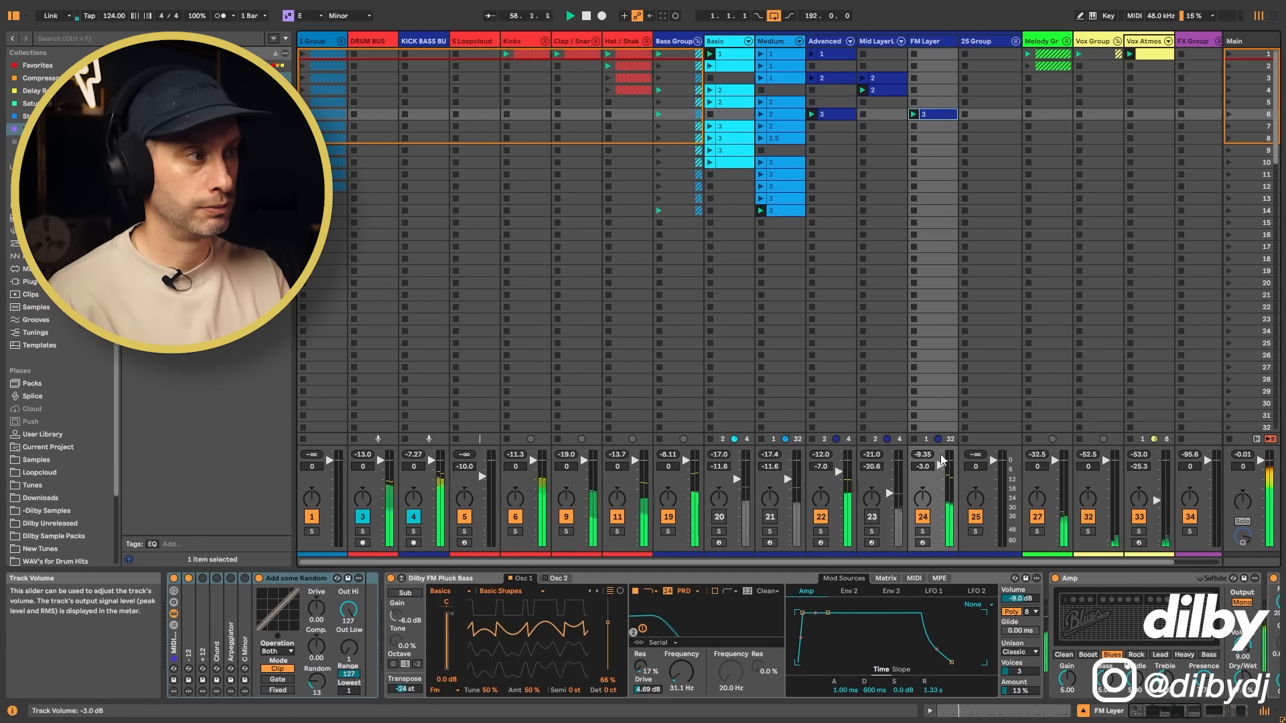
{"action": "left_click_drag", "start_coordinate": [941, 459], "coordinate": [941, 467]}
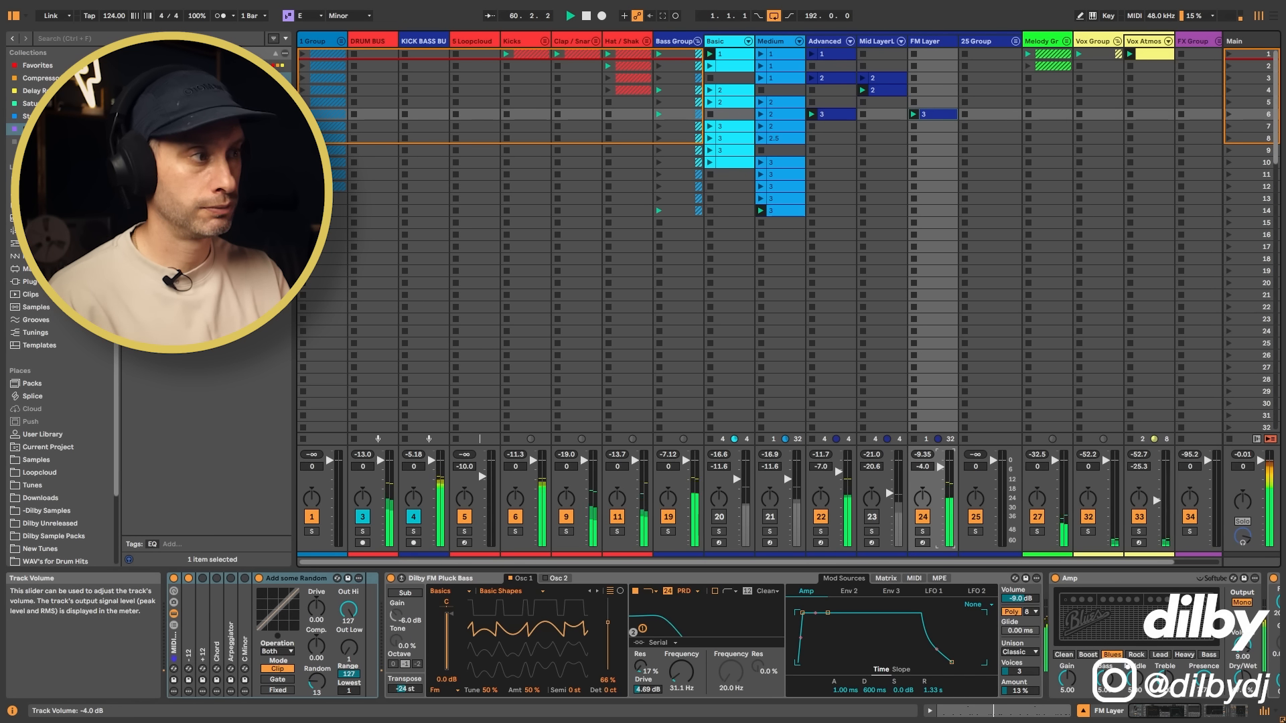
Step: Open the FM Layer clip's notes and bring the track's volume to -10.0 dB during playback
{"action": "double_click", "coordinate": [933, 119]}
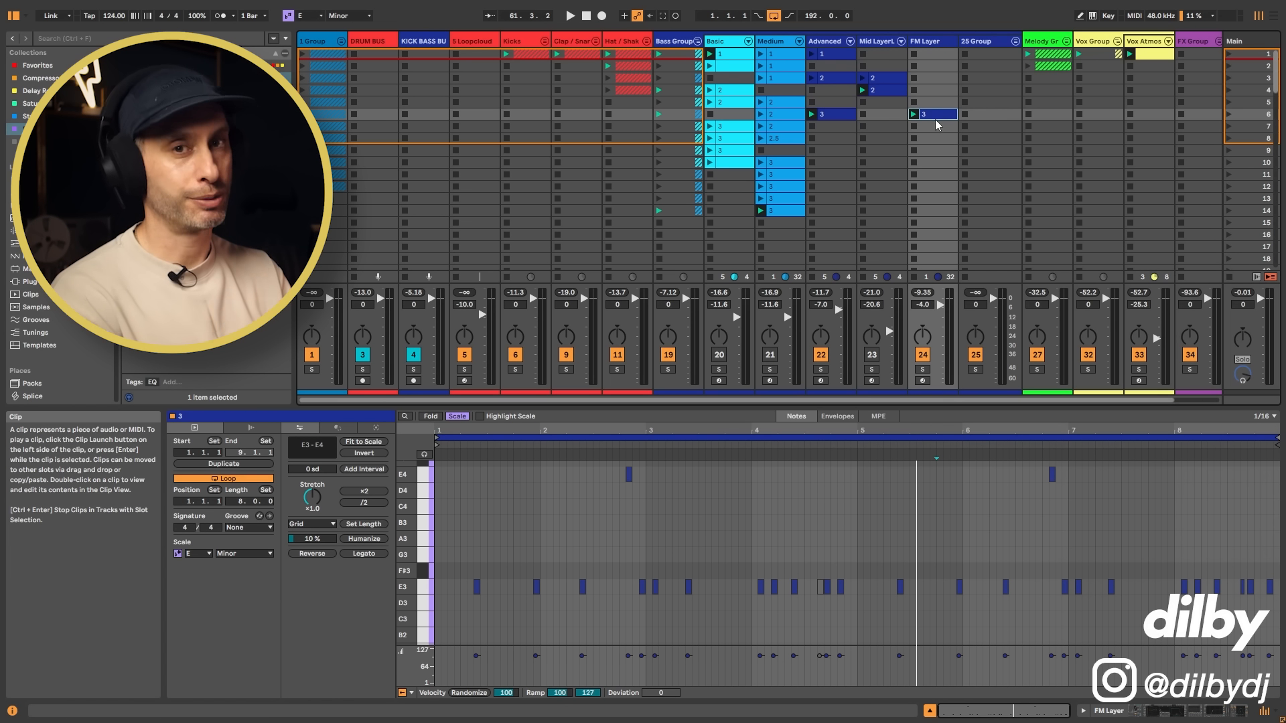
{"action": "key", "text": "space"}
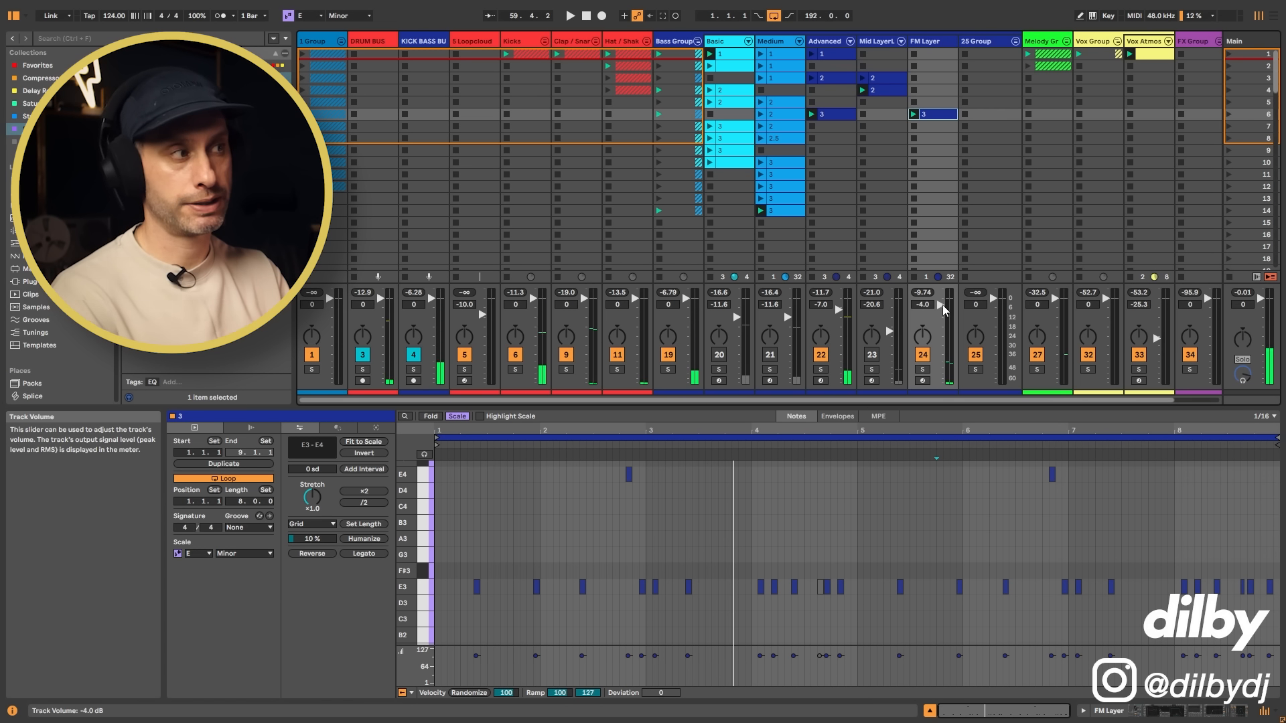
{"action": "left_click_drag", "start_coordinate": [943, 305], "coordinate": [942, 317]}
{"action": "key", "text": "space"}
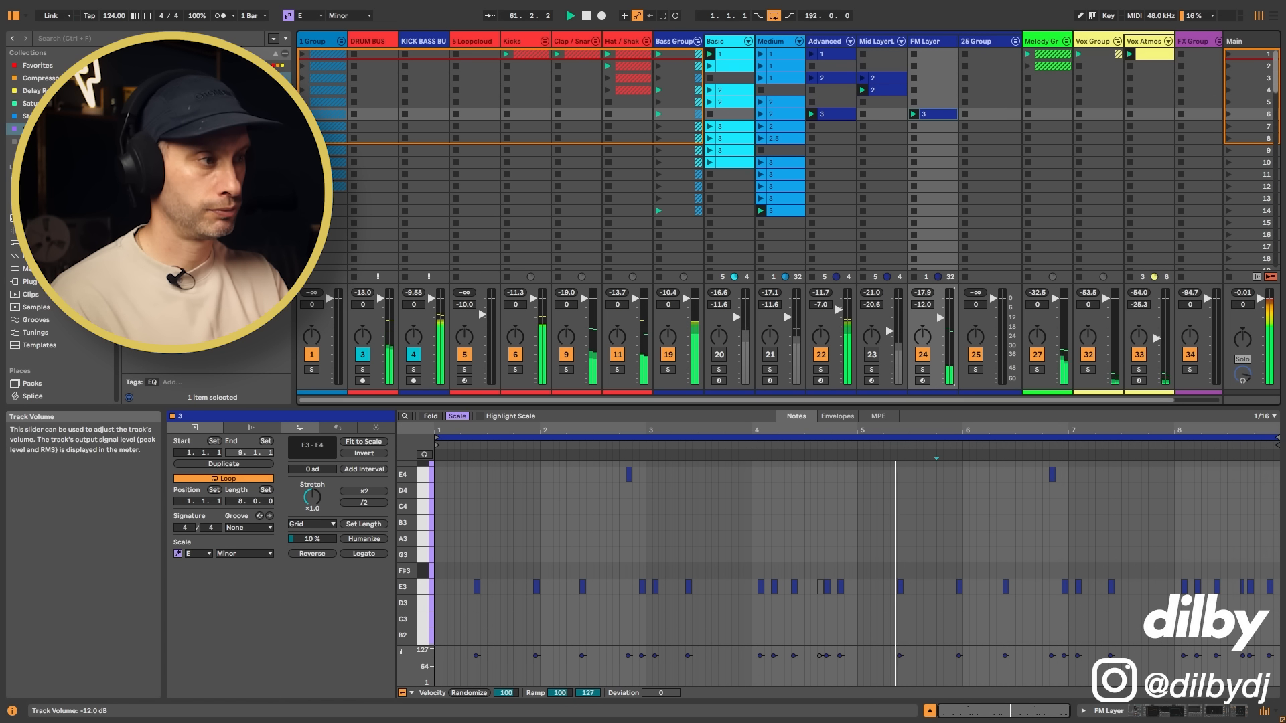
{"action": "left_click_drag", "start_coordinate": [941, 319], "coordinate": [941, 315]}
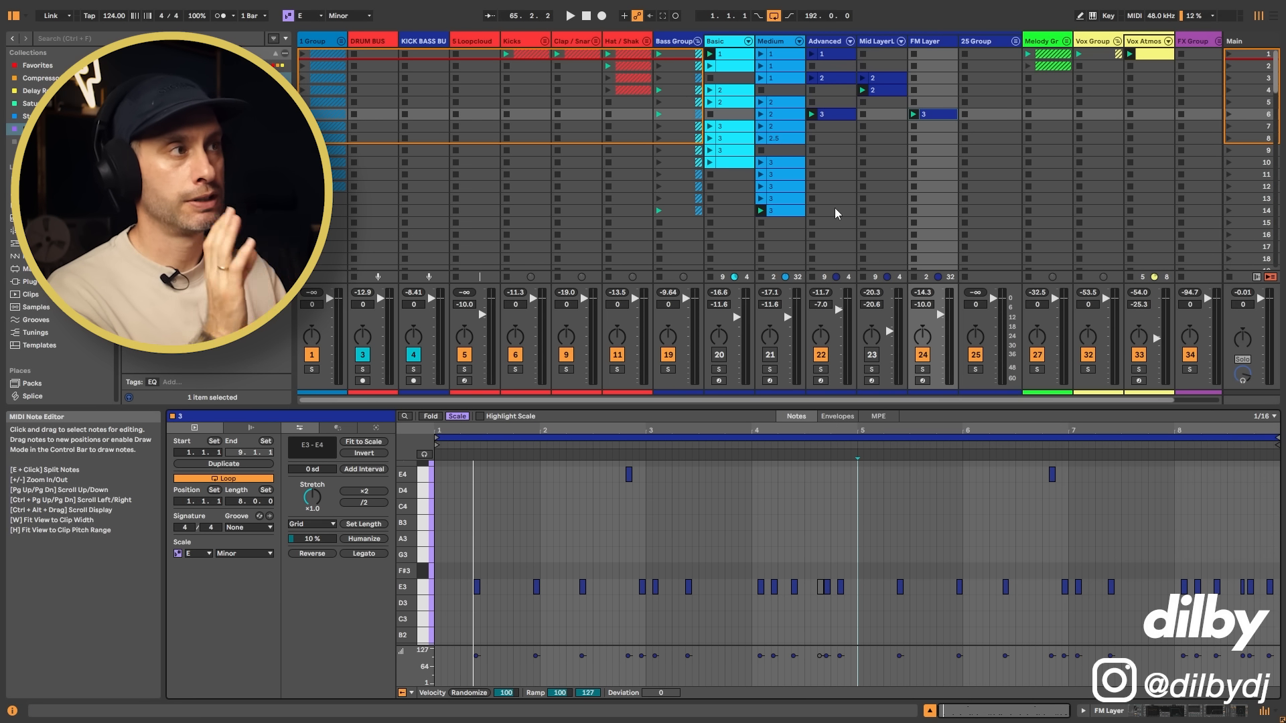
Step: Compare the notes of Advanced clip 3 and the FM Layer clip, and launch Advanced clip 2 alongside the layer
{"action": "left_click", "coordinate": [841, 118]}
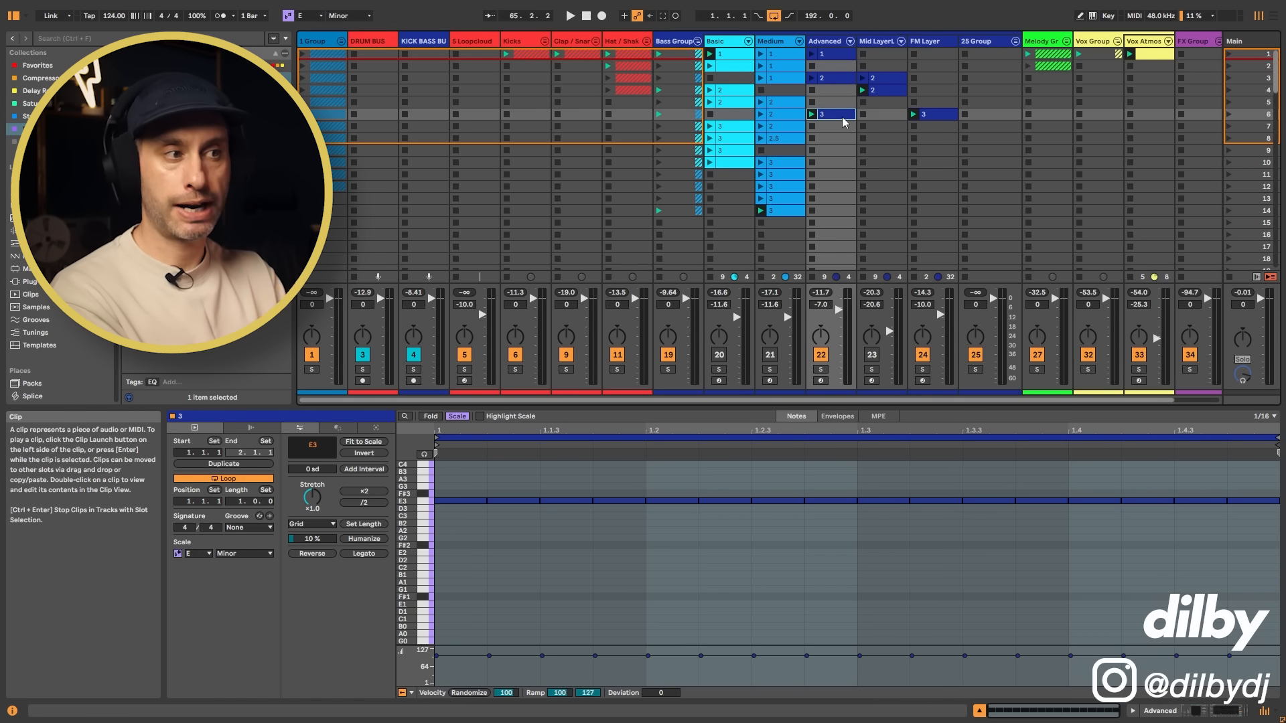
{"action": "left_click", "coordinate": [938, 115]}
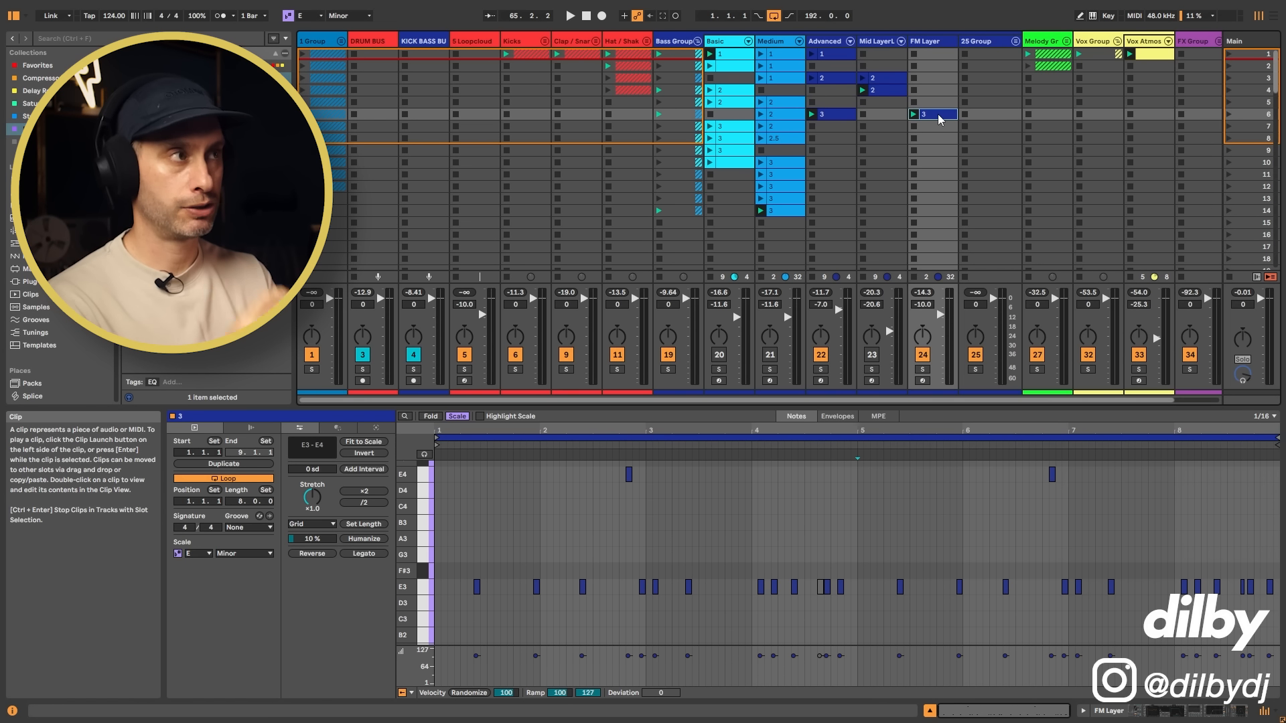
{"action": "left_click", "coordinate": [838, 79]}
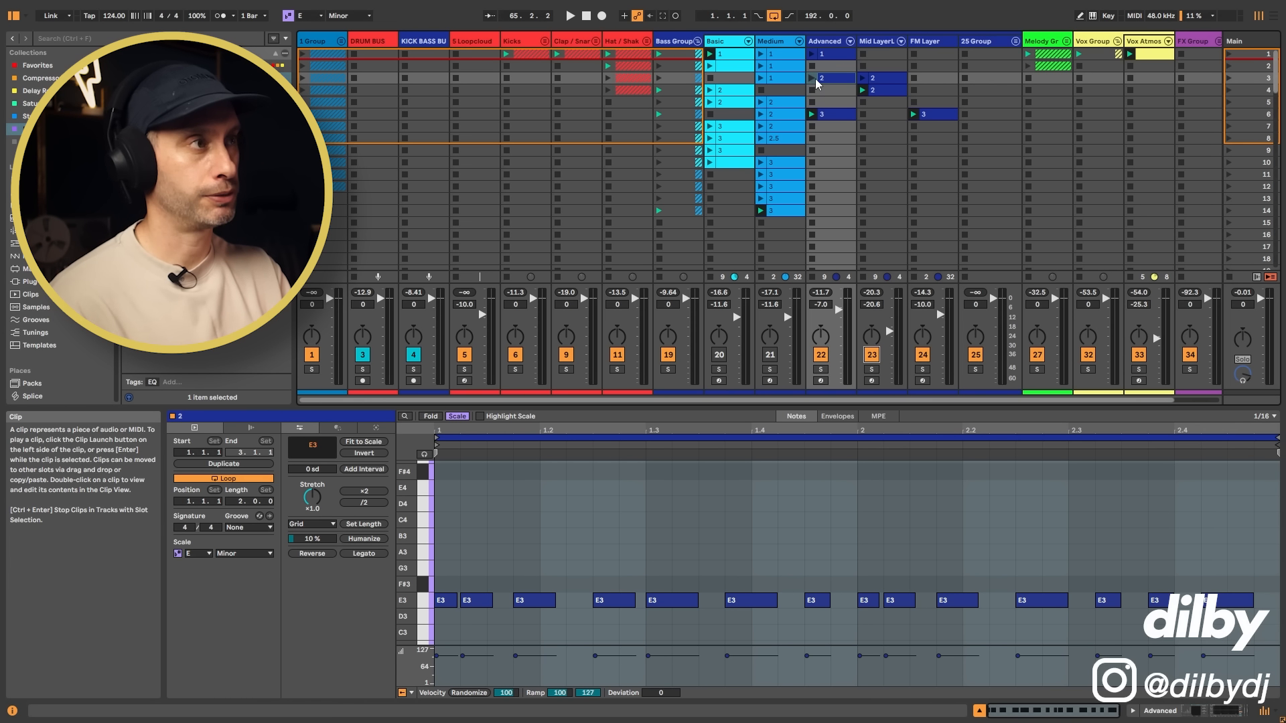
{"action": "left_click", "coordinate": [813, 79]}
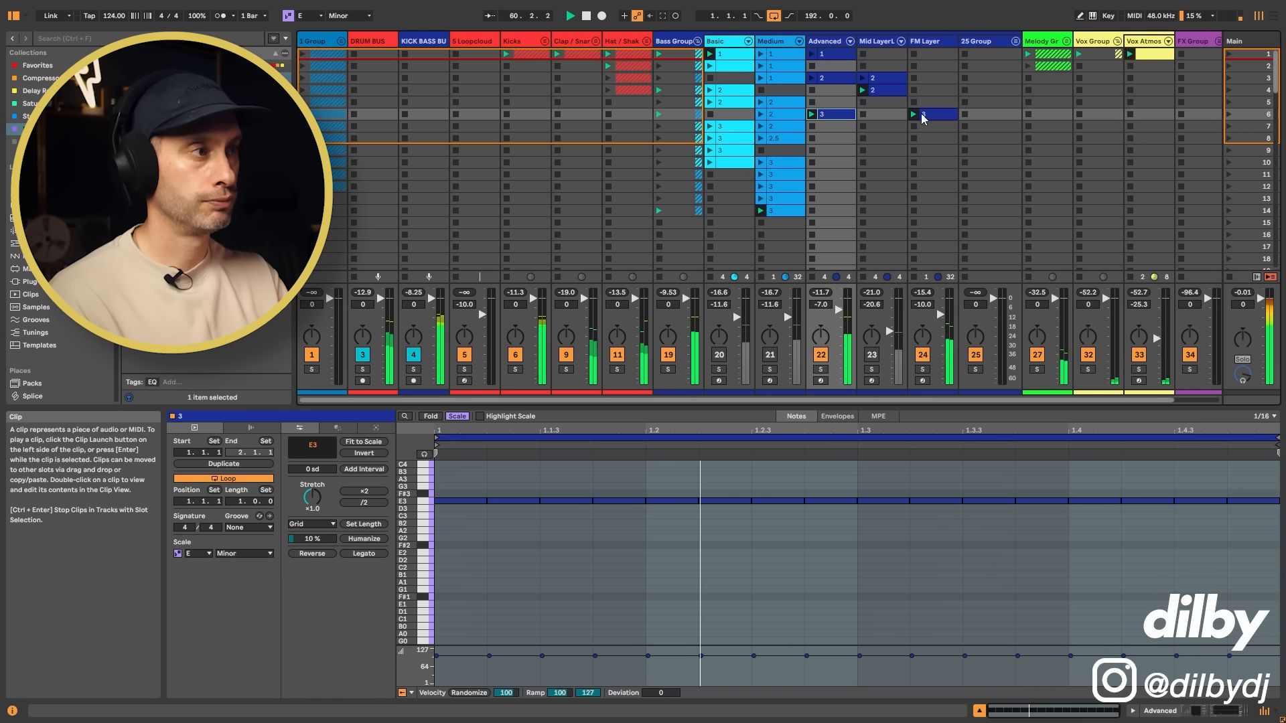
Step: View the Mid Layer clip's notes, launch the Medium clip in scene 2 and raise the Medium track's volume to -9.2 dB
{"action": "left_click", "coordinate": [881, 90]}
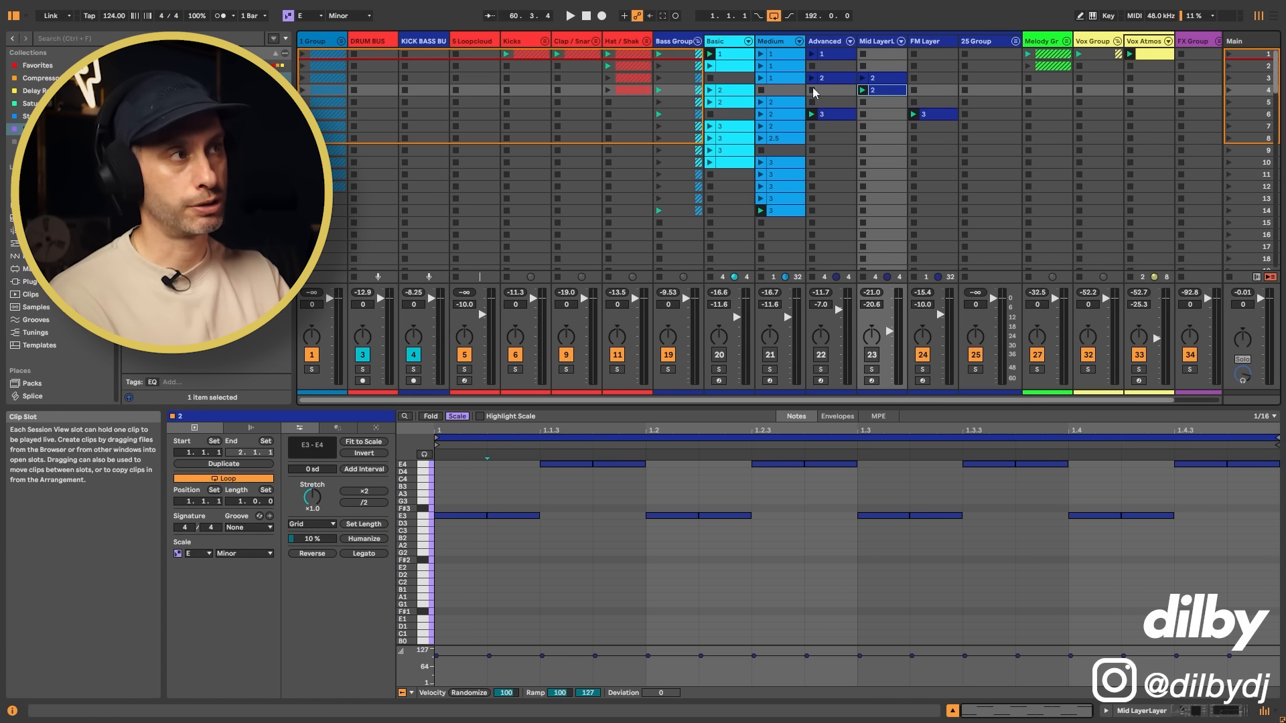
{"action": "left_click", "coordinate": [762, 65]}
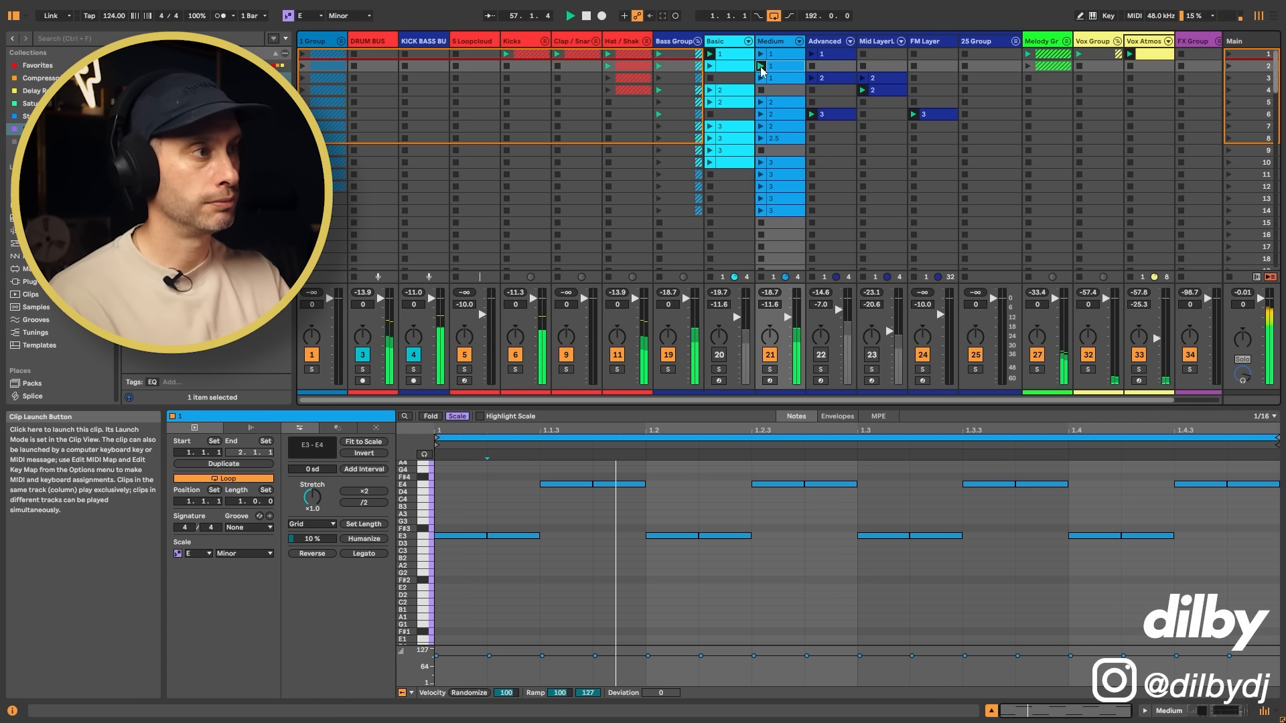
{"action": "left_click_drag", "start_coordinate": [788, 318], "coordinate": [788, 312]}
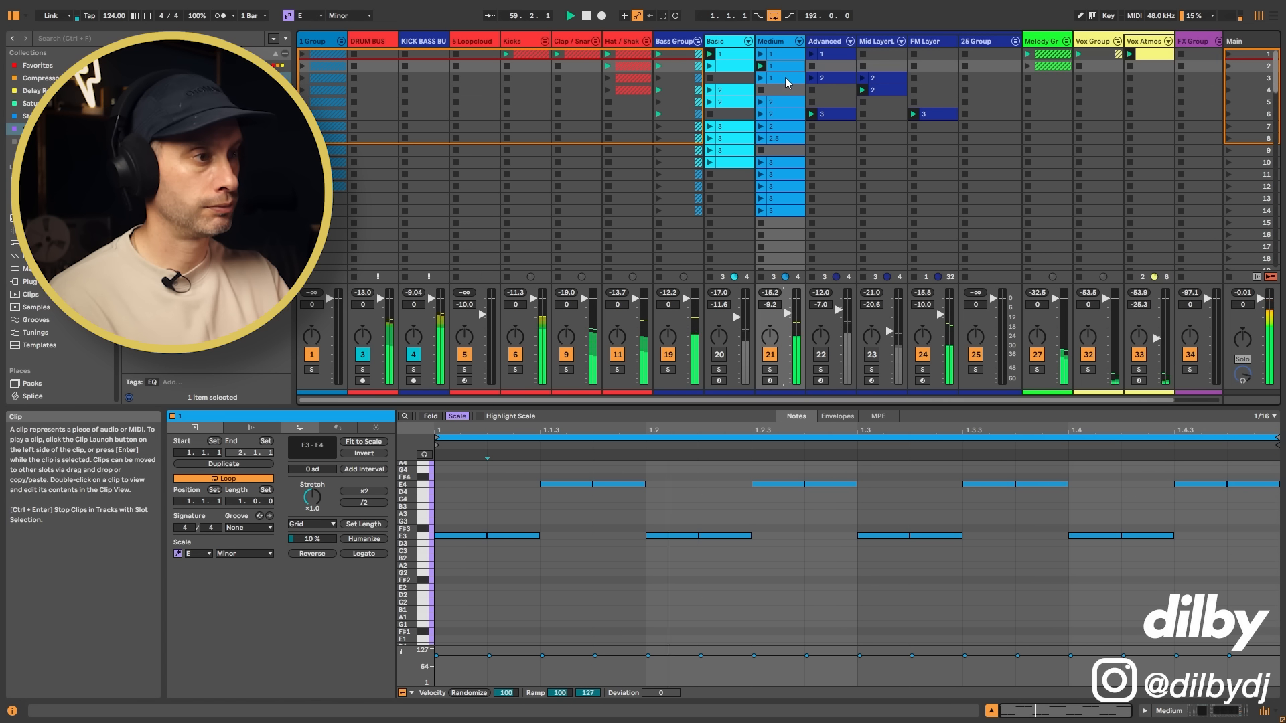
Step: Launch the Medium clip in scene 1 and review its notes and those of FM Layer clip 3
{"action": "left_click", "coordinate": [763, 53]}
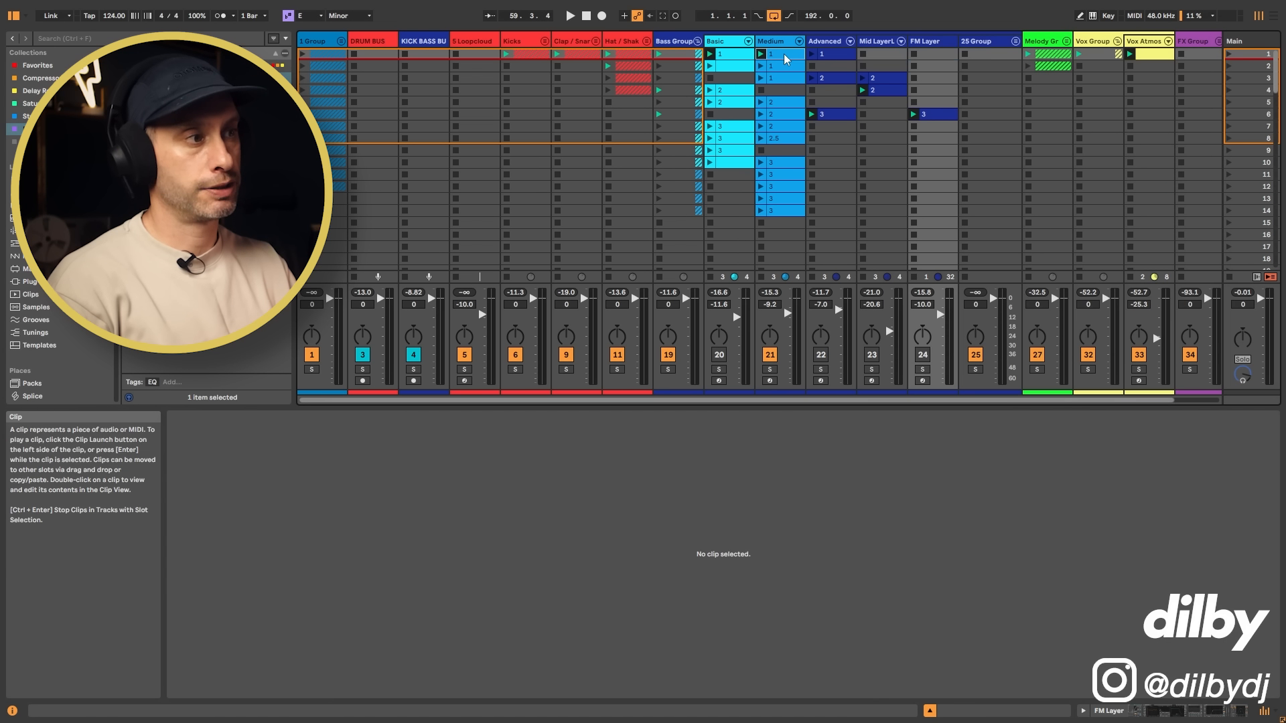
{"action": "left_click", "coordinate": [785, 59]}
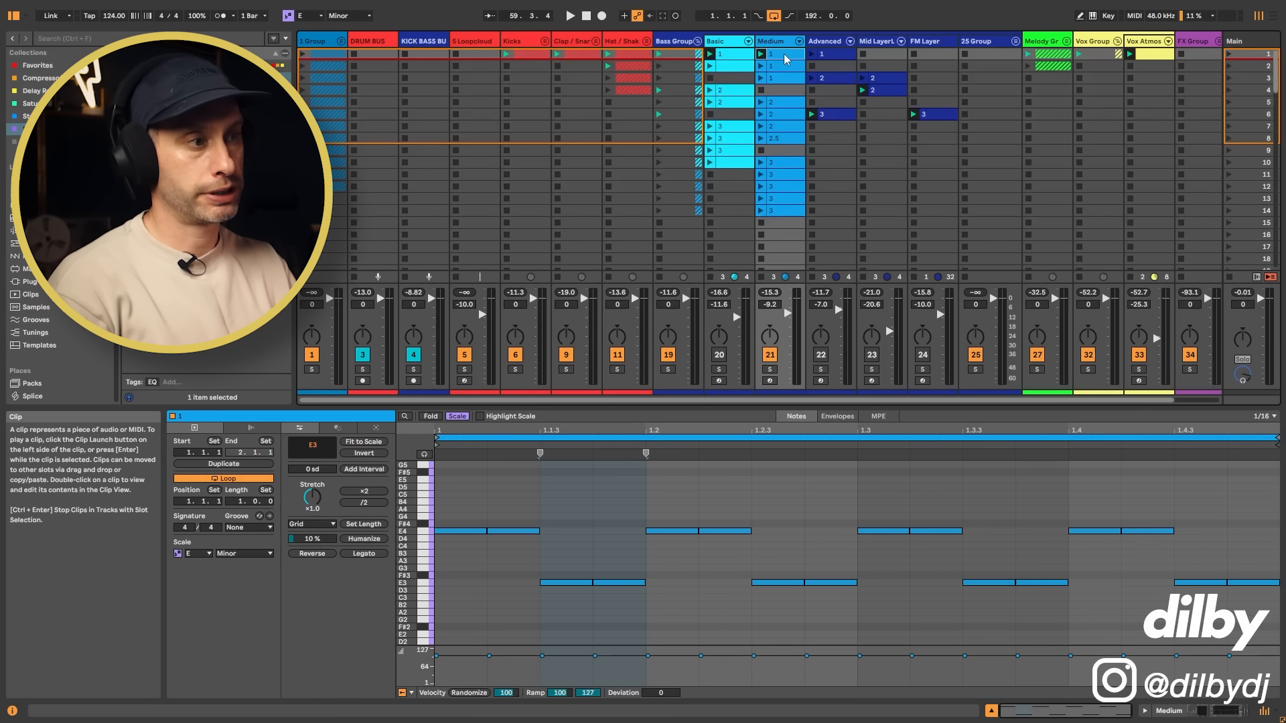
{"action": "left_click", "coordinate": [934, 115]}
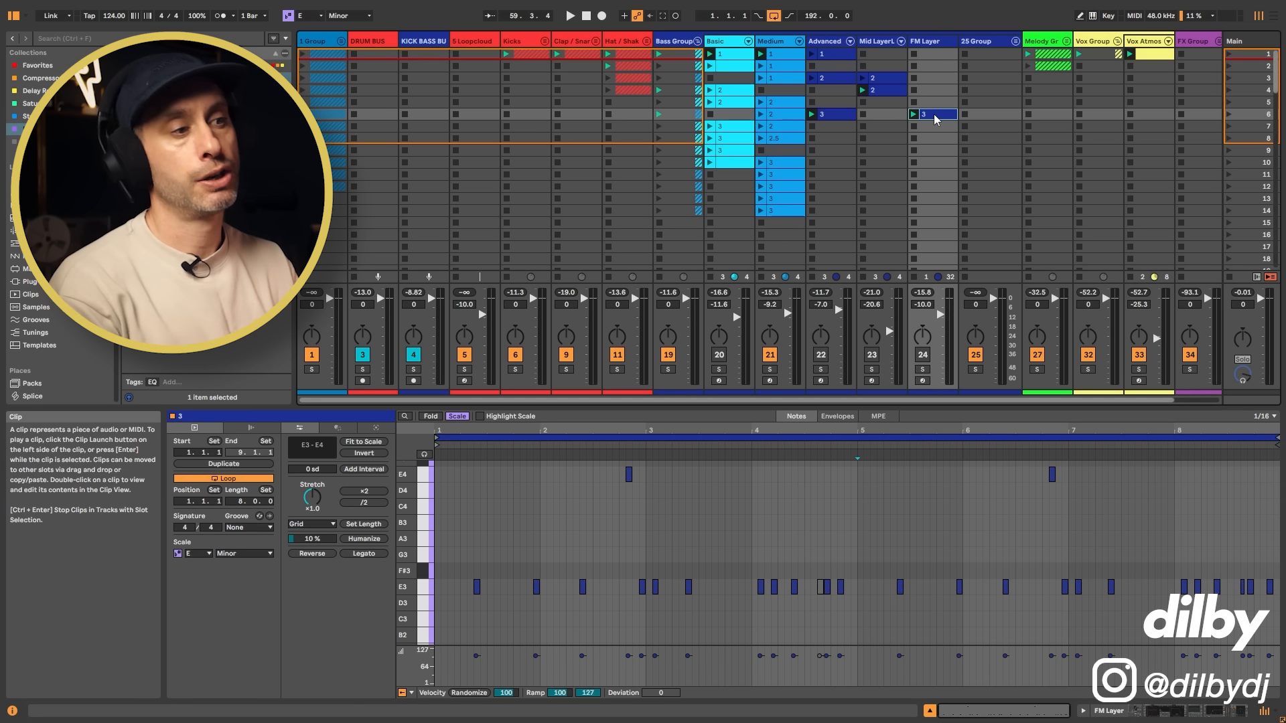
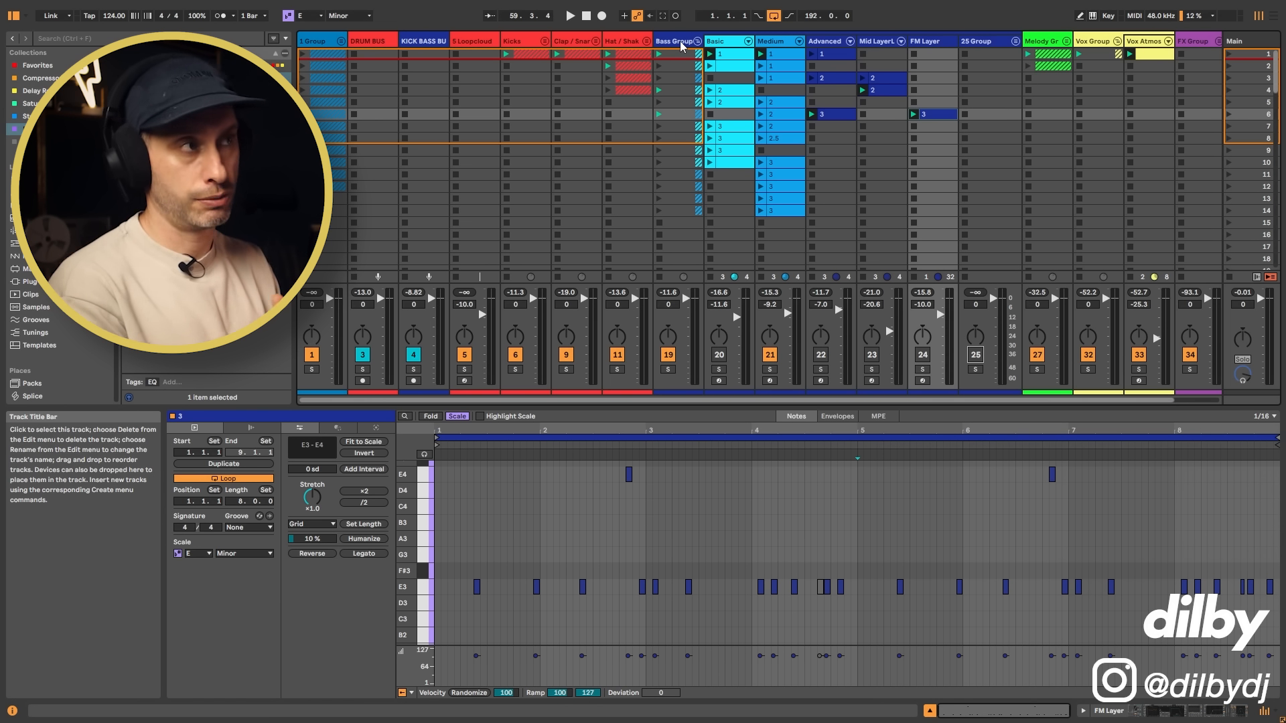
Step: Play the Basic bass track soloed, and unsolo it to hear it with the full drum groove
{"action": "left_click", "coordinate": [719, 369]}
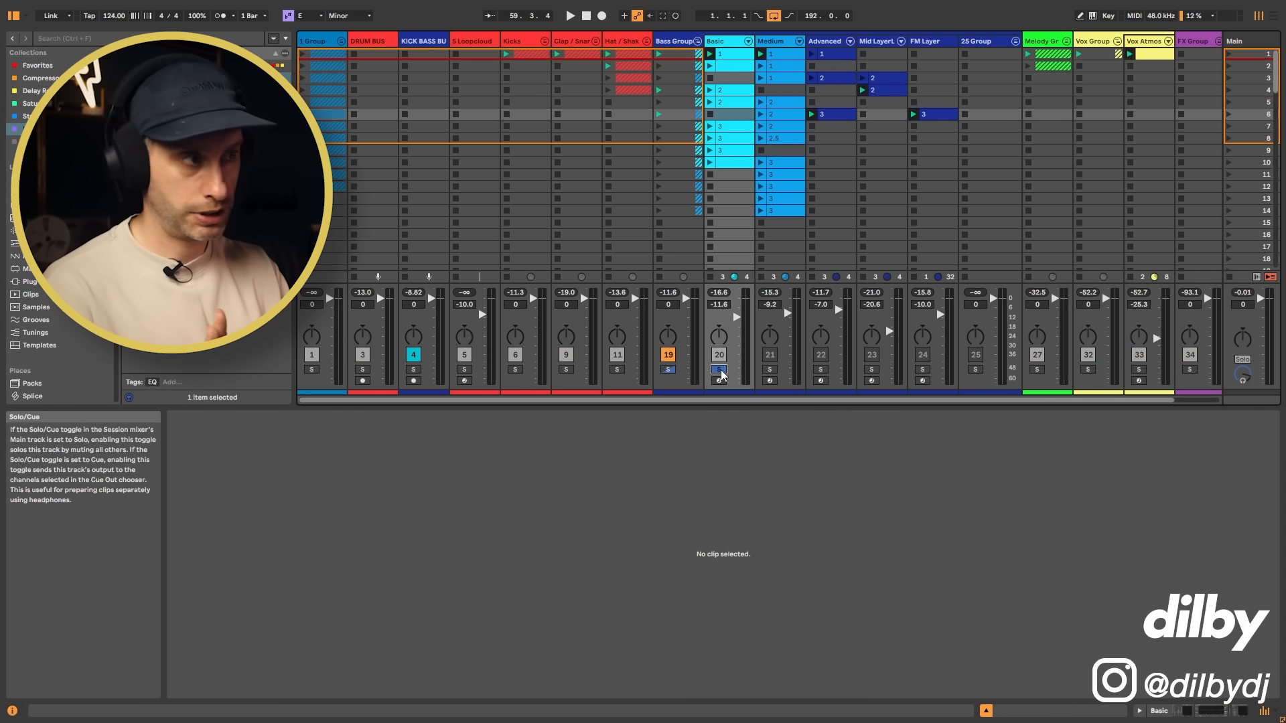
{"action": "key", "text": "space"}
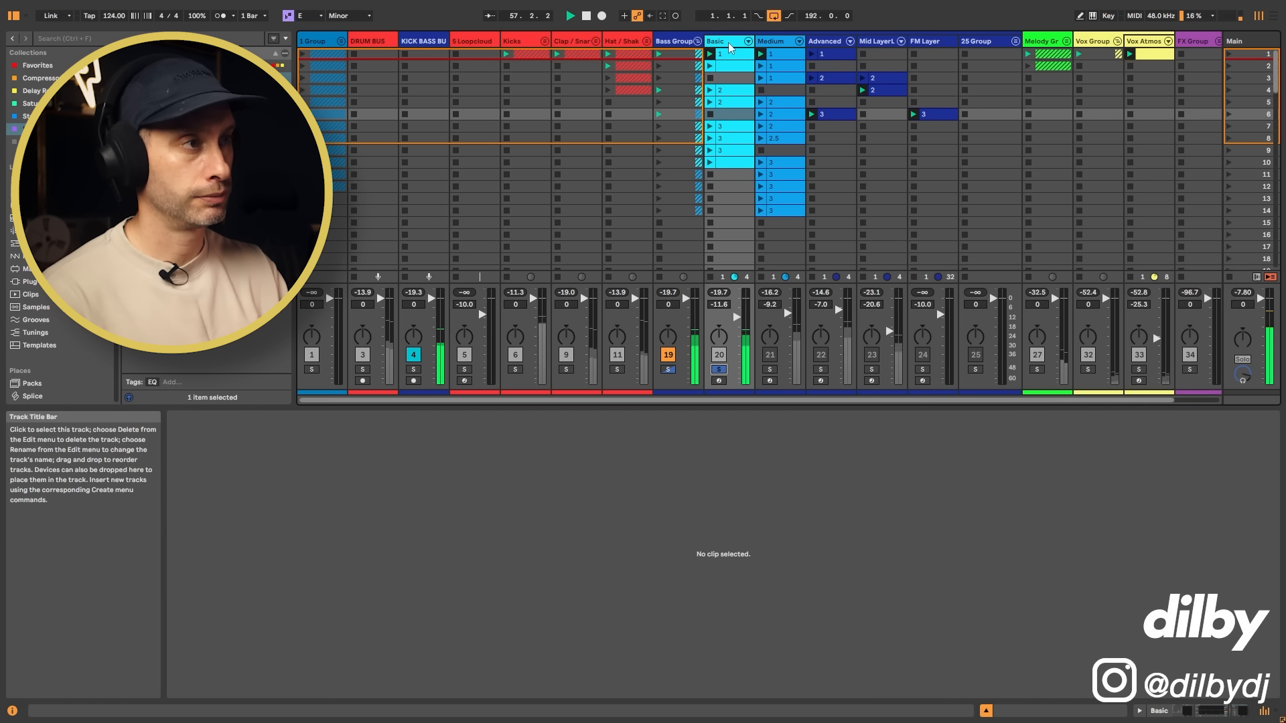
{"action": "left_click", "coordinate": [719, 369]}
{"action": "key", "text": "space"}
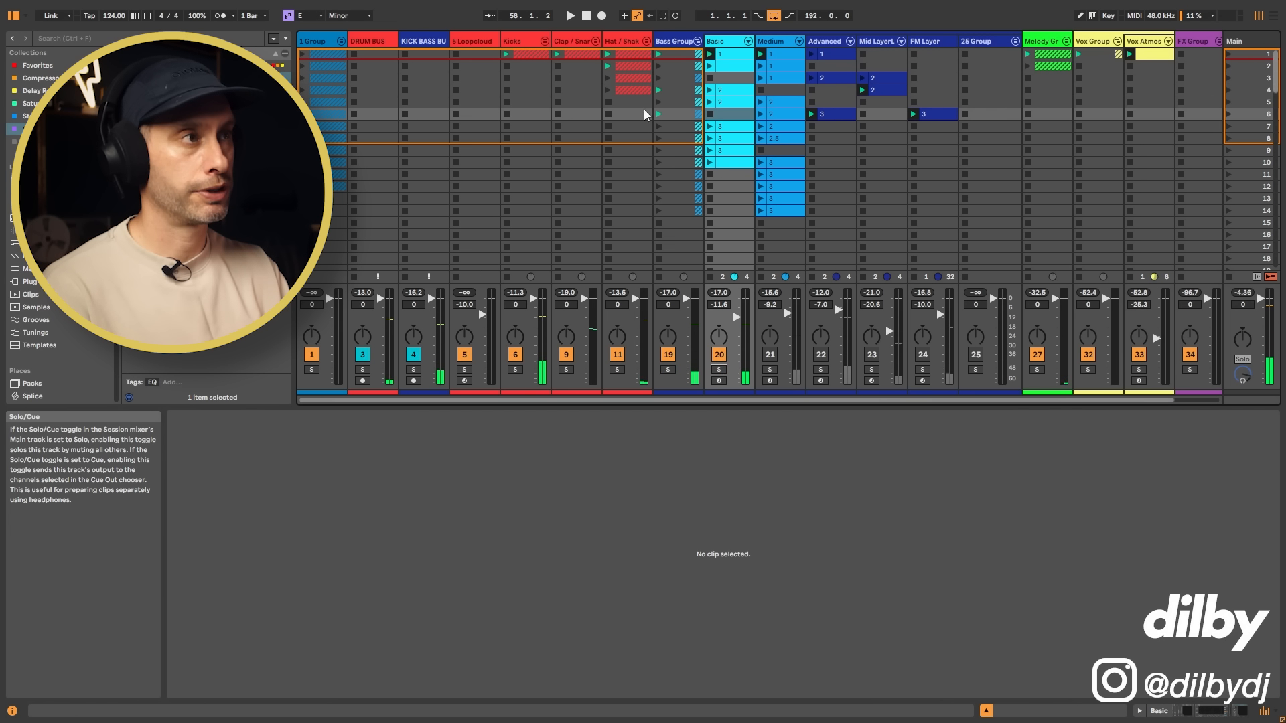
{"action": "key", "text": "space"}
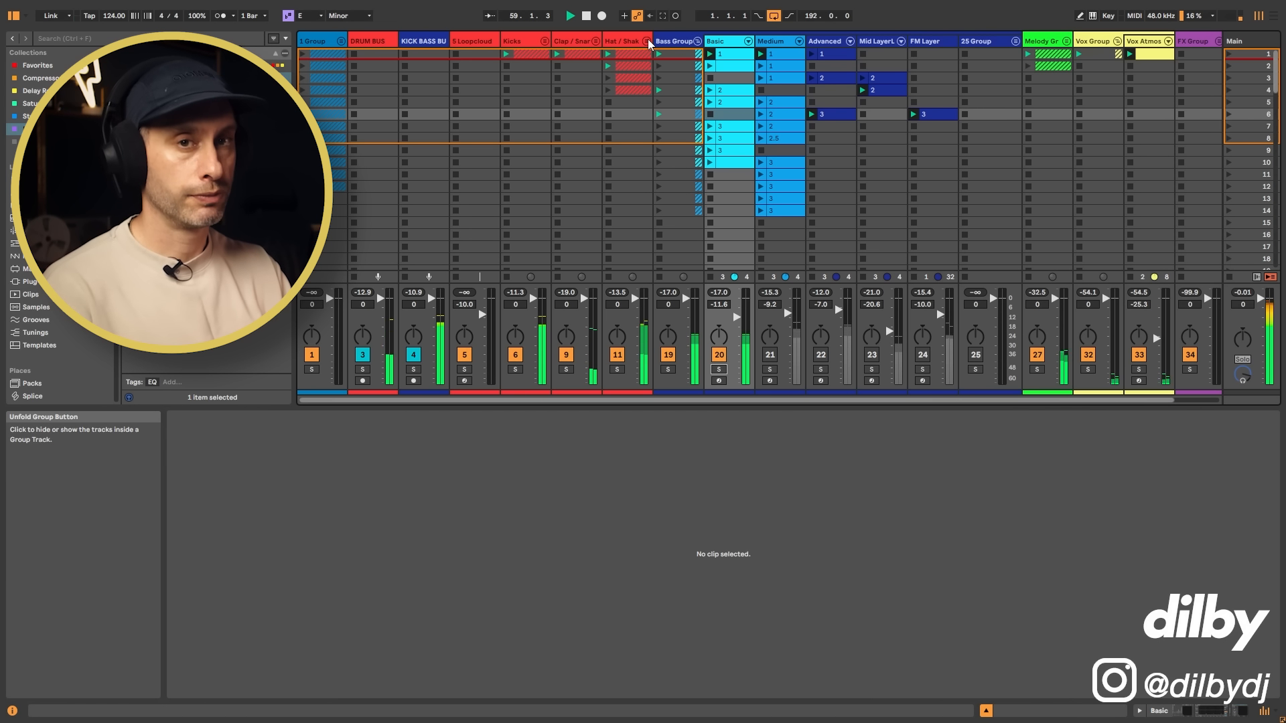
{"action": "key", "text": "space"}
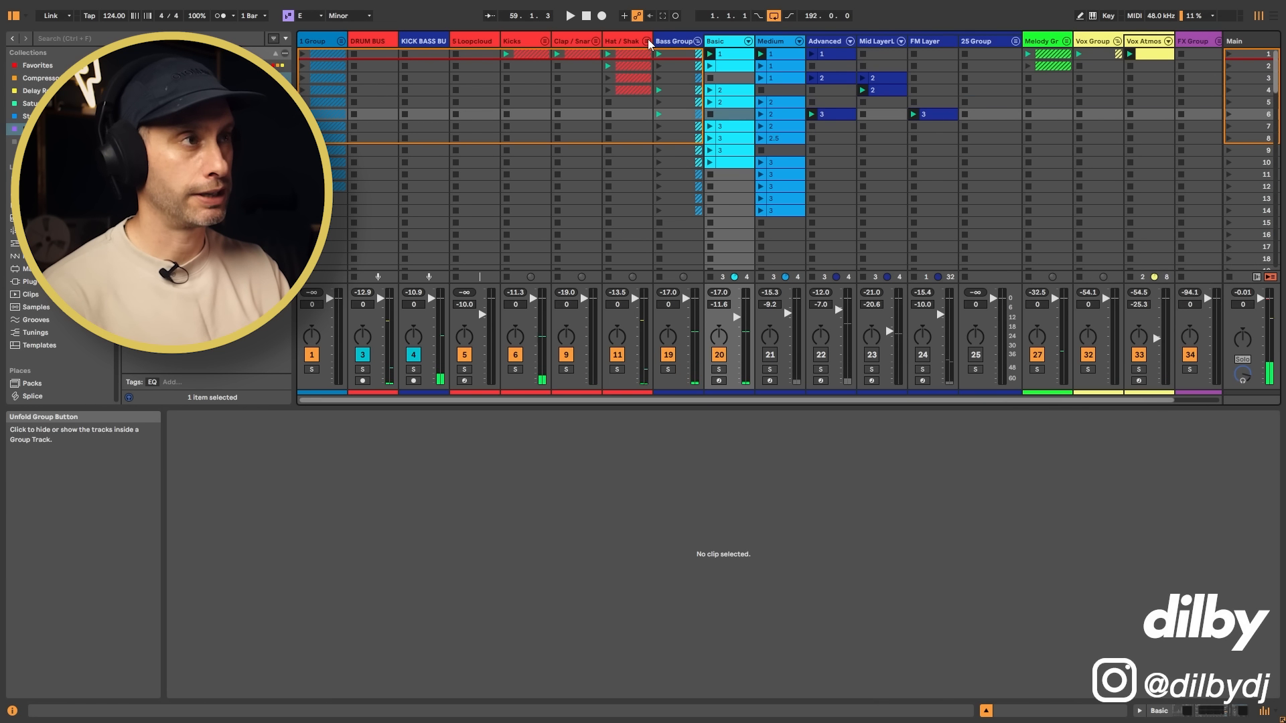
Step: Unfold the Hat / Shaker group and view the waveforms of the different Top Loop clips
{"action": "left_click", "coordinate": [646, 41]}
{"action": "left_click", "coordinate": [835, 55]}
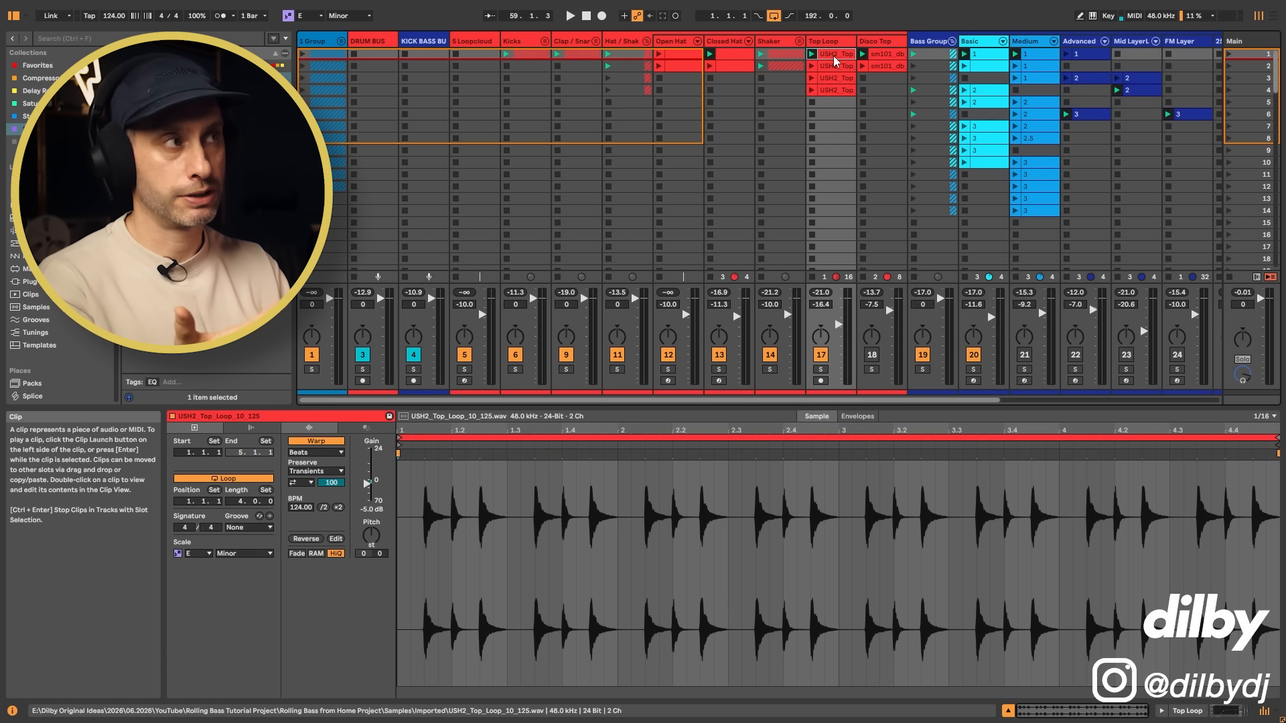
{"action": "left_click", "coordinate": [838, 68]}
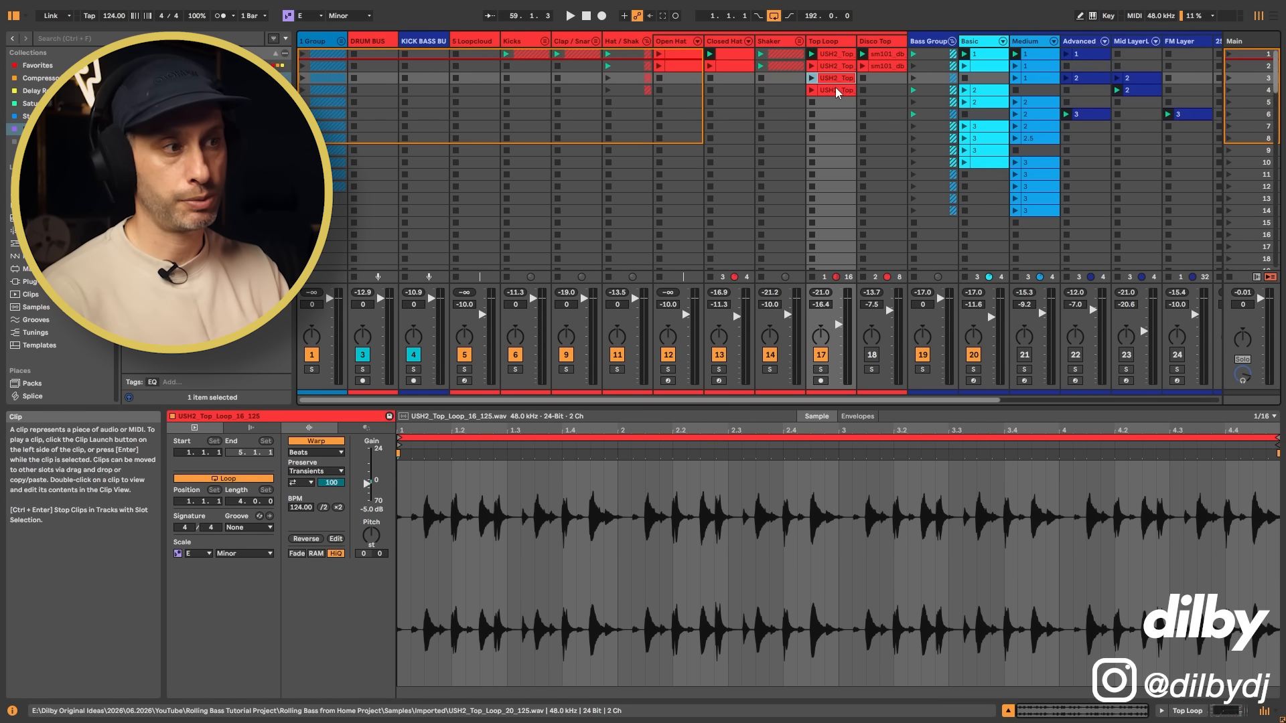
{"action": "left_click", "coordinate": [839, 90]}
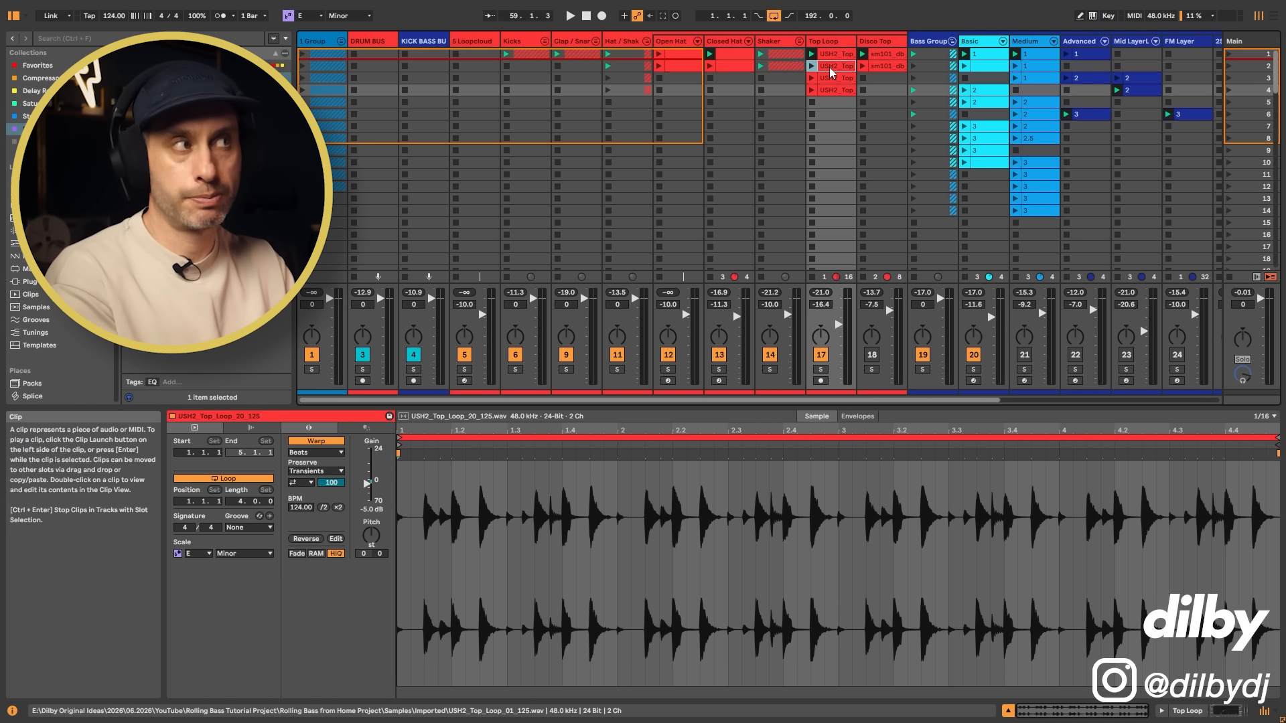
Step: Play the Top Loop clip in scene 2 with the groove and raise the Top Loop track's volume to -15.5 dB
{"action": "left_click", "coordinate": [830, 70]}
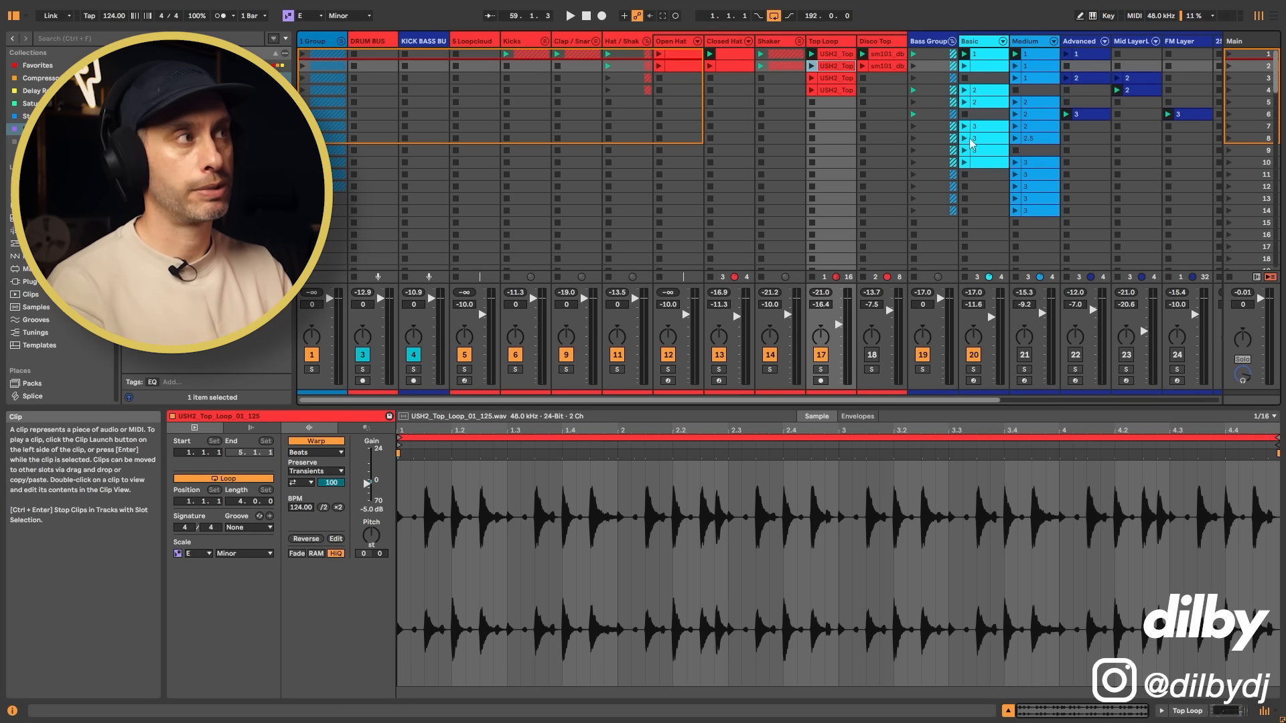
{"action": "key", "text": "space"}
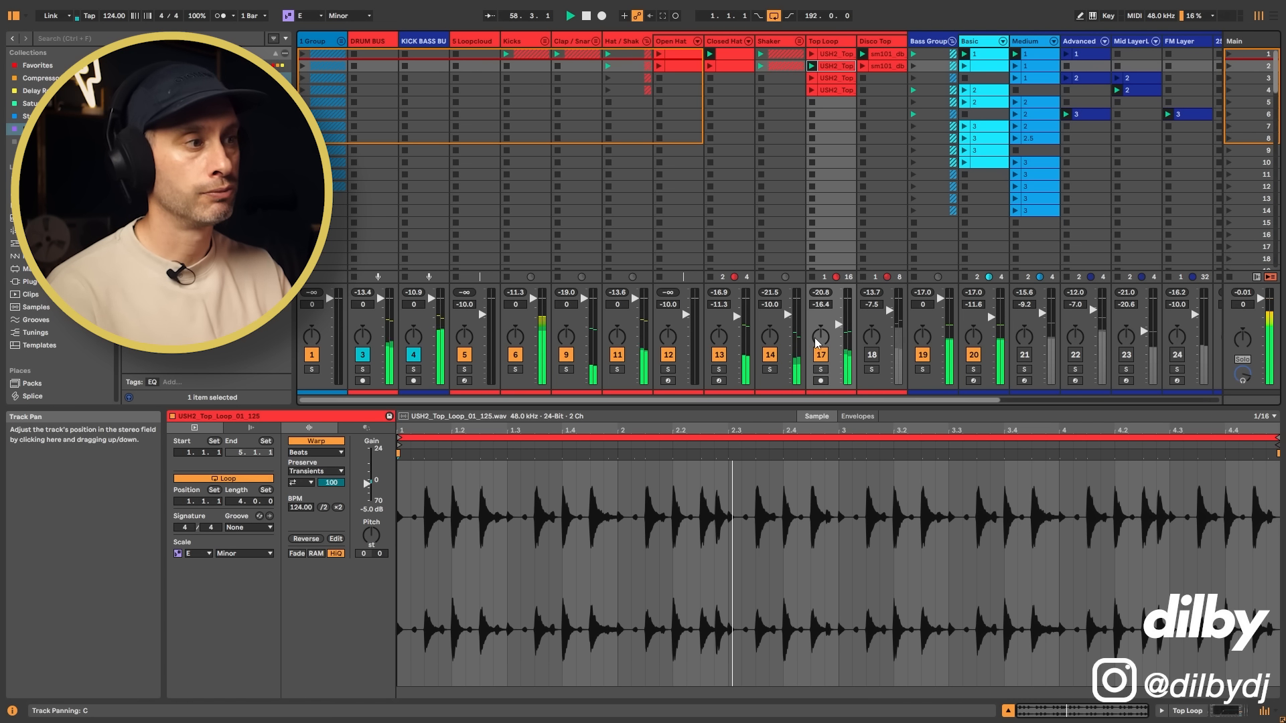
{"action": "left_click_drag", "start_coordinate": [839, 325], "coordinate": [839, 323]}
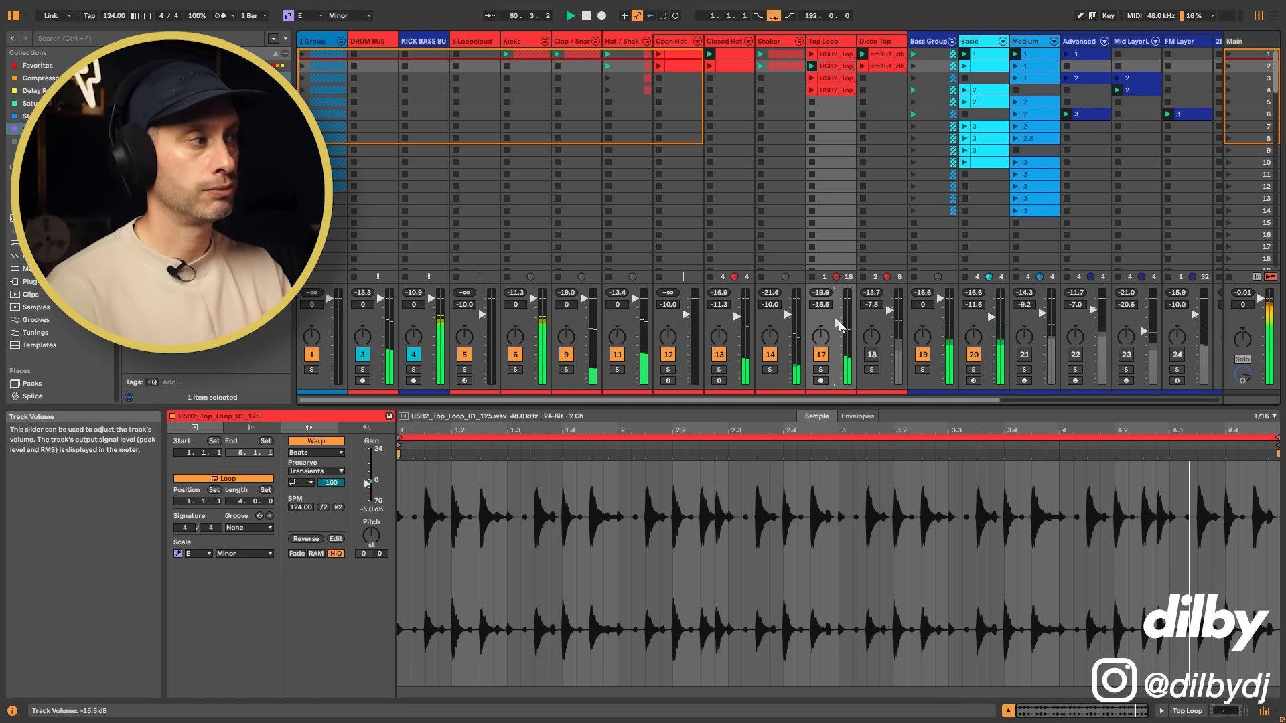
Step: Compare Basic clip 1's notes with the scene 2 Top Loop's waveform, and launch the Top Loop clip in scene 3
{"action": "left_click", "coordinate": [996, 55]}
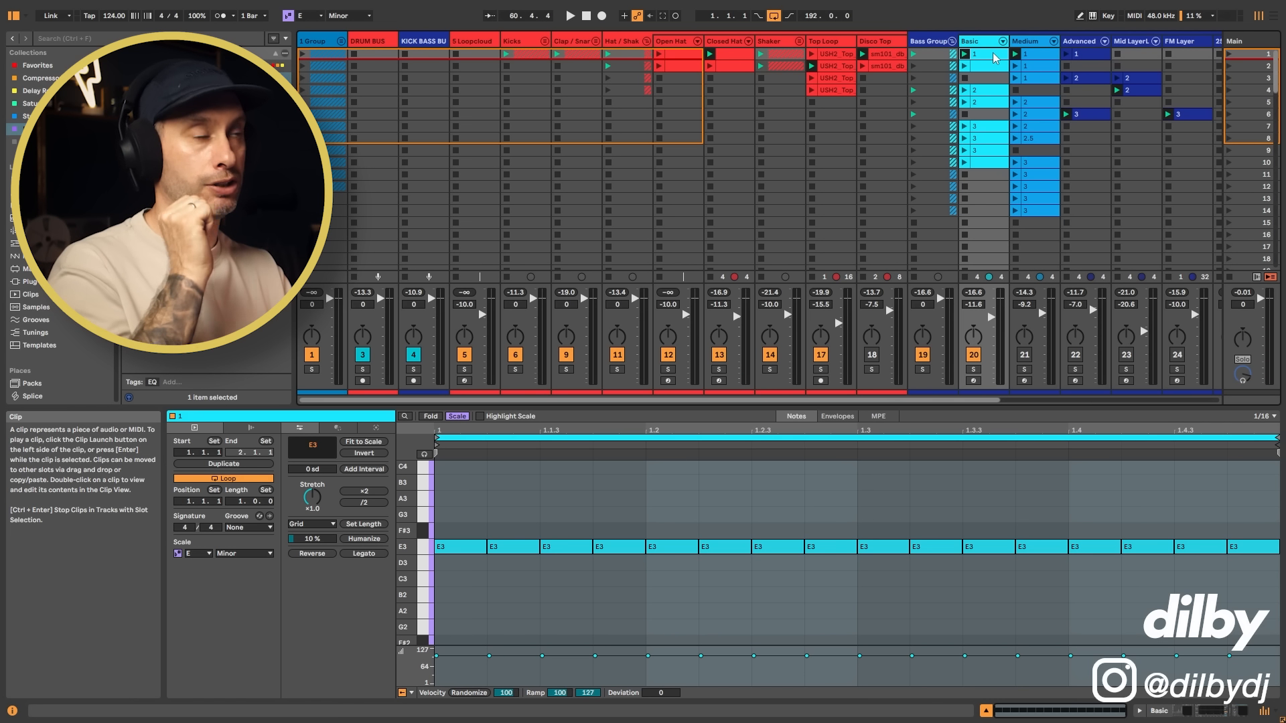
{"action": "left_click", "coordinate": [838, 66]}
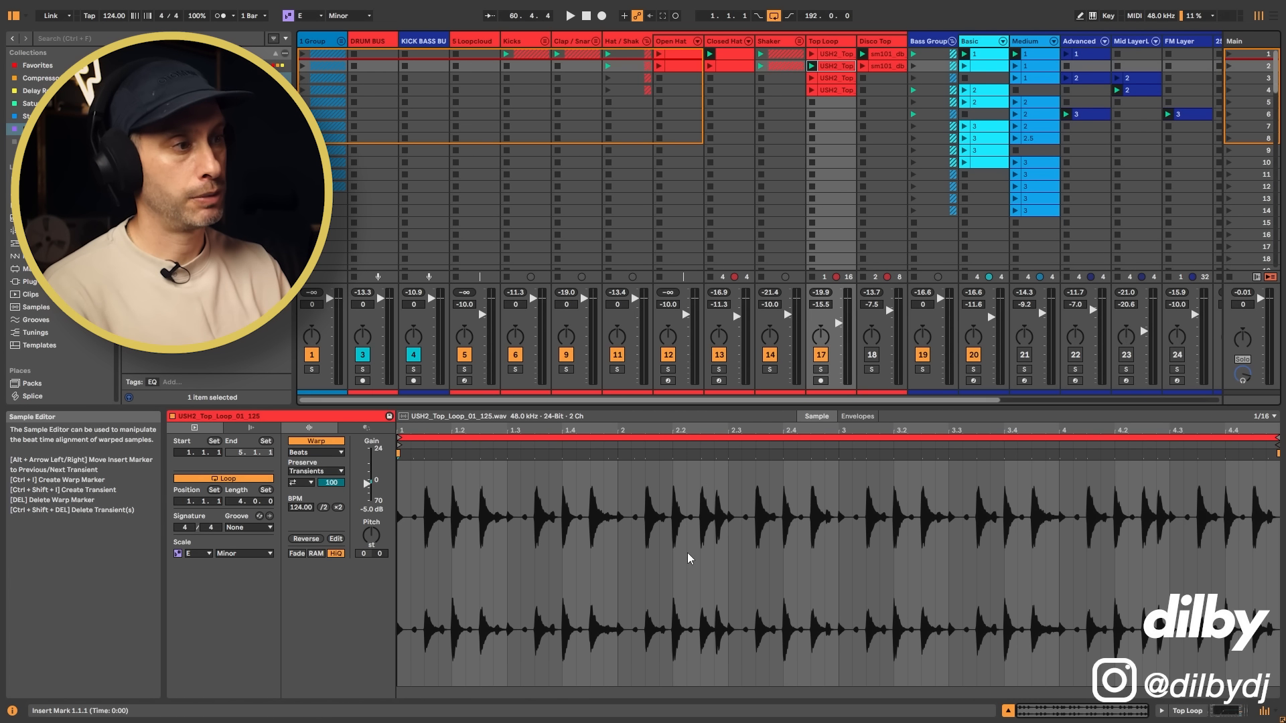
{"action": "left_click_drag", "start_coordinate": [714, 494], "coordinate": [733, 495]}
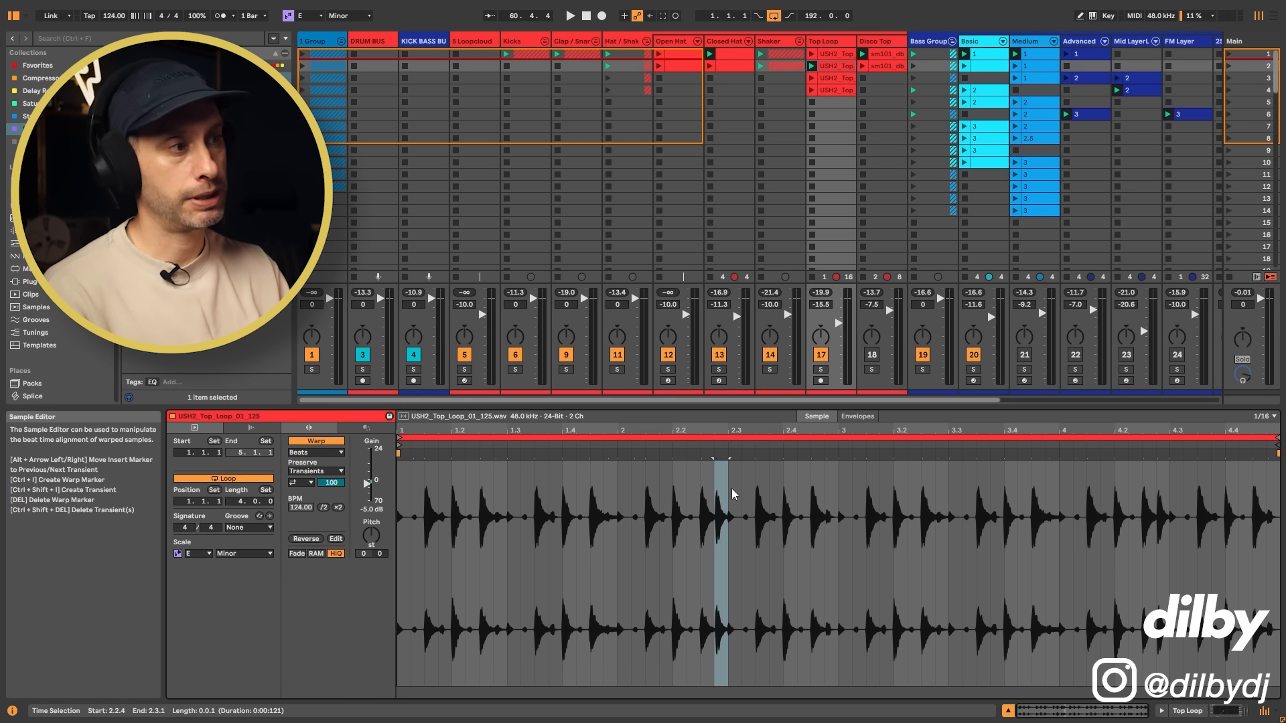
{"action": "left_click", "coordinate": [812, 79]}
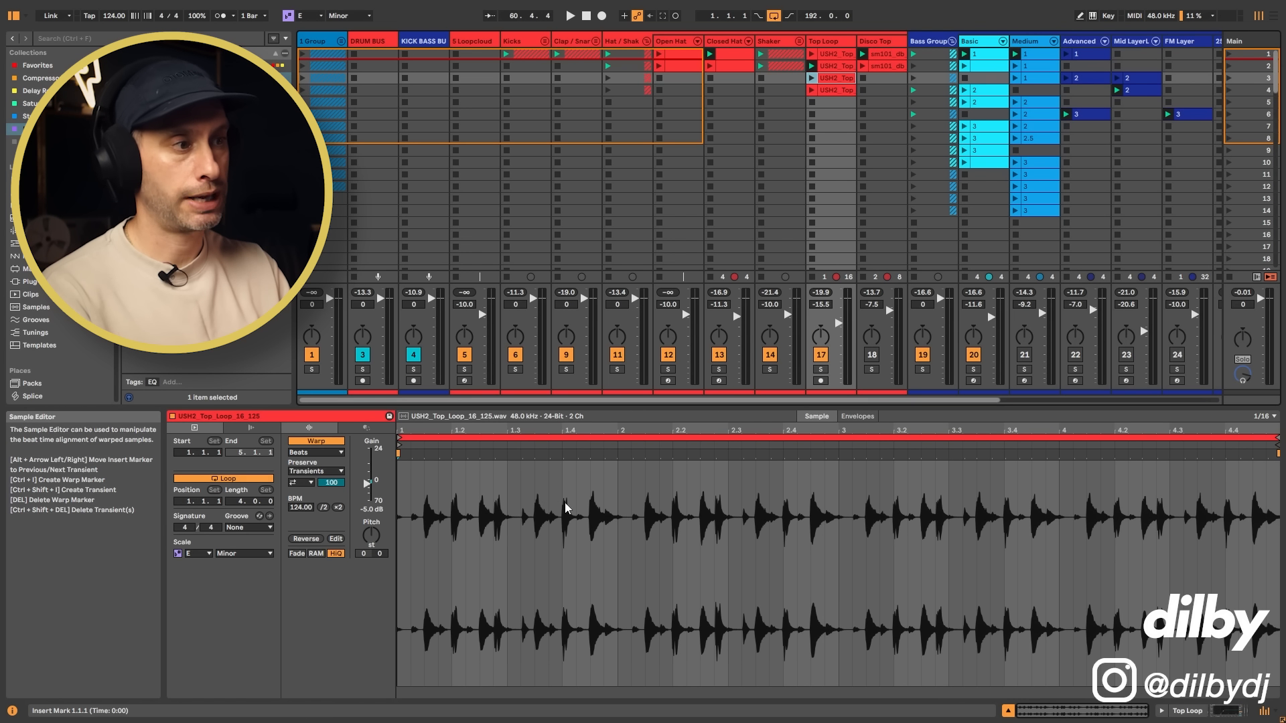
{"action": "left_click", "coordinate": [811, 79]}
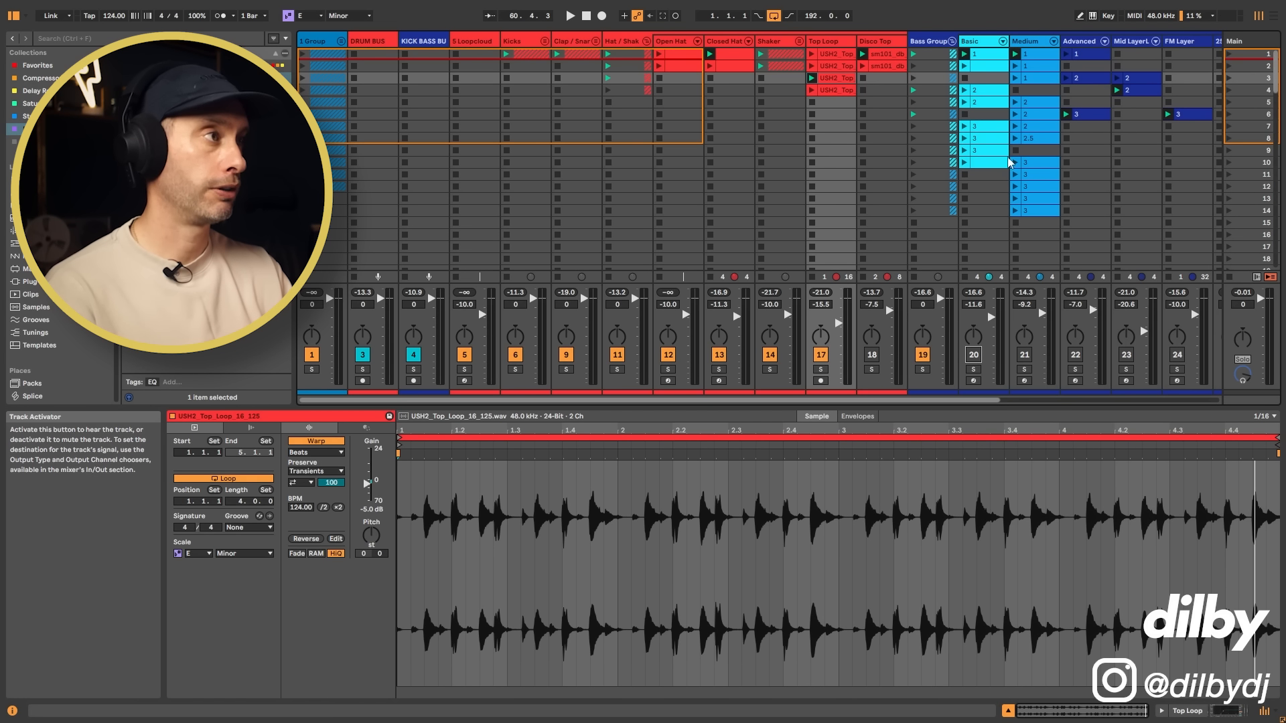
Step: Review the notes of the Medium clips in scenes 1 to 3 and play the Medium track with the groove
{"action": "left_click", "coordinate": [1044, 68]}
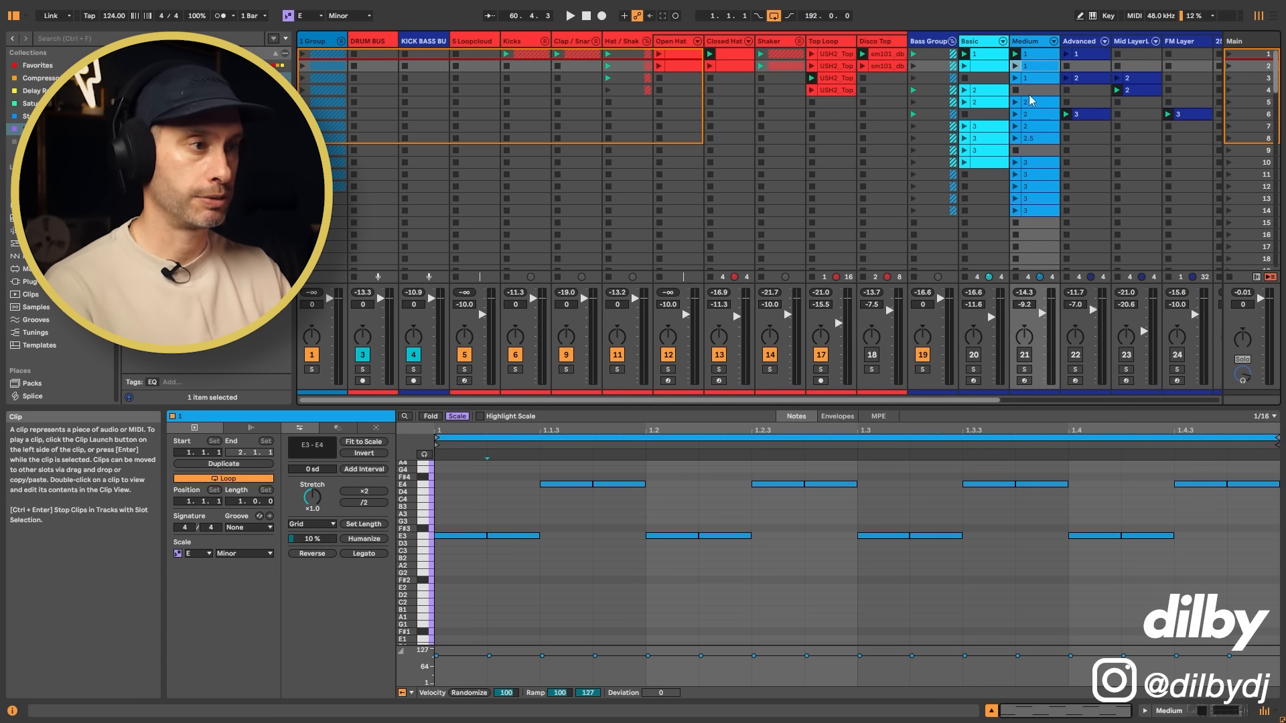
{"action": "left_click", "coordinate": [1041, 56]}
{"action": "key", "text": "space"}
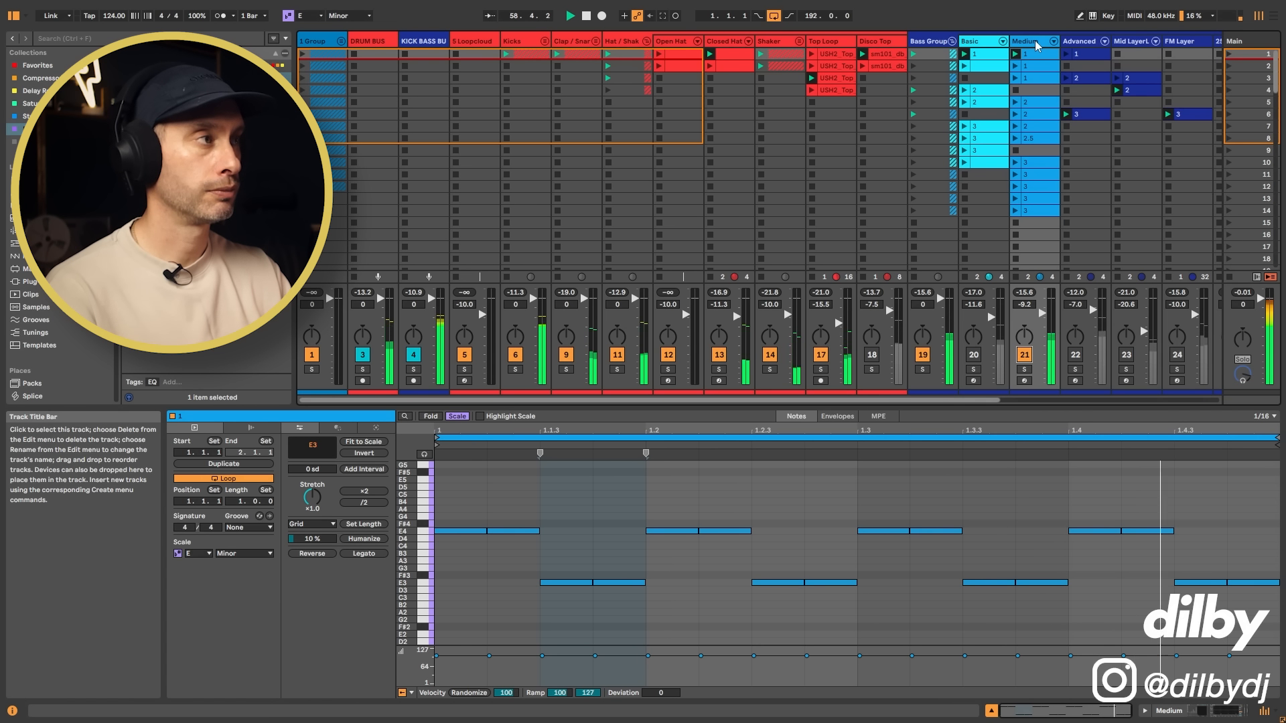
{"action": "left_click", "coordinate": [1023, 362]}
{"action": "left_click", "coordinate": [1033, 79]}
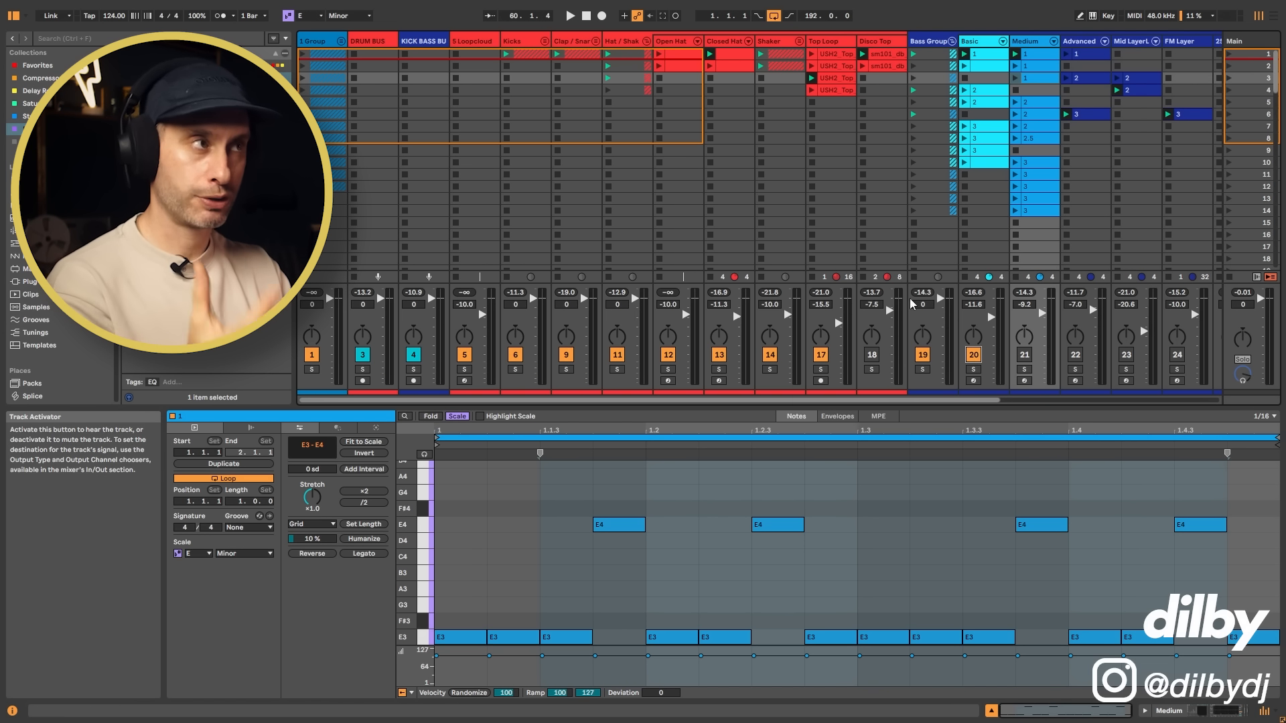
Step: Return to the Top Loop clip in scene 3 and view its waveform
{"action": "left_click", "coordinate": [826, 102]}
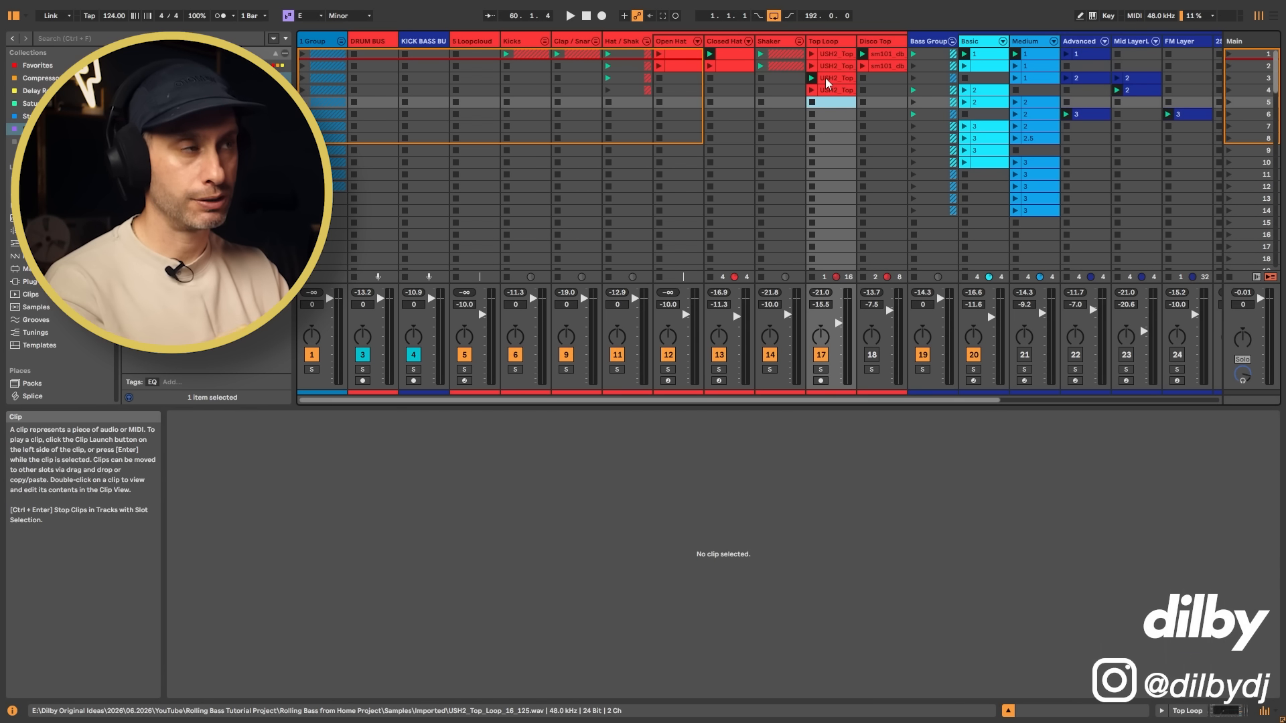
{"action": "left_click", "coordinate": [825, 77]}
{"action": "left_click", "coordinate": [812, 90]}
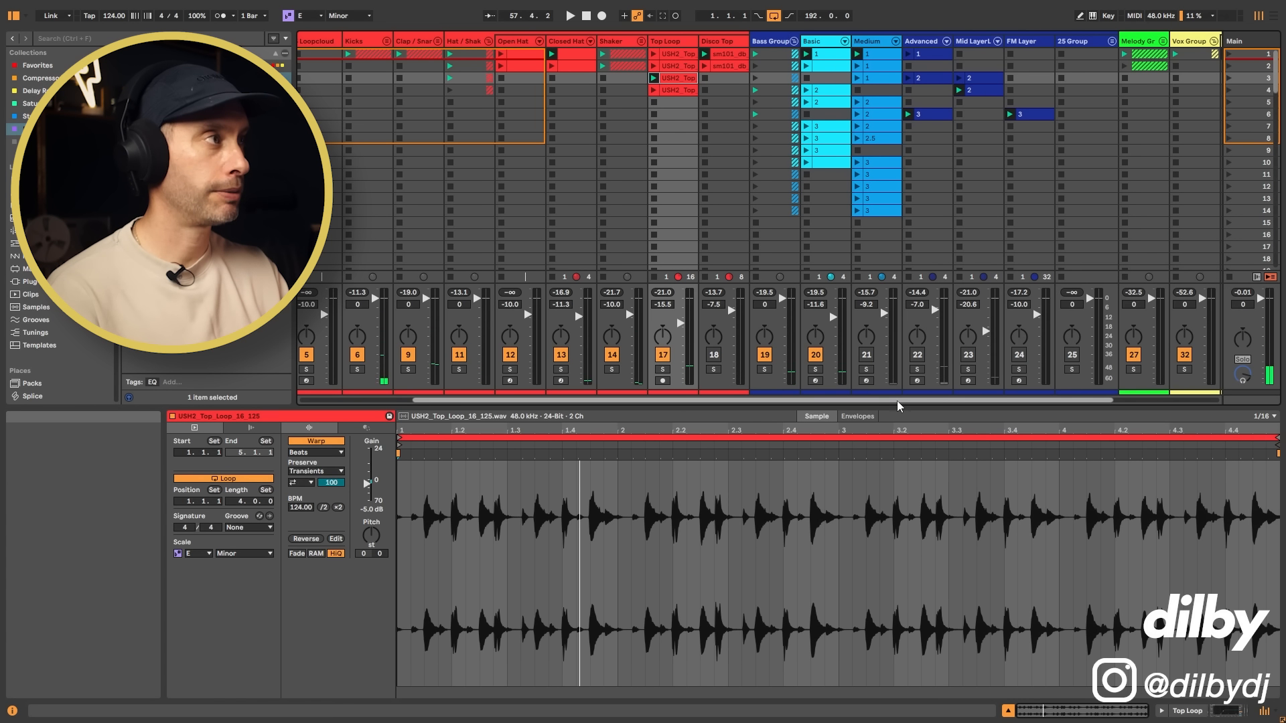
Step: Unfold the Melody group and play the groove with the Stab track while viewing the Stab clip's notes
{"action": "scroll", "coordinate": [897, 406], "scroll_direction": "right", "scroll_amount": 3}
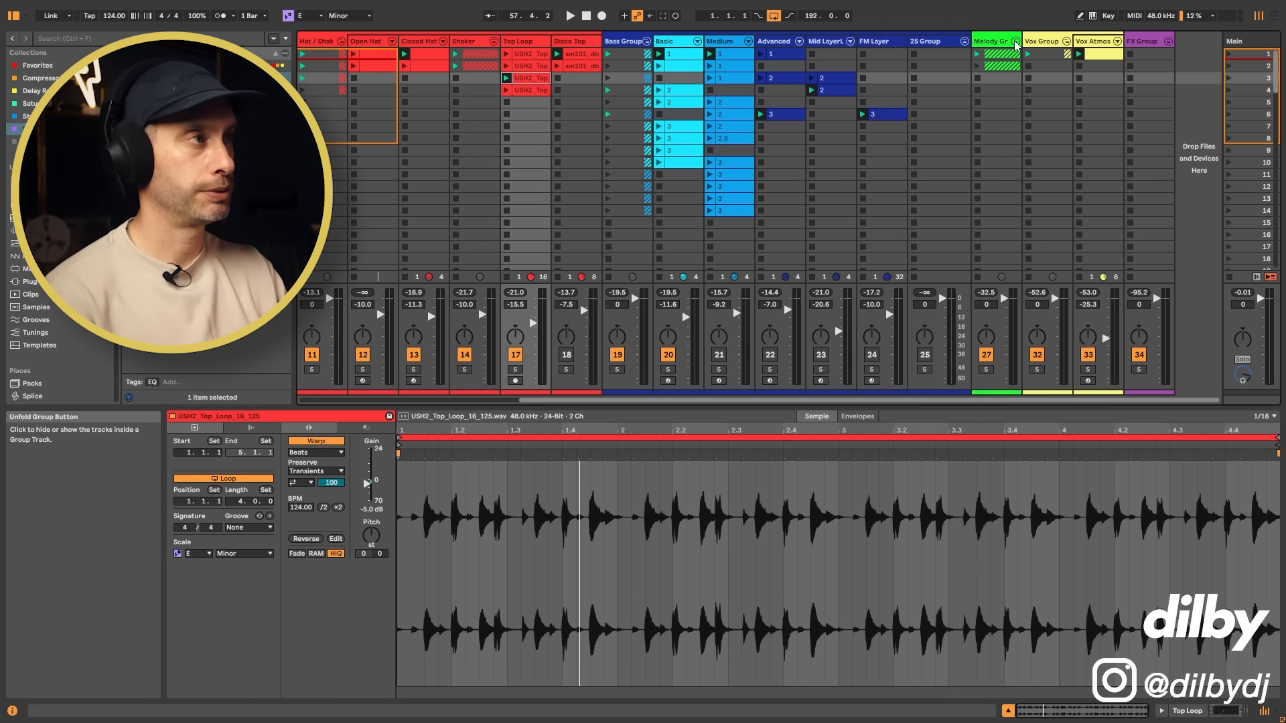
{"action": "left_click", "coordinate": [1015, 40]}
{"action": "scroll", "coordinate": [903, 409], "scroll_direction": "right", "scroll_amount": 2}
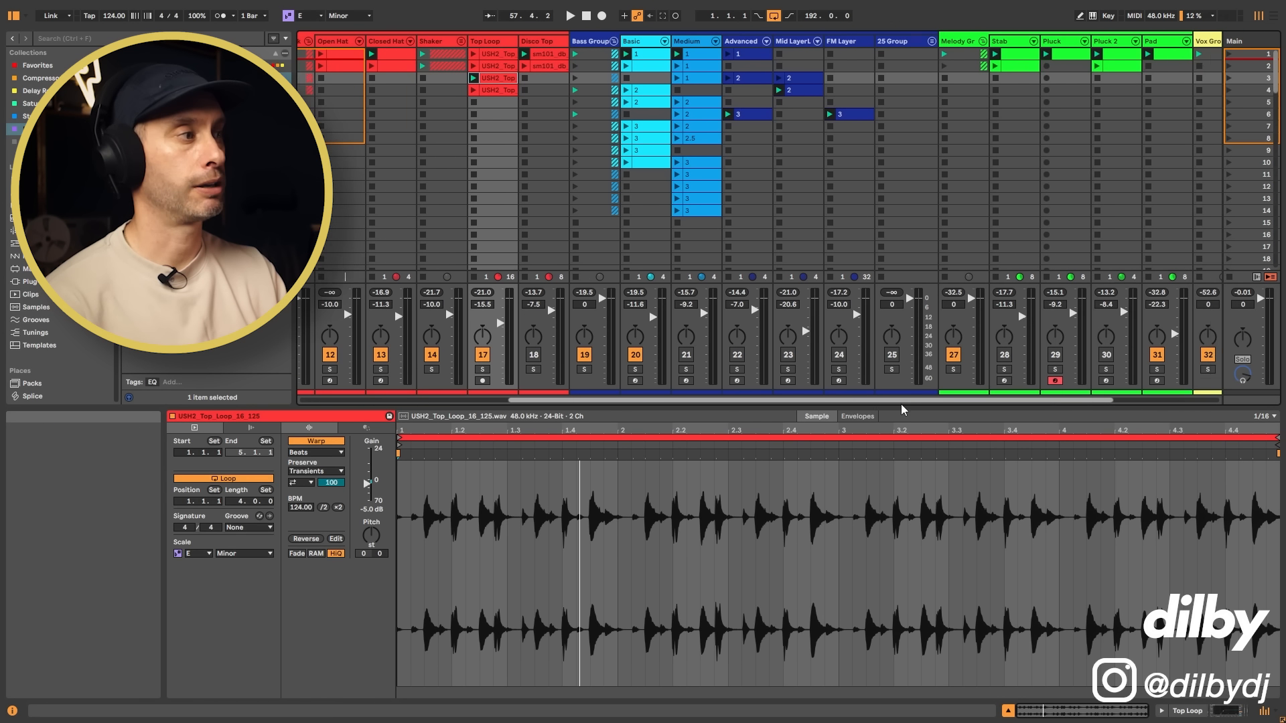
{"action": "scroll", "coordinate": [902, 410], "scroll_direction": "right", "scroll_amount": 6}
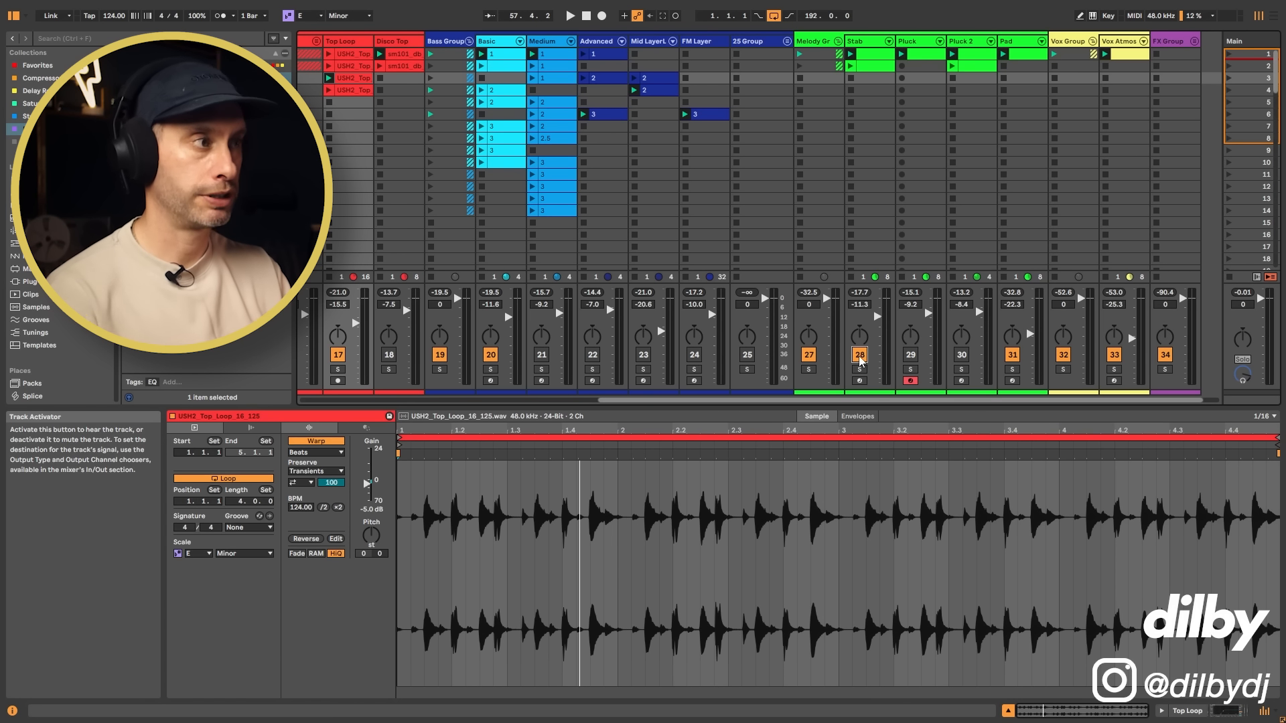
{"action": "left_click", "coordinate": [871, 67]}
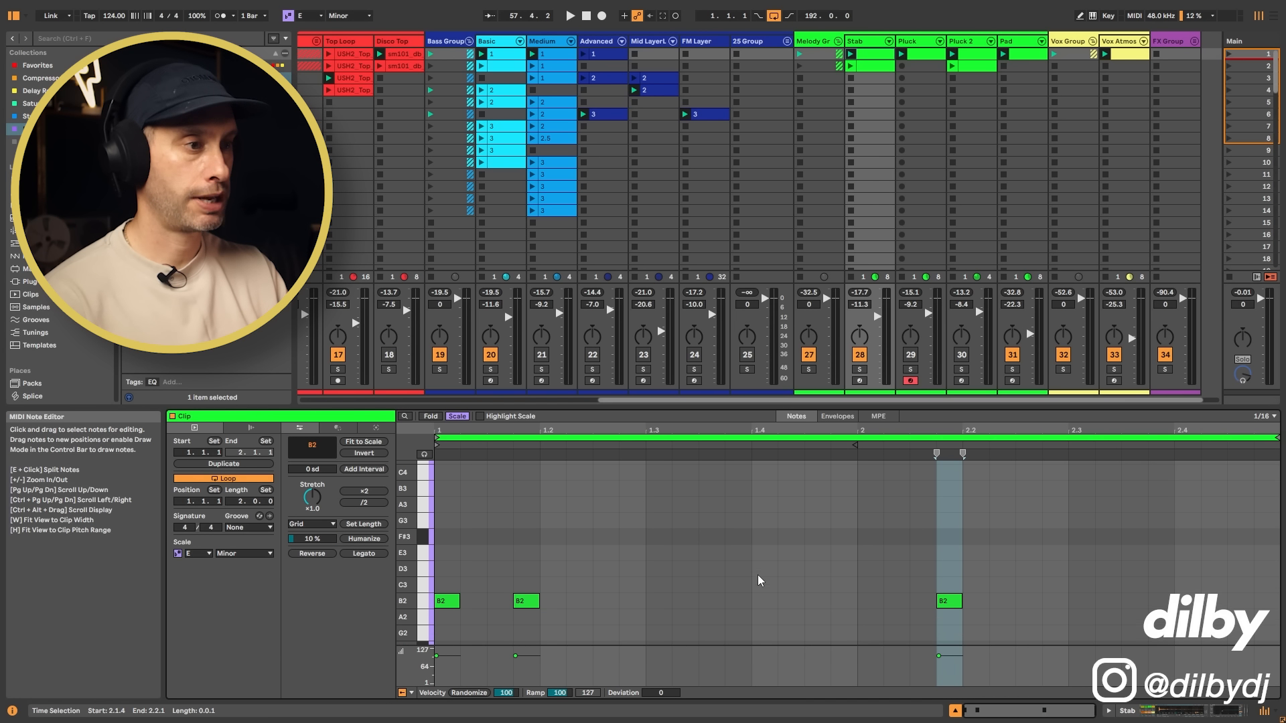
{"action": "key", "text": "space"}
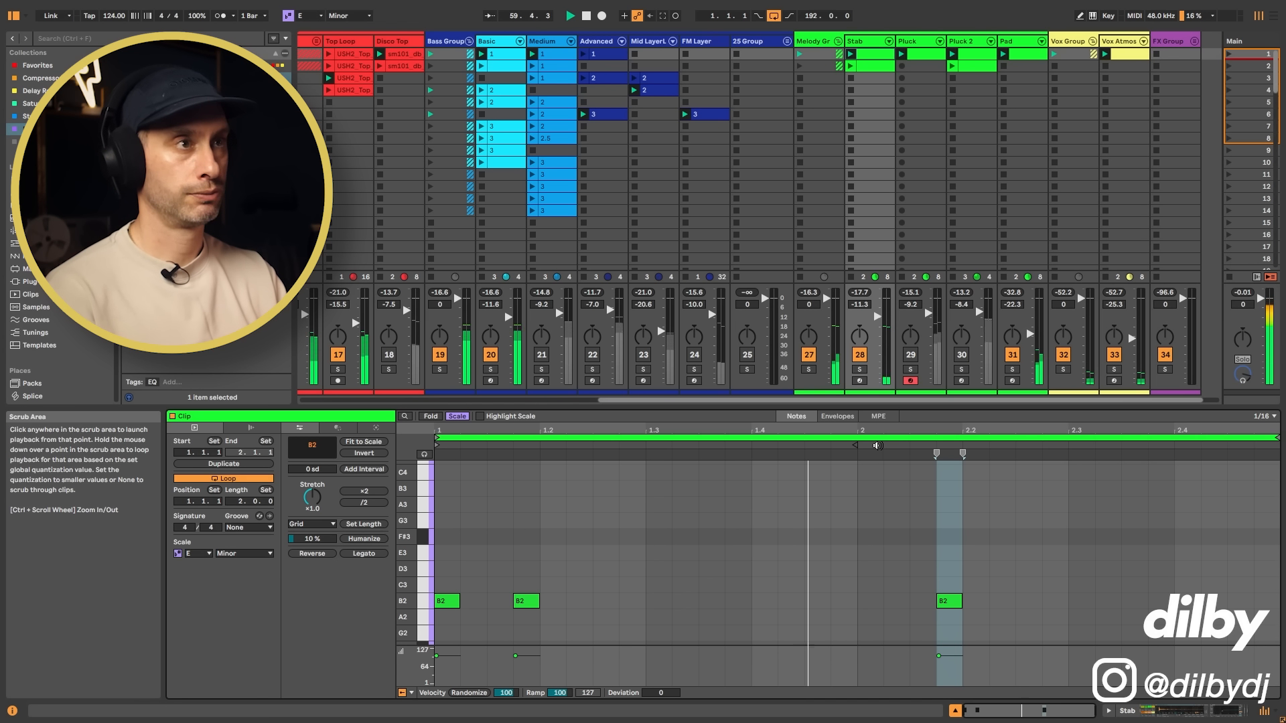
{"action": "key", "text": "space"}
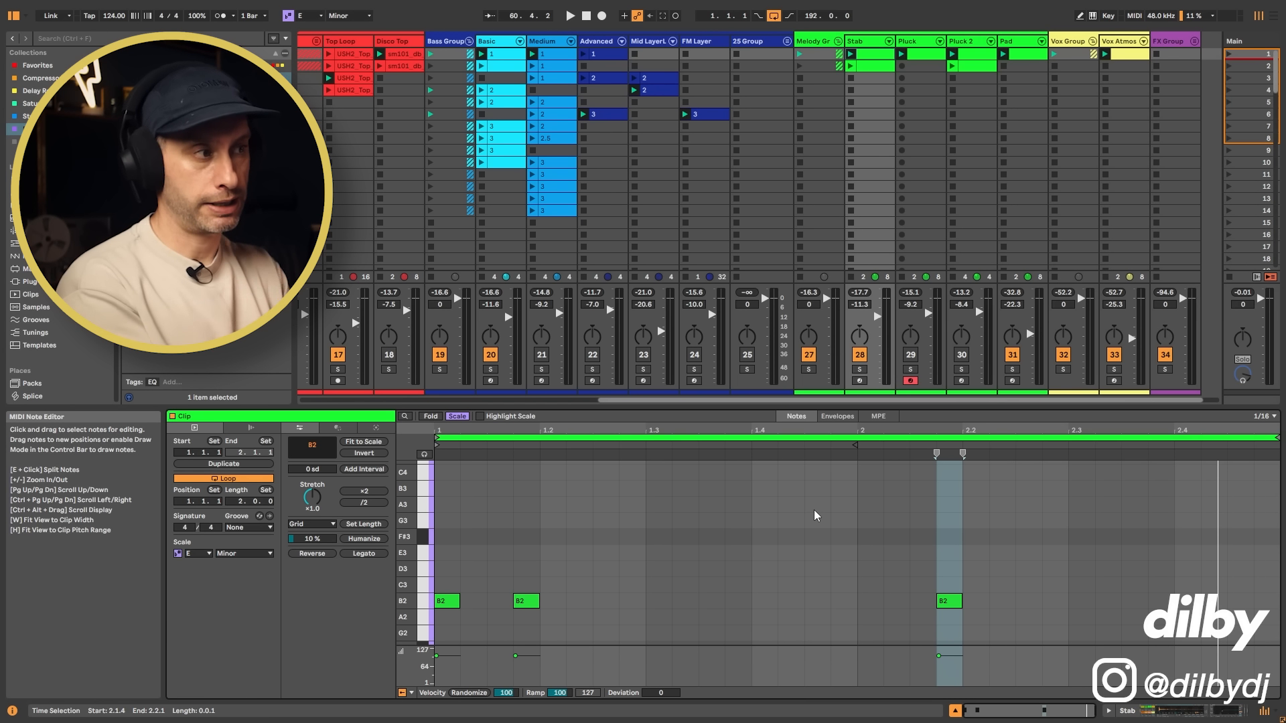
Step: Open the Pluck clip's notes, select the E3 pattern and compare it with Basic clip 1's notes
{"action": "left_click", "coordinate": [922, 55]}
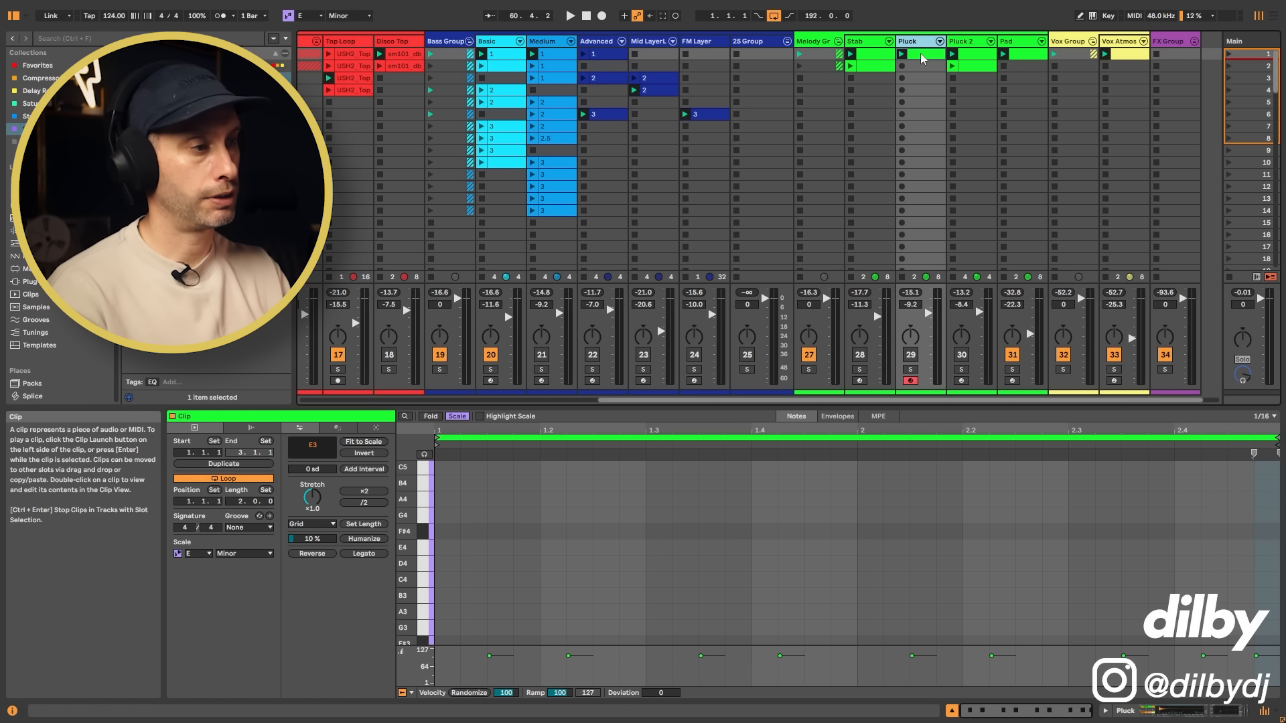
{"action": "scroll", "coordinate": [768, 505], "scroll_direction": "down", "scroll_amount": 5}
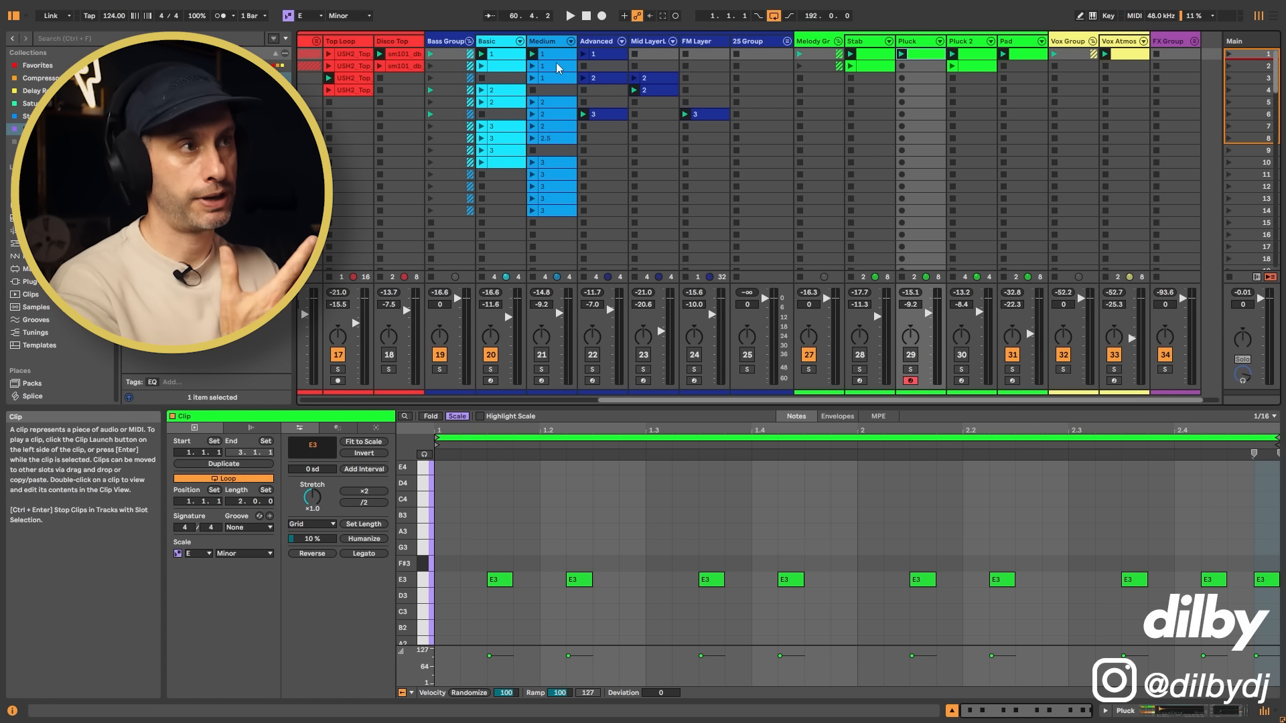
{"action": "left_click_drag", "start_coordinate": [478, 544], "coordinate": [1219, 582]}
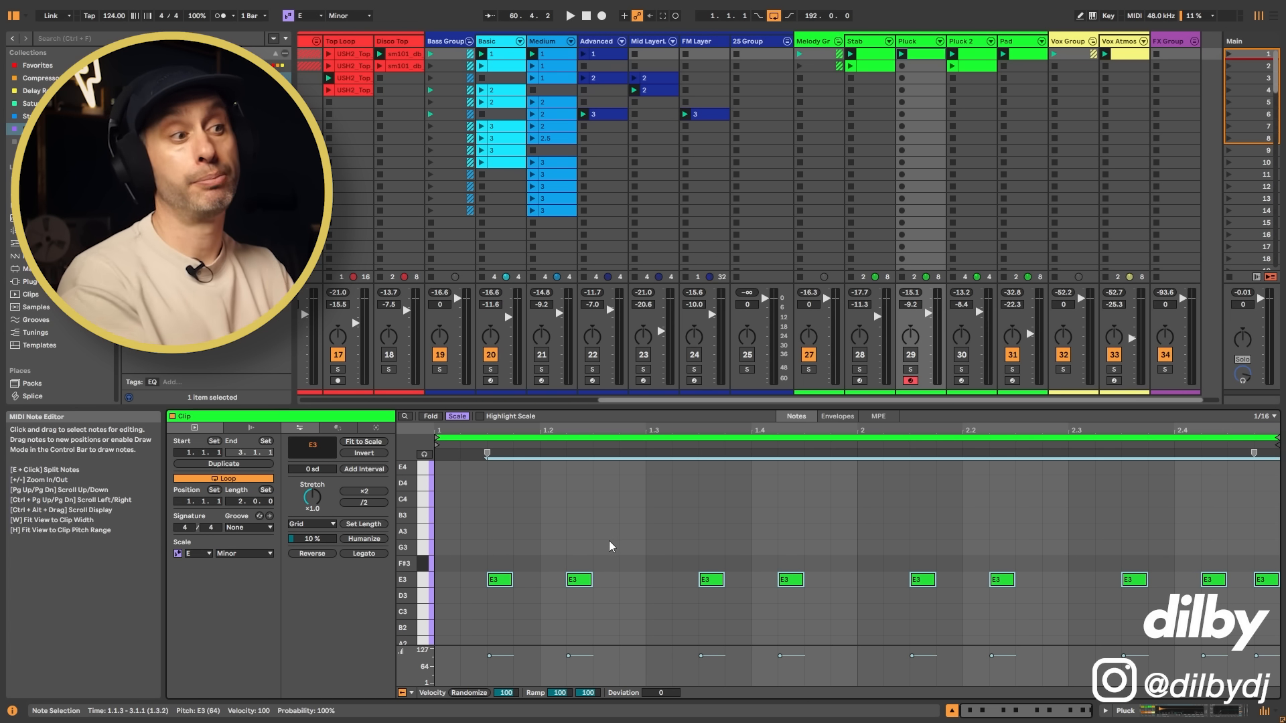
{"action": "left_click", "coordinate": [499, 54]}
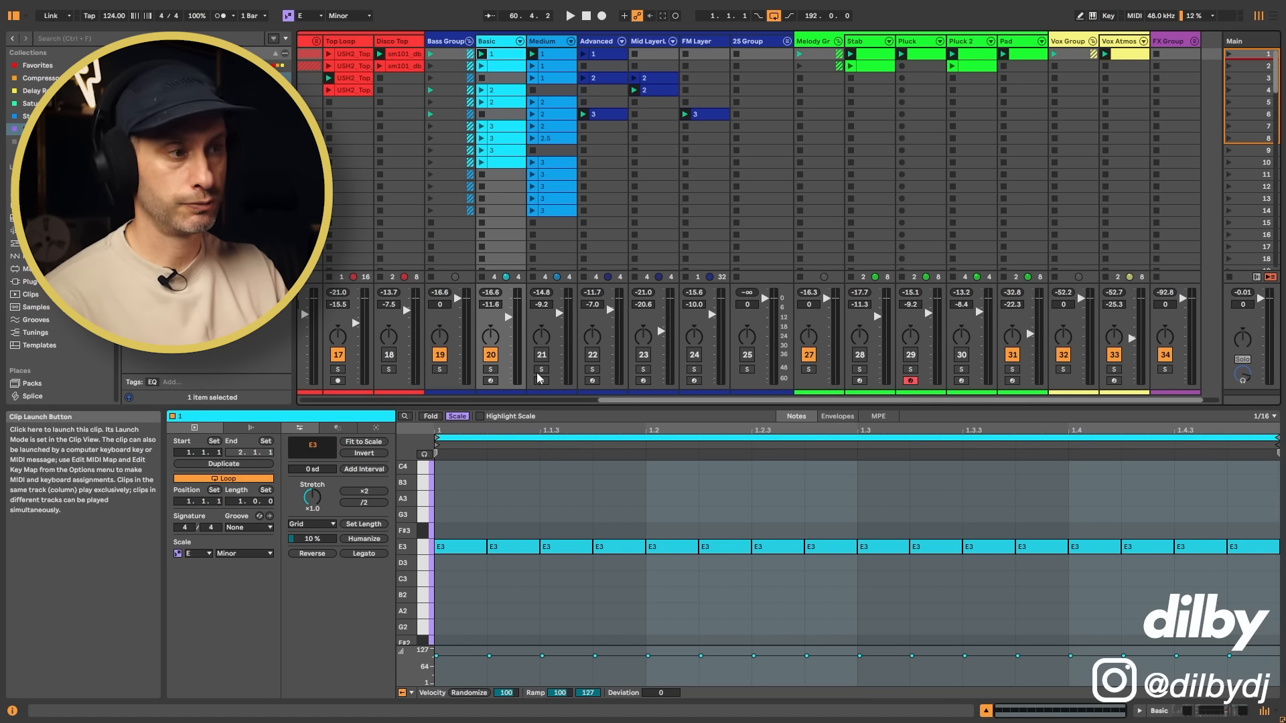
Step: Play the Pluck track soloed and with the full groove, and select all of the Pluck clip's E3 notes
{"action": "left_click", "coordinate": [915, 53]}
{"action": "left_click", "coordinate": [911, 369]}
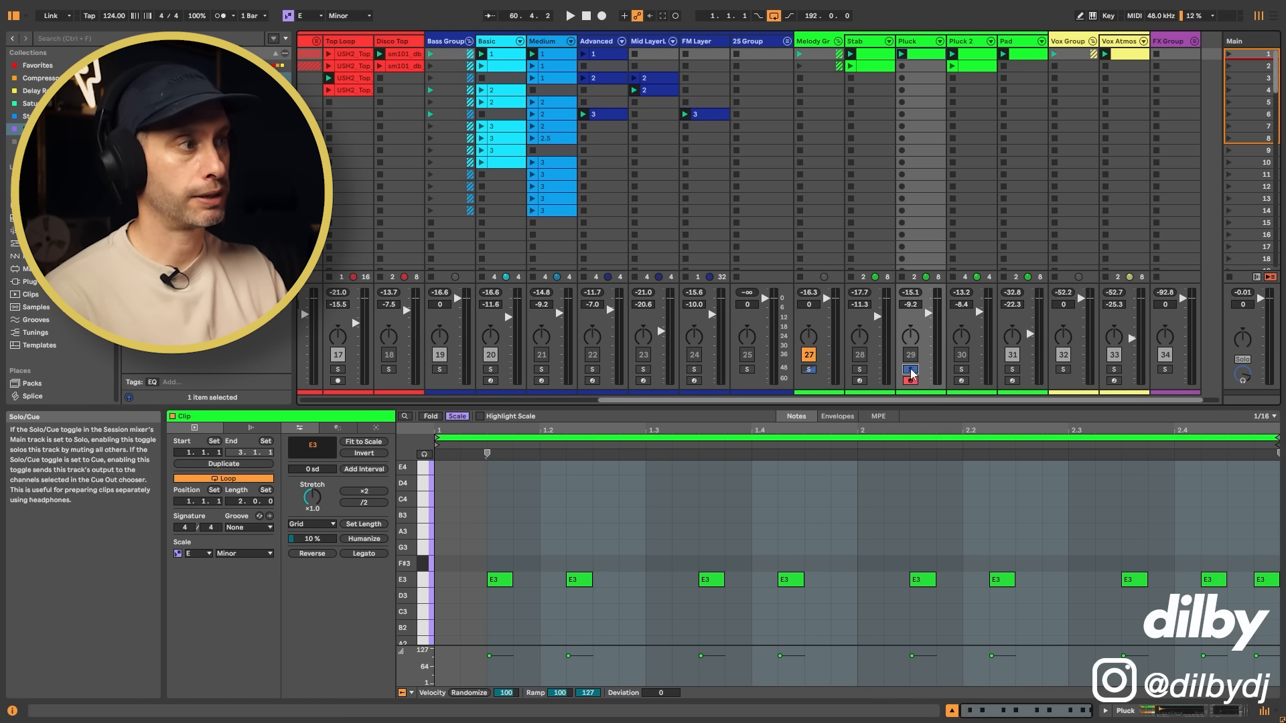
{"action": "key", "text": "space"}
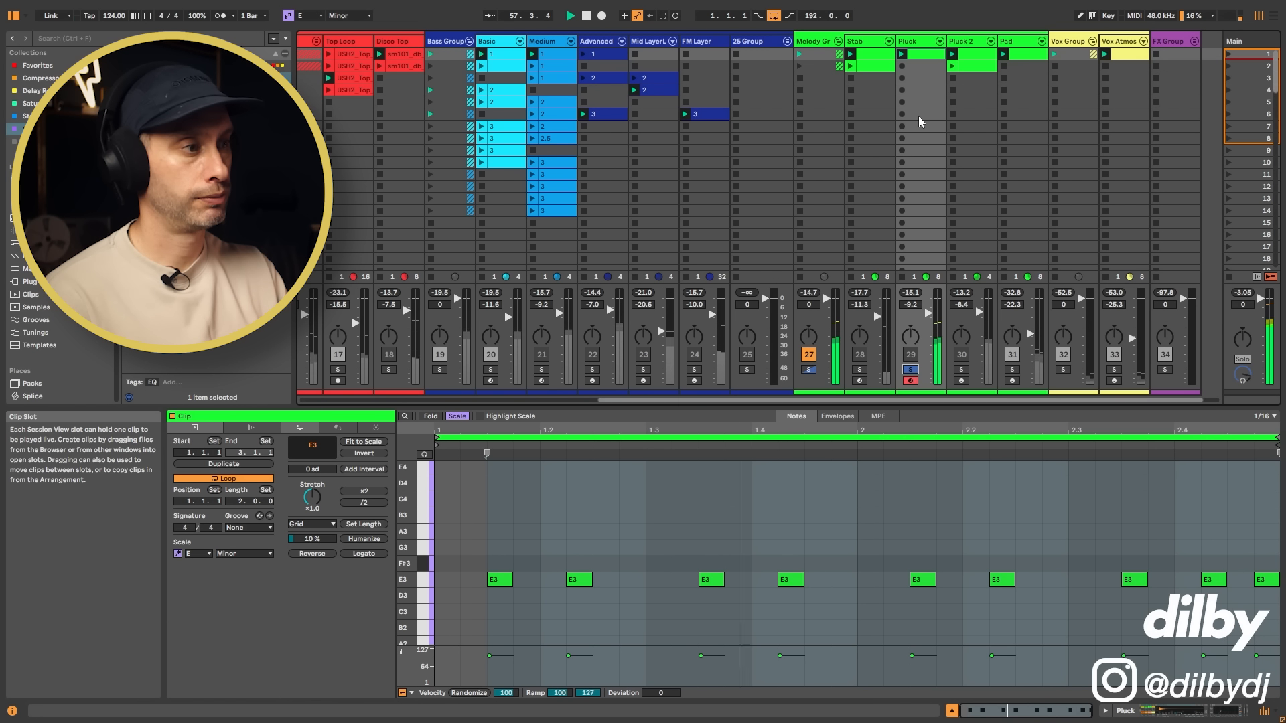
{"action": "left_click", "coordinate": [911, 369]}
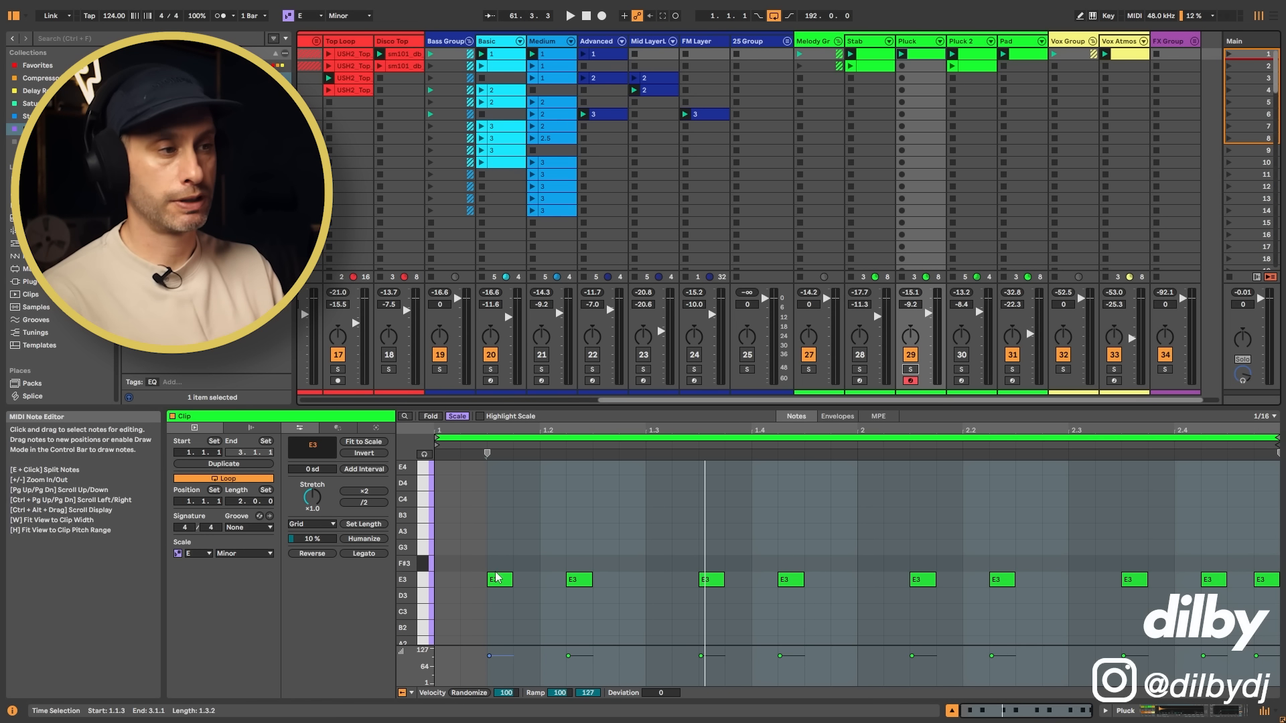
{"action": "left_click_drag", "start_coordinate": [504, 567], "coordinate": [1273, 591]}
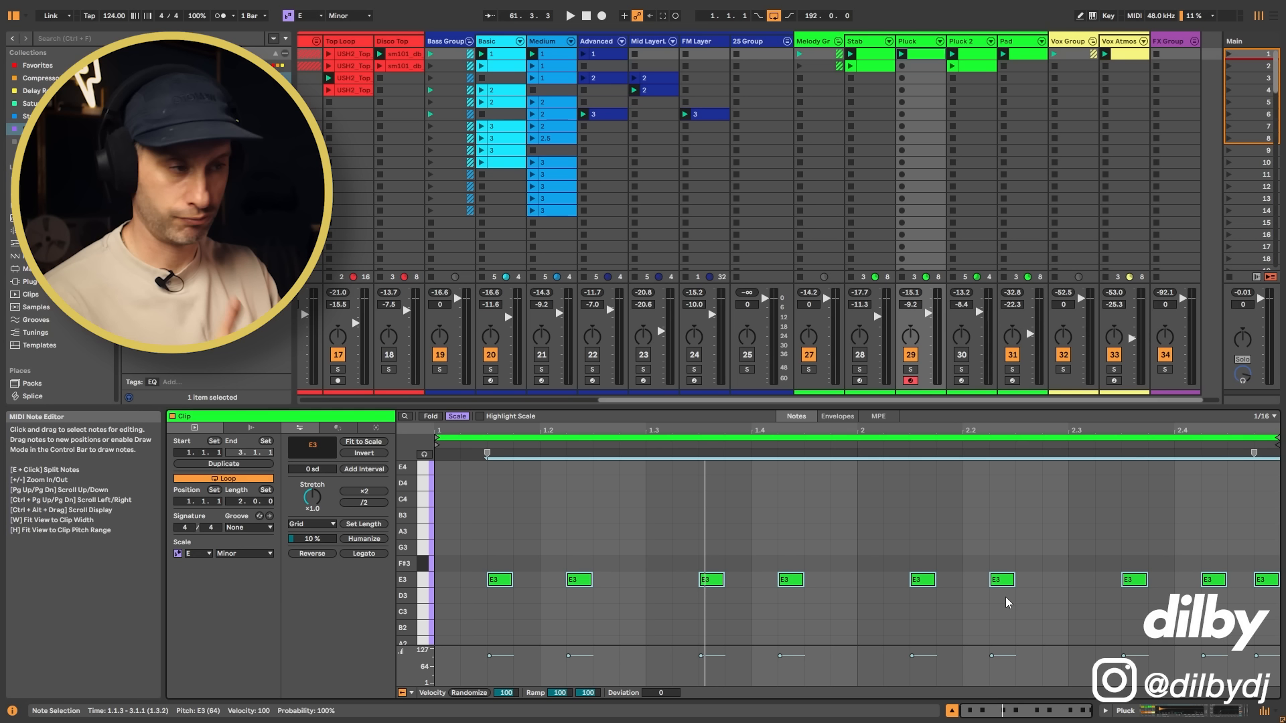
Step: Audition the Pluck clip's E3 notes shifted one sixteenth later against the groove, and move them back to their original timing
{"action": "left_click_drag", "start_coordinate": [500, 589], "coordinate": [533, 587]}
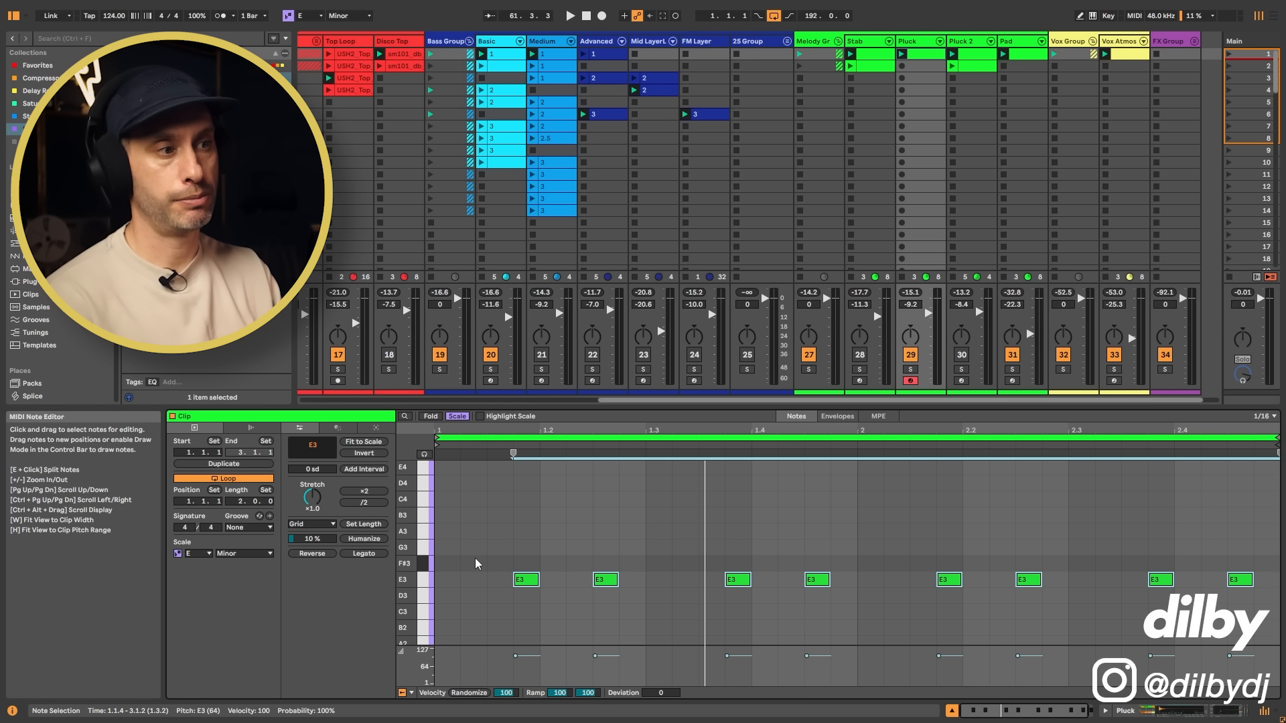
{"action": "key", "text": "space"}
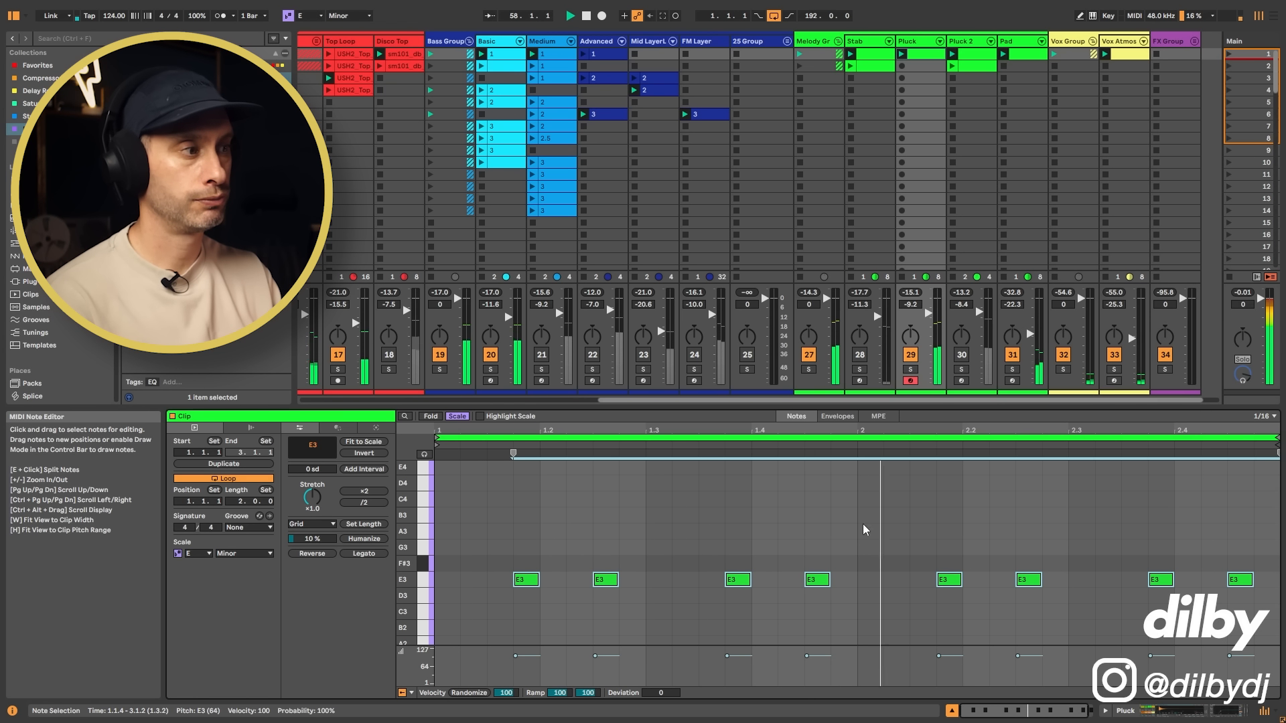
{"action": "key", "text": "space"}
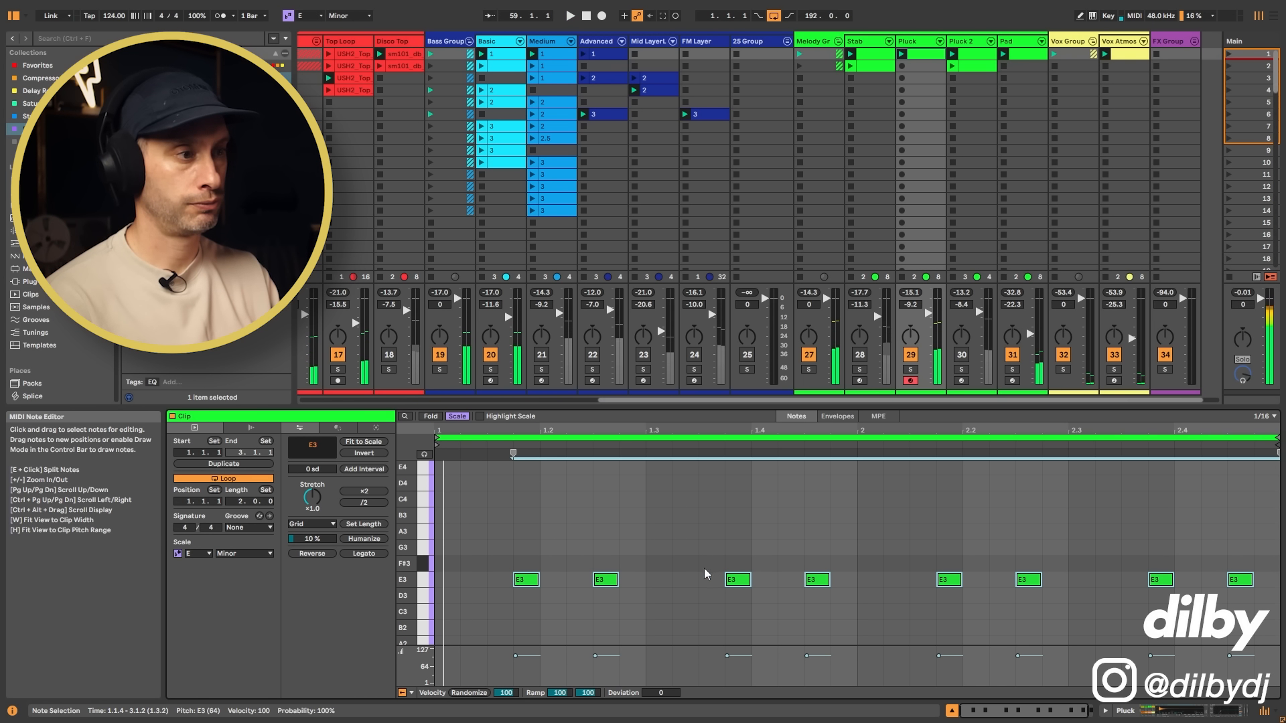
{"action": "mouse_move", "coordinate": [612, 581]}
{"action": "left_mouse_down"}
{"action": "mouse_move", "coordinate": [562, 584]}
{"action": "mouse_move", "coordinate": [586, 580]}
{"action": "left_mouse_up"}
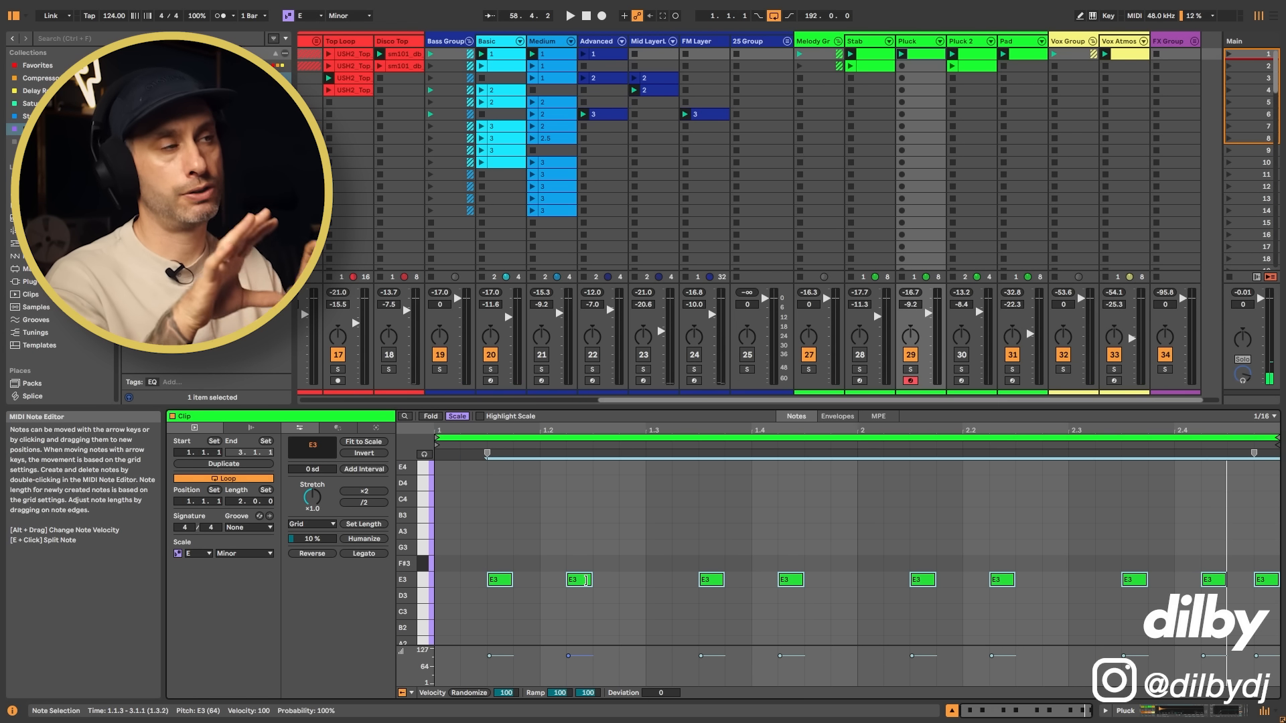
Step: View Basic clip 1's notes, and activate the Pluck 2 track with its first clip's one-bar E3 pattern filling the note editor
{"action": "left_click", "coordinate": [930, 46]}
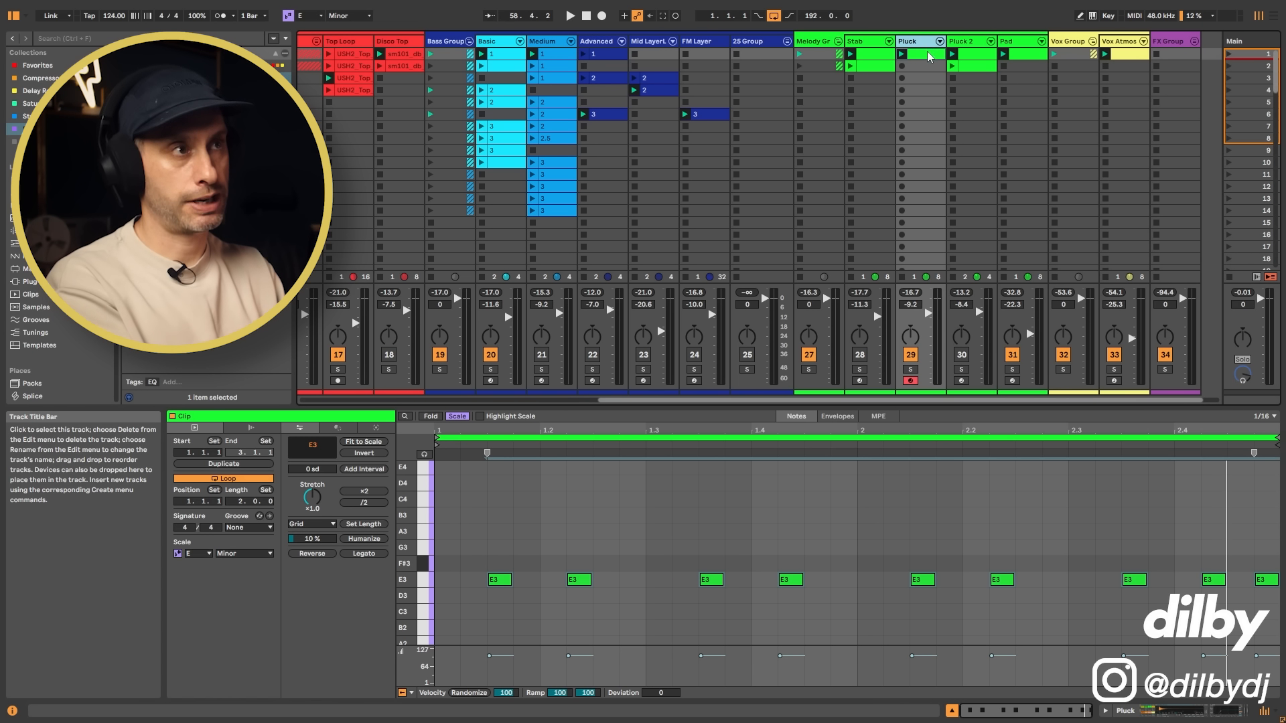
{"action": "left_click", "coordinate": [510, 55]}
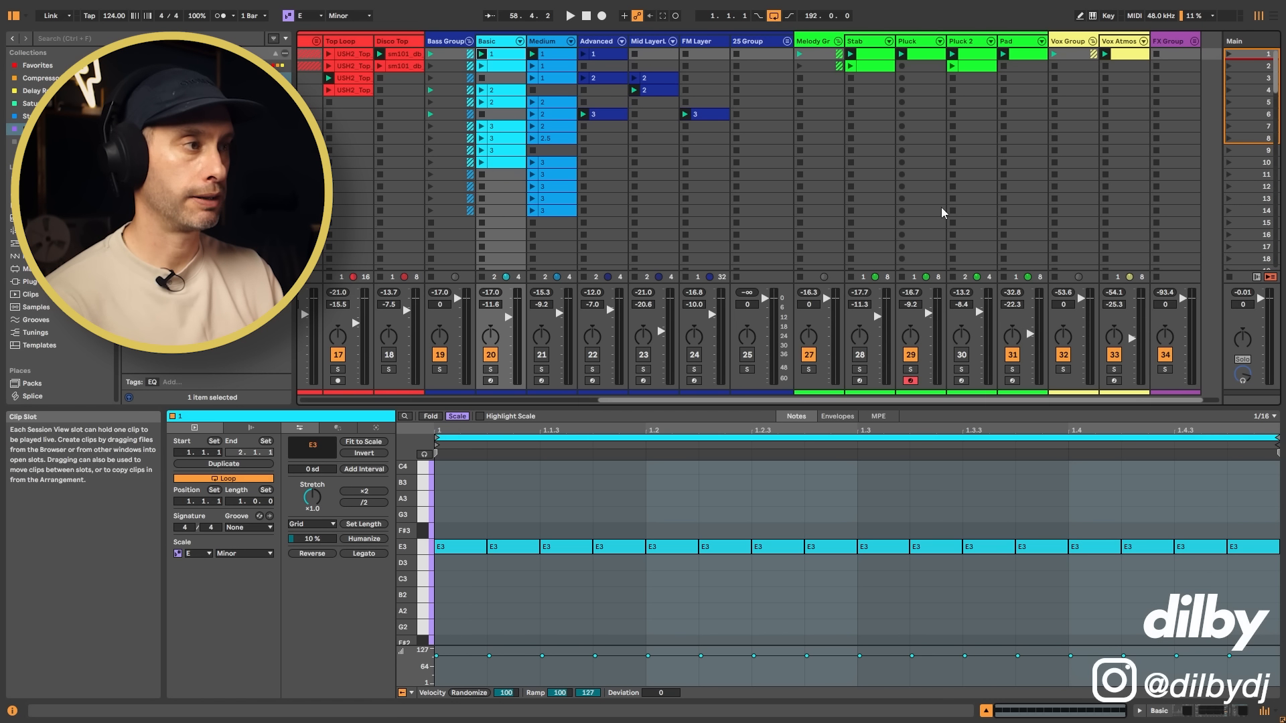
{"action": "left_click", "coordinate": [968, 46]}
{"action": "scroll", "coordinate": [790, 560], "scroll_direction": "down", "scroll_amount": 5}
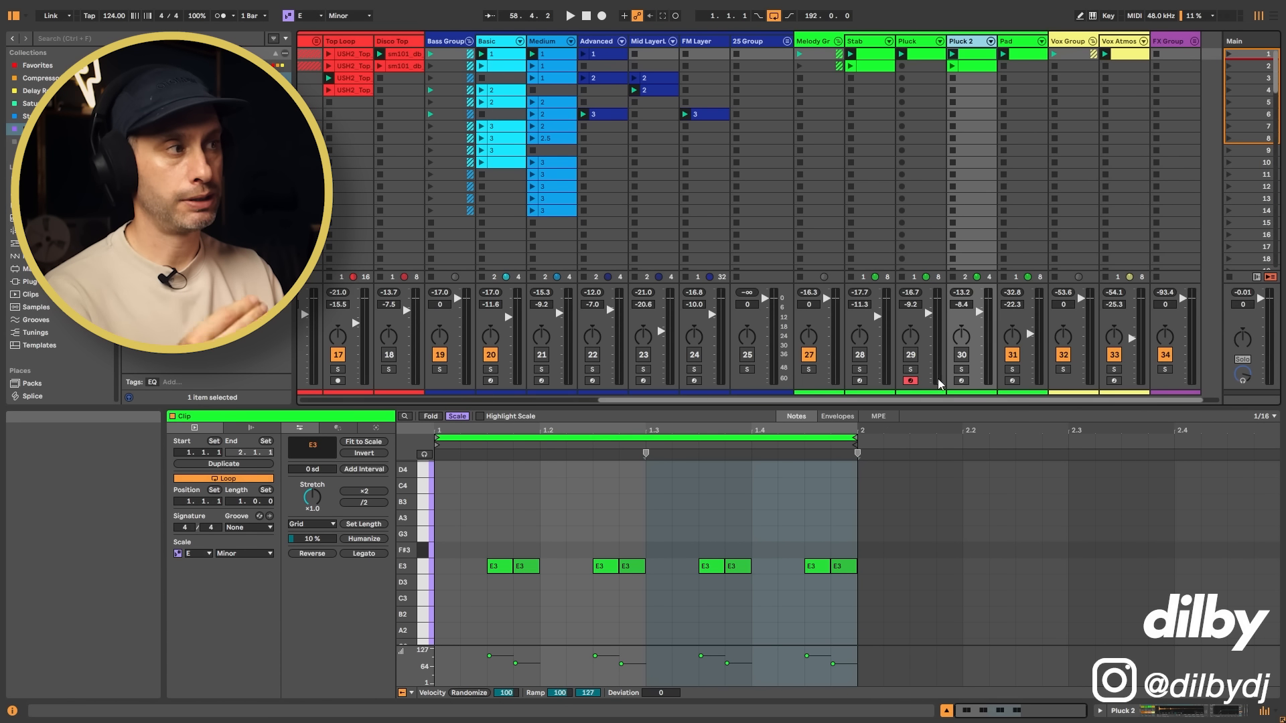
{"action": "left_click", "coordinate": [962, 356]}
{"action": "left_click", "coordinate": [973, 53]}
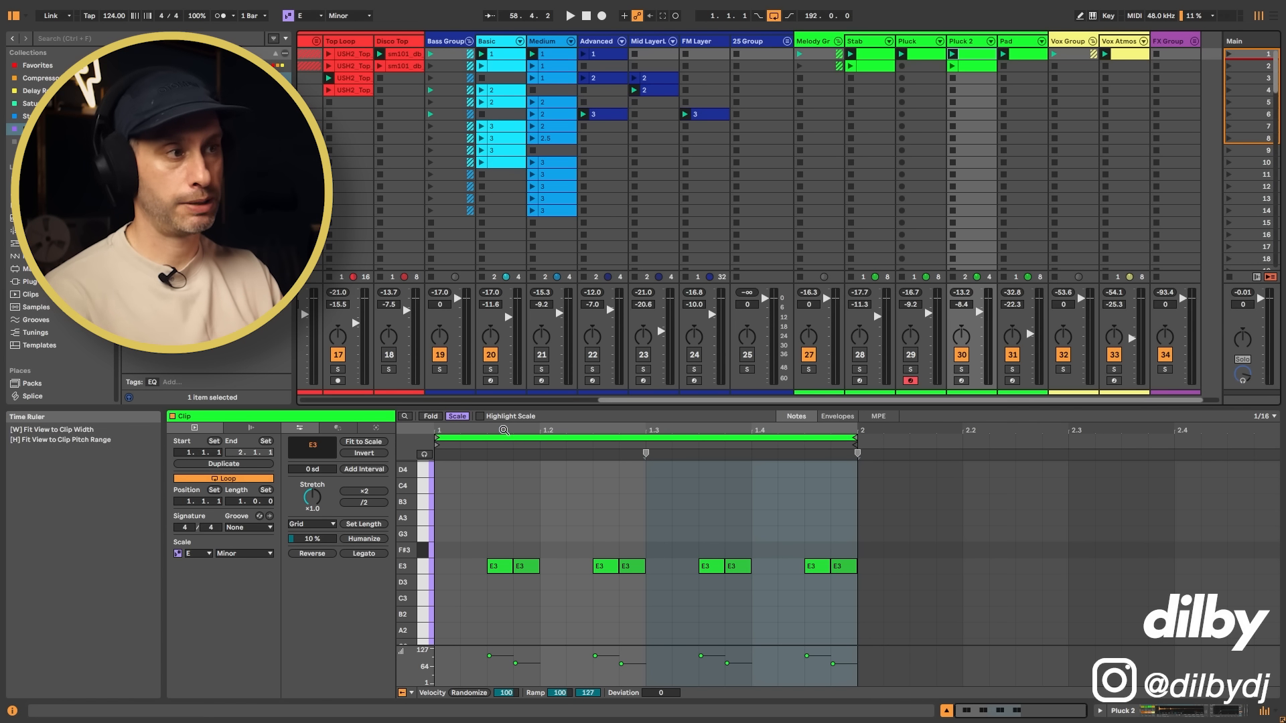
{"action": "left_click_drag", "start_coordinate": [573, 430], "coordinate": [572, 469]}
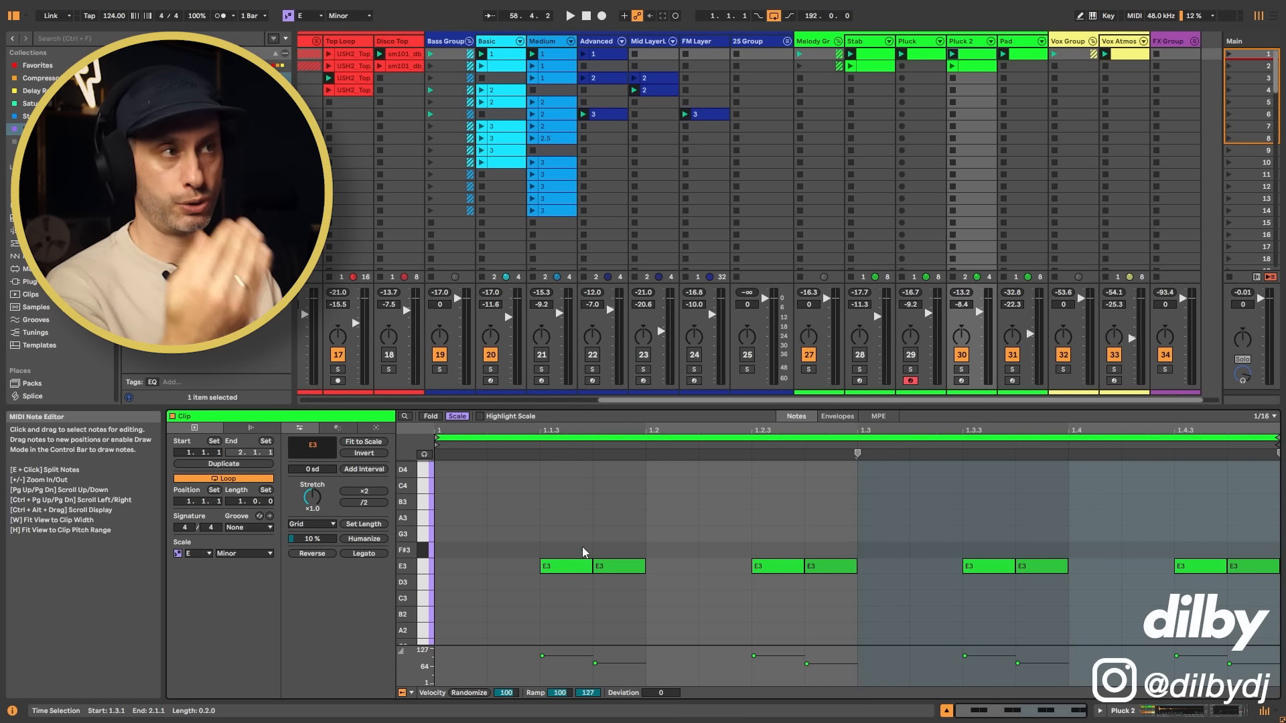
Step: Play the groove with Pluck 2's first clip, set the track's volume to -9.2 dB and compare it muted and active
{"action": "key", "text": "space"}
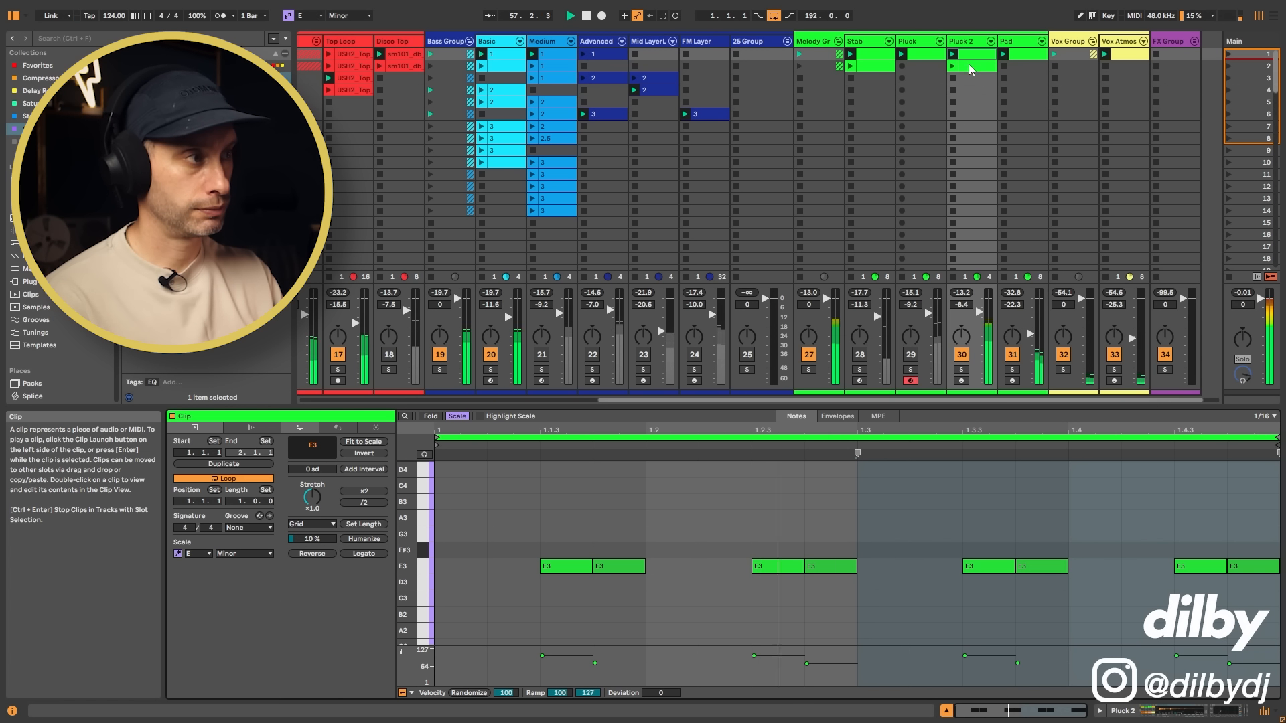
{"action": "left_click_drag", "start_coordinate": [980, 312], "coordinate": [979, 314]}
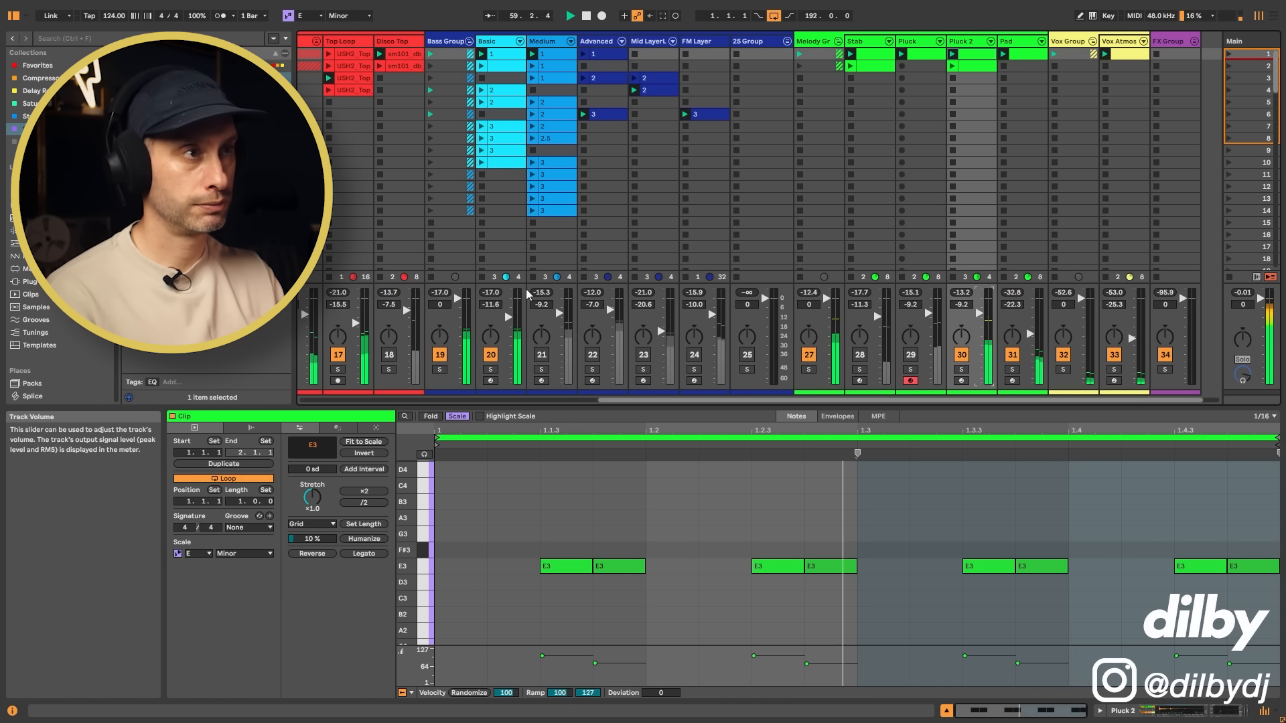
{"action": "left_click", "coordinate": [962, 355]}
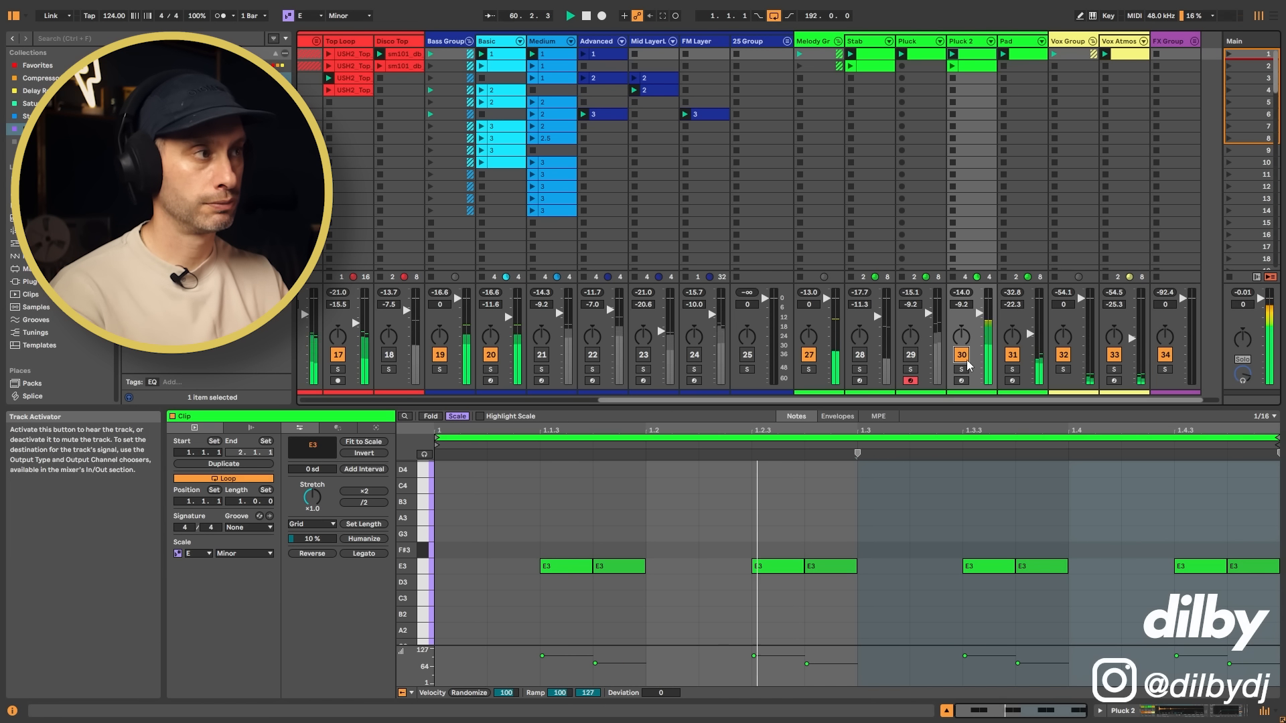
Step: Examine the E3 notes of Pluck 2's second clip and launch that clip with the groove
{"action": "left_click", "coordinate": [970, 68]}
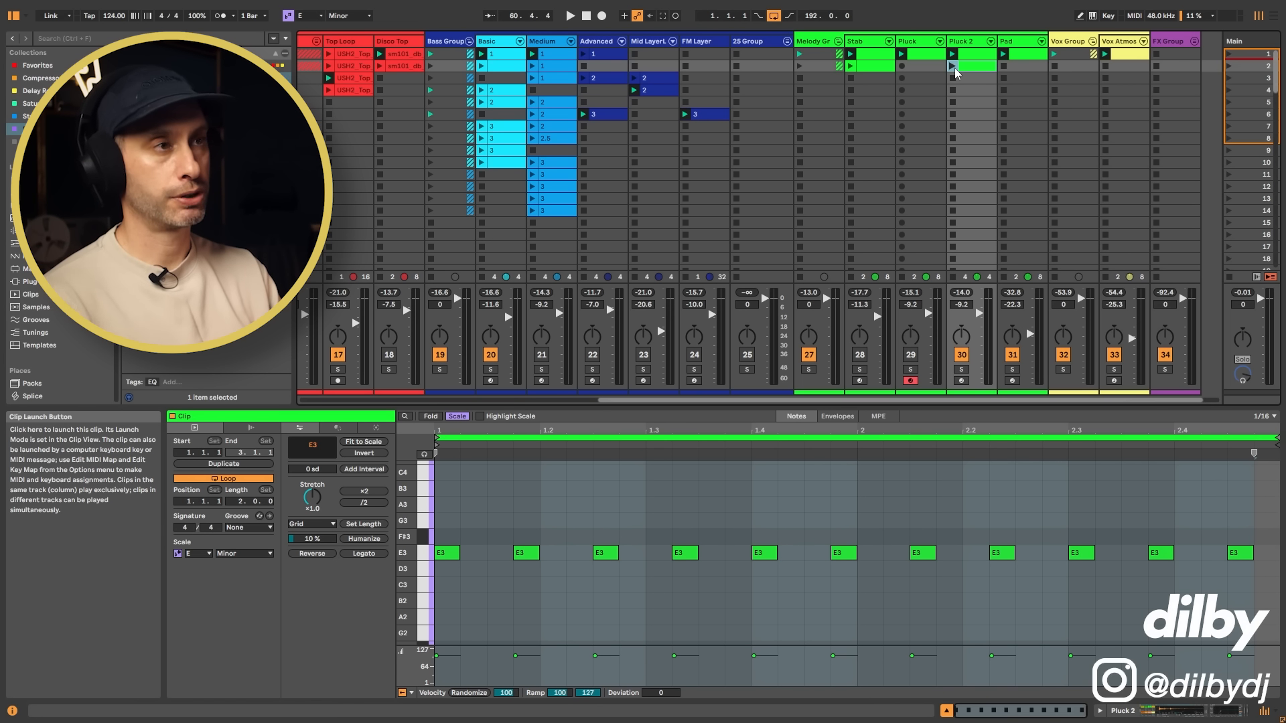
{"action": "left_click_drag", "start_coordinate": [461, 518], "coordinate": [1237, 605]}
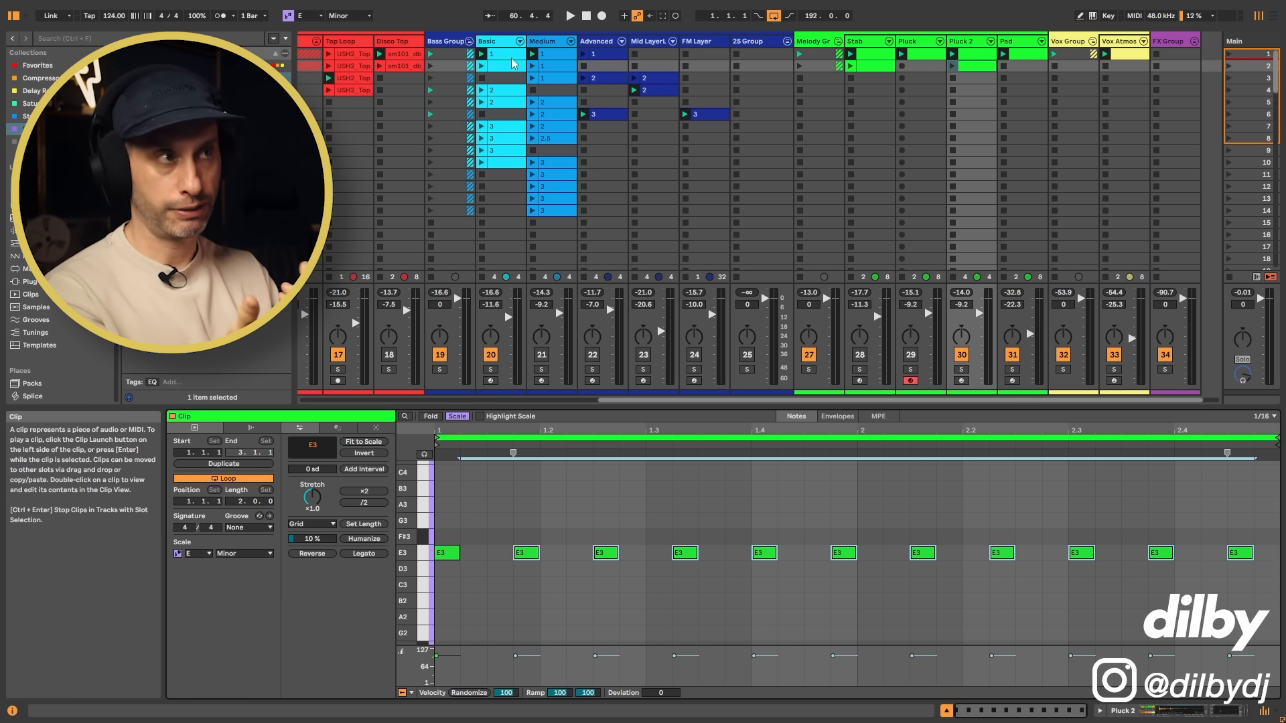
{"action": "left_click", "coordinate": [953, 66]}
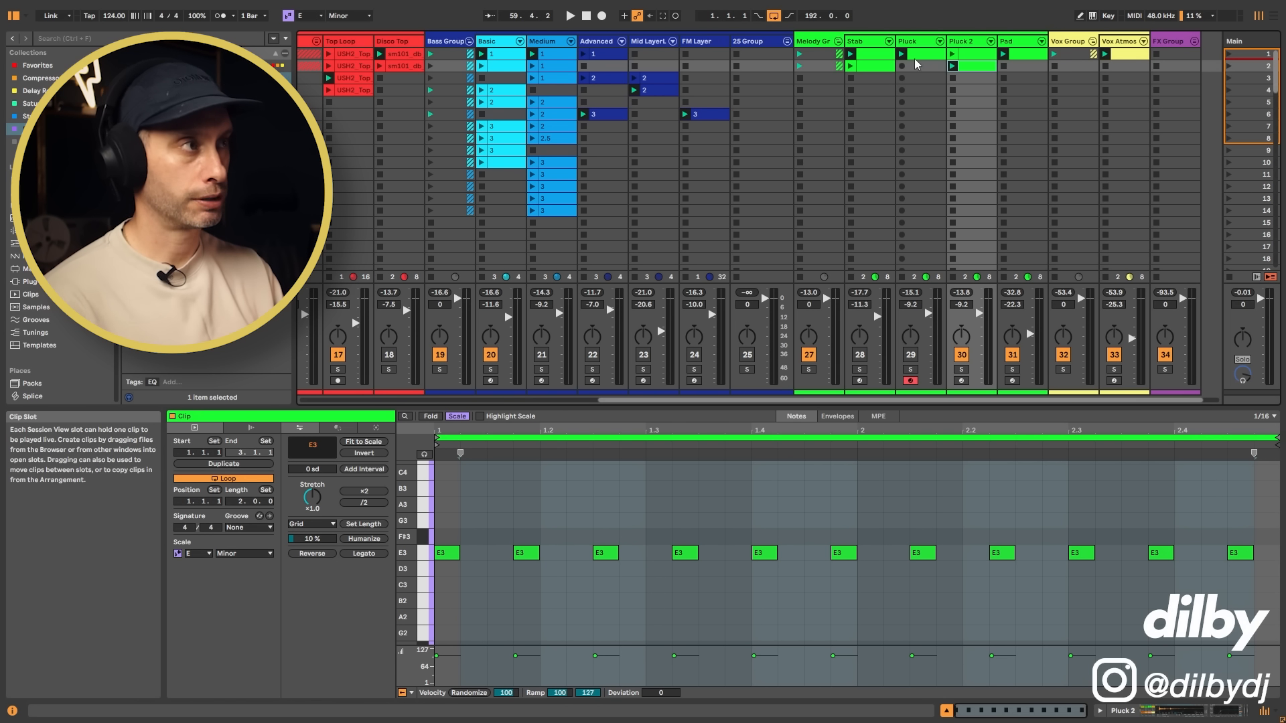
{"action": "key", "text": "space"}
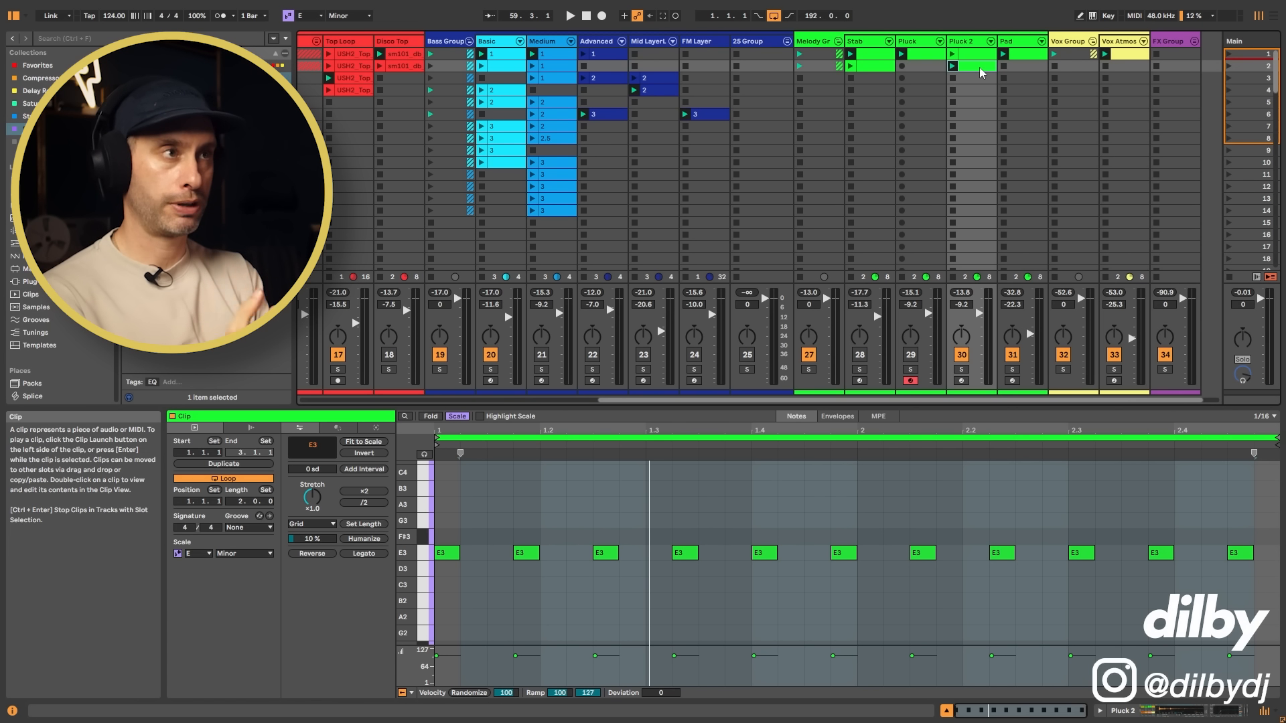
Step: Move the Disco Top track out from beside Top Loop to directly after the DRUM BUS track
{"action": "scroll", "coordinate": [614, 395], "scroll_direction": "left", "scroll_amount": 10}
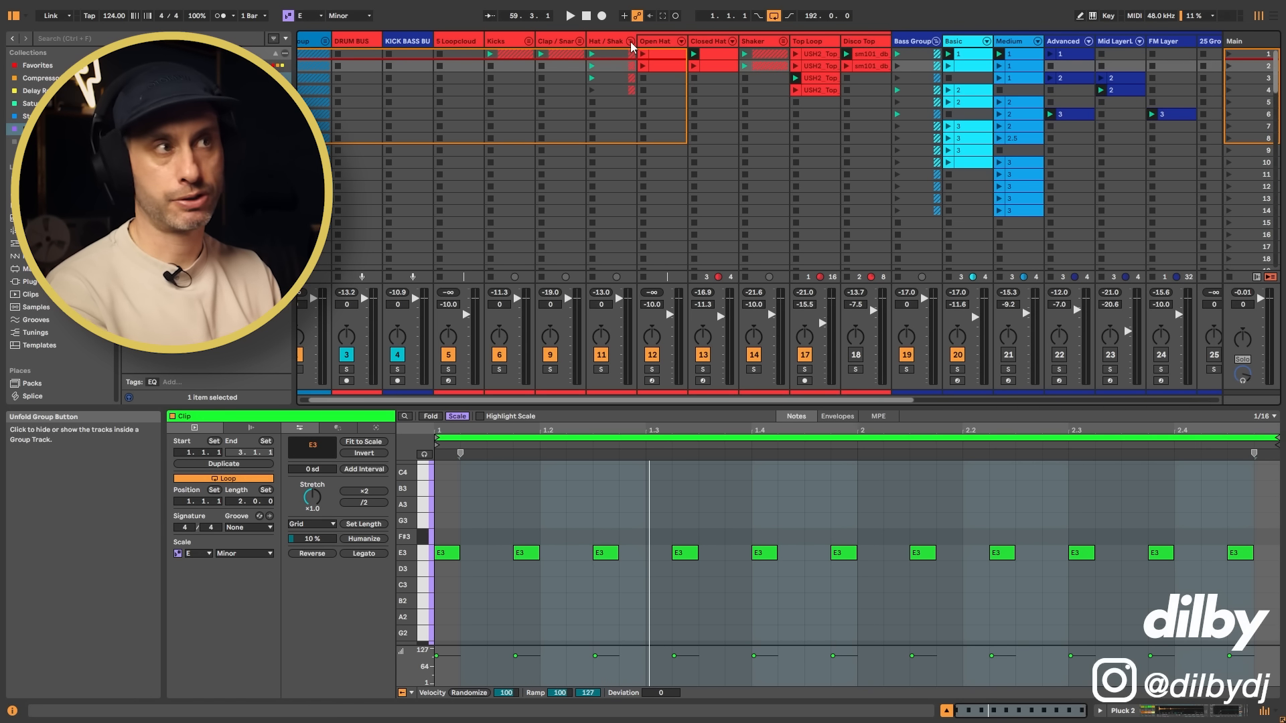
{"action": "left_click_drag", "start_coordinate": [860, 41], "coordinate": [382, 50]}
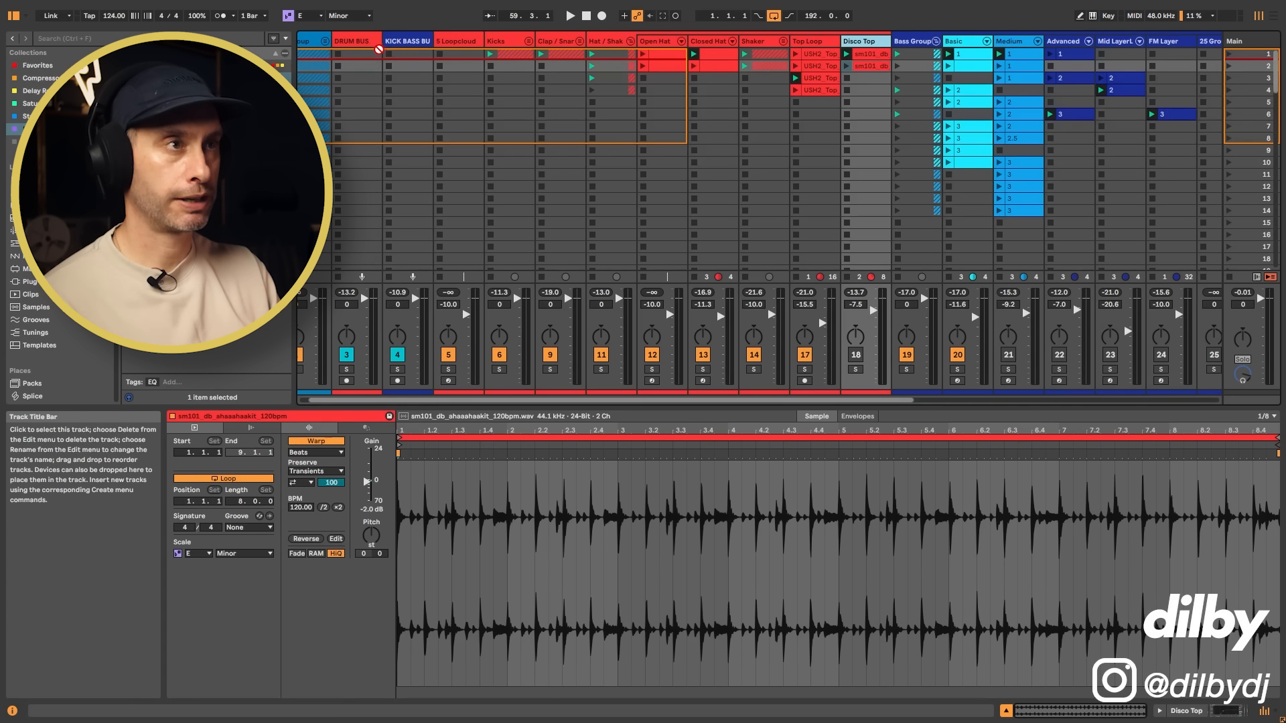
Step: Swap the Basic bass track for the Advanced bass track and launch Advanced clip 1 with the groove
{"action": "scroll", "coordinate": [692, 59], "scroll_direction": "right", "scroll_amount": 8}
{"action": "left_click", "coordinate": [692, 58]}
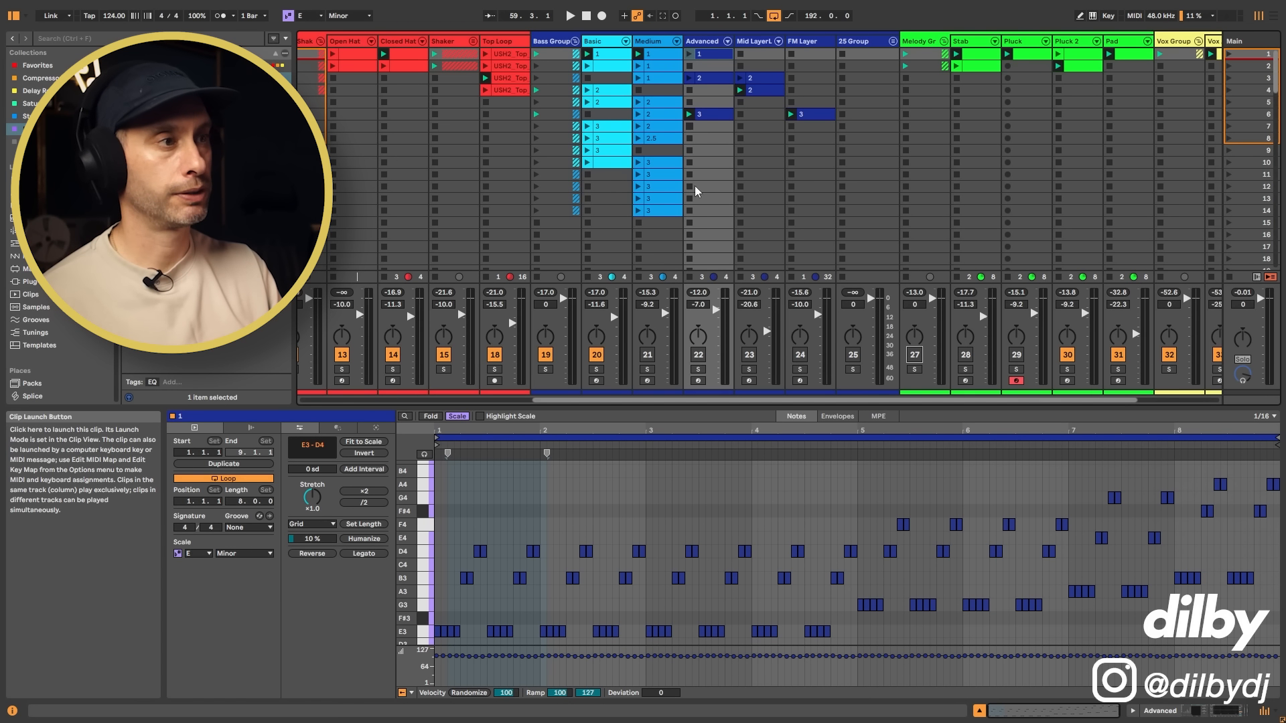
{"action": "left_click", "coordinate": [596, 355]}
{"action": "left_click", "coordinate": [698, 355]}
{"action": "left_click", "coordinate": [690, 54]}
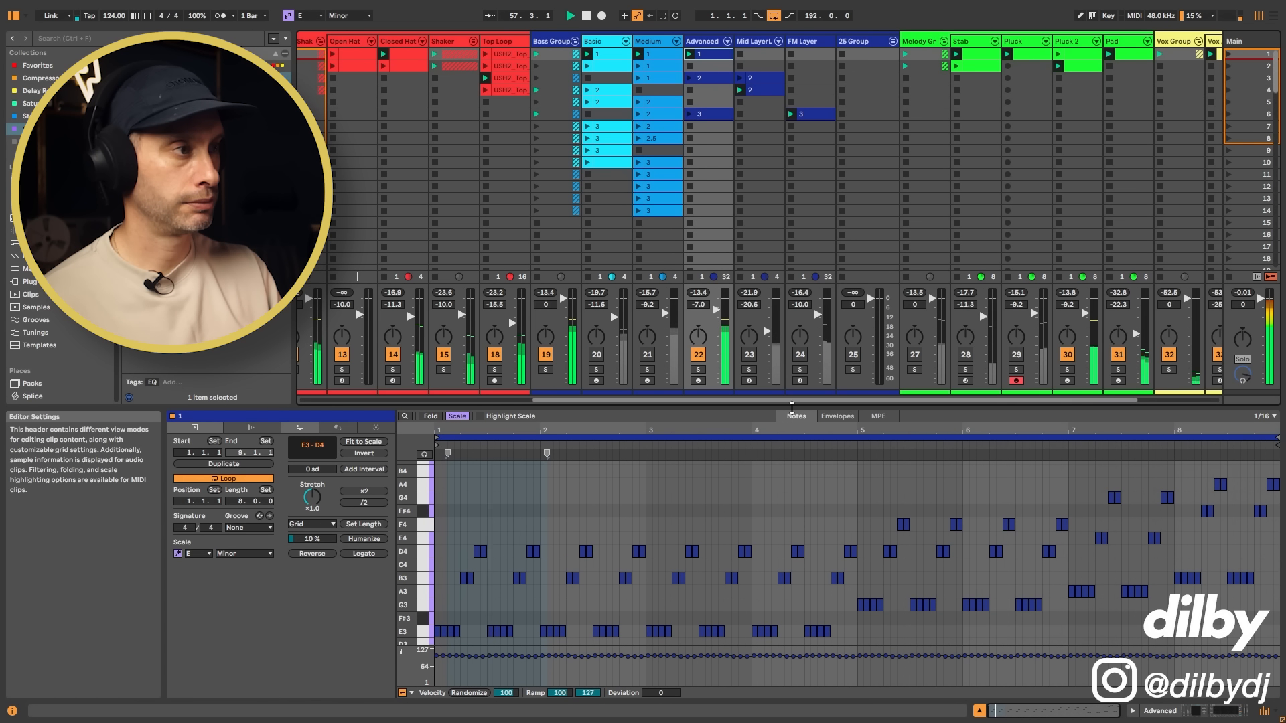
Step: Activate the Disco Top track, play its first loop with the groove and set the track's volume to -7.0 dB
{"action": "left_click_drag", "start_coordinate": [790, 401], "coordinate": [536, 395]}
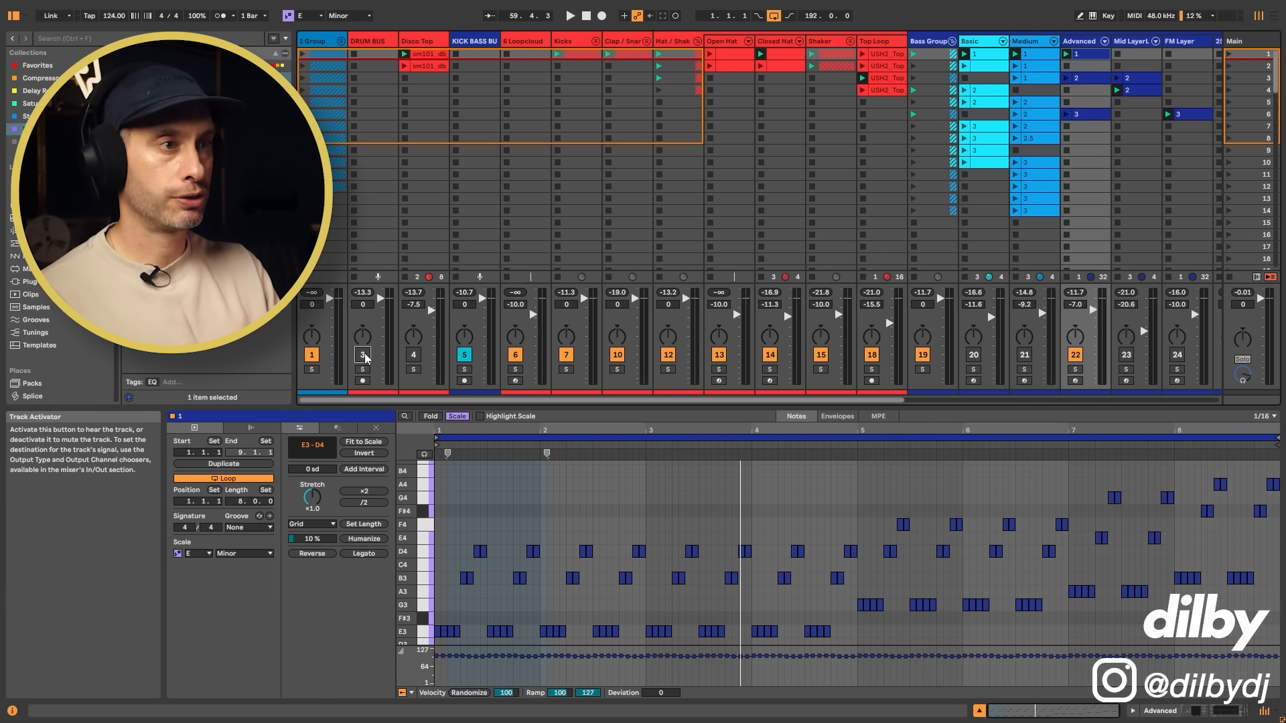
{"action": "key", "text": "space"}
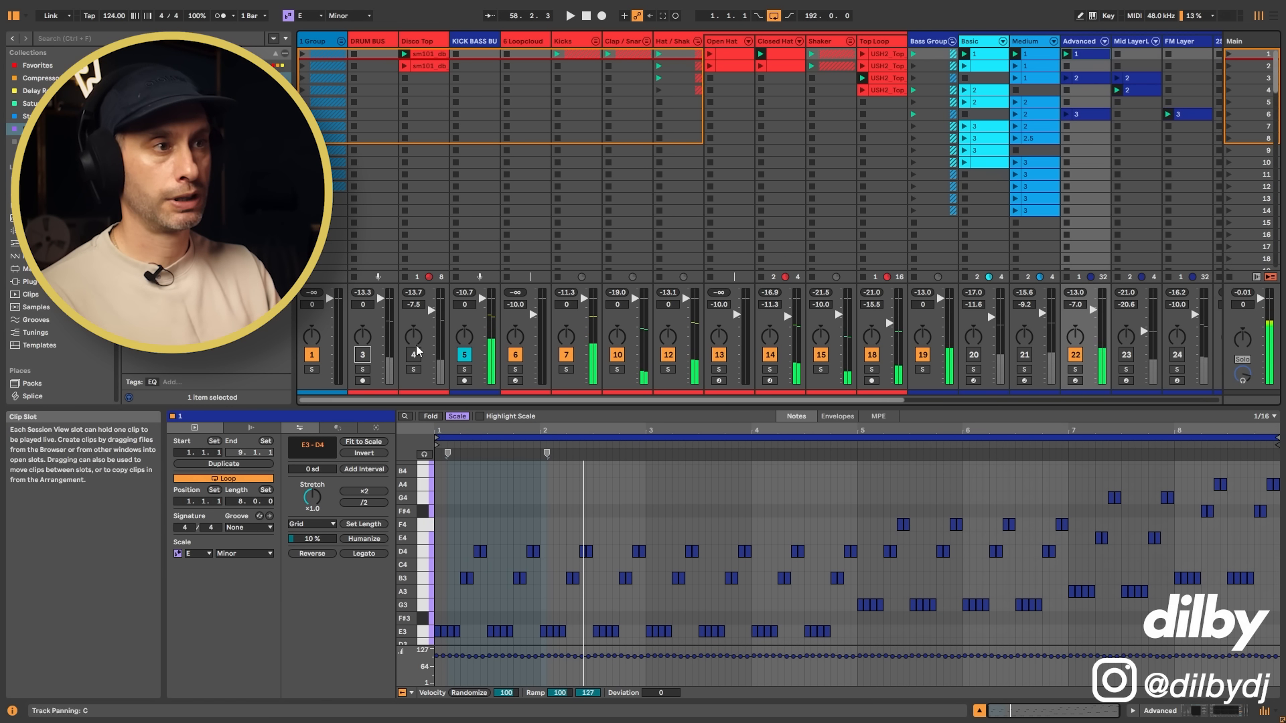
{"action": "left_click", "coordinate": [424, 42]}
{"action": "key", "text": "space"}
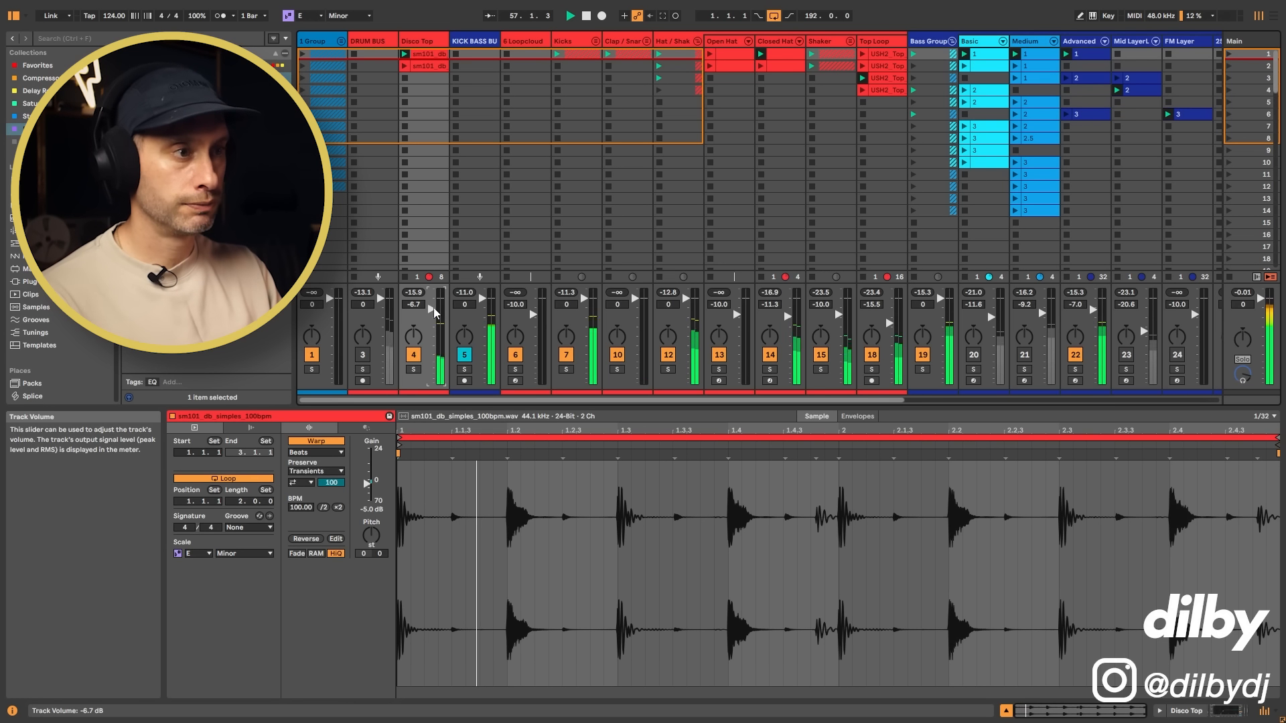
{"action": "left_click_drag", "start_coordinate": [432, 309], "coordinate": [432, 310]}
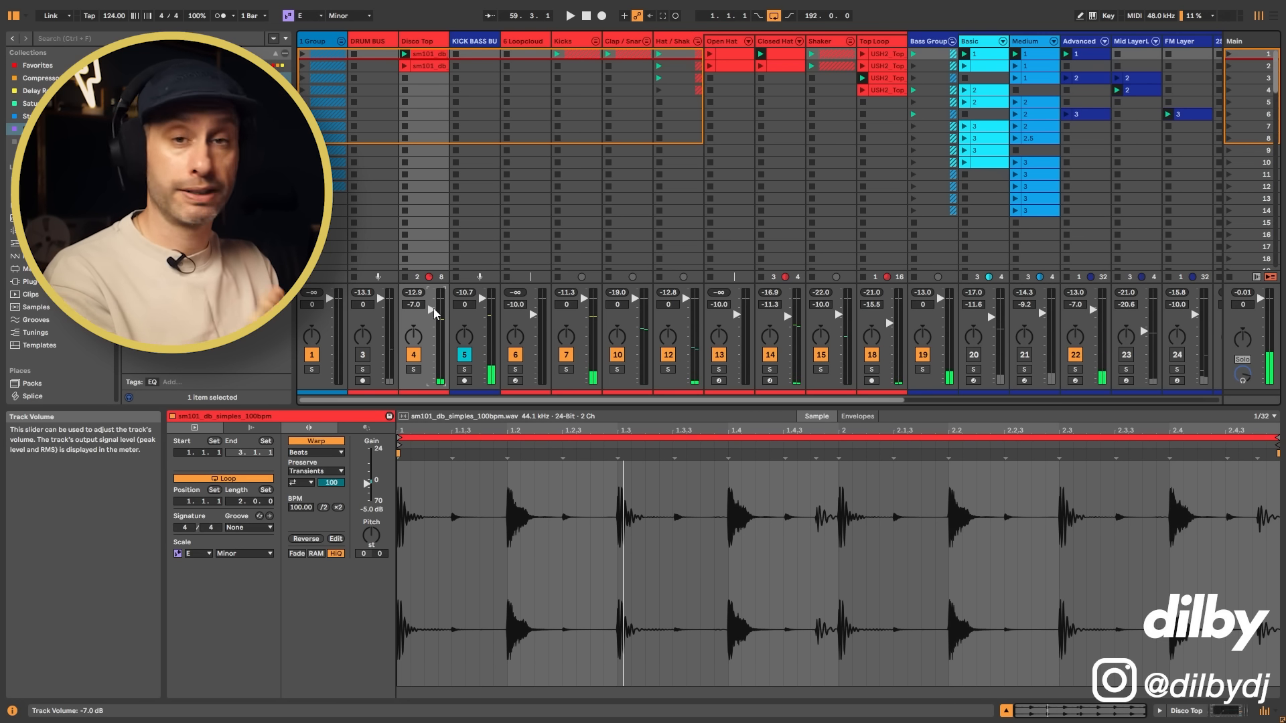
Step: View the waveform of Disco Top's second loop, sm101_db_shaaahaakit_120bpm, and launch it over the groove
{"action": "left_click", "coordinate": [422, 65]}
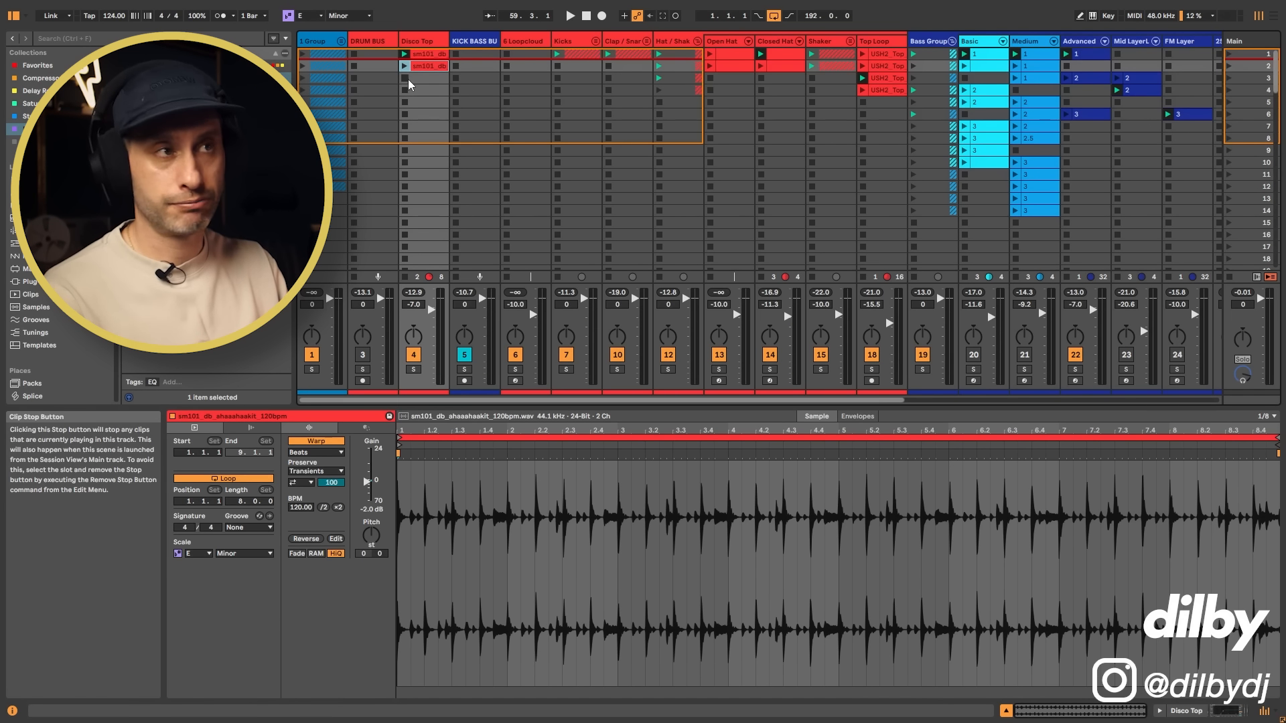
{"action": "left_click", "coordinate": [404, 67]}
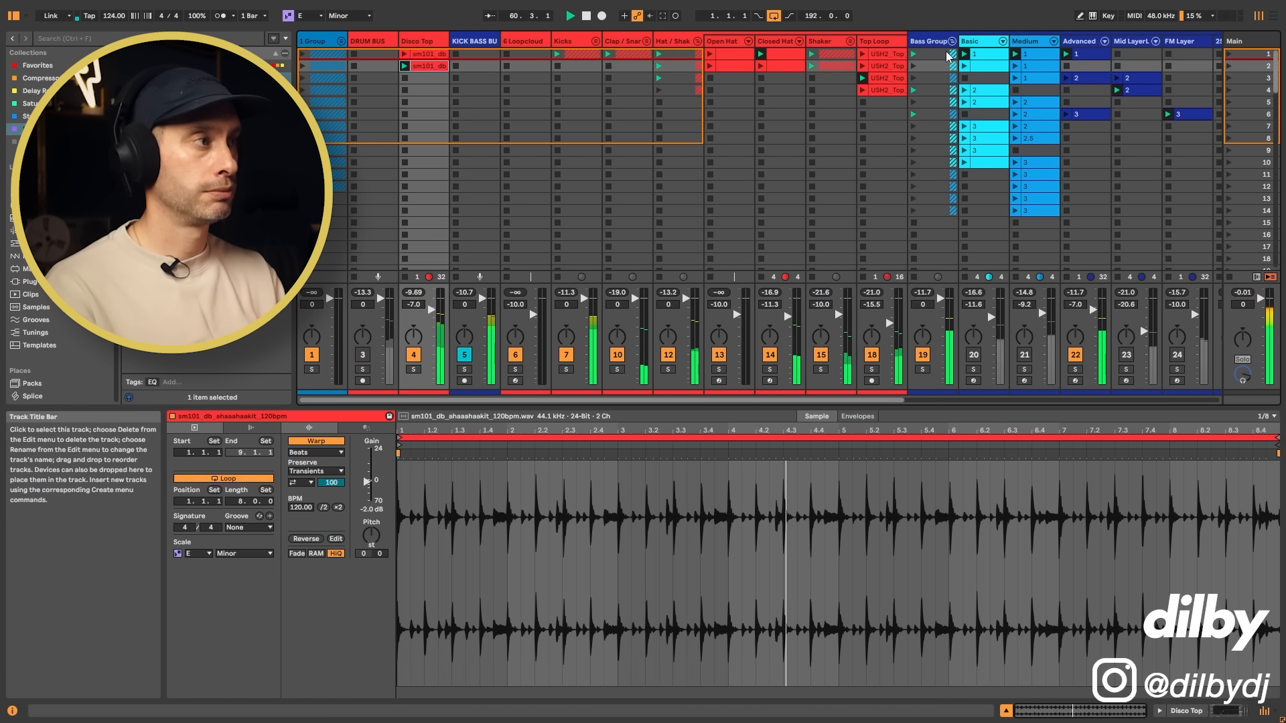
Step: Replace the Advanced bass with the Medium track's clip 2 in scene 7, and relaunch Disco Top's first loop
{"action": "left_click", "coordinate": [1076, 359]}
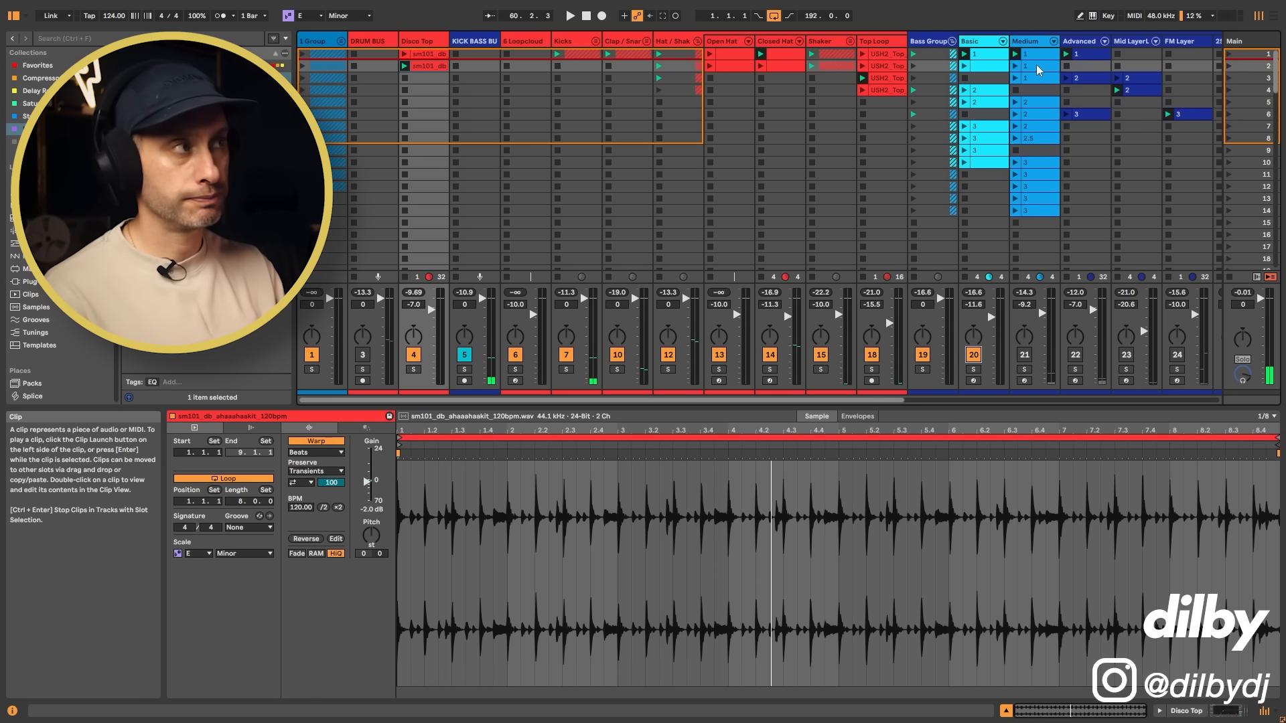
{"action": "left_click", "coordinate": [1033, 103]}
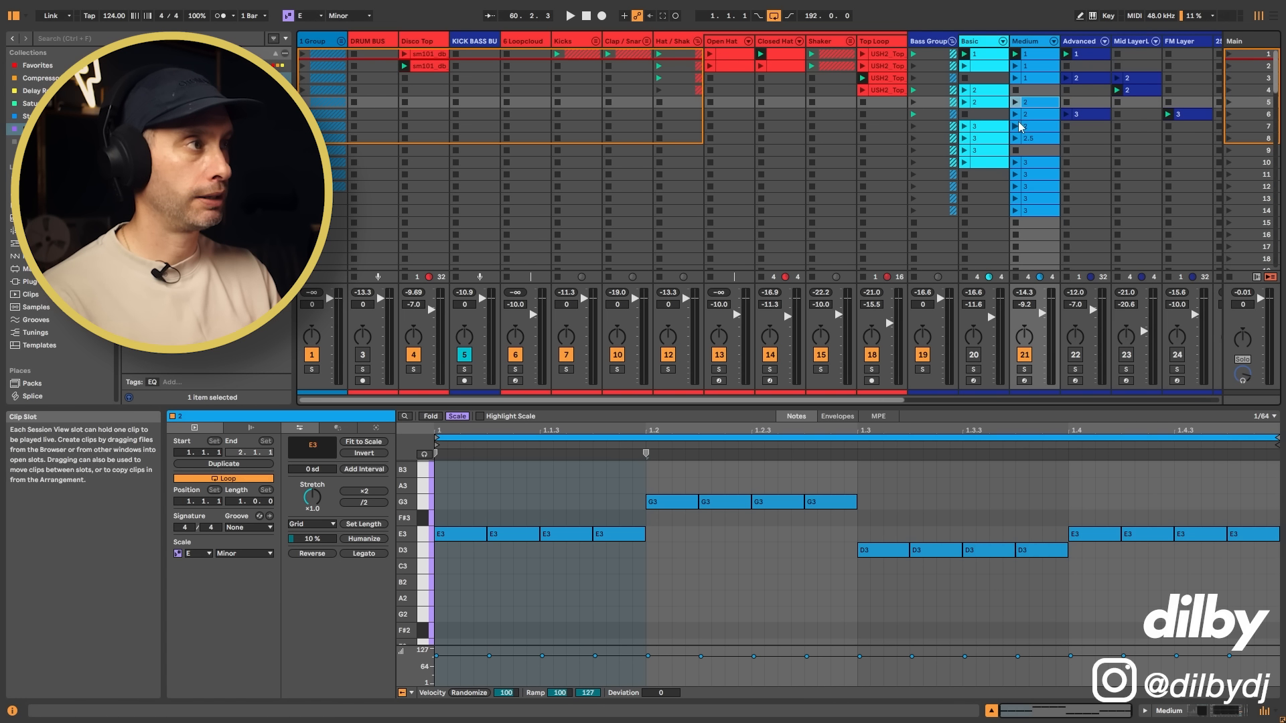
{"action": "left_click", "coordinate": [1017, 127]}
{"action": "left_click", "coordinate": [1017, 128]}
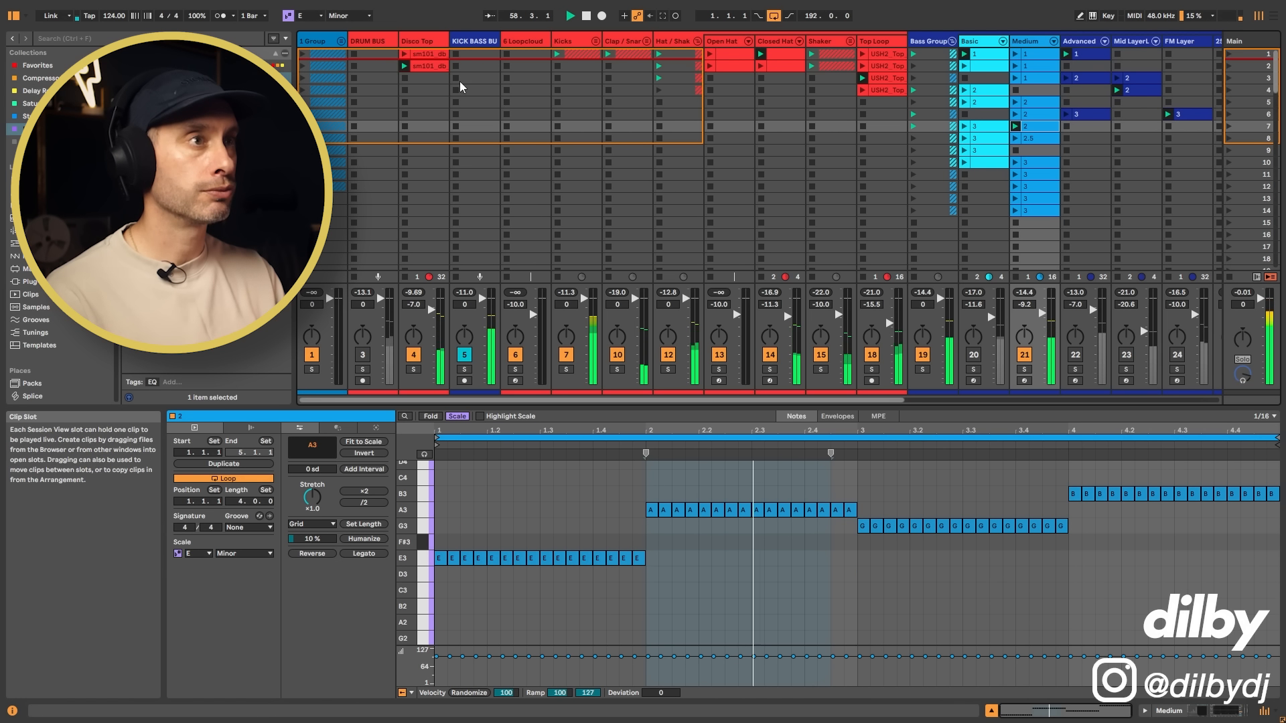
{"action": "left_click", "coordinate": [405, 53]}
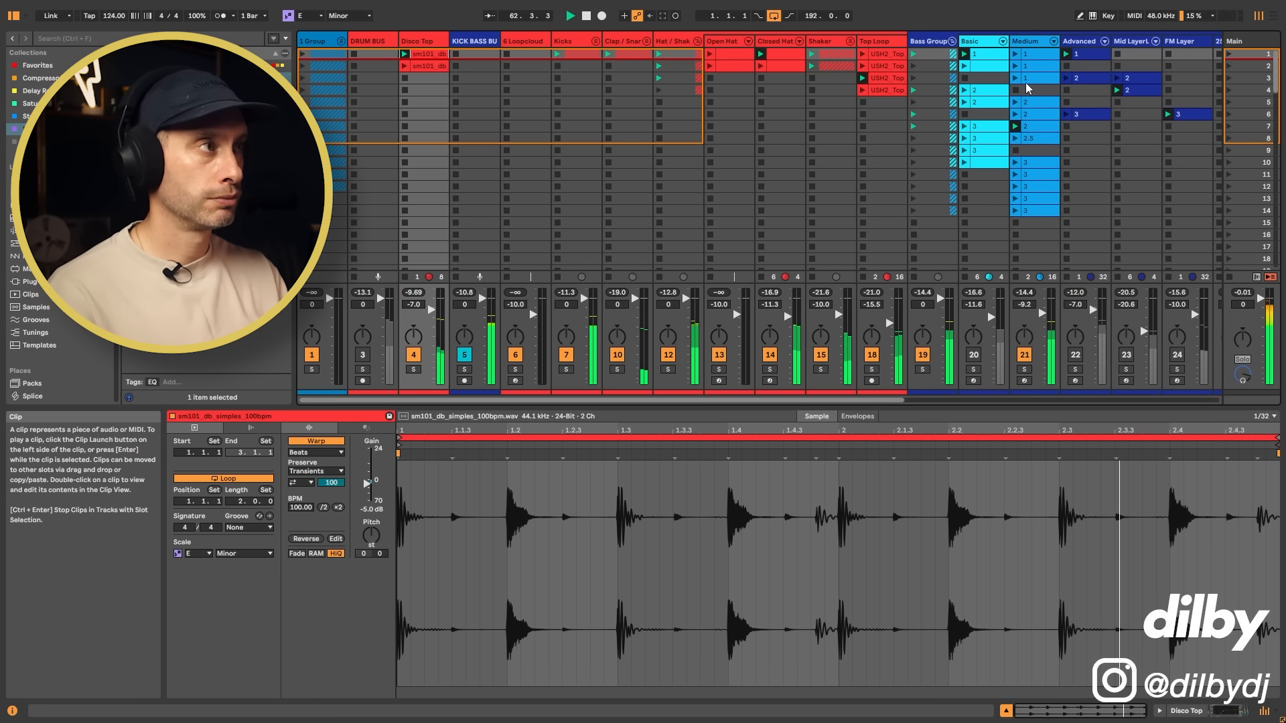
Step: Show the Medium track's Diva parameters and raise FreqModDepth to 60.58 while the groove plays
{"action": "left_click", "coordinate": [1029, 42]}
{"action": "key", "text": "shift+Tab"}
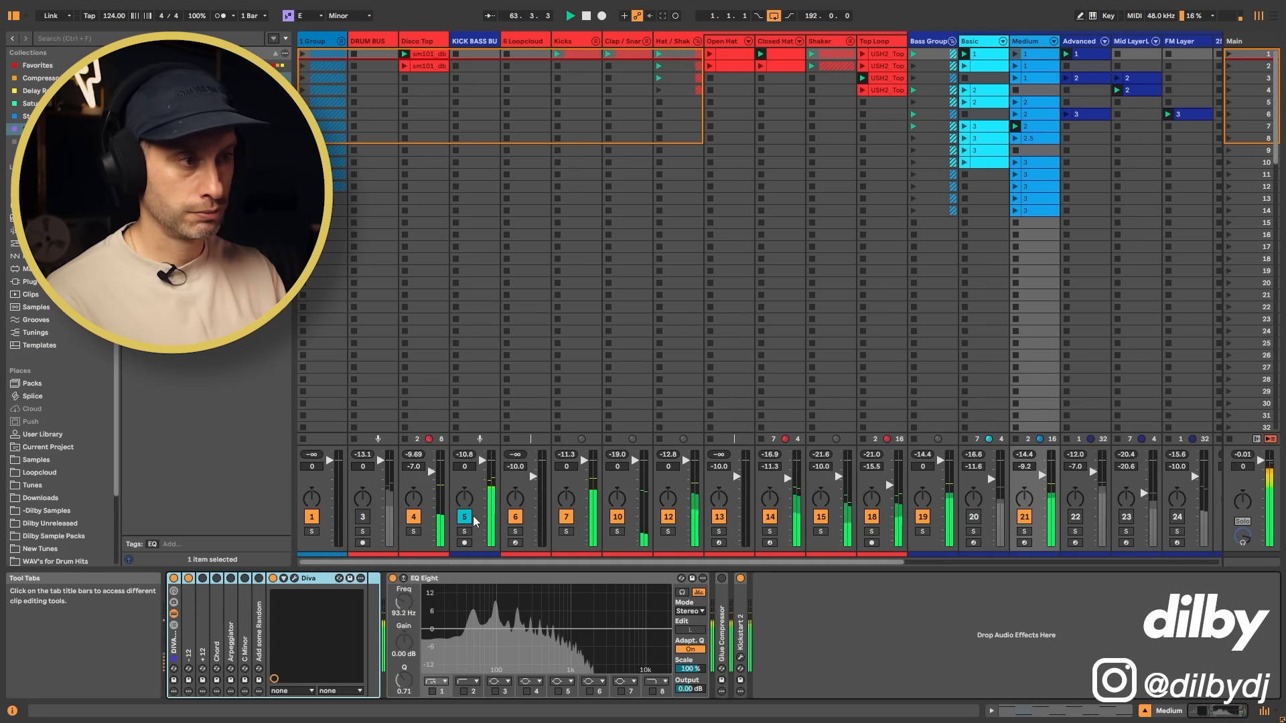
{"action": "left_click", "coordinate": [284, 578]}
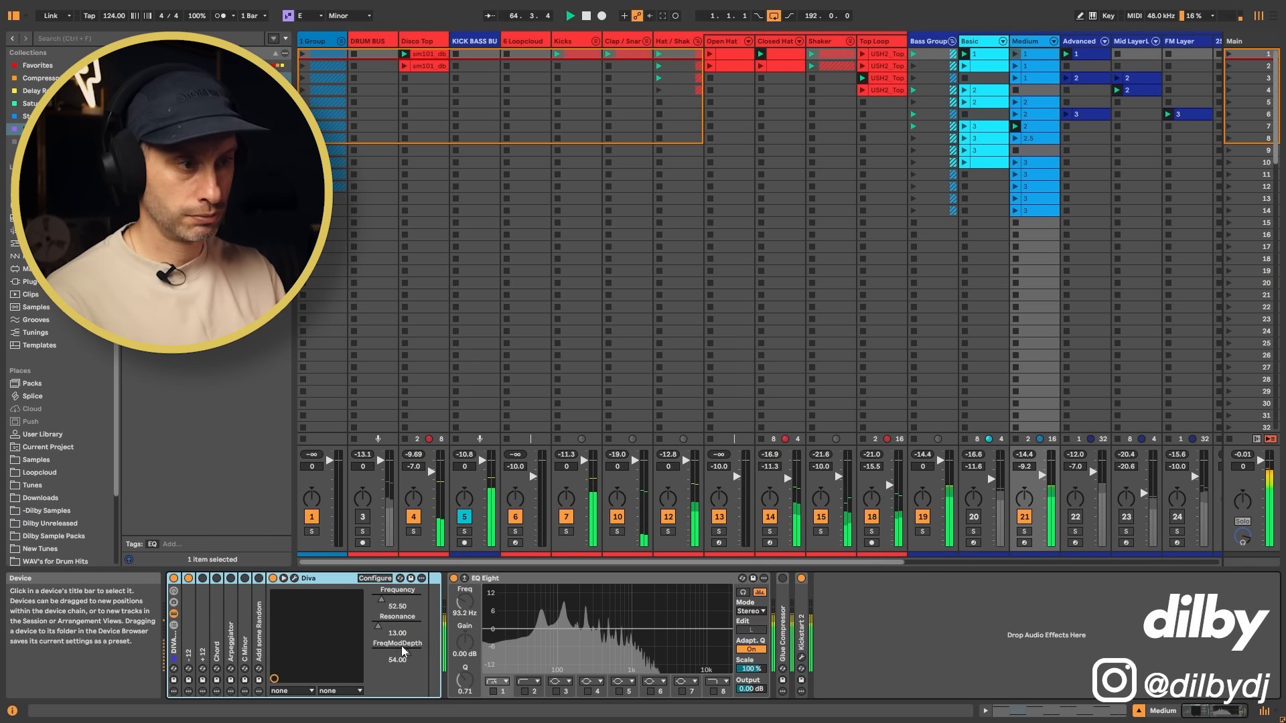
{"action": "mouse_move", "coordinate": [404, 651]}
{"action": "left_mouse_down"}
{"action": "mouse_move", "coordinate": [404, 630]}
{"action": "mouse_move", "coordinate": [404, 643]}
{"action": "left_mouse_up"}
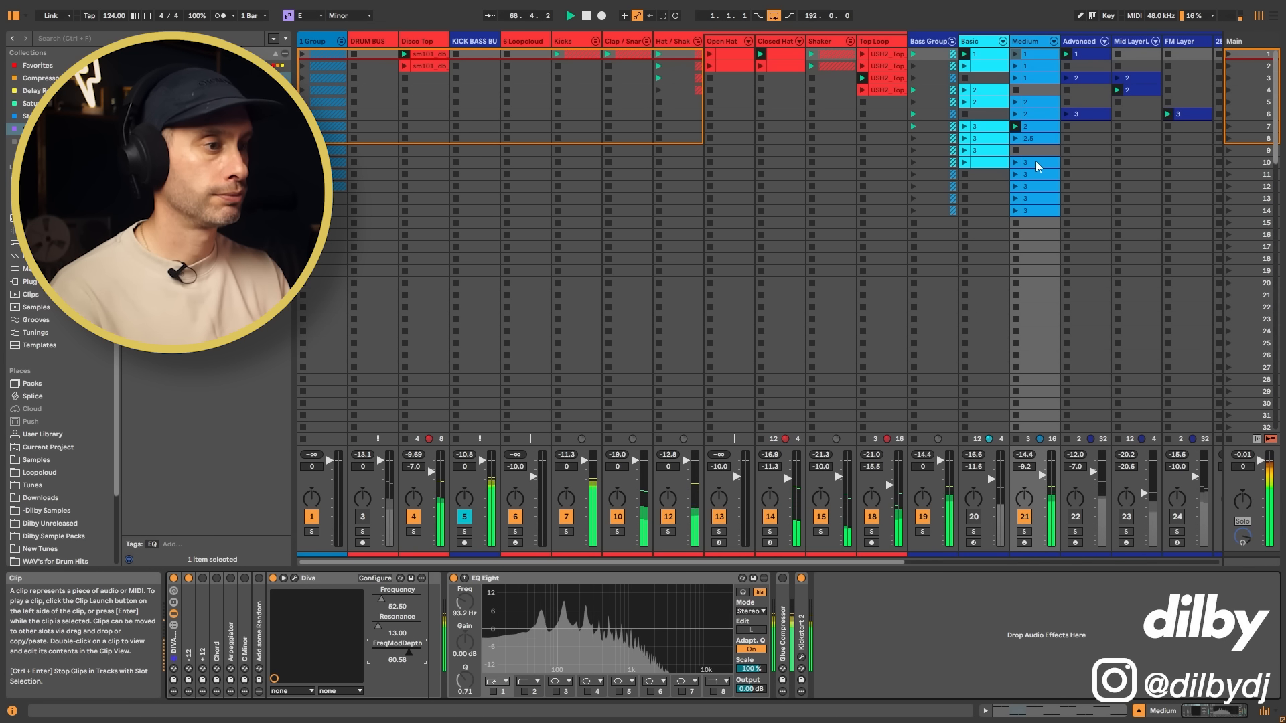
{"action": "key", "text": "space"}
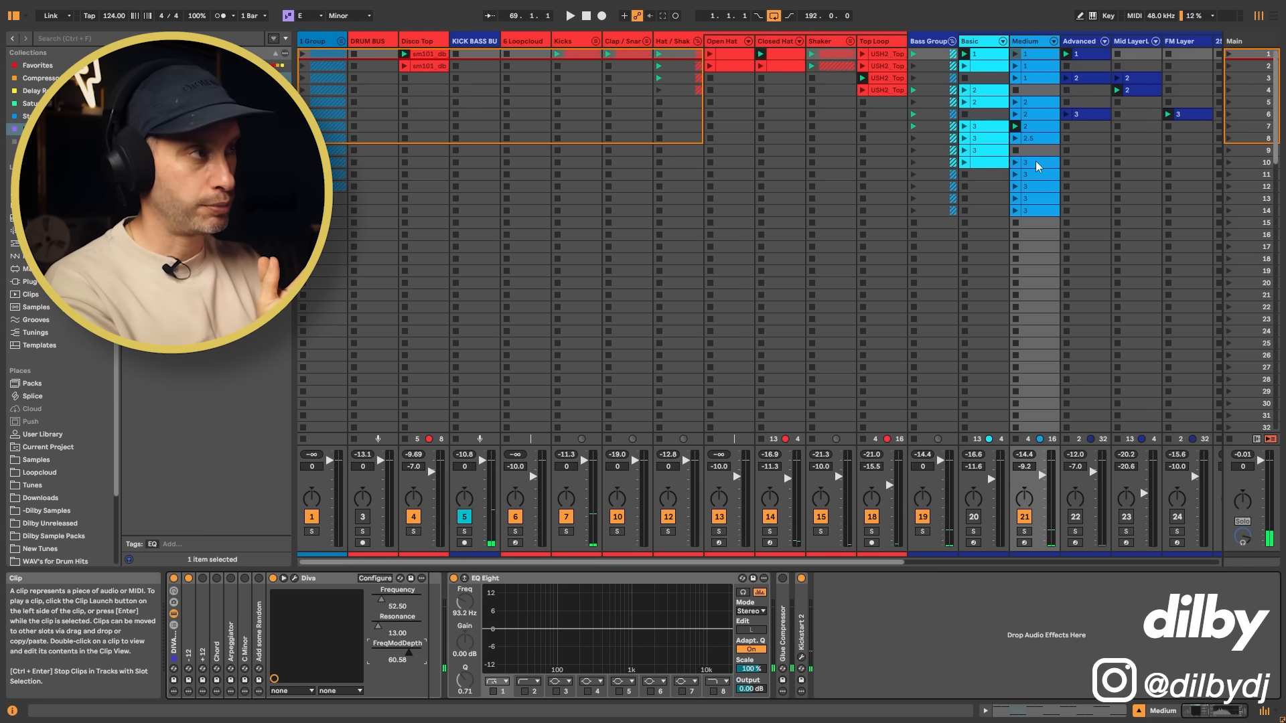